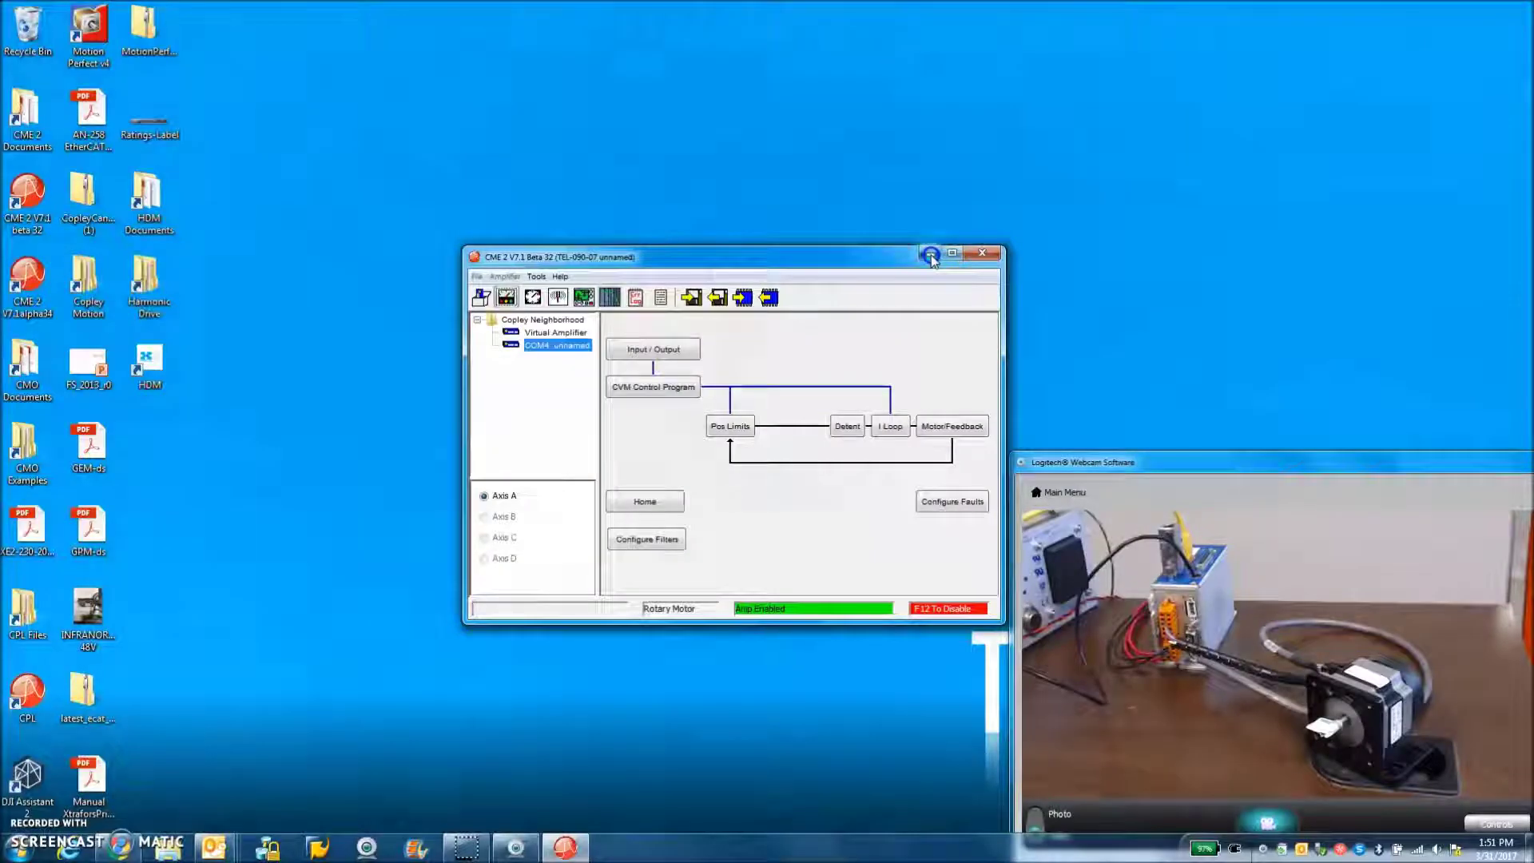
In Chrome, mark the J6 encoder A channel pins in TEL-ds.pdf, then view the US Digital E3 page
{"action": "left_click", "coordinate": [931, 254]}
{"action": "left_click", "coordinate": [120, 845]}
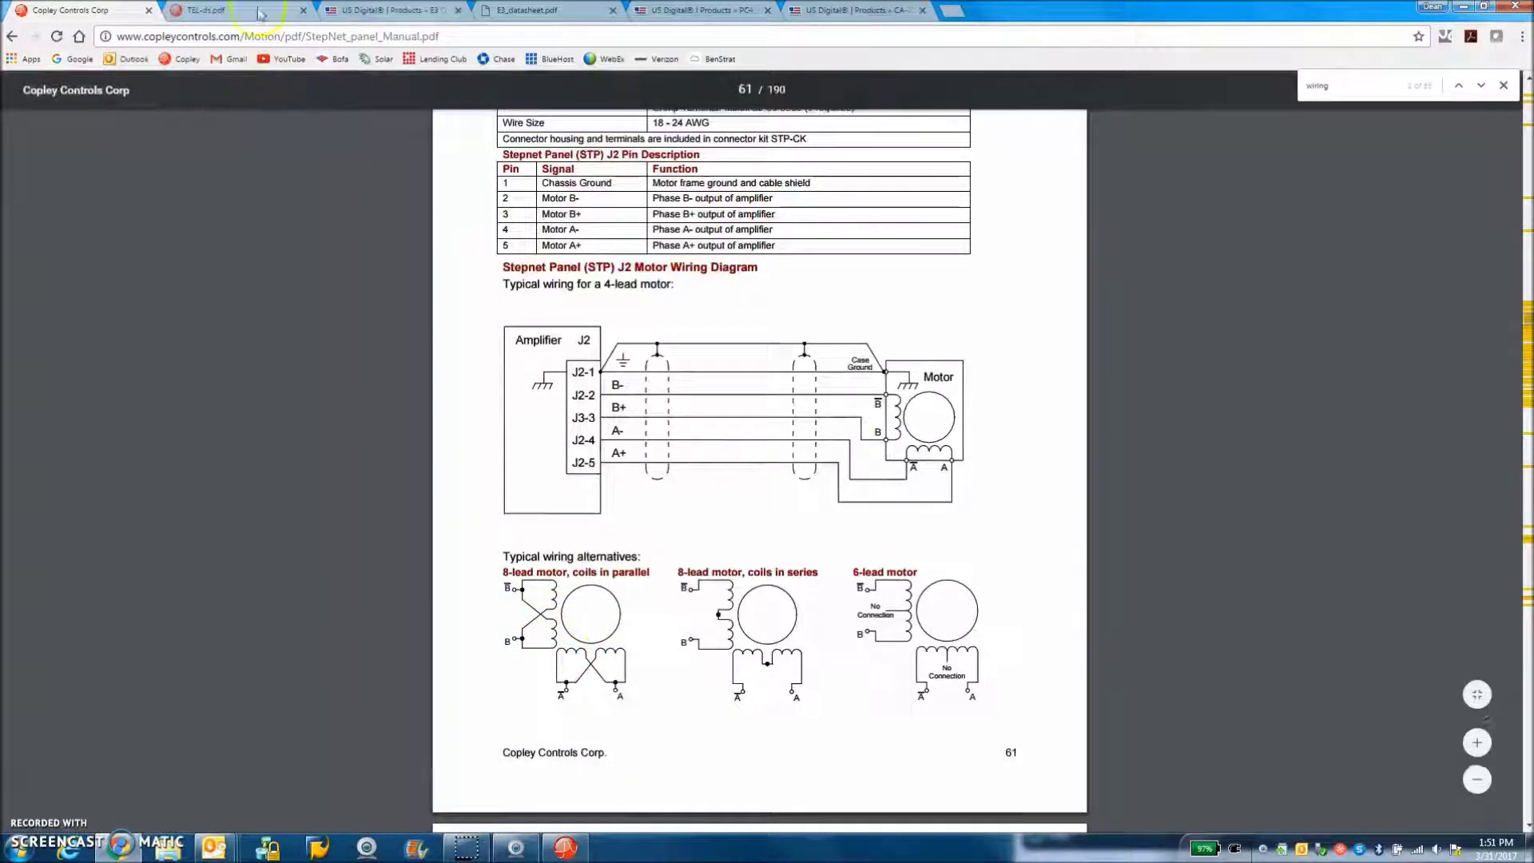
{"action": "left_click", "coordinate": [256, 12]}
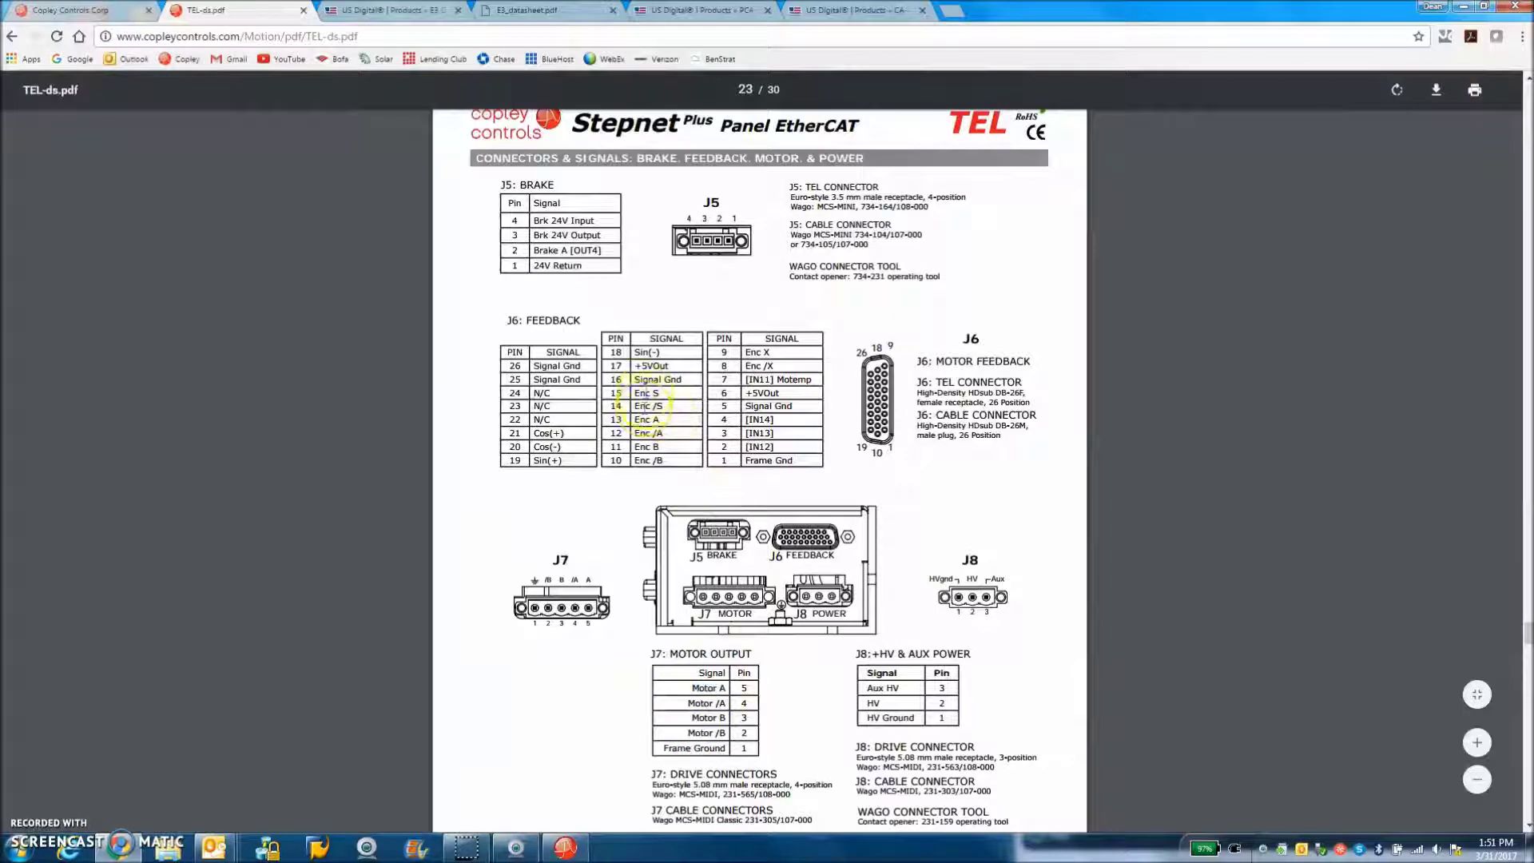
{"action": "left_click_drag", "start_coordinate": [636, 419], "coordinate": [675, 430]}
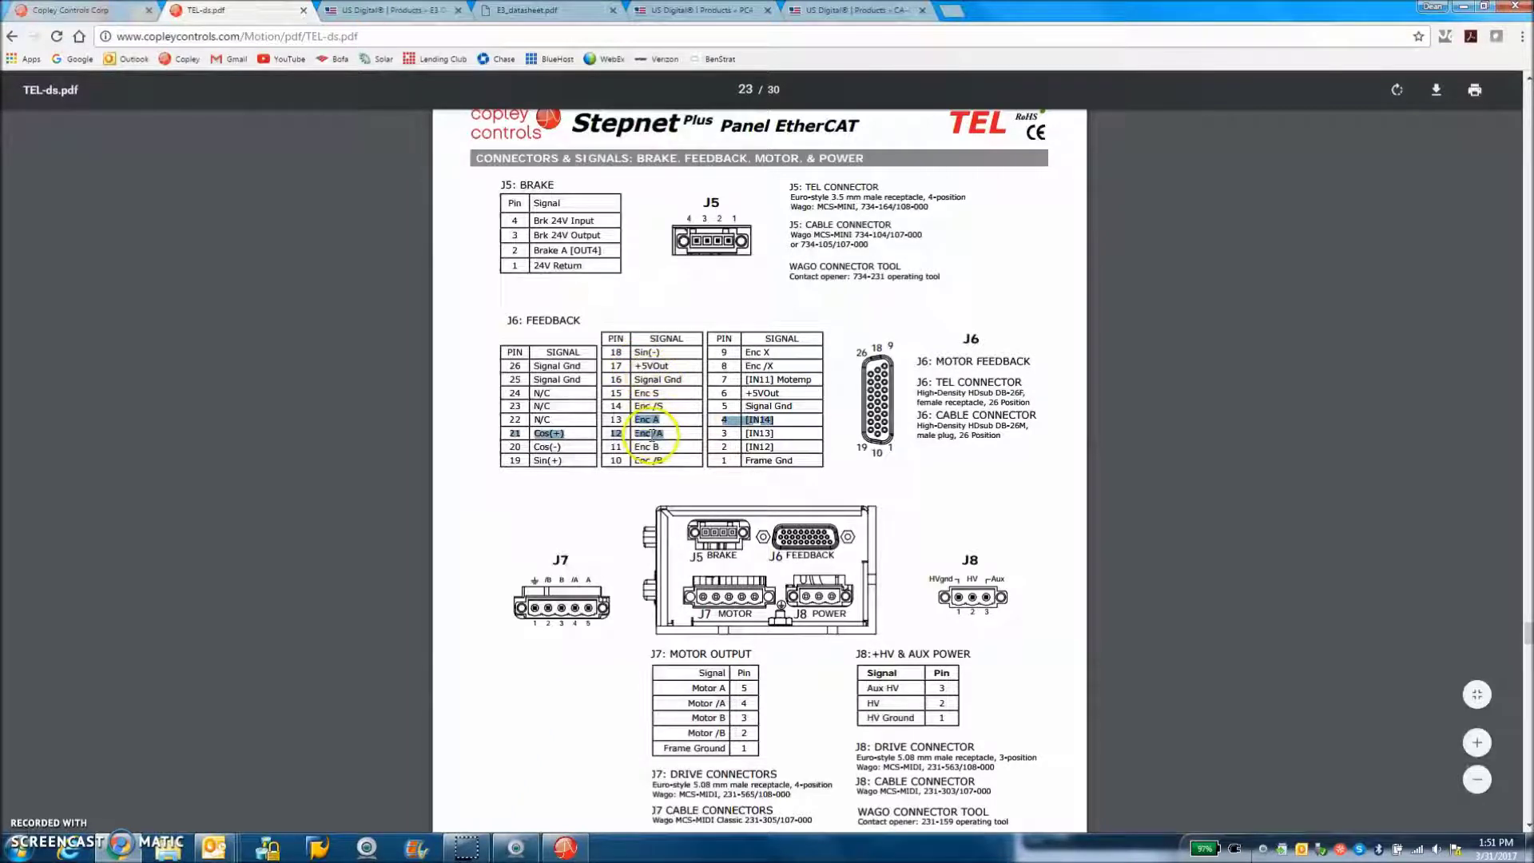
{"action": "left_click", "coordinate": [775, 353]}
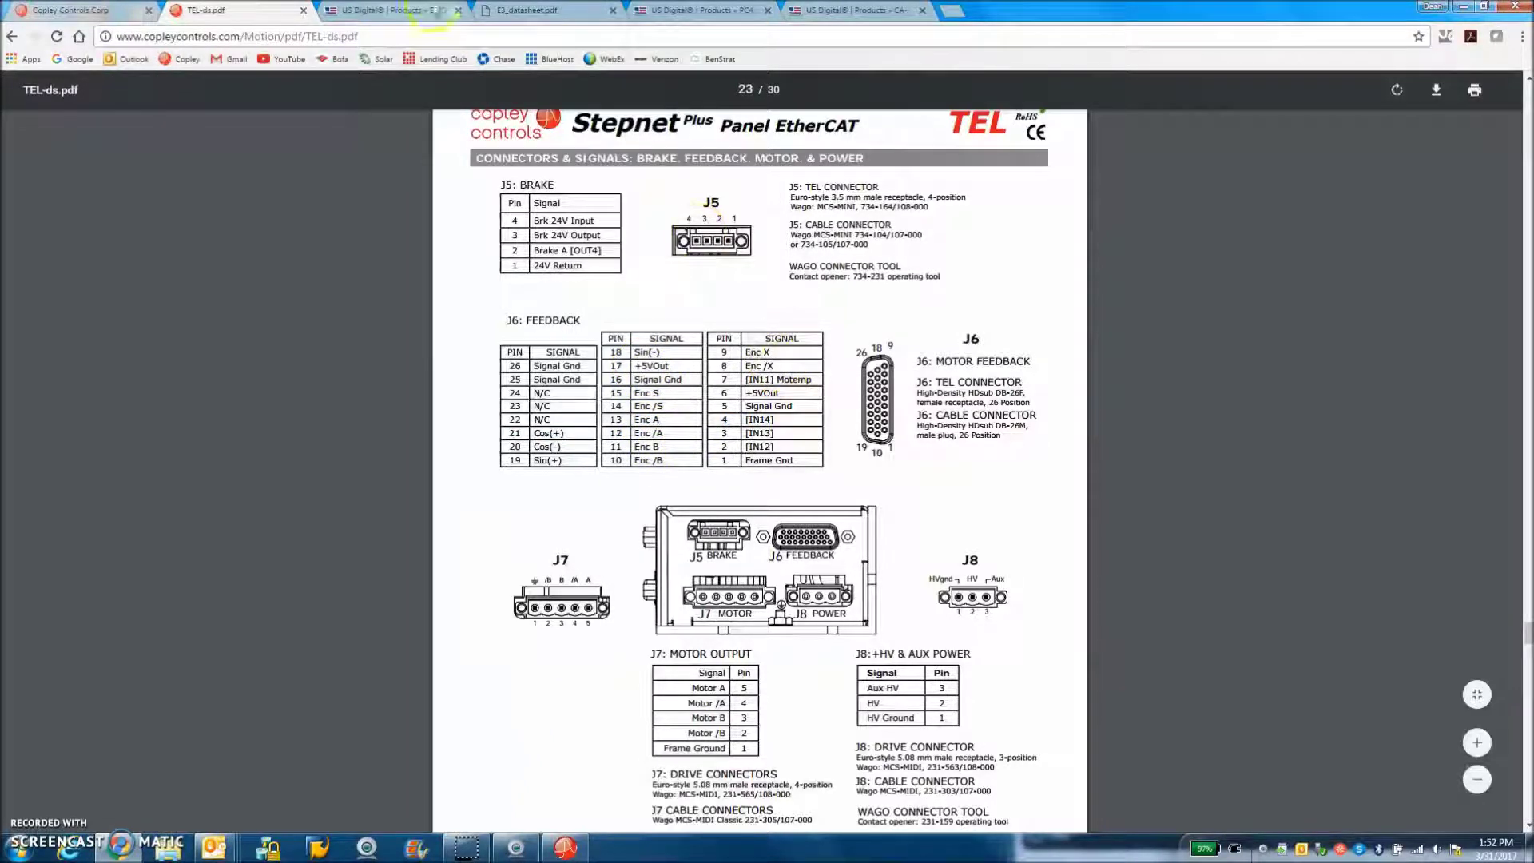
{"action": "left_click", "coordinate": [392, 11]}
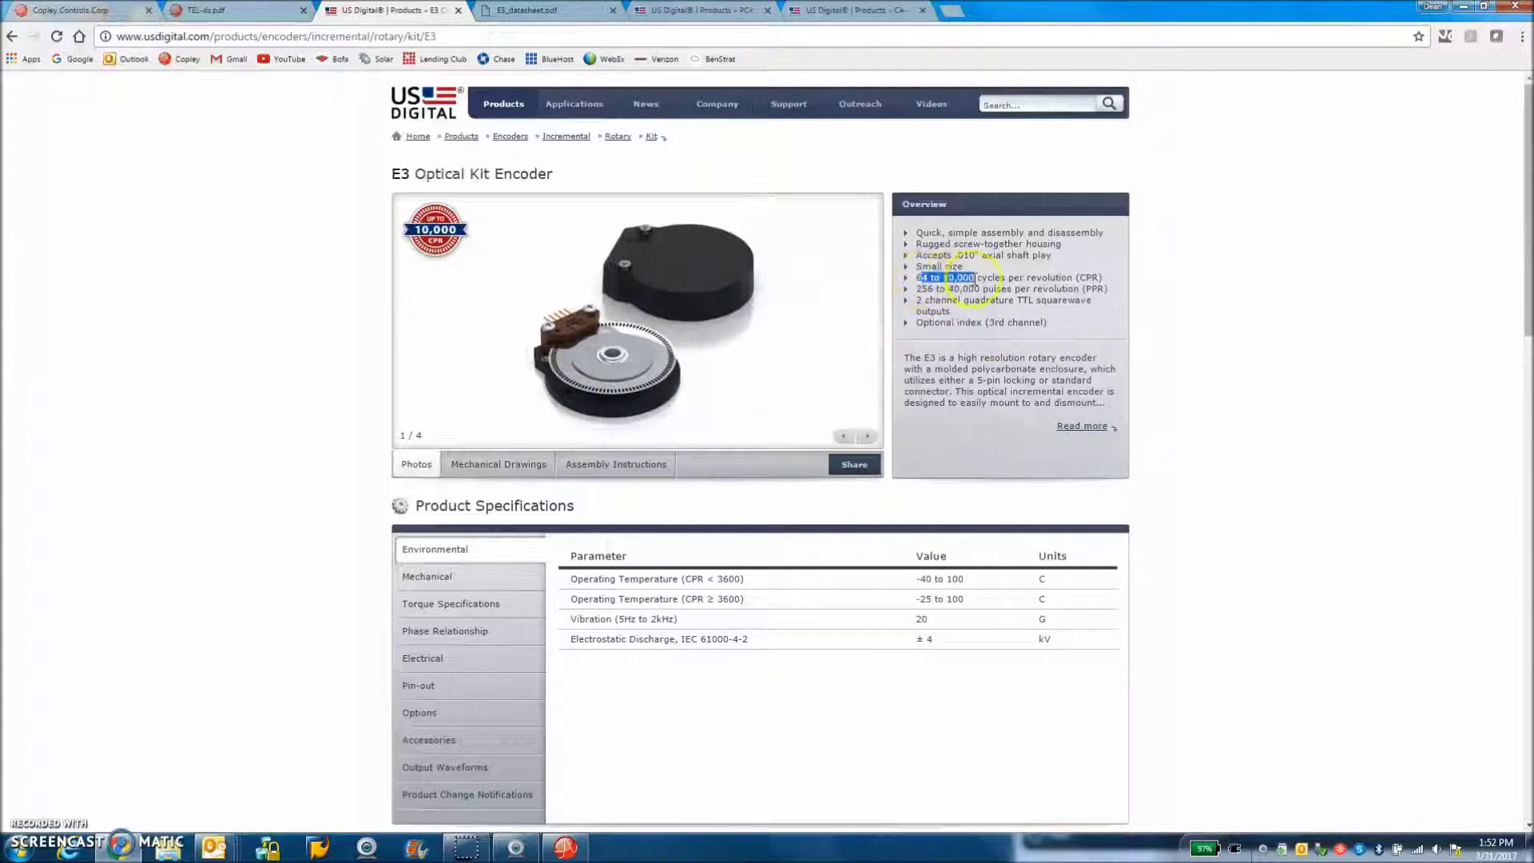
Look over the E3 encoder datasheet and the PC4 cable driver page
{"action": "left_click", "coordinate": [540, 11]}
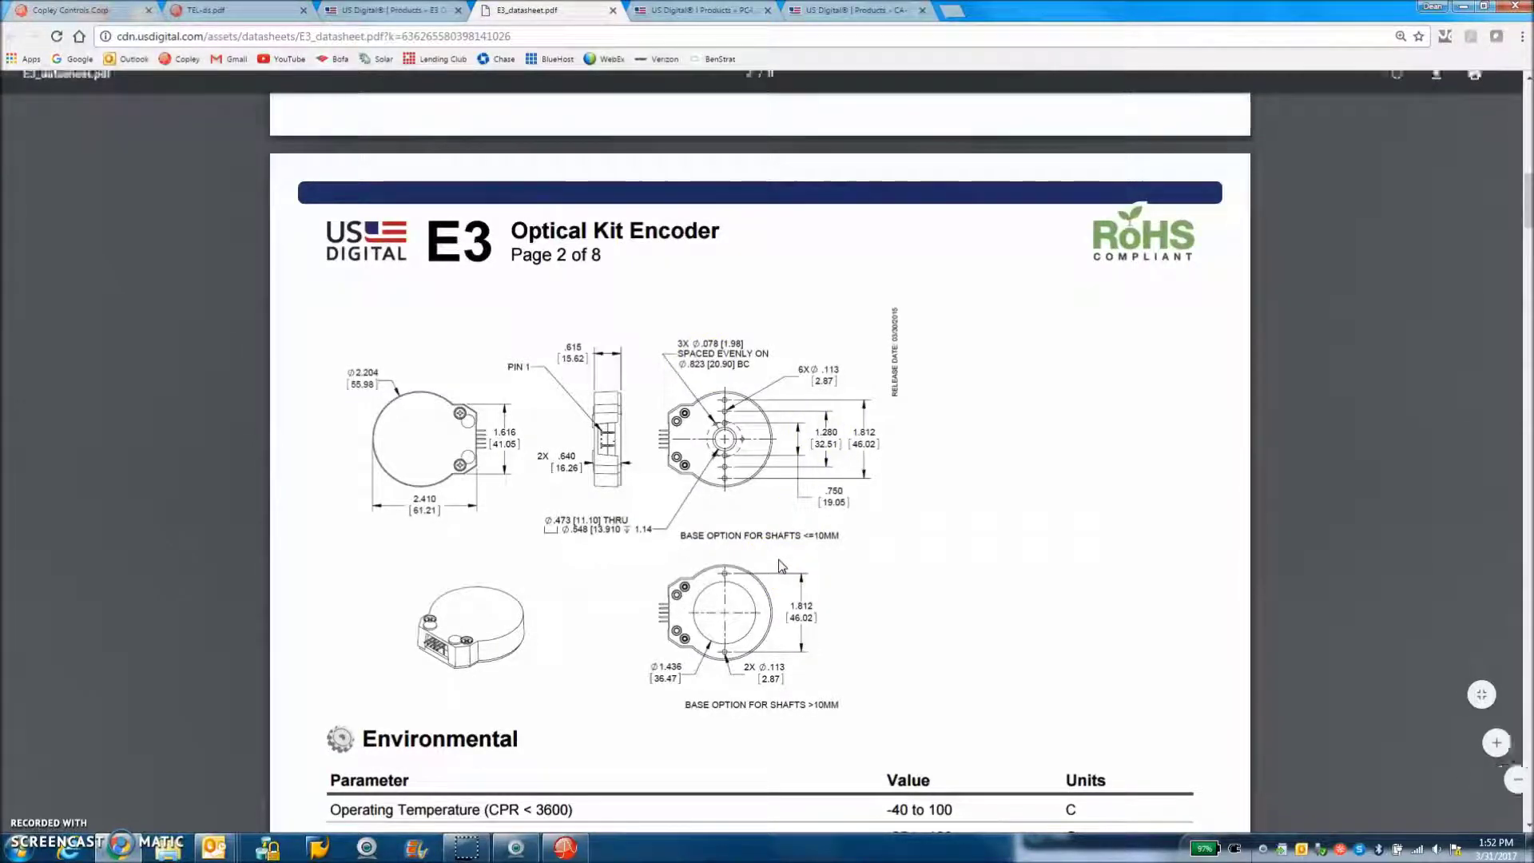
{"action": "left_click", "coordinate": [670, 521]}
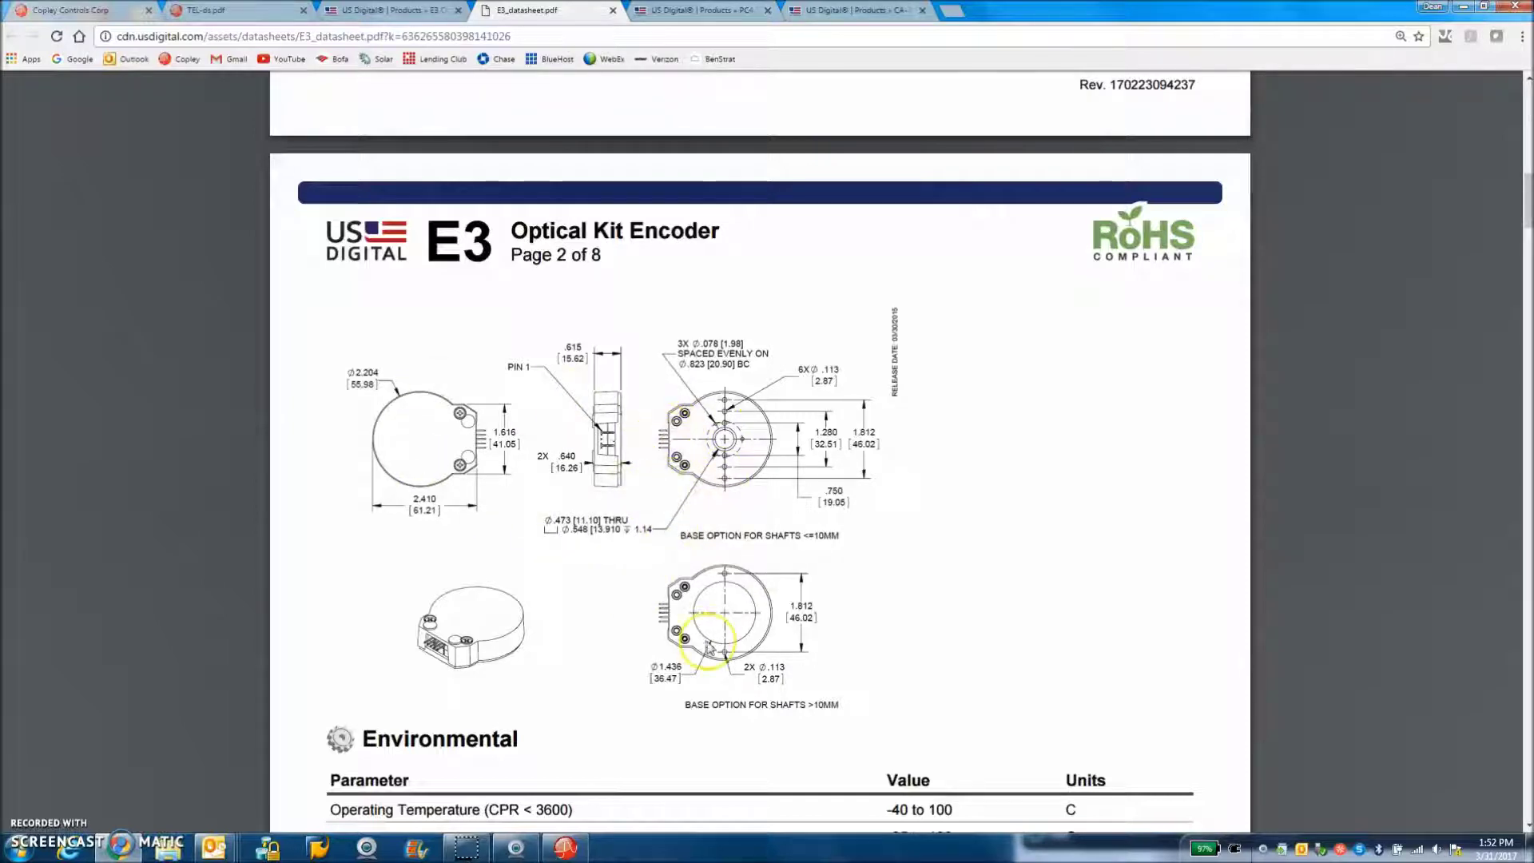
{"action": "left_click", "coordinate": [675, 10]}
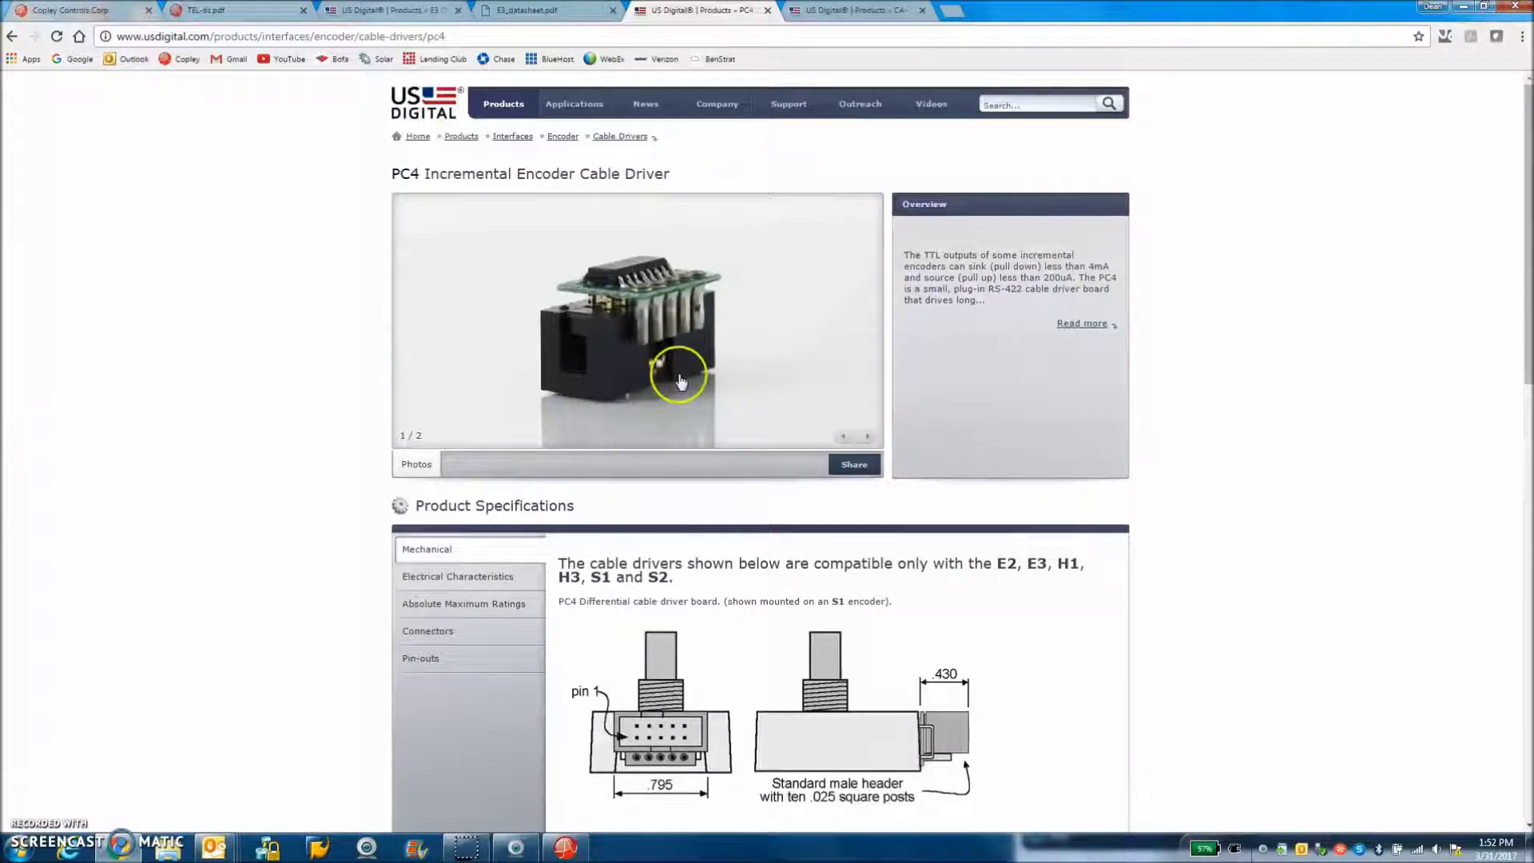
{"action": "scroll", "coordinate": [627, 539], "scroll_direction": "down", "scroll_amount": 3}
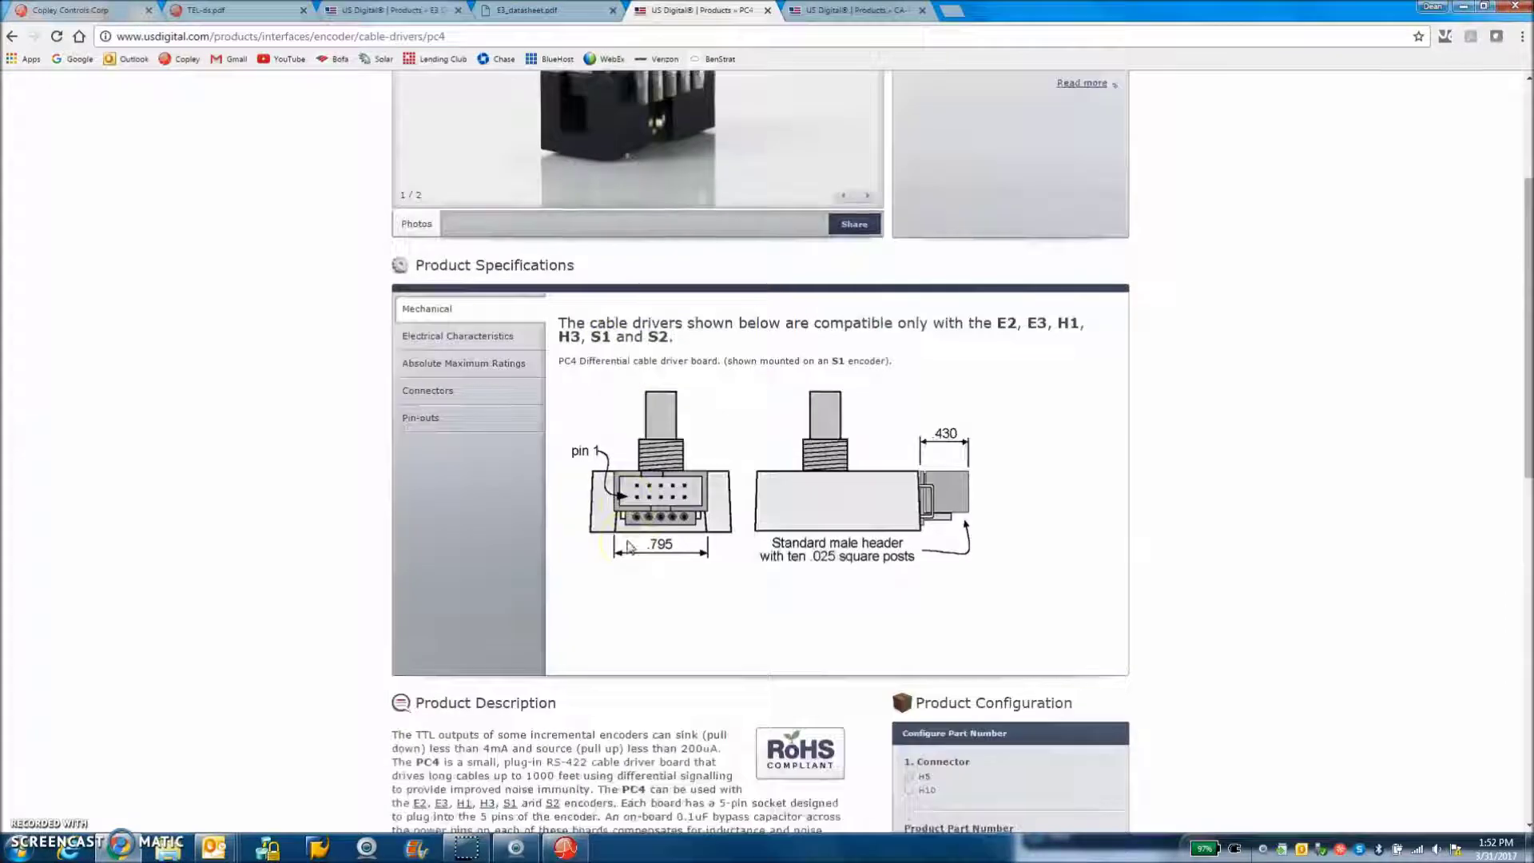
{"action": "scroll", "coordinate": [731, 606], "scroll_direction": "down", "scroll_amount": 2}
{"action": "scroll", "coordinate": [672, 512], "scroll_direction": "up", "scroll_amount": 2}
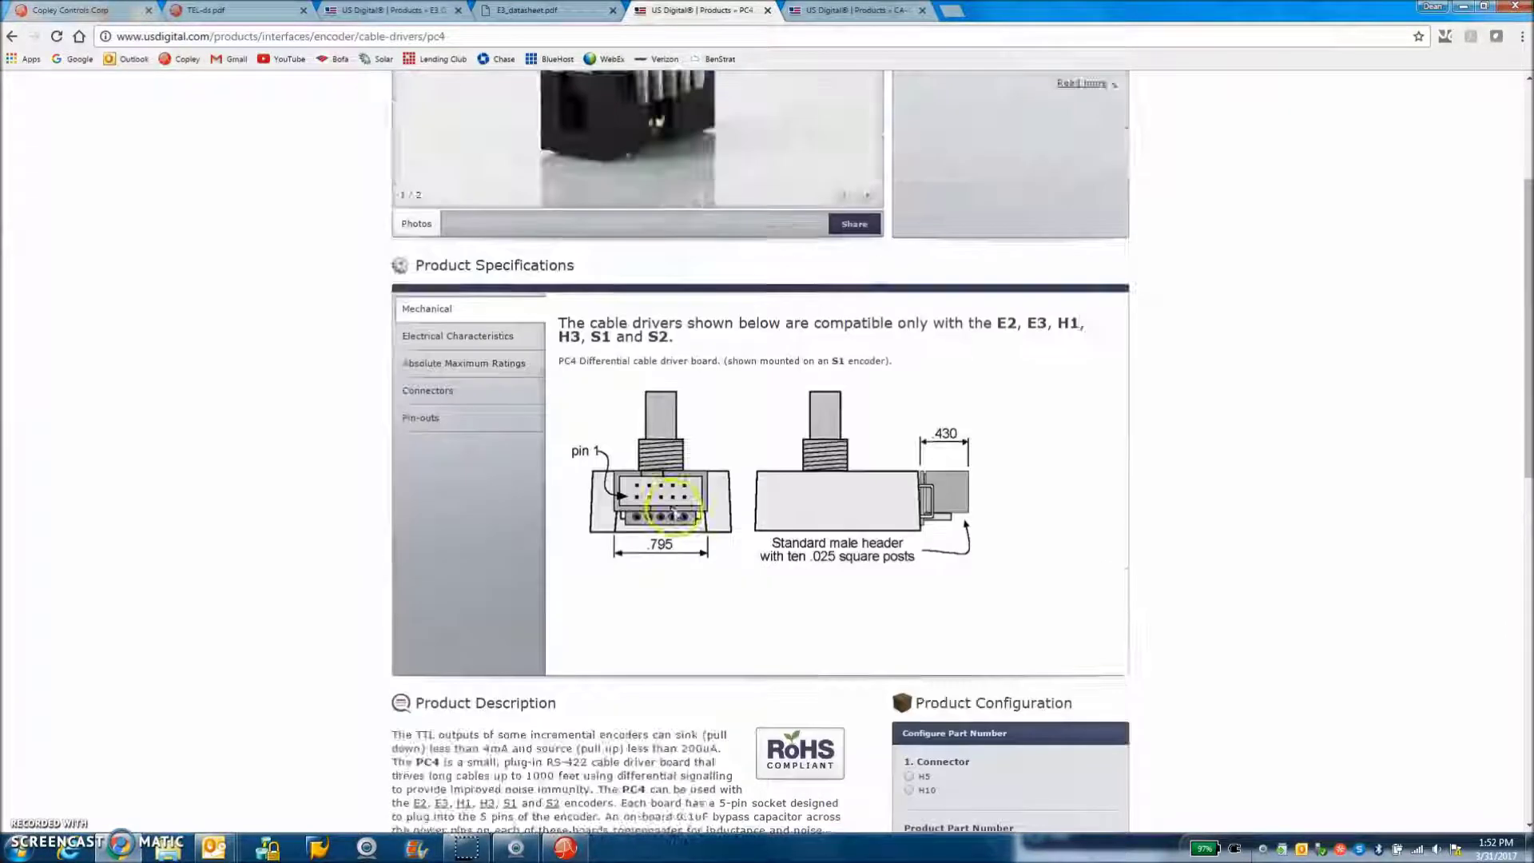
{"action": "scroll", "coordinate": [703, 575], "scroll_direction": "up", "scroll_amount": 2}
{"action": "scroll", "coordinate": [722, 629], "scroll_direction": "up", "scroll_amount": 1}
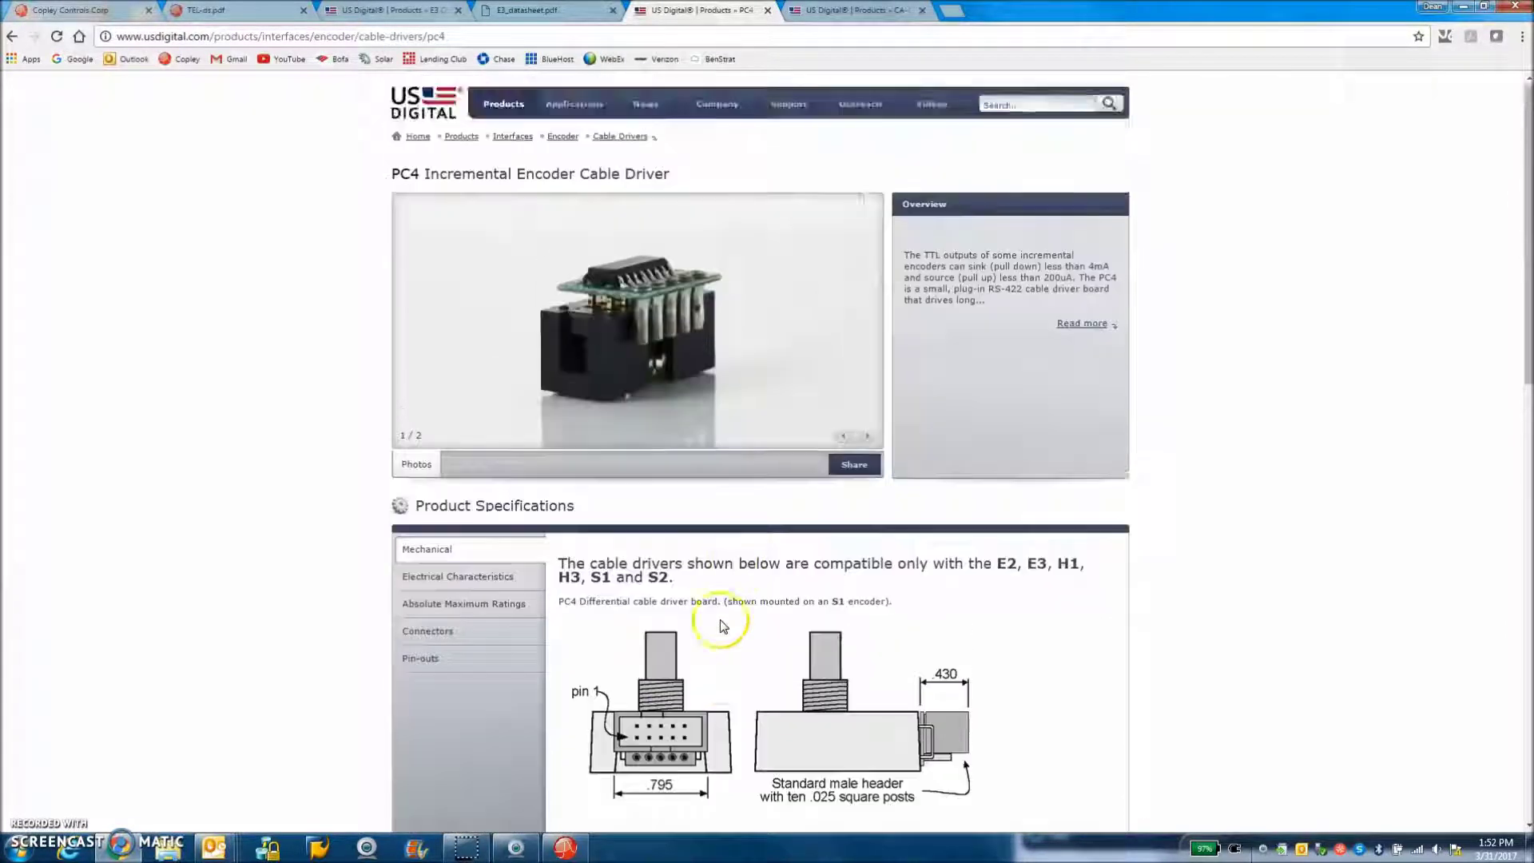
Review the CA-C10-SH-NC cable page down to its connector pin-out table
{"action": "key", "text": "ctrl+Tab"}
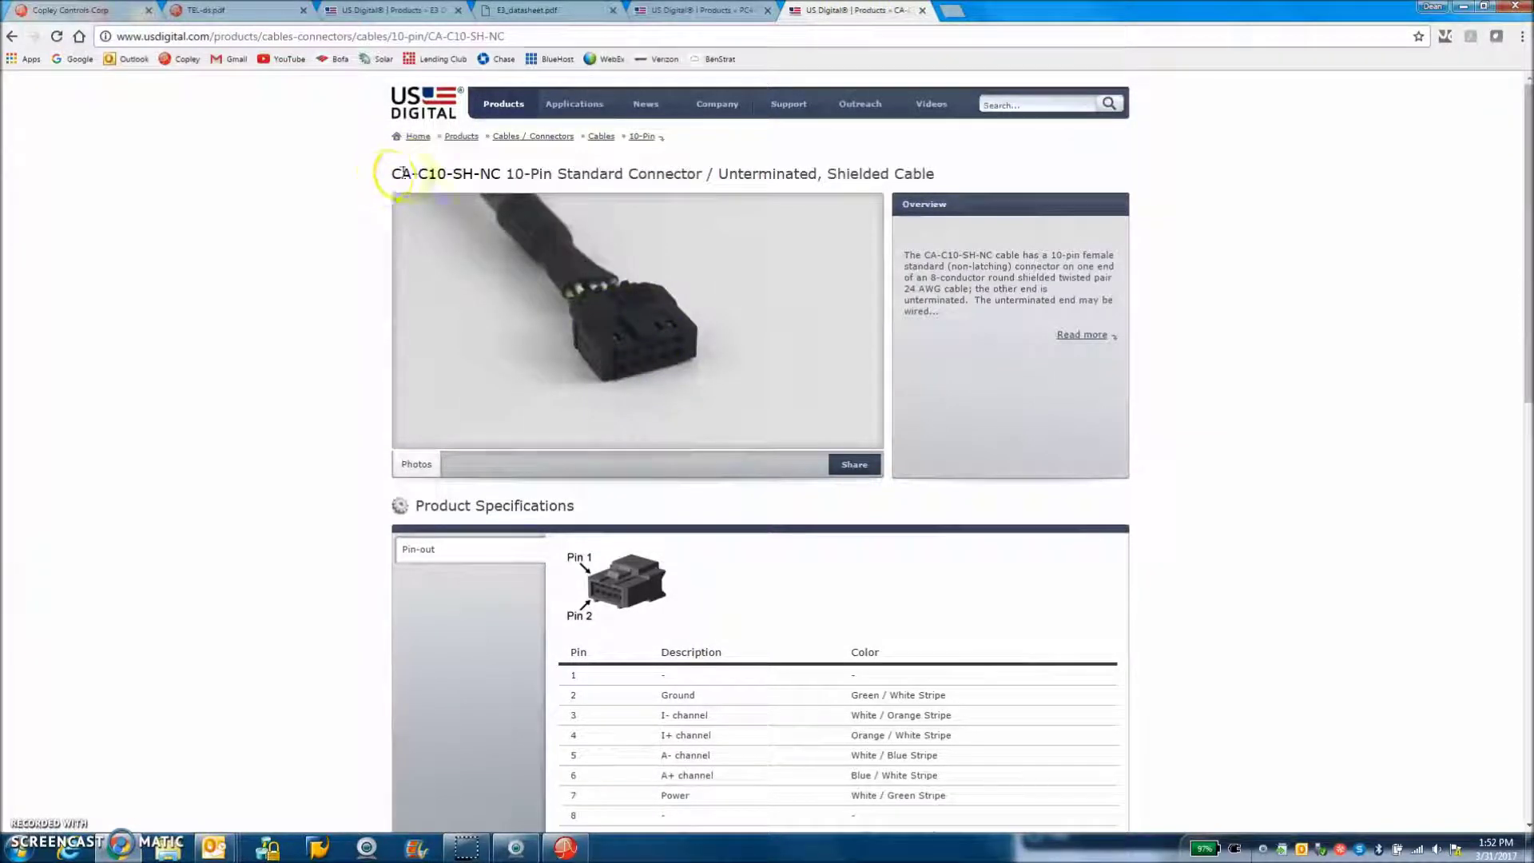
{"action": "left_click_drag", "start_coordinate": [505, 175], "coordinate": [510, 196]}
{"action": "left_click", "coordinate": [515, 164]}
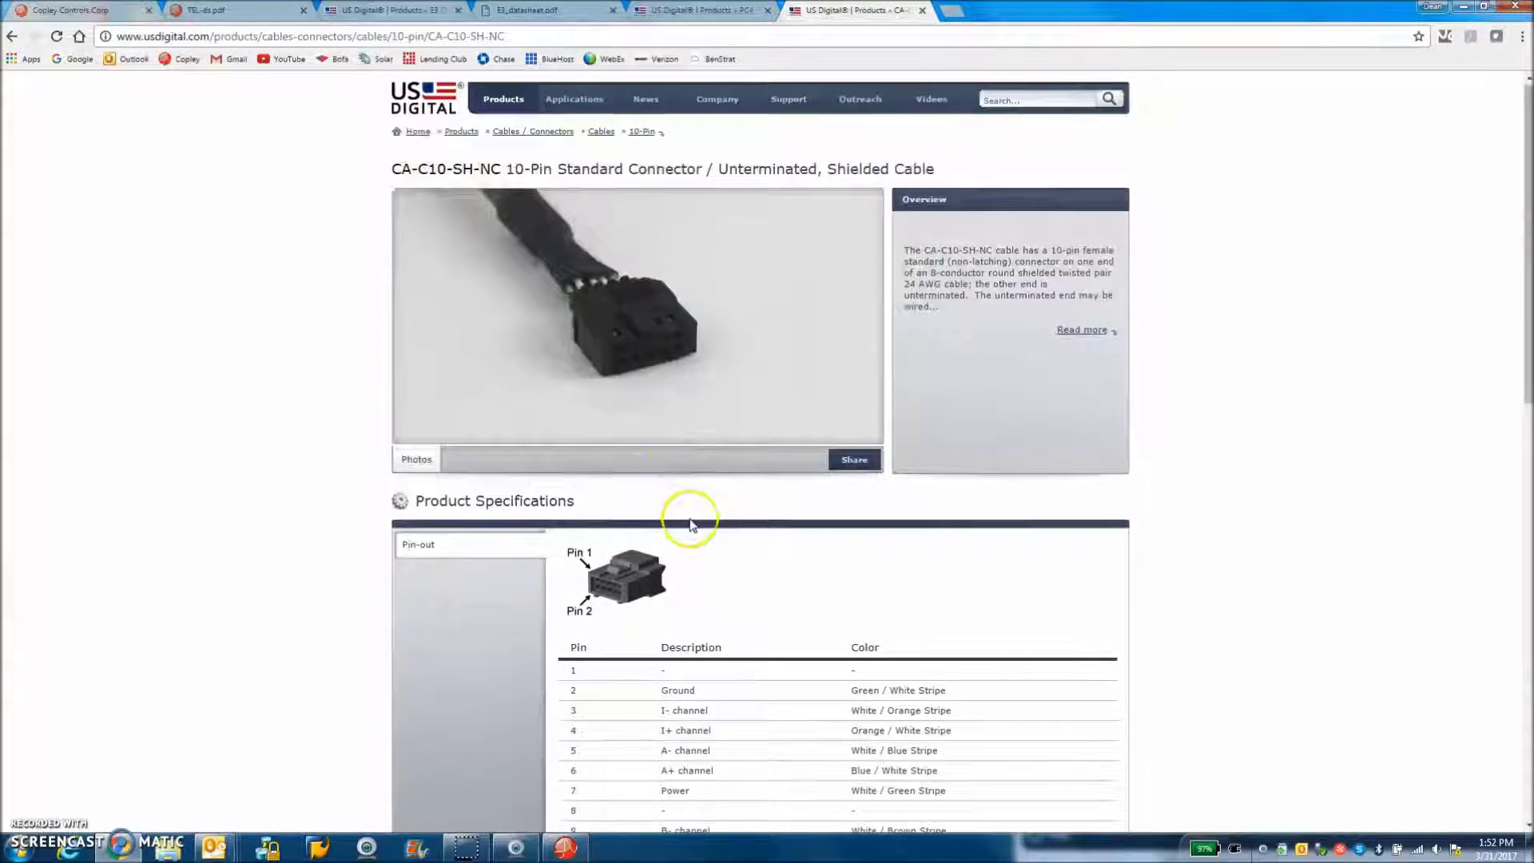
{"action": "scroll", "coordinate": [680, 499], "scroll_direction": "down", "scroll_amount": 1}
{"action": "left_click_drag", "start_coordinate": [629, 291], "coordinate": [642, 381]}
{"action": "scroll", "coordinate": [743, 637], "scroll_direction": "down", "scroll_amount": 1}
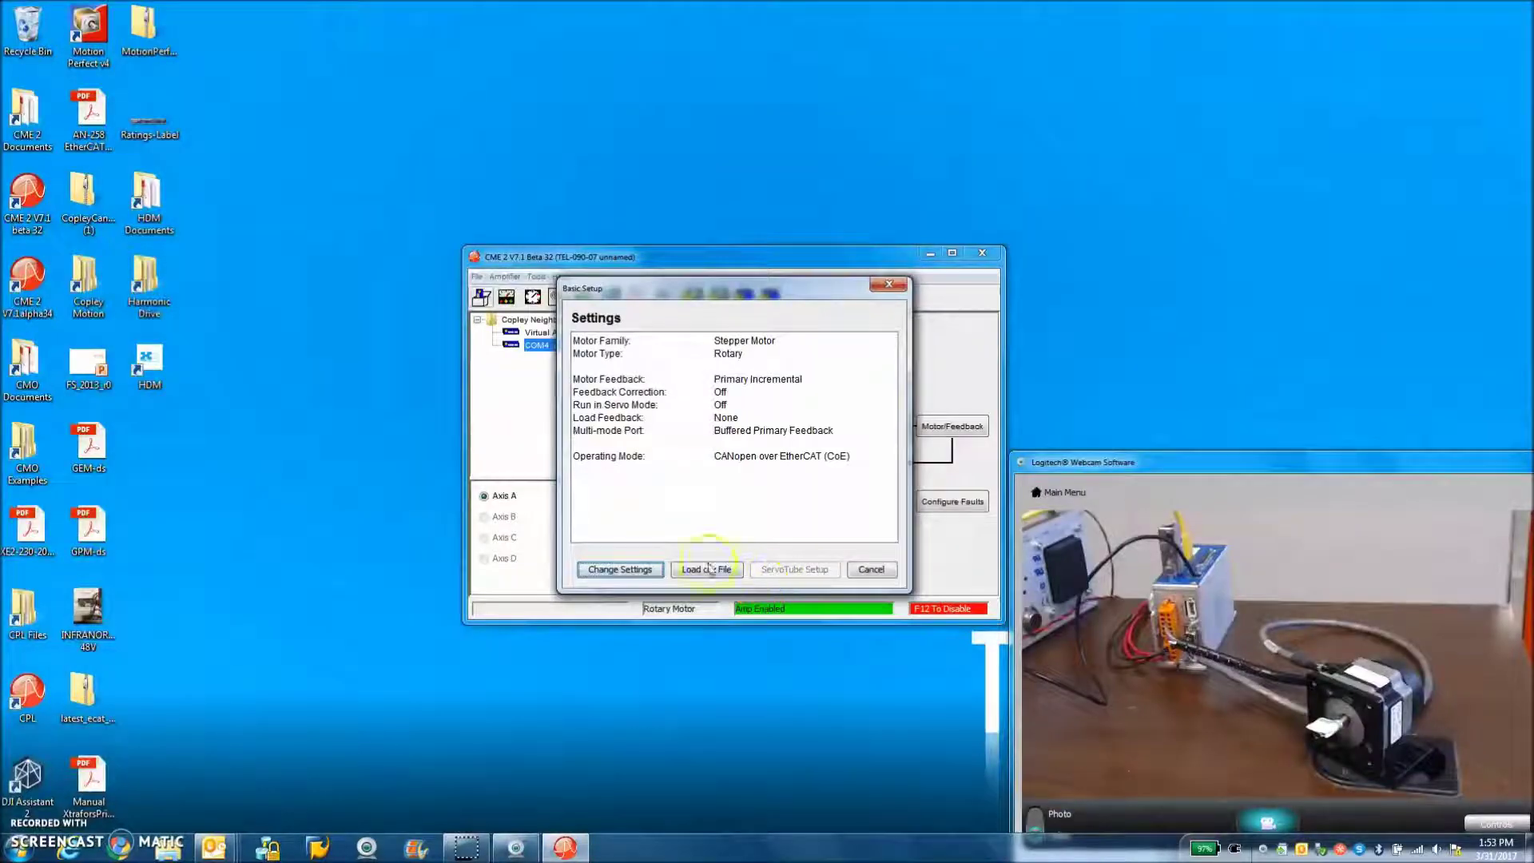
Change the basic setup, keeping Primary Incremental as the motor feedback
{"action": "left_click", "coordinate": [621, 569]}
{"action": "left_click", "coordinate": [856, 558]}
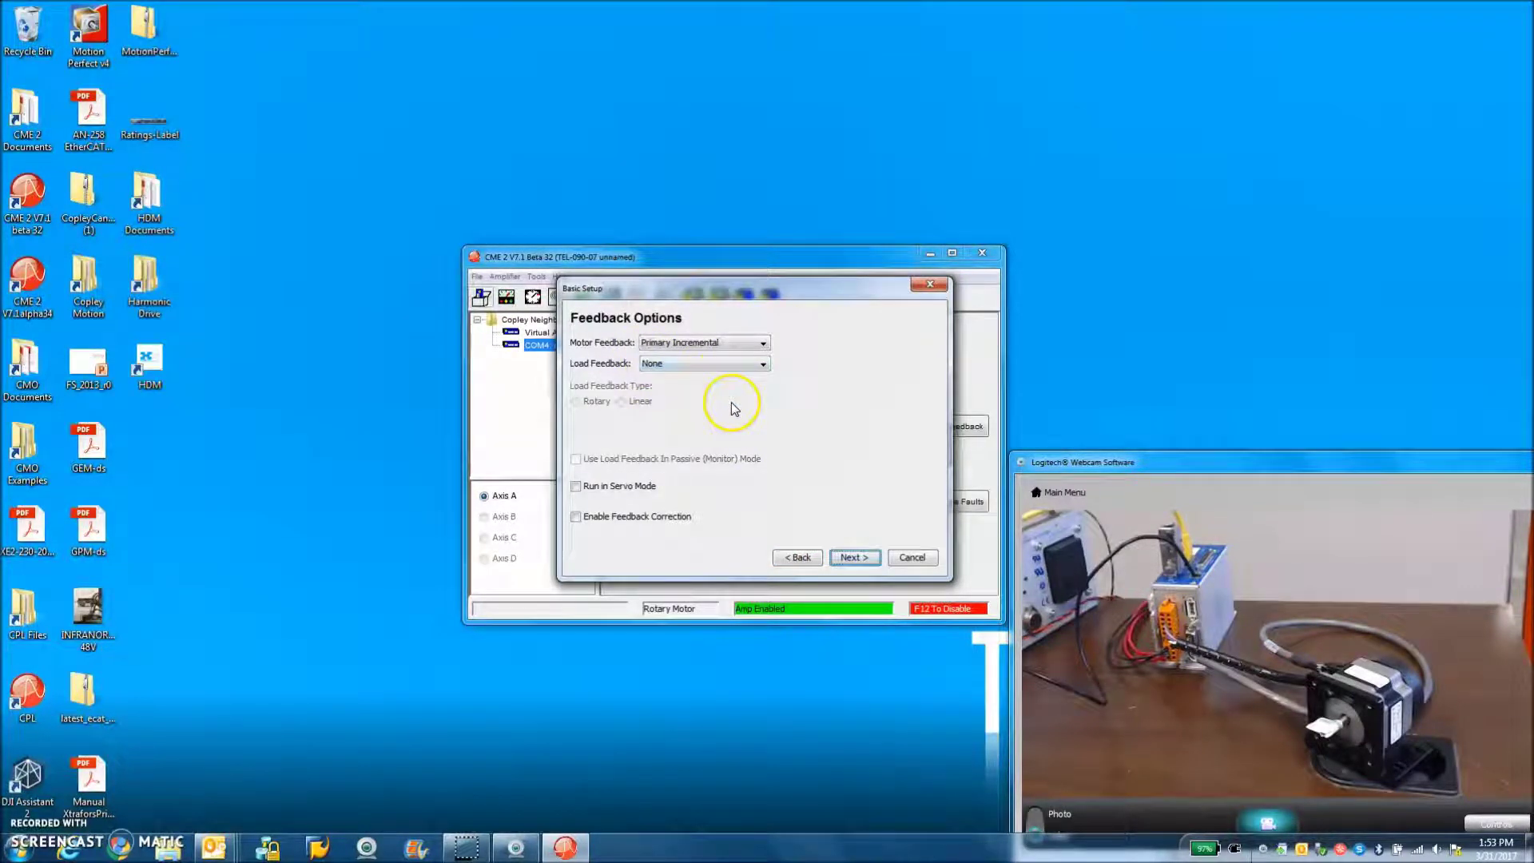
{"action": "left_click", "coordinate": [669, 348]}
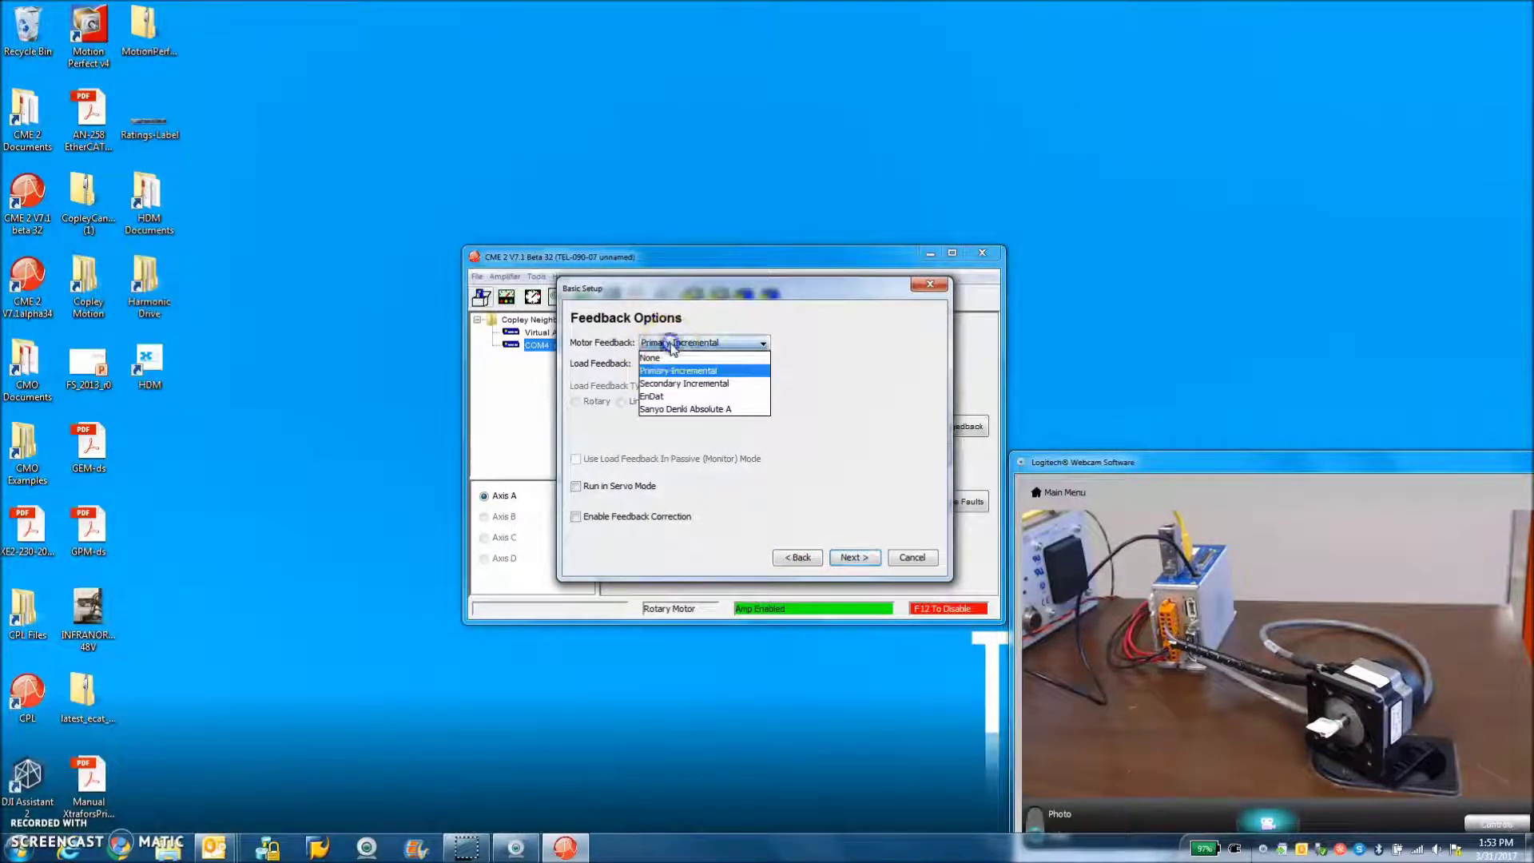
{"action": "left_click", "coordinate": [708, 355]}
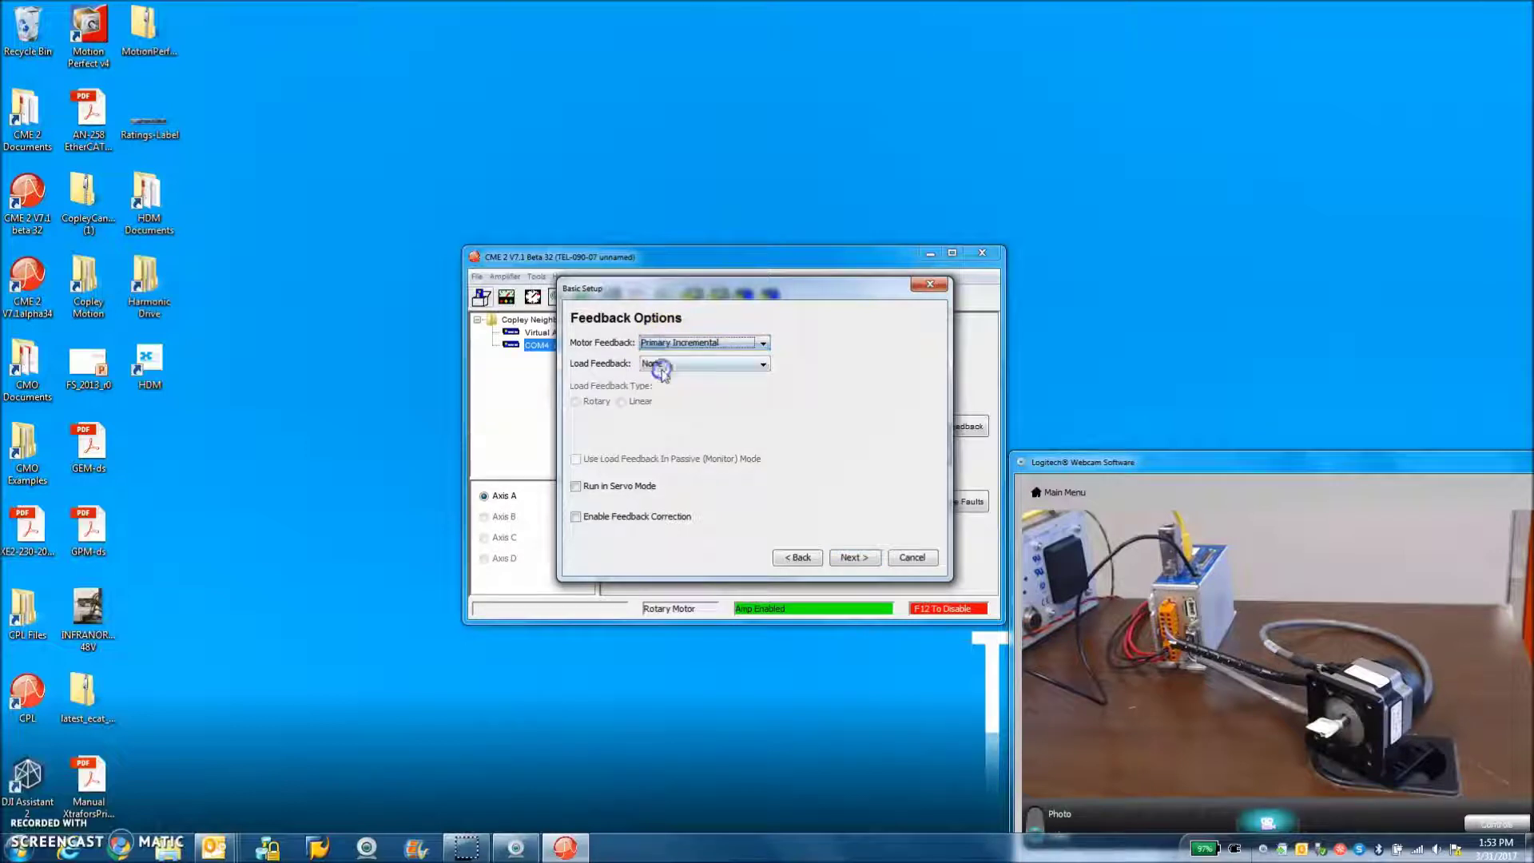
Set Position operating mode with CANopen over EtherCAT (CoE) as command source
{"action": "left_click", "coordinate": [853, 559]}
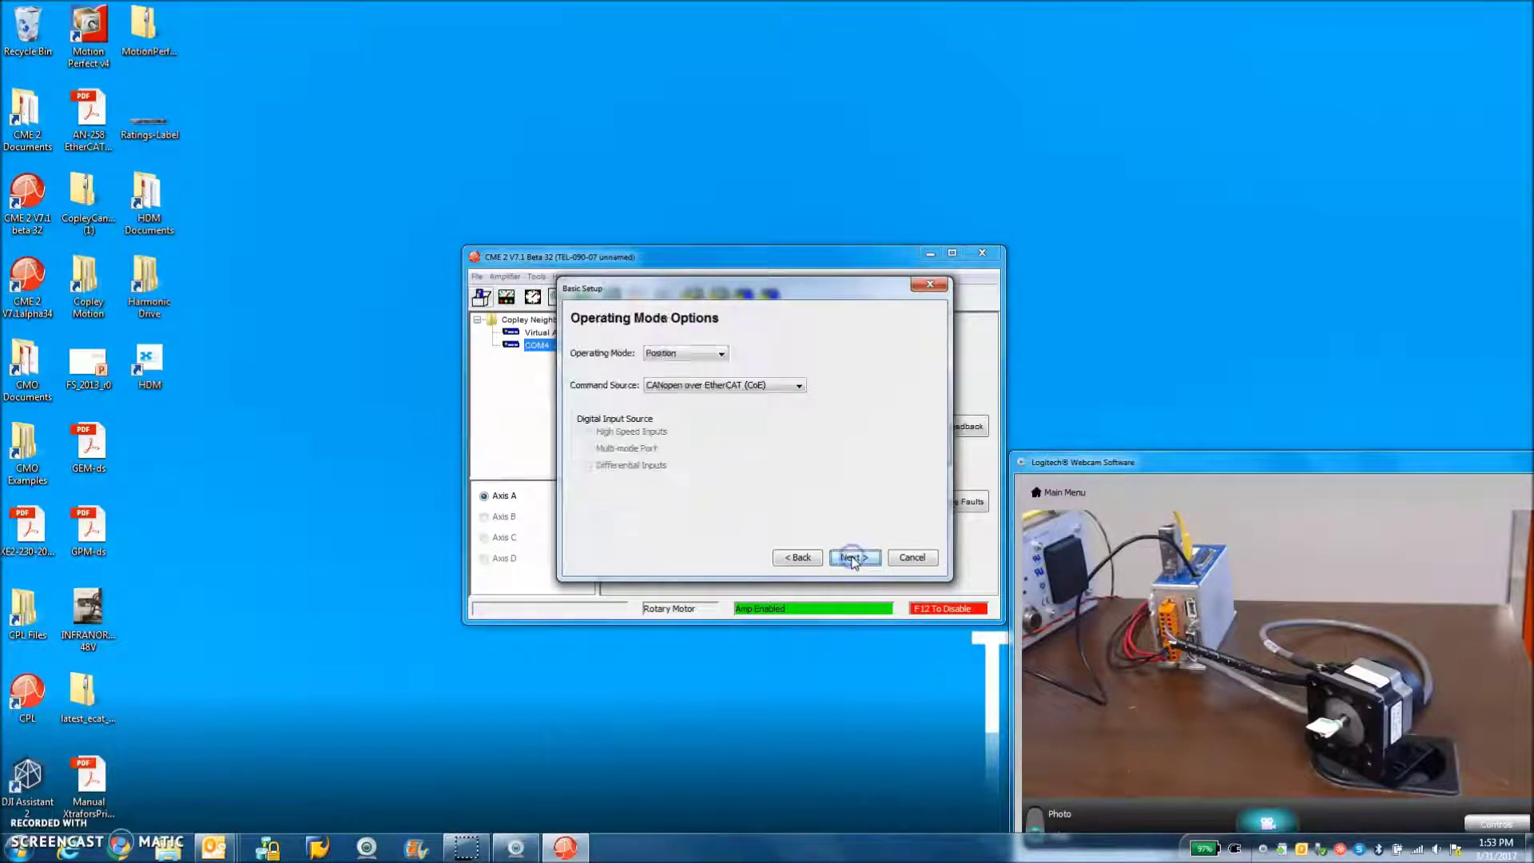
{"action": "left_click", "coordinate": [679, 352]}
{"action": "left_click", "coordinate": [671, 368]}
{"action": "left_click", "coordinate": [671, 385]}
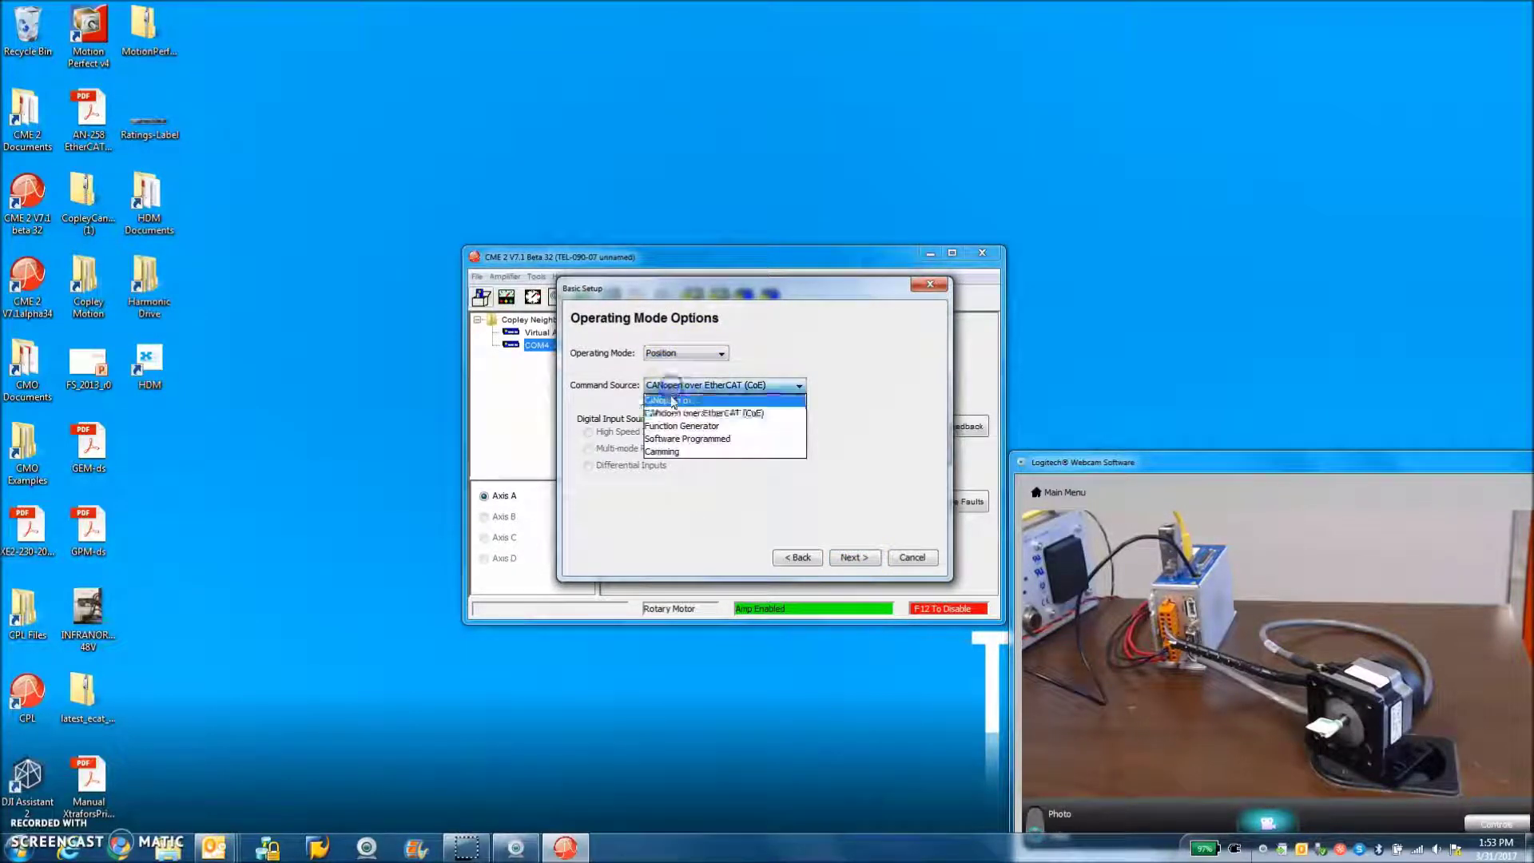
{"action": "left_click", "coordinate": [665, 417]}
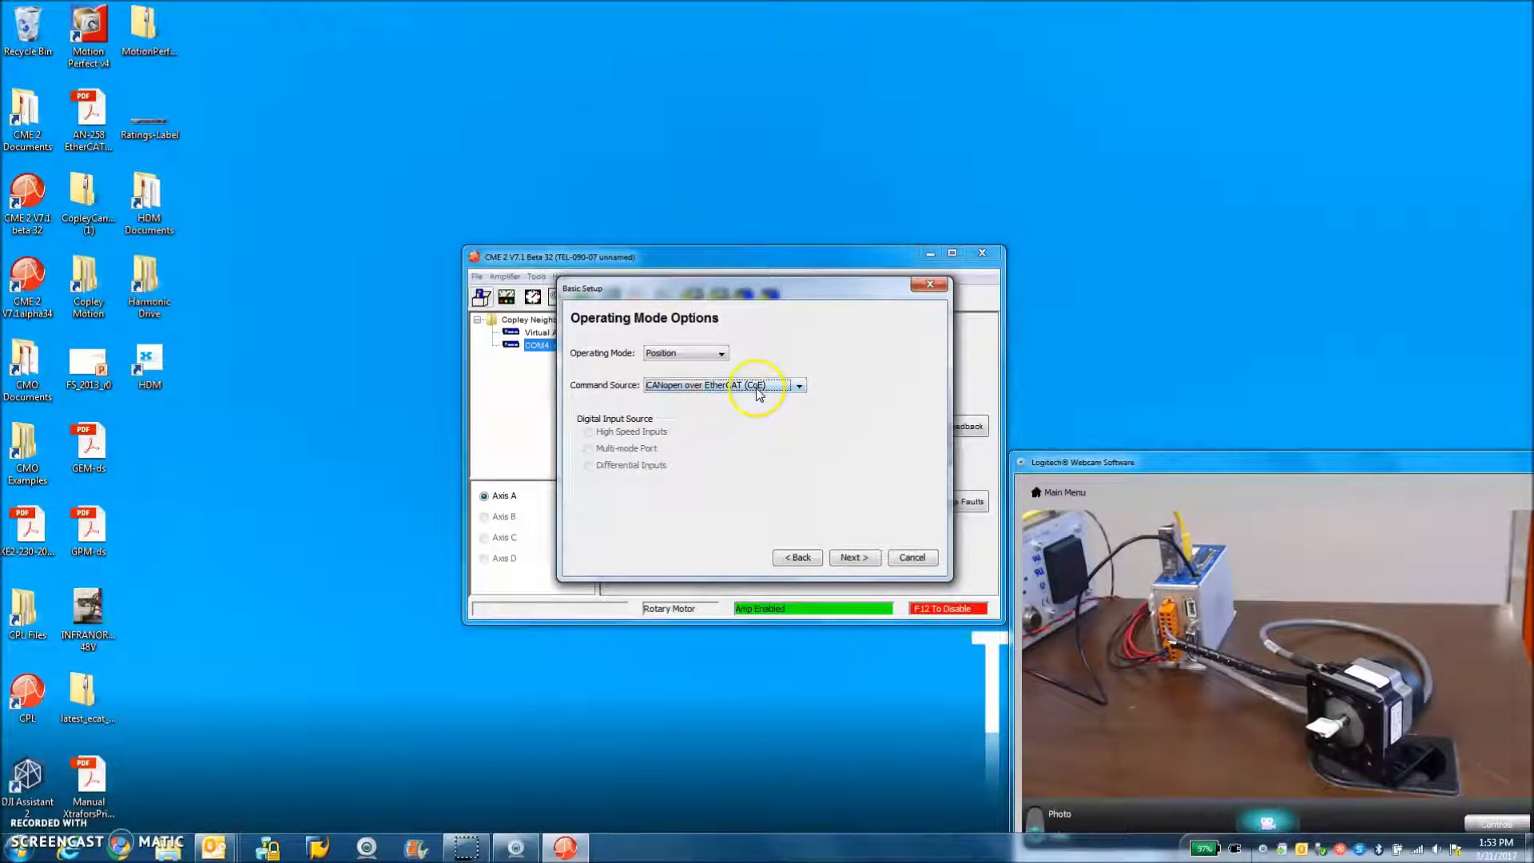
Keep Buffered Primary Feedback on the multi-mode port and finish the basic setup
{"action": "left_click", "coordinate": [851, 560]}
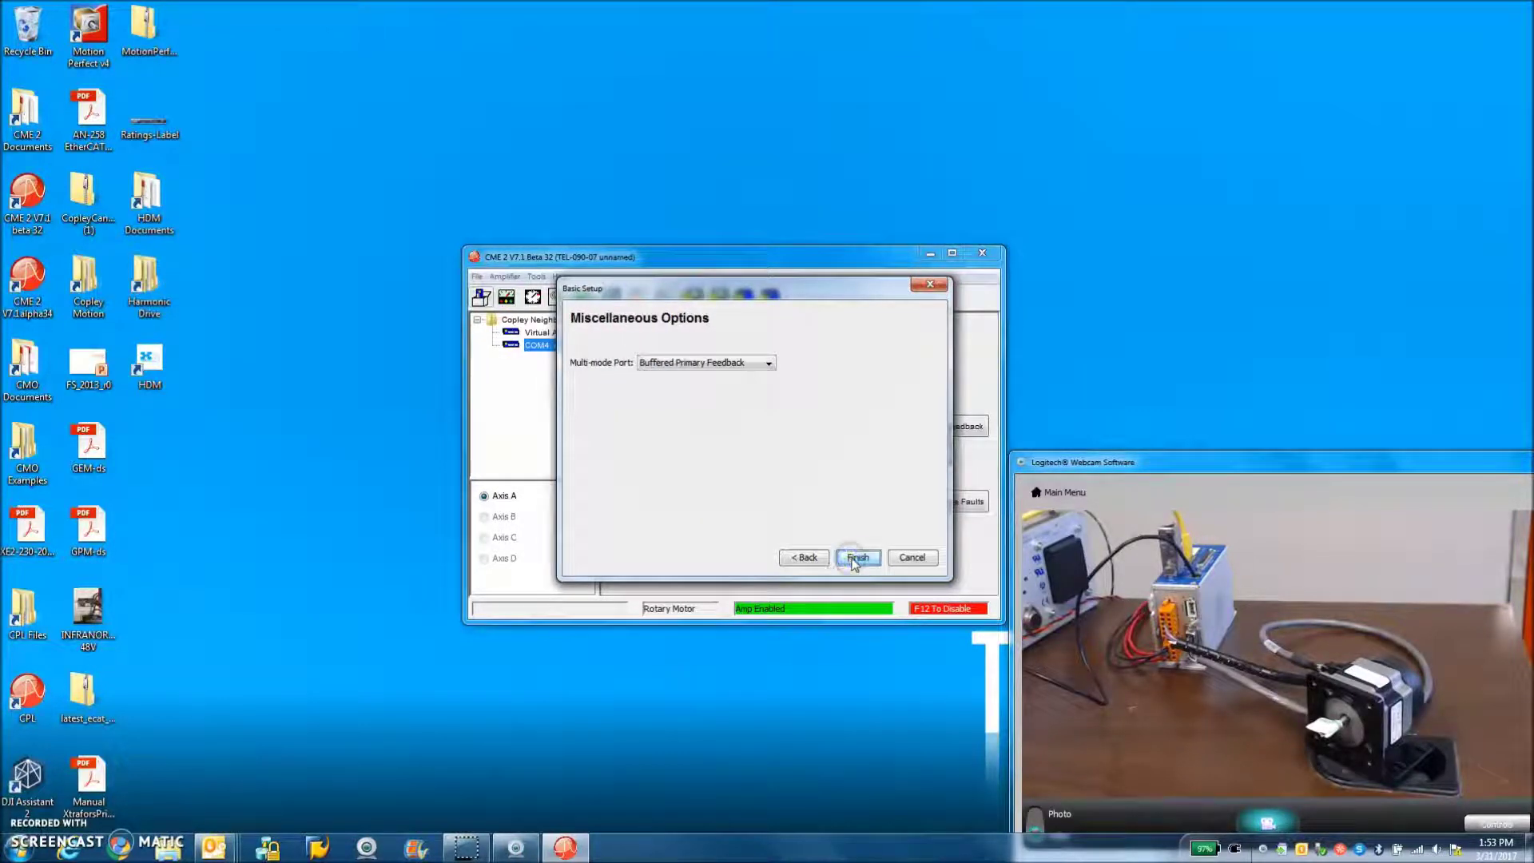
{"action": "left_click", "coordinate": [663, 362]}
{"action": "left_click", "coordinate": [786, 405]}
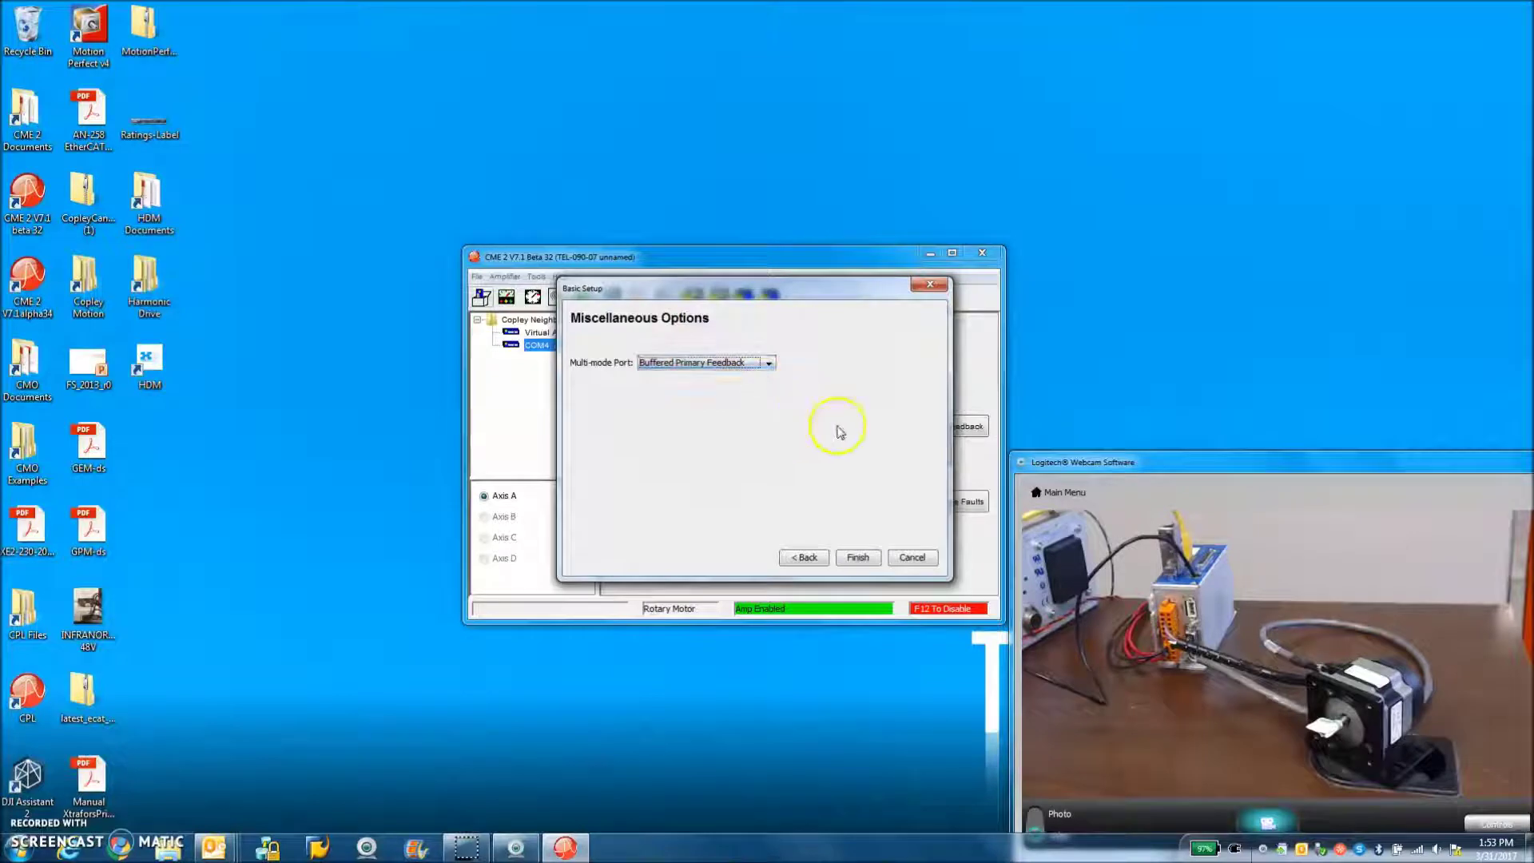
{"action": "left_click", "coordinate": [857, 559]}
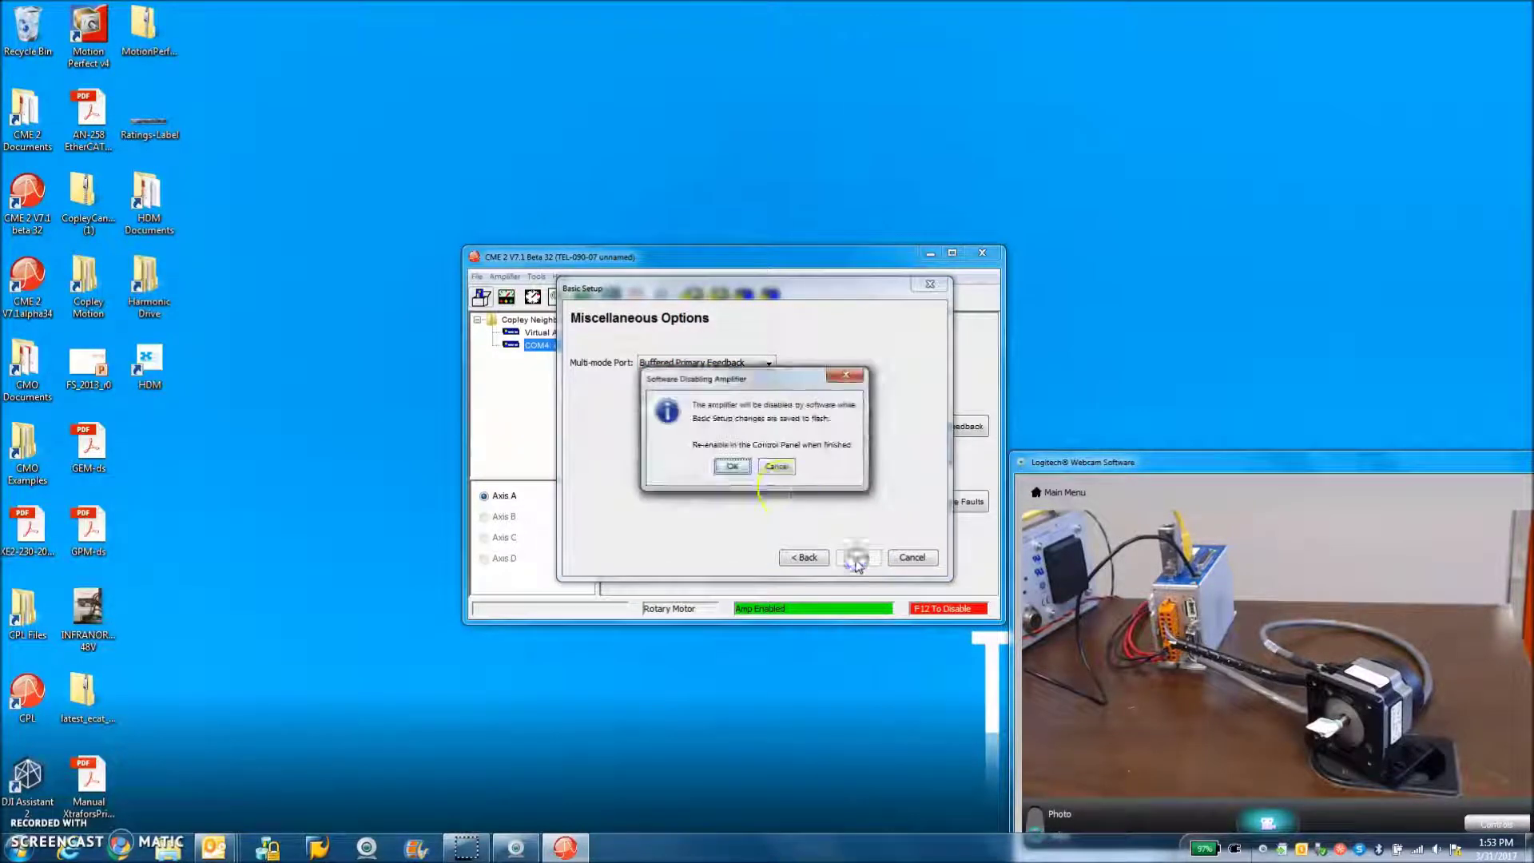
Save with the amplifier disabled, then review stepper data (4000 µSteps/rev) and current loop settings
{"action": "left_click", "coordinate": [730, 469]}
{"action": "left_click", "coordinate": [930, 431]}
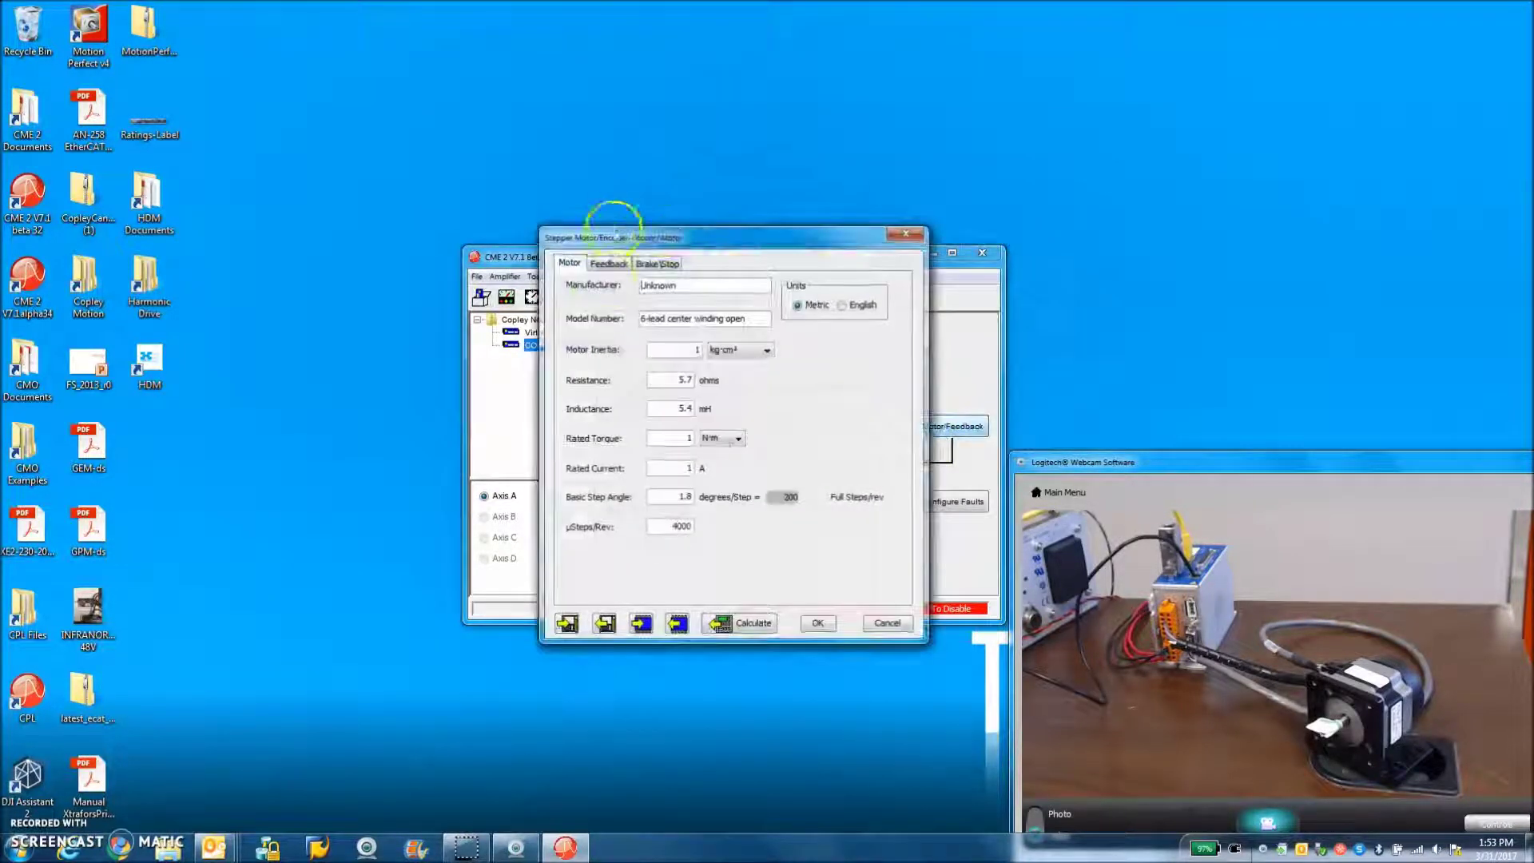
{"action": "left_click_drag", "start_coordinate": [673, 526], "coordinate": [710, 525]}
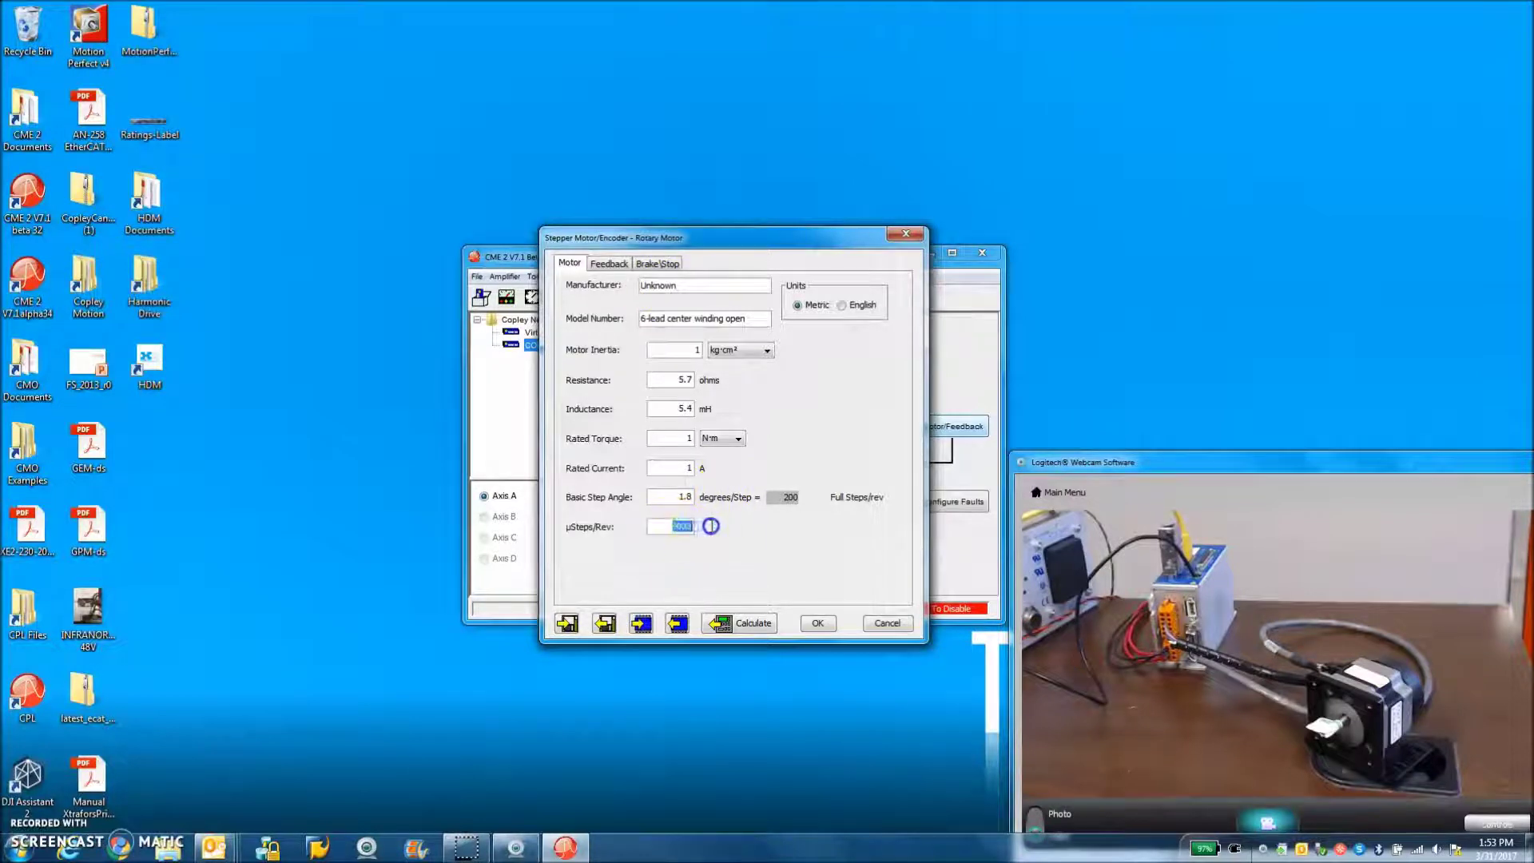
{"action": "left_click", "coordinate": [608, 265]}
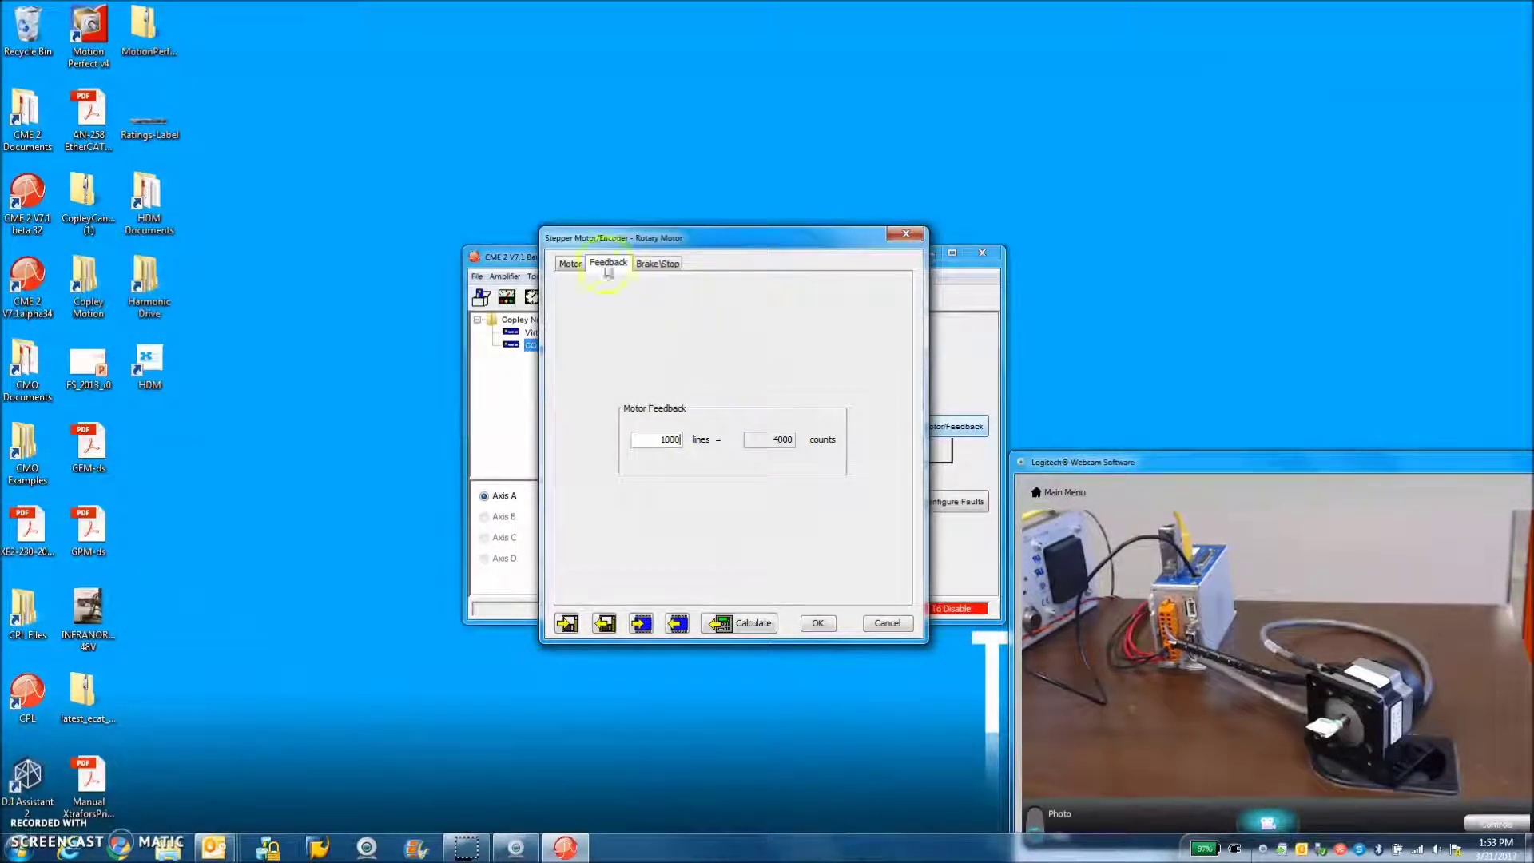
{"action": "left_click", "coordinate": [571, 264]}
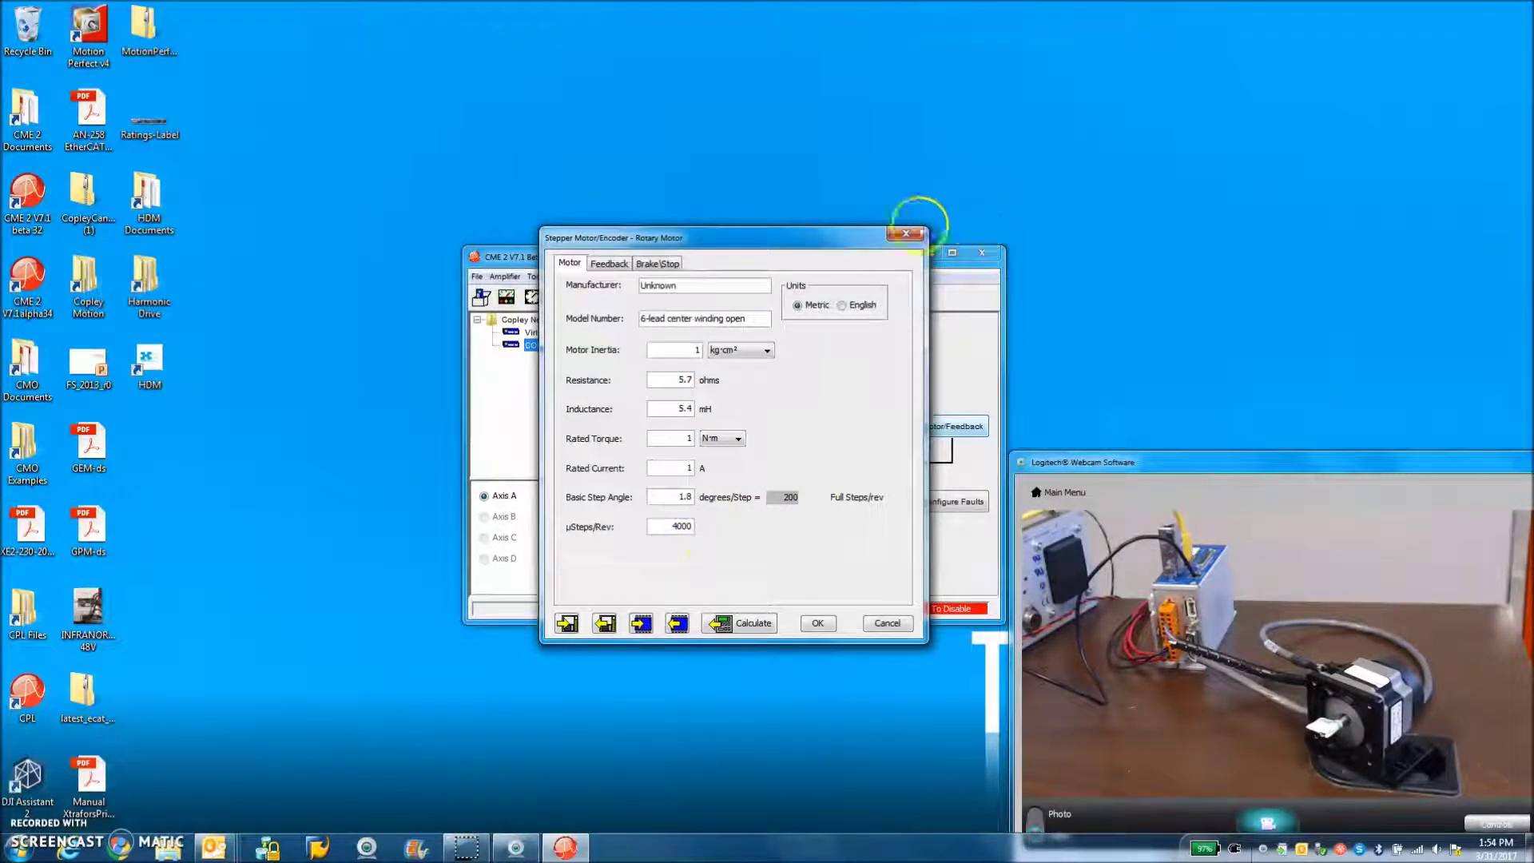
{"action": "left_click", "coordinate": [906, 234]}
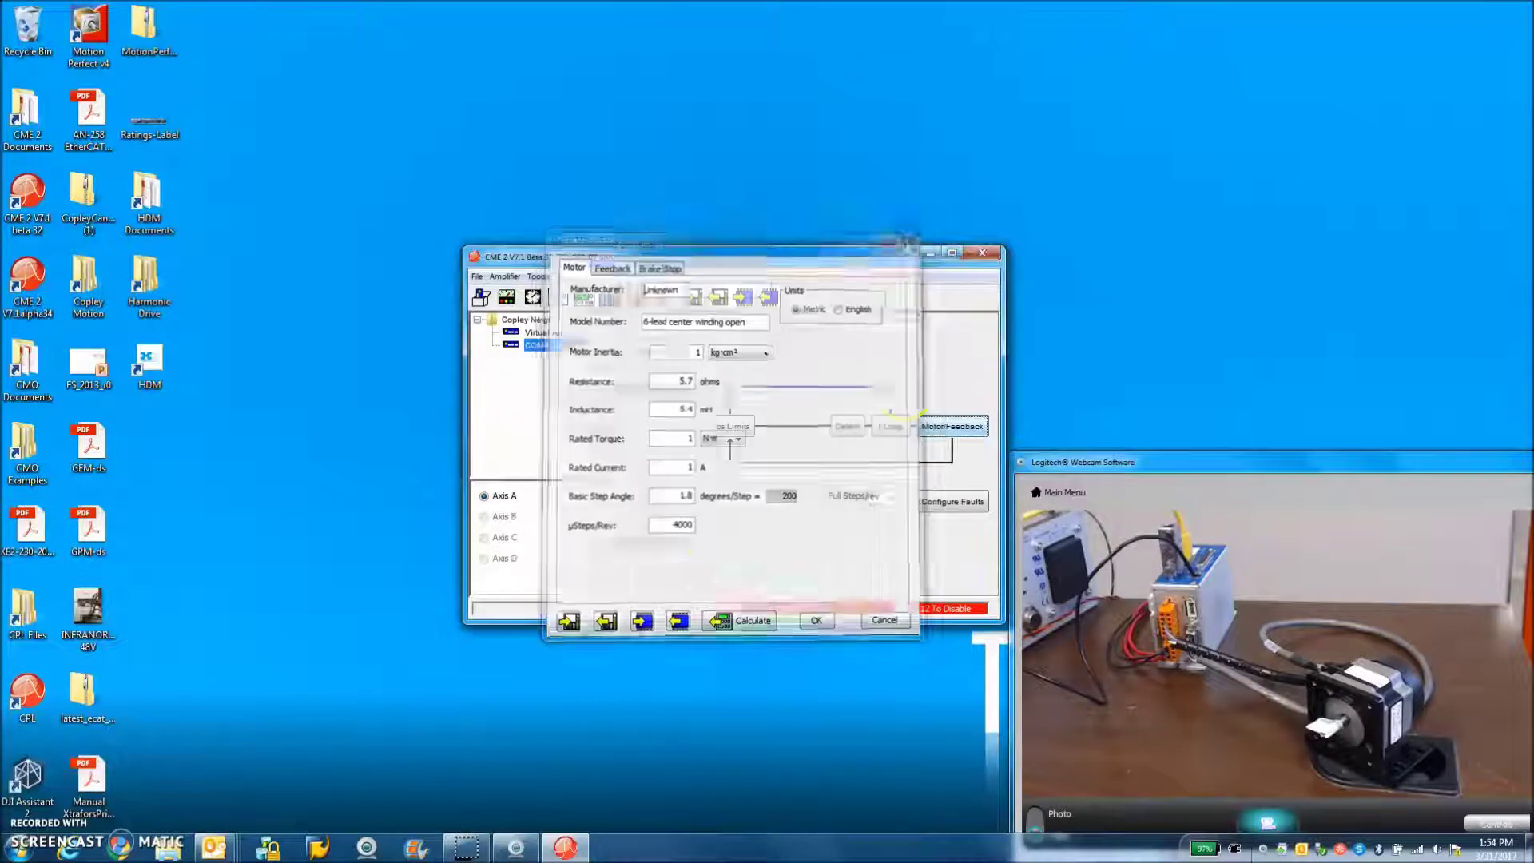
{"action": "left_click", "coordinate": [893, 428]}
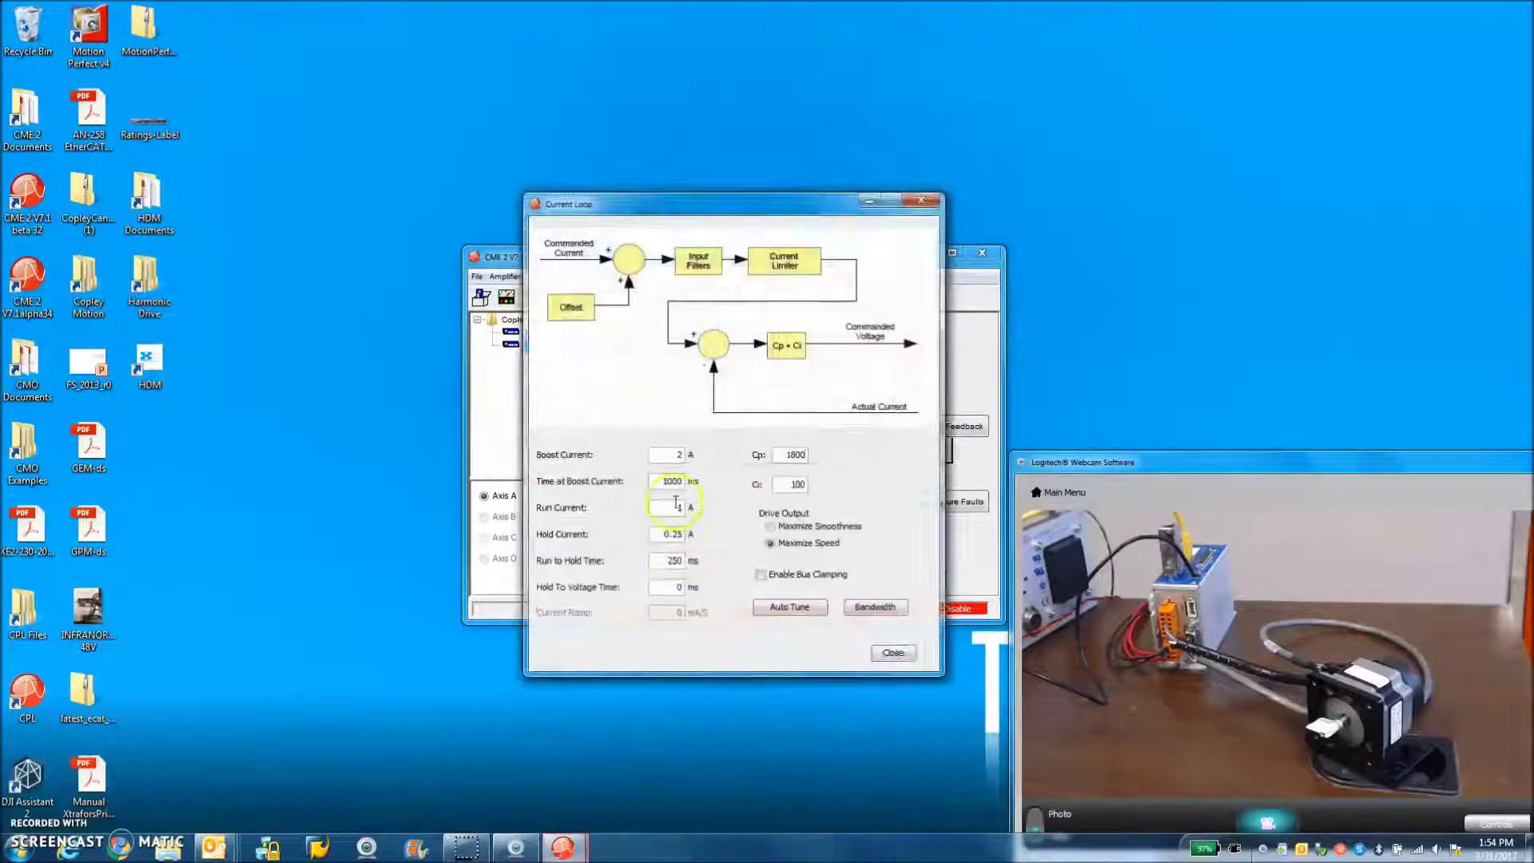
{"action": "left_click", "coordinate": [892, 653]}
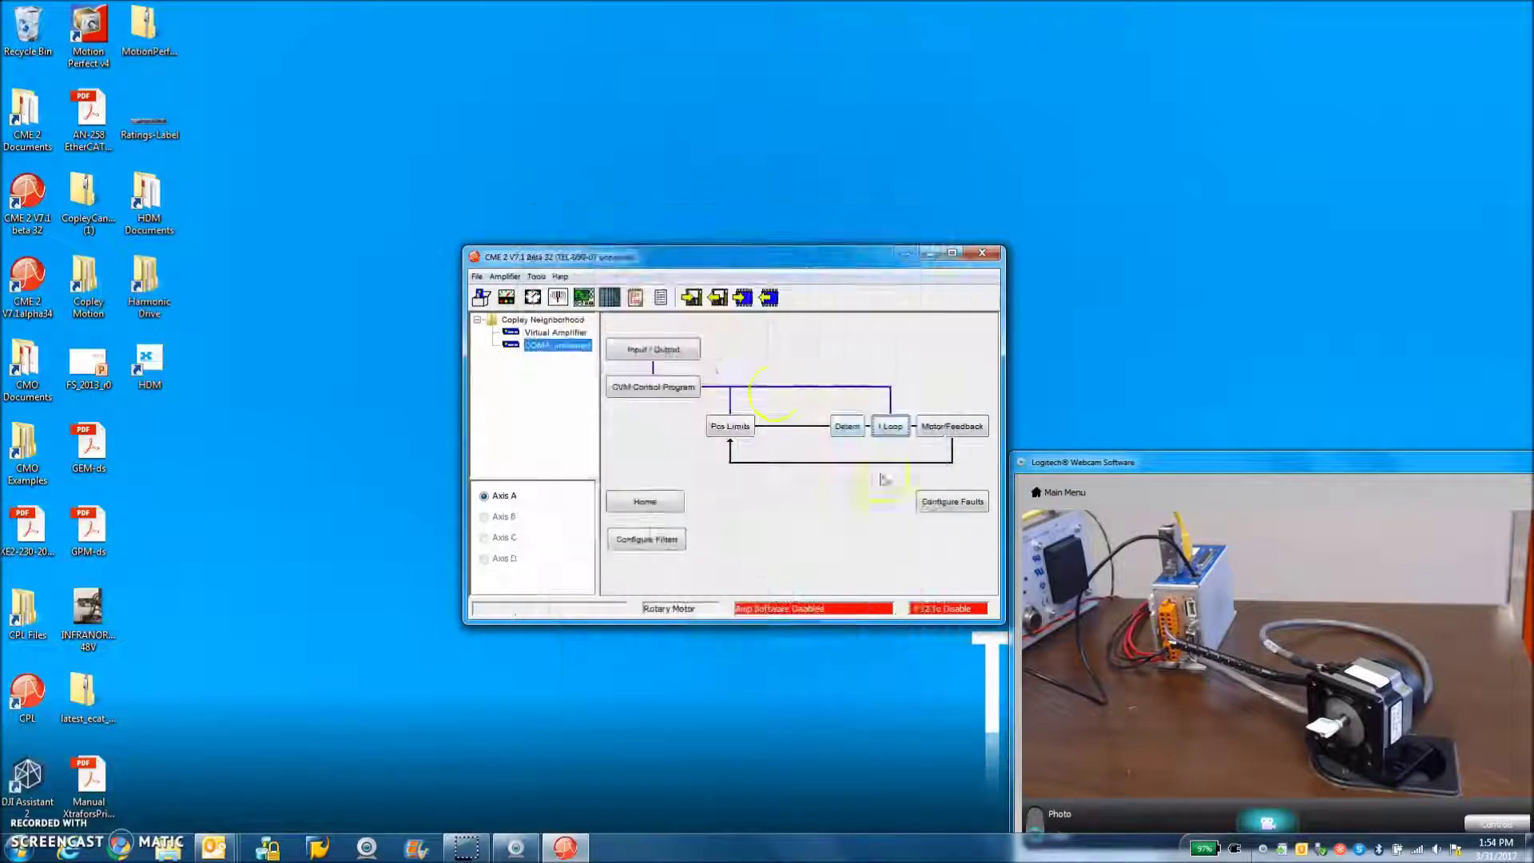
Start Manual Phase, enable the drive and step the motor phase forward
{"action": "left_click", "coordinate": [536, 277]}
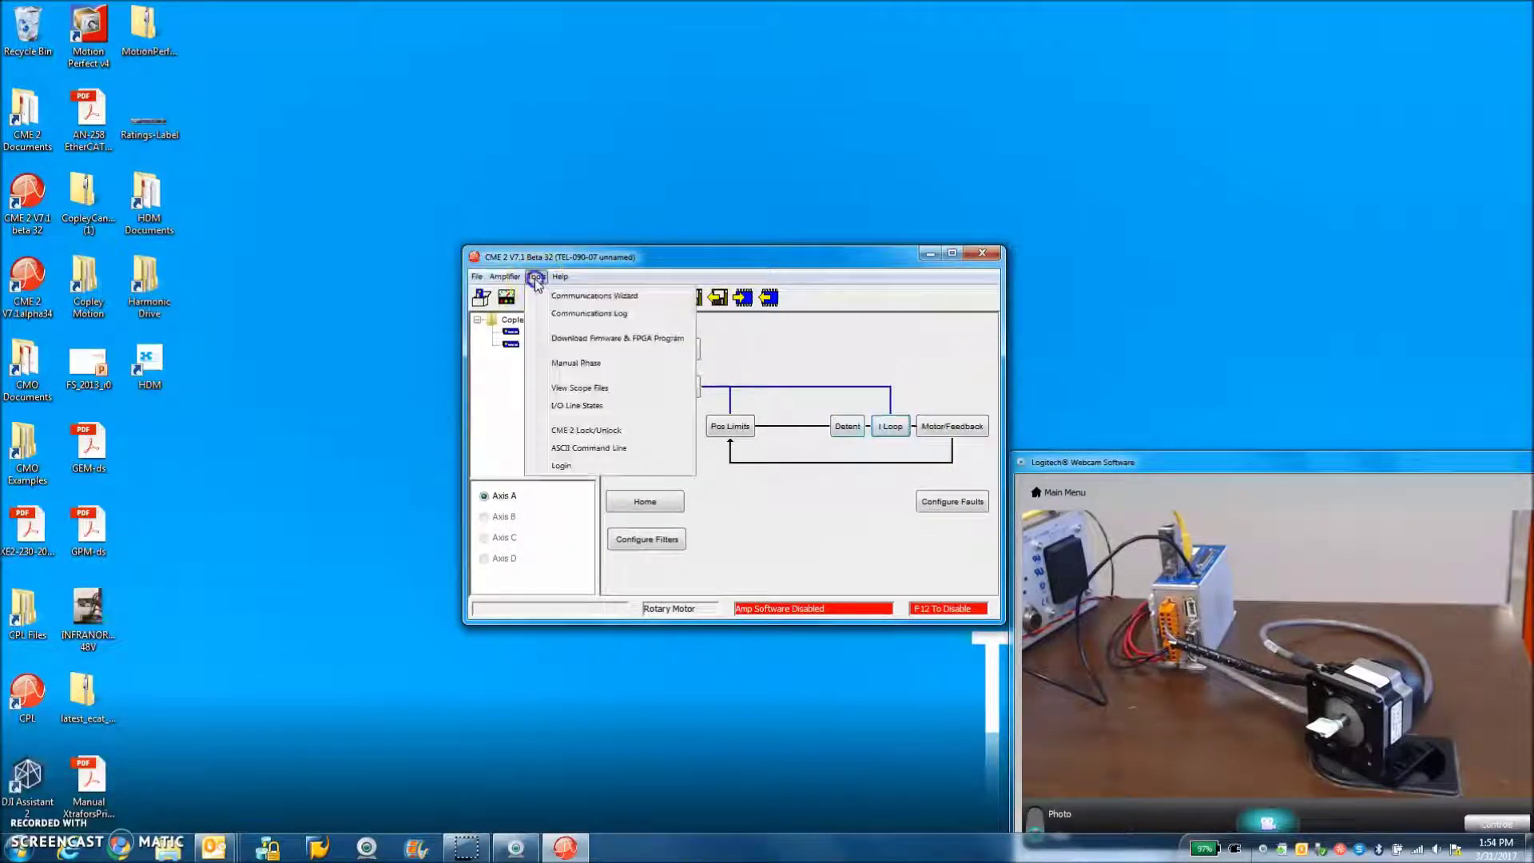
{"action": "left_click", "coordinate": [565, 370]}
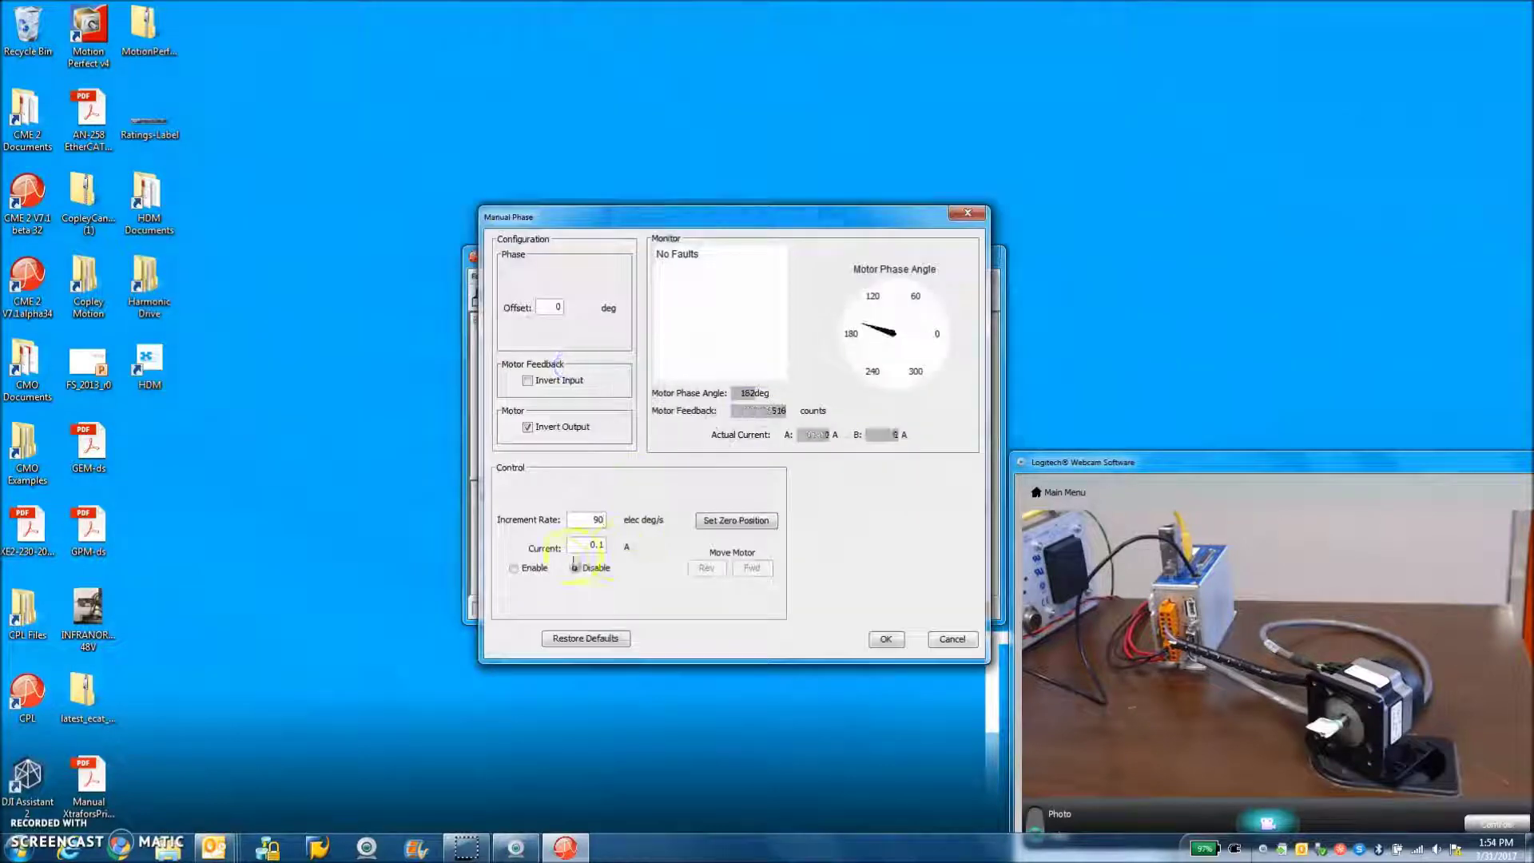
{"action": "left_click", "coordinate": [514, 567]}
{"action": "left_click", "coordinate": [752, 569]}
{"action": "left_click", "coordinate": [752, 569]}
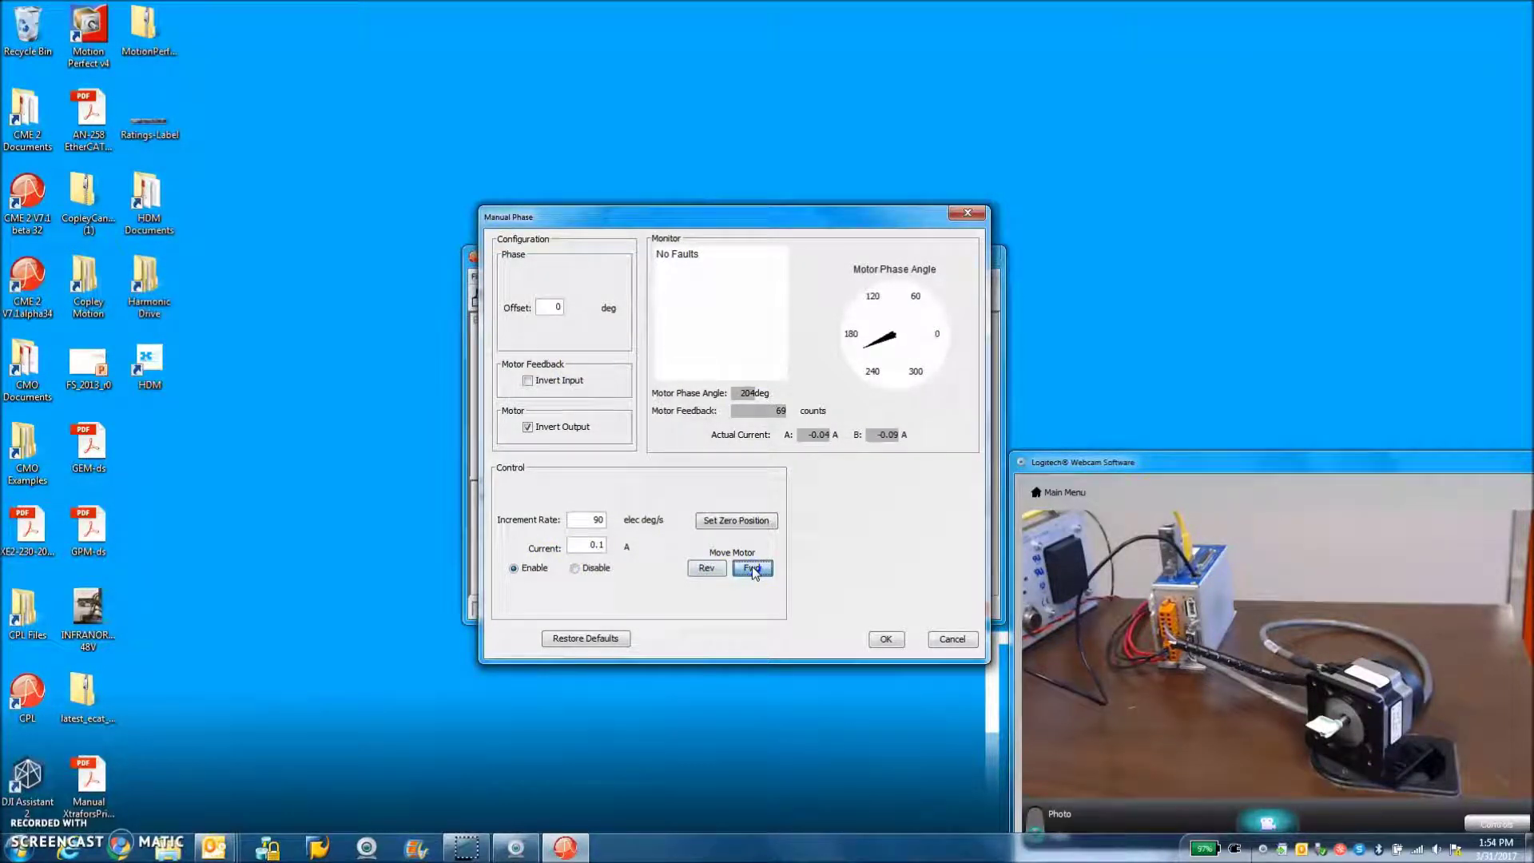
Raise the increment rate to 360 elec deg/s, keep stepping forward, then accept the phasing
{"action": "left_click_drag", "start_coordinate": [544, 520], "coordinate": [617, 527]}
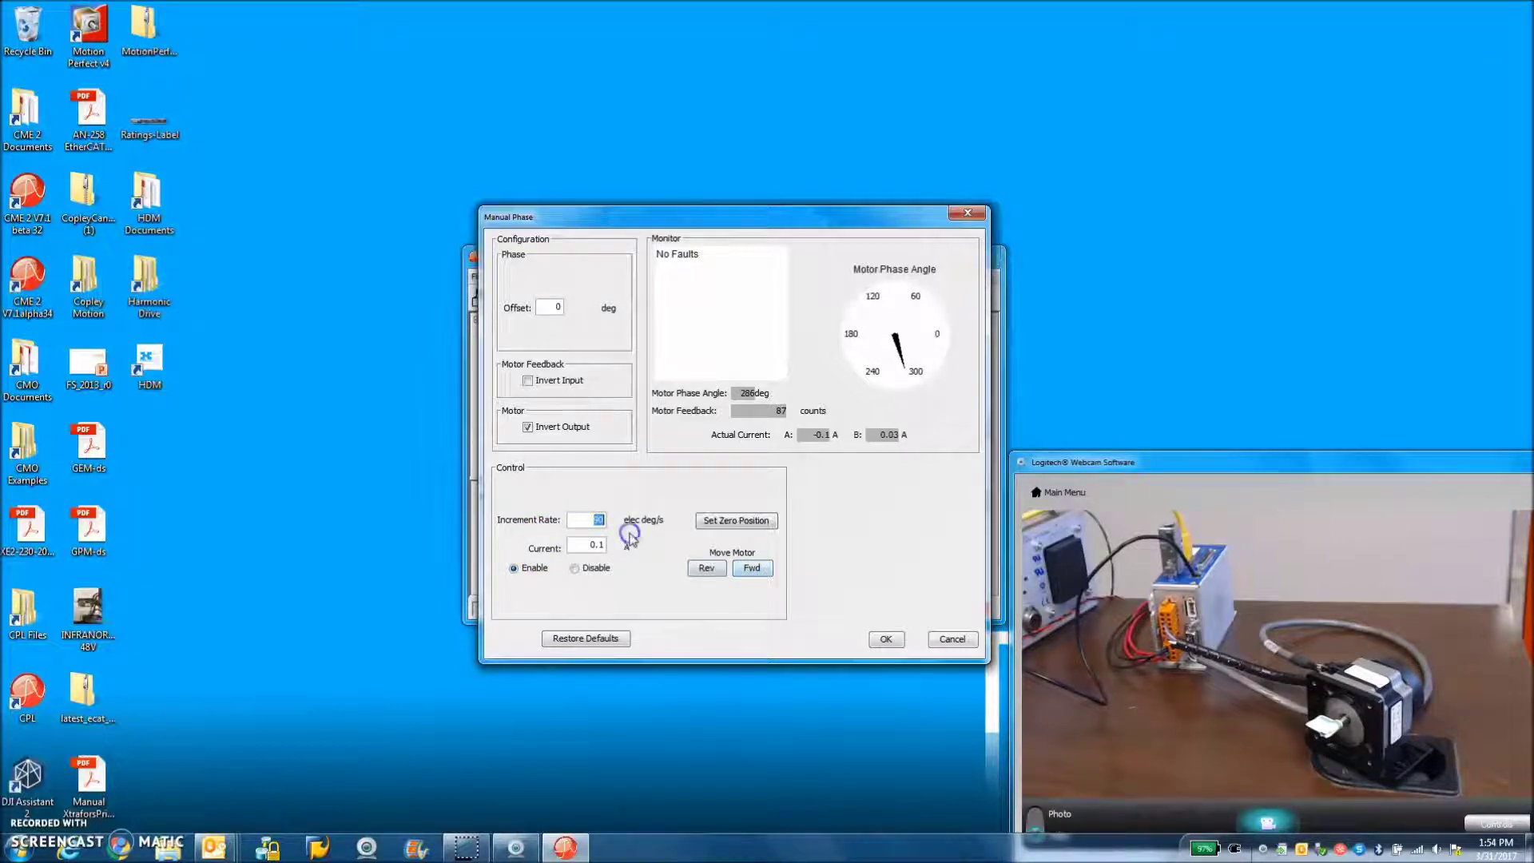
{"action": "type", "text": "386"}
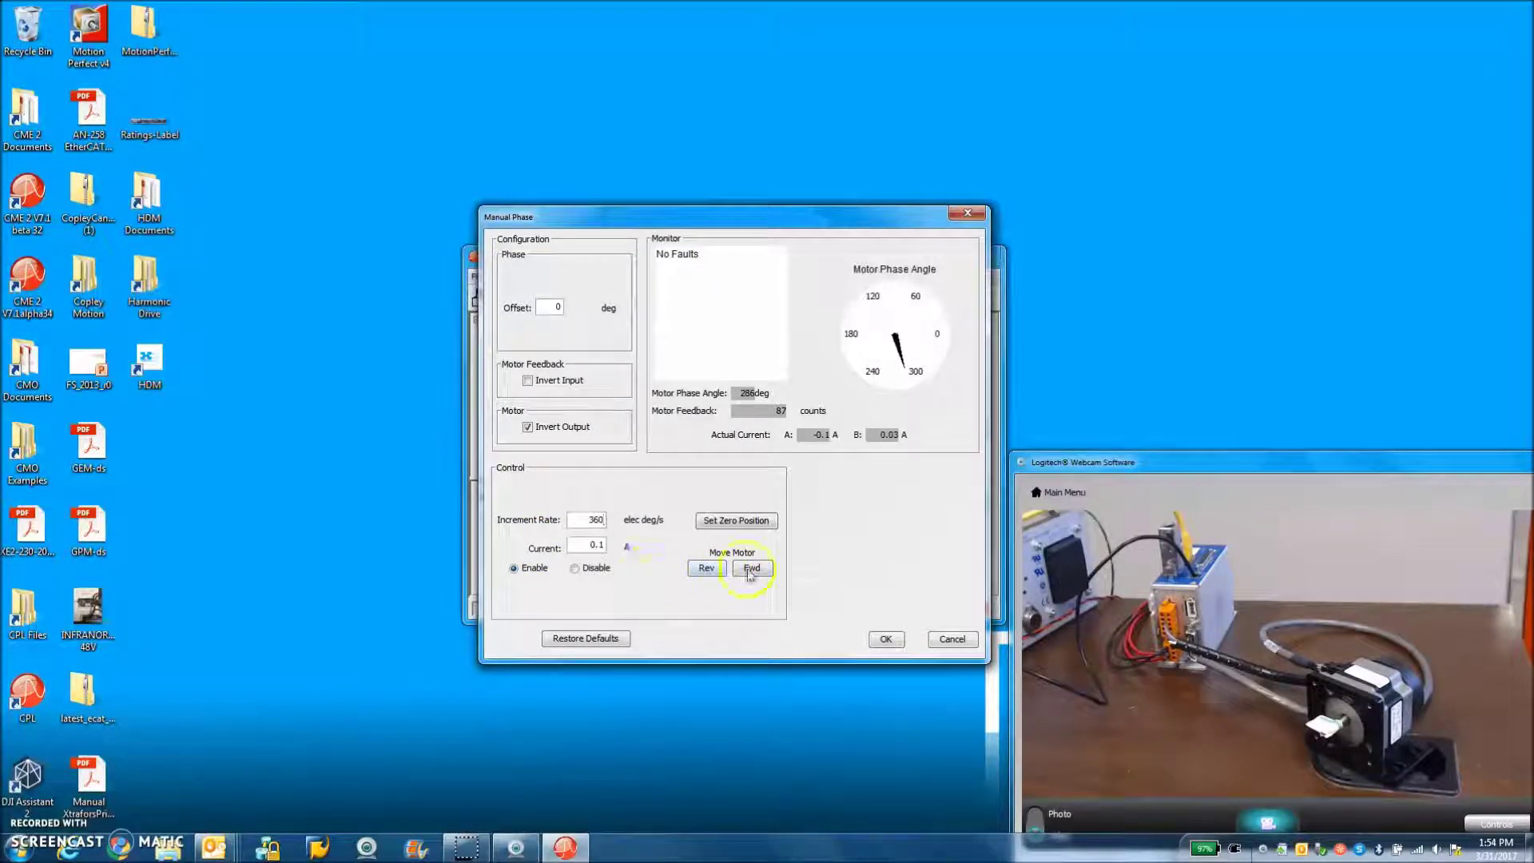
{"action": "left_click", "coordinate": [751, 569]}
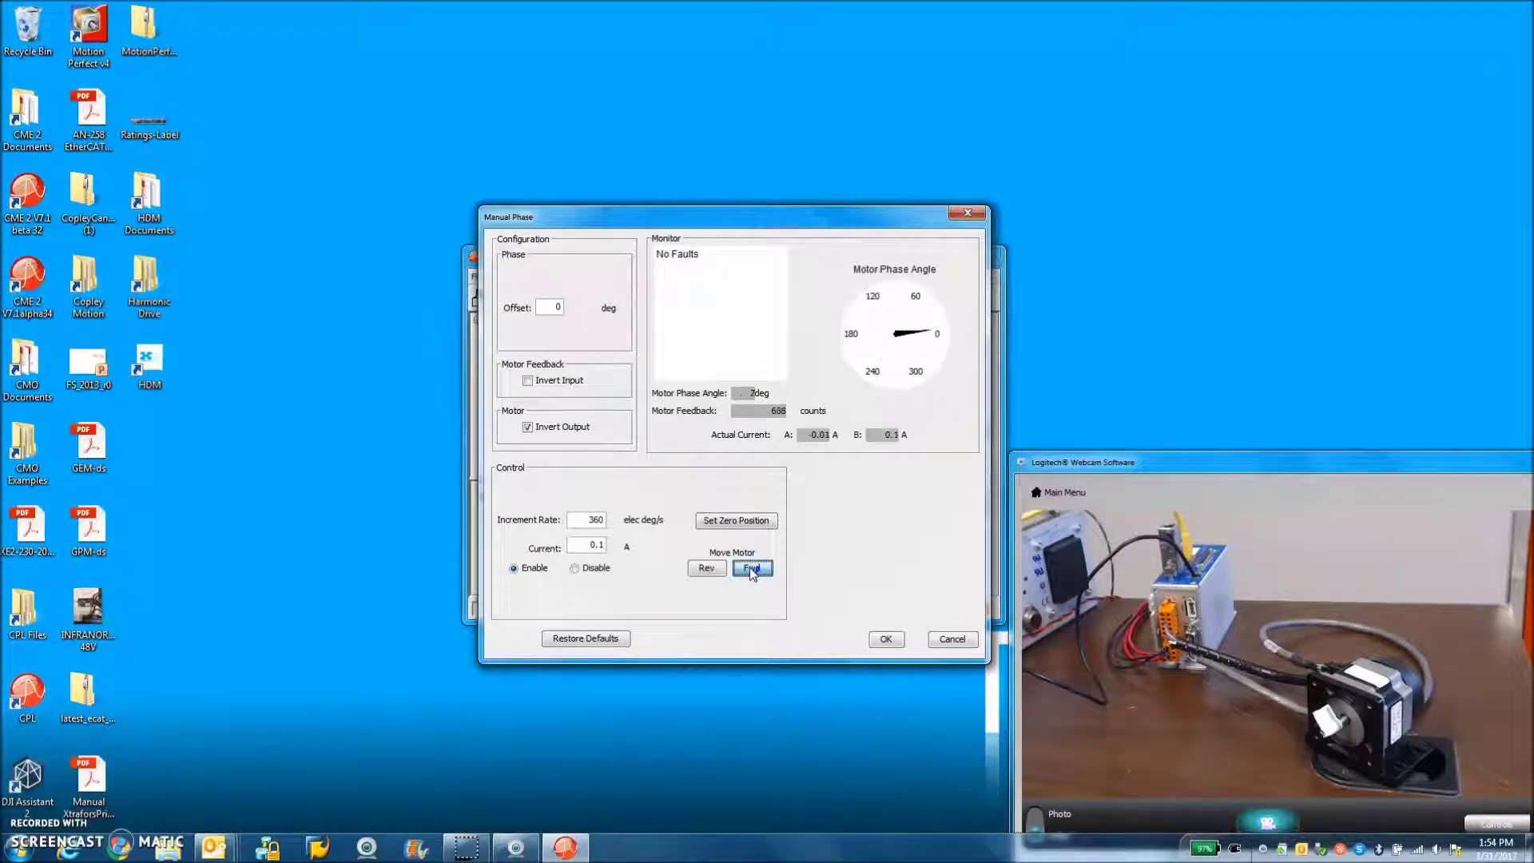
{"action": "left_click_drag", "start_coordinate": [751, 572], "coordinate": [778, 415]}
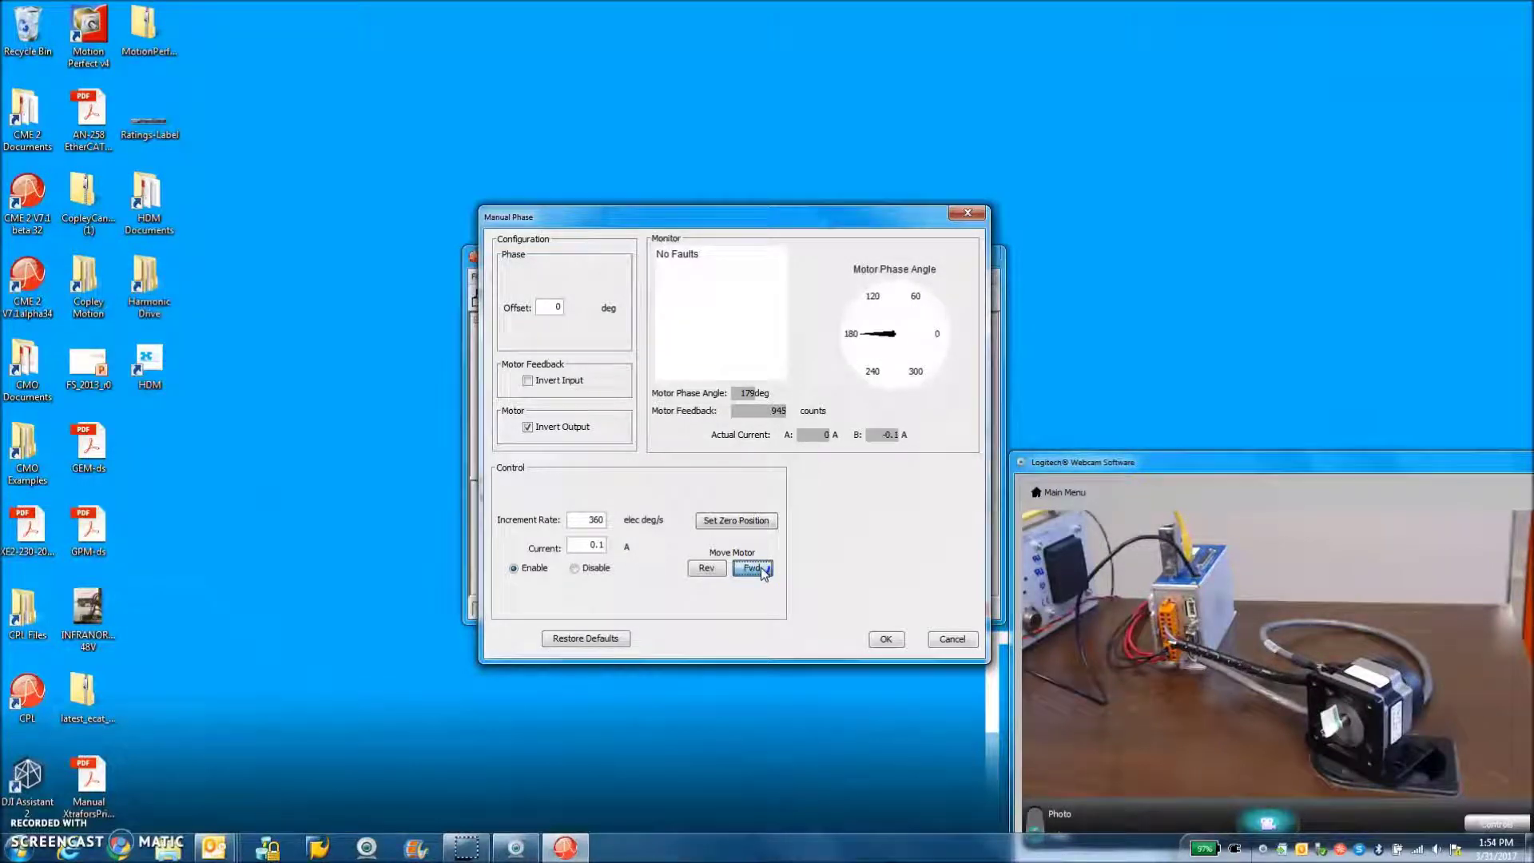
{"action": "left_click_drag", "start_coordinate": [764, 574], "coordinate": [900, 345]}
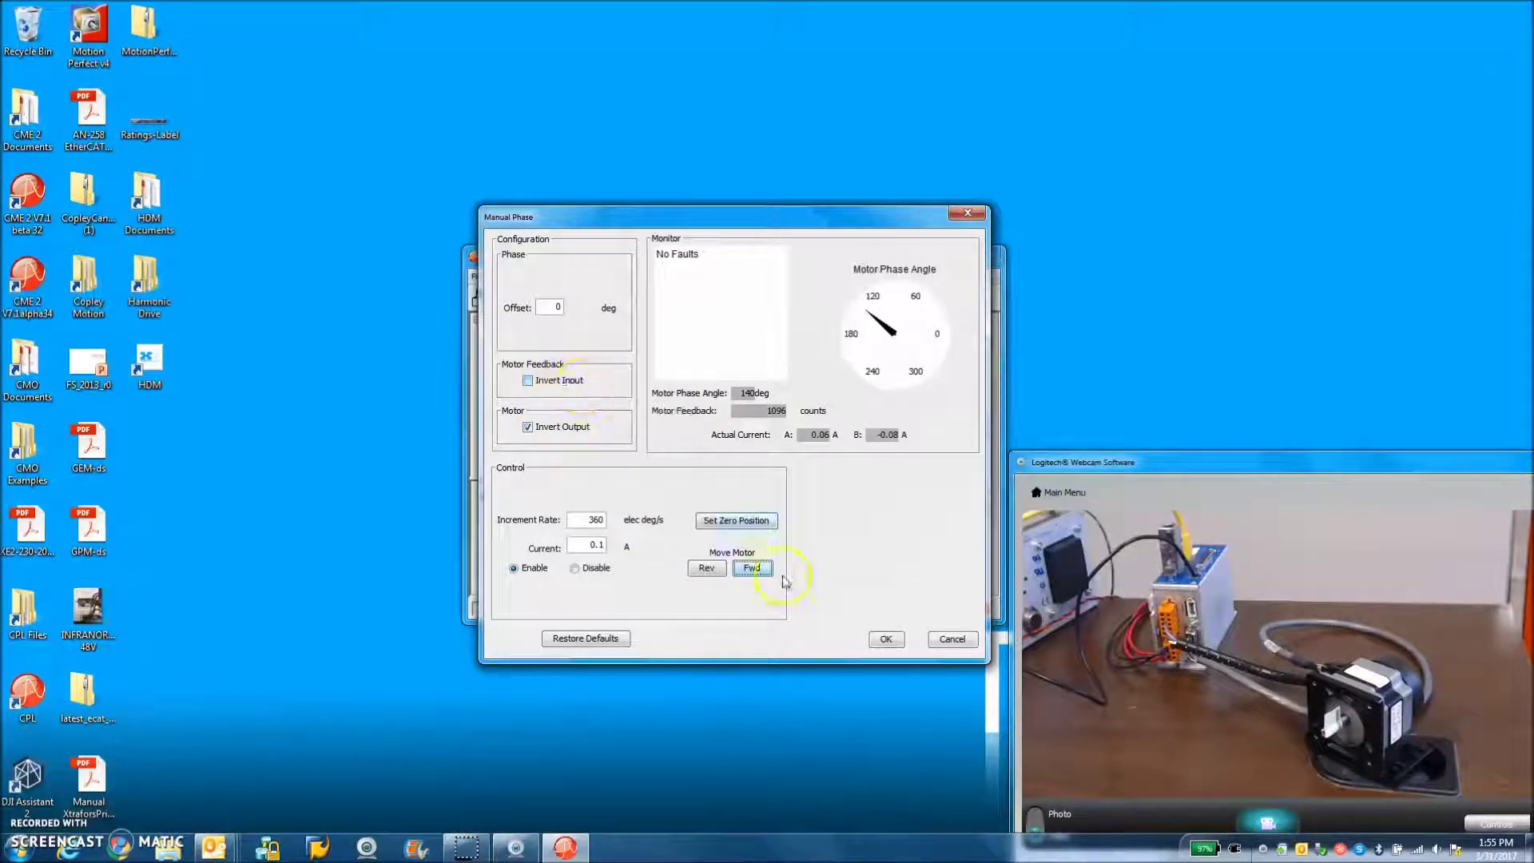
{"action": "left_click", "coordinate": [881, 643]}
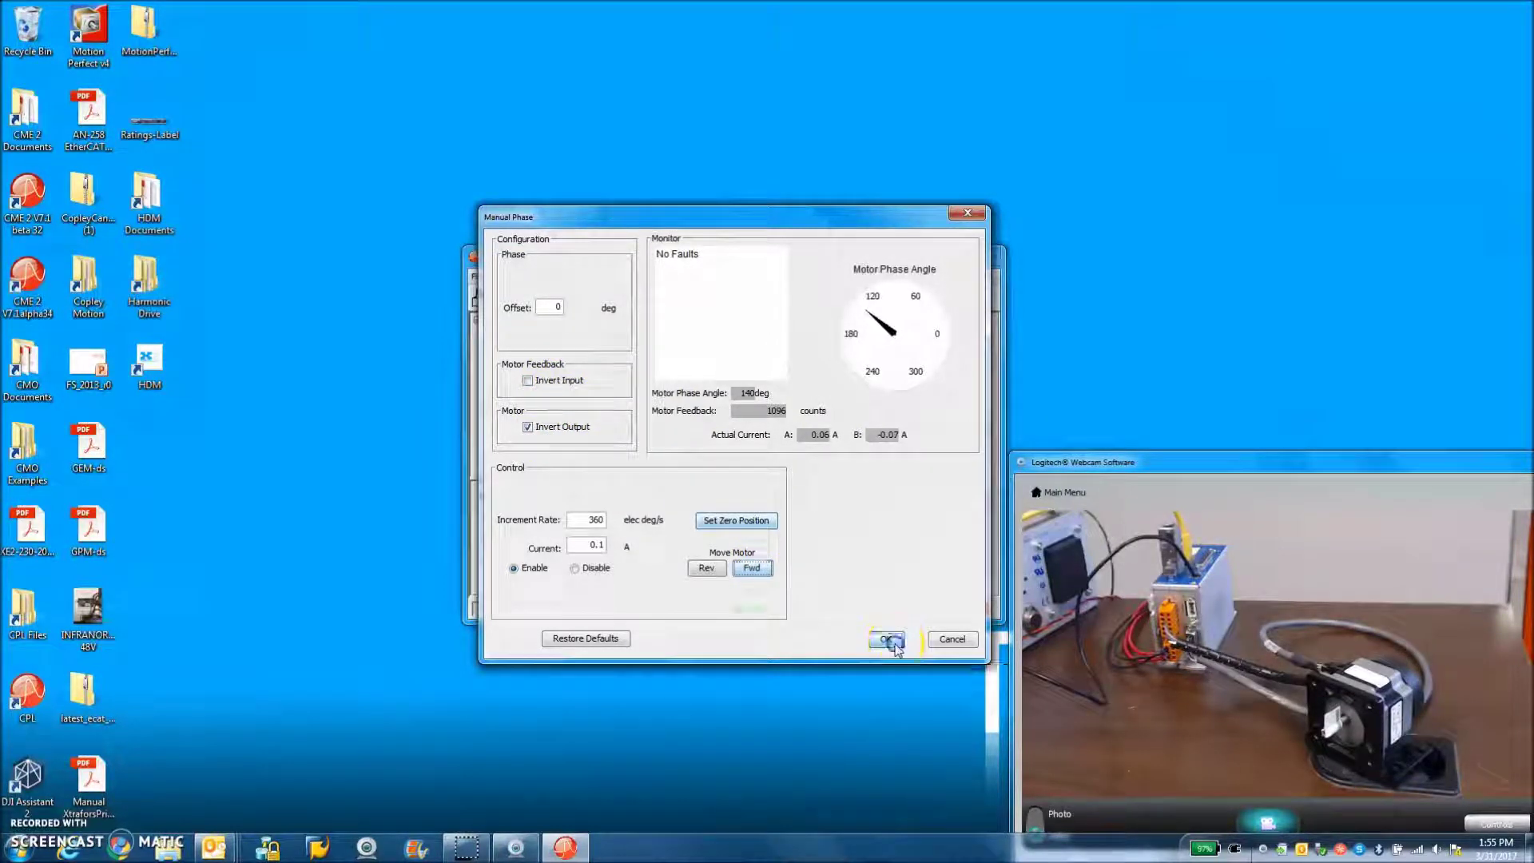
In the oscilloscope, apply the generator to Position, check trajectory limits, and capture a trap move
{"action": "left_click", "coordinate": [608, 299]}
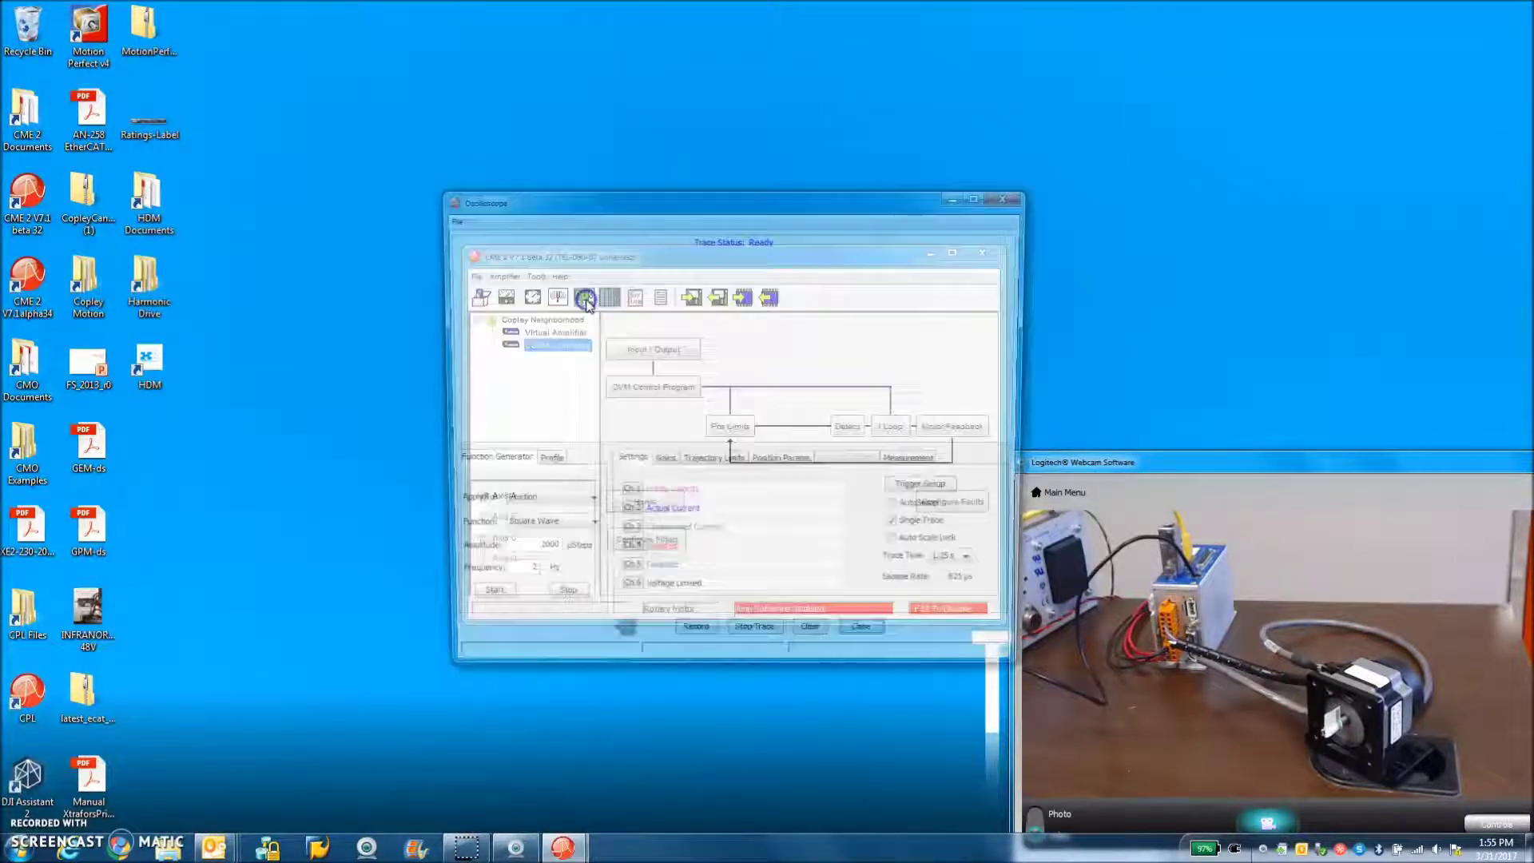
{"action": "left_click", "coordinate": [507, 505]}
{"action": "left_click", "coordinate": [507, 519]}
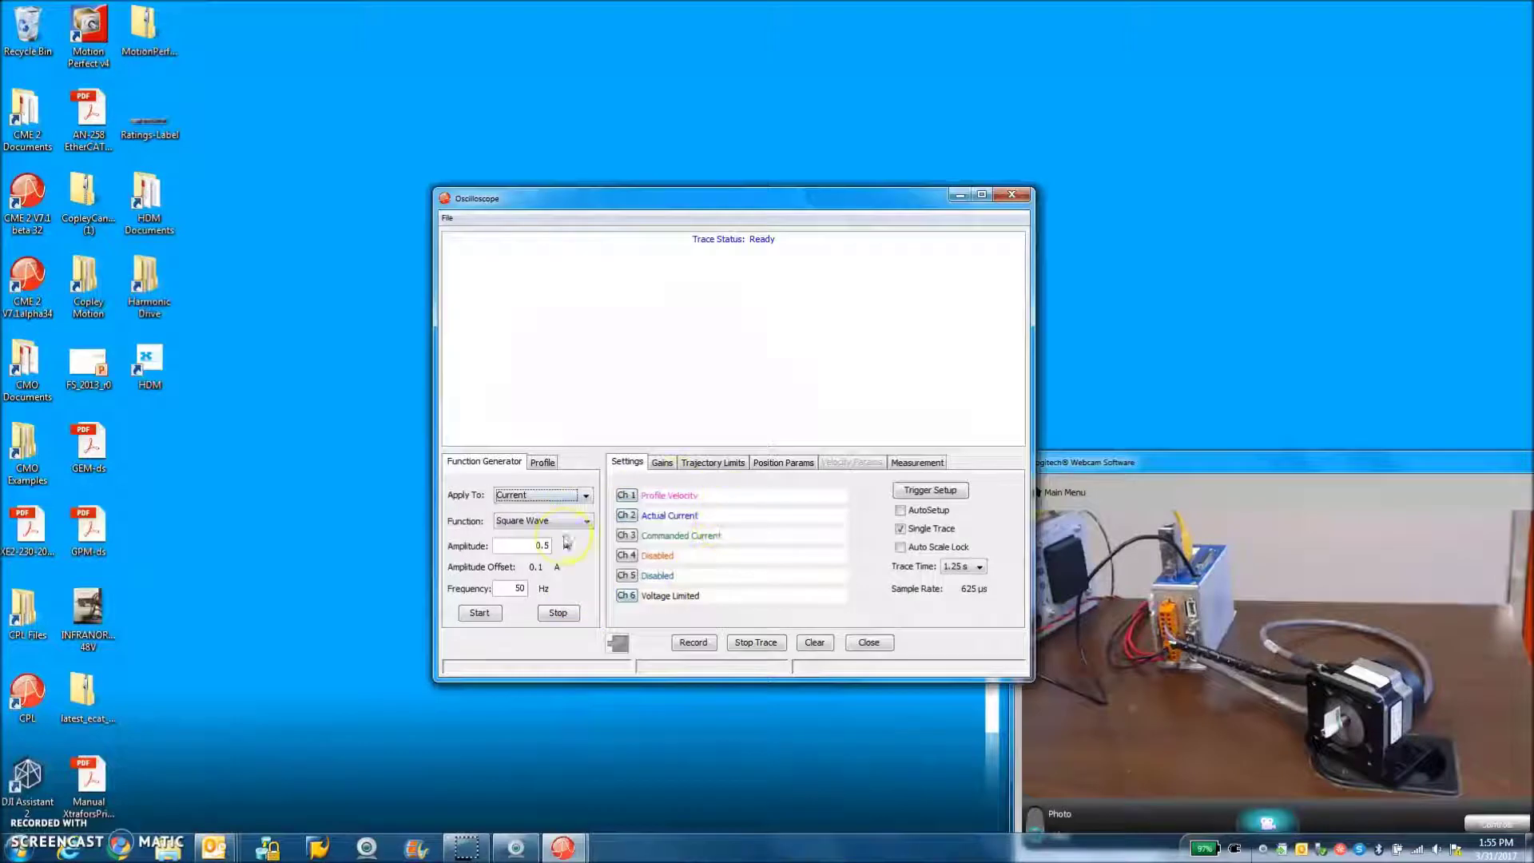
{"action": "left_click", "coordinate": [530, 496]}
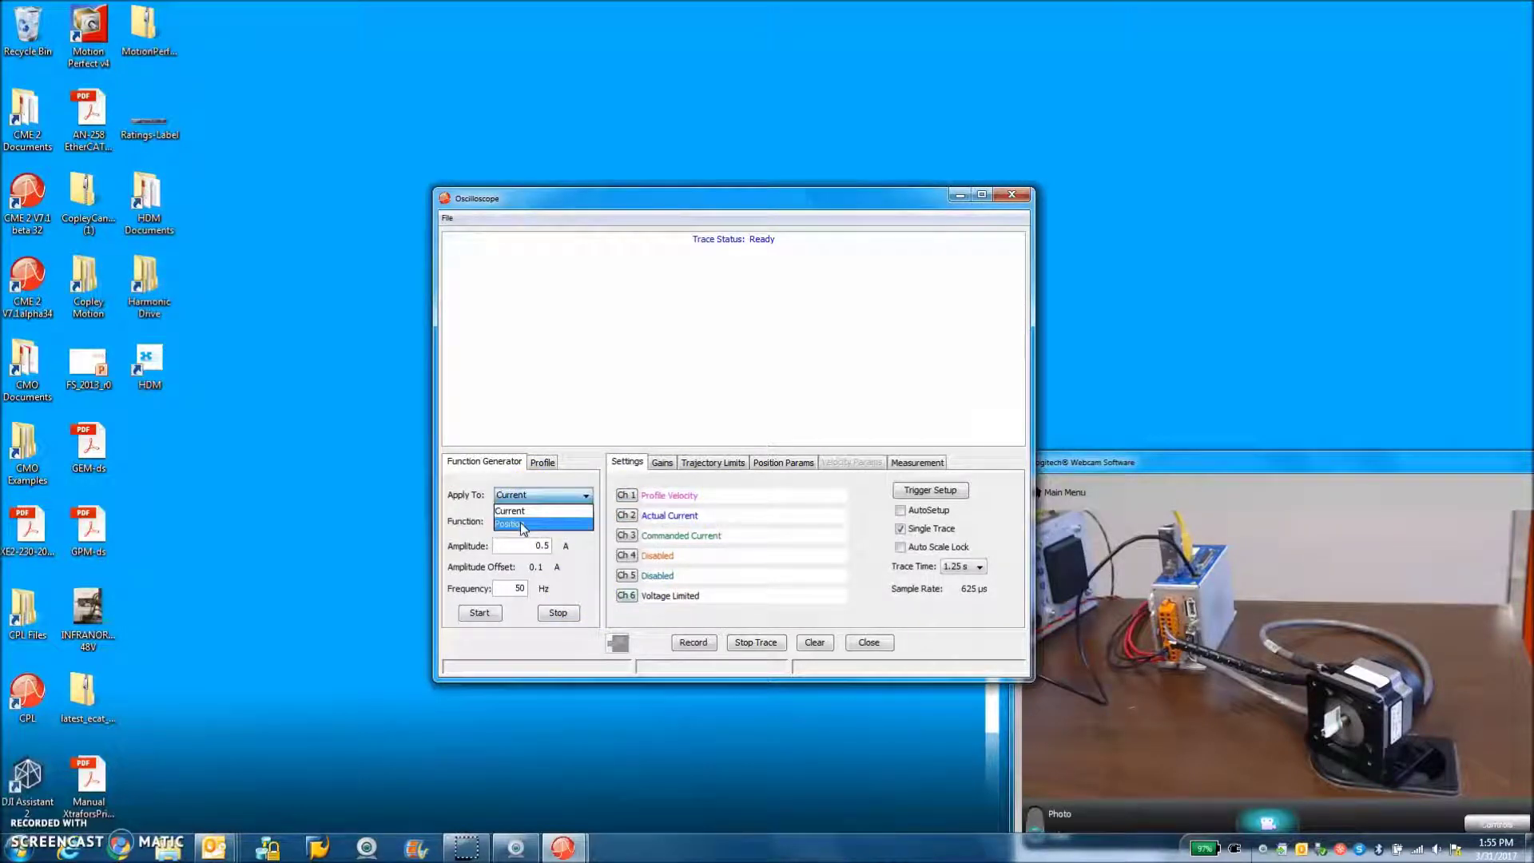
{"action": "left_click", "coordinate": [522, 525]}
{"action": "left_click", "coordinate": [541, 462]}
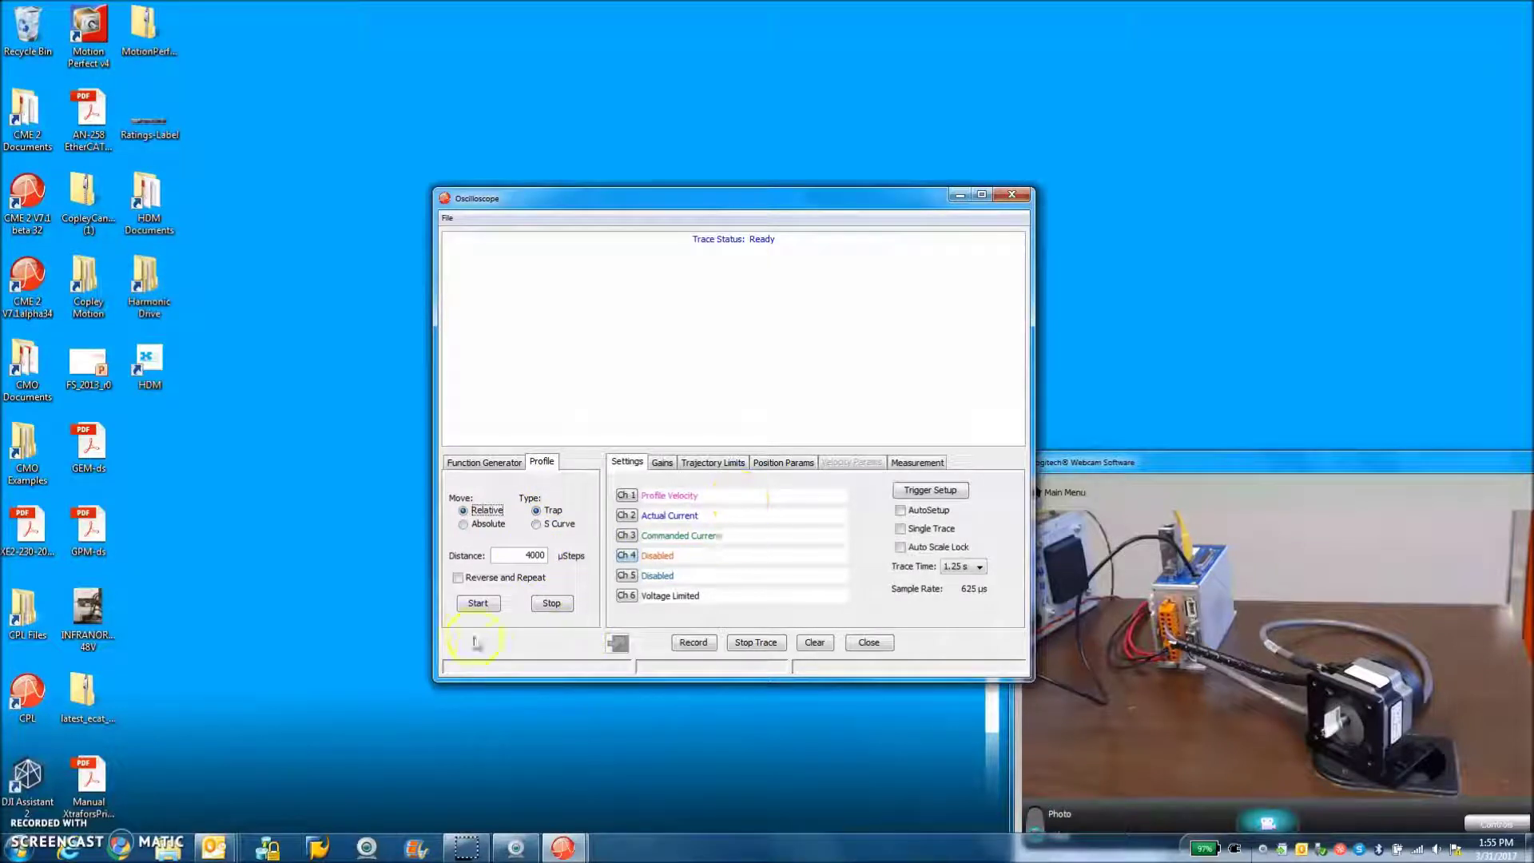
{"action": "left_click", "coordinate": [712, 463]}
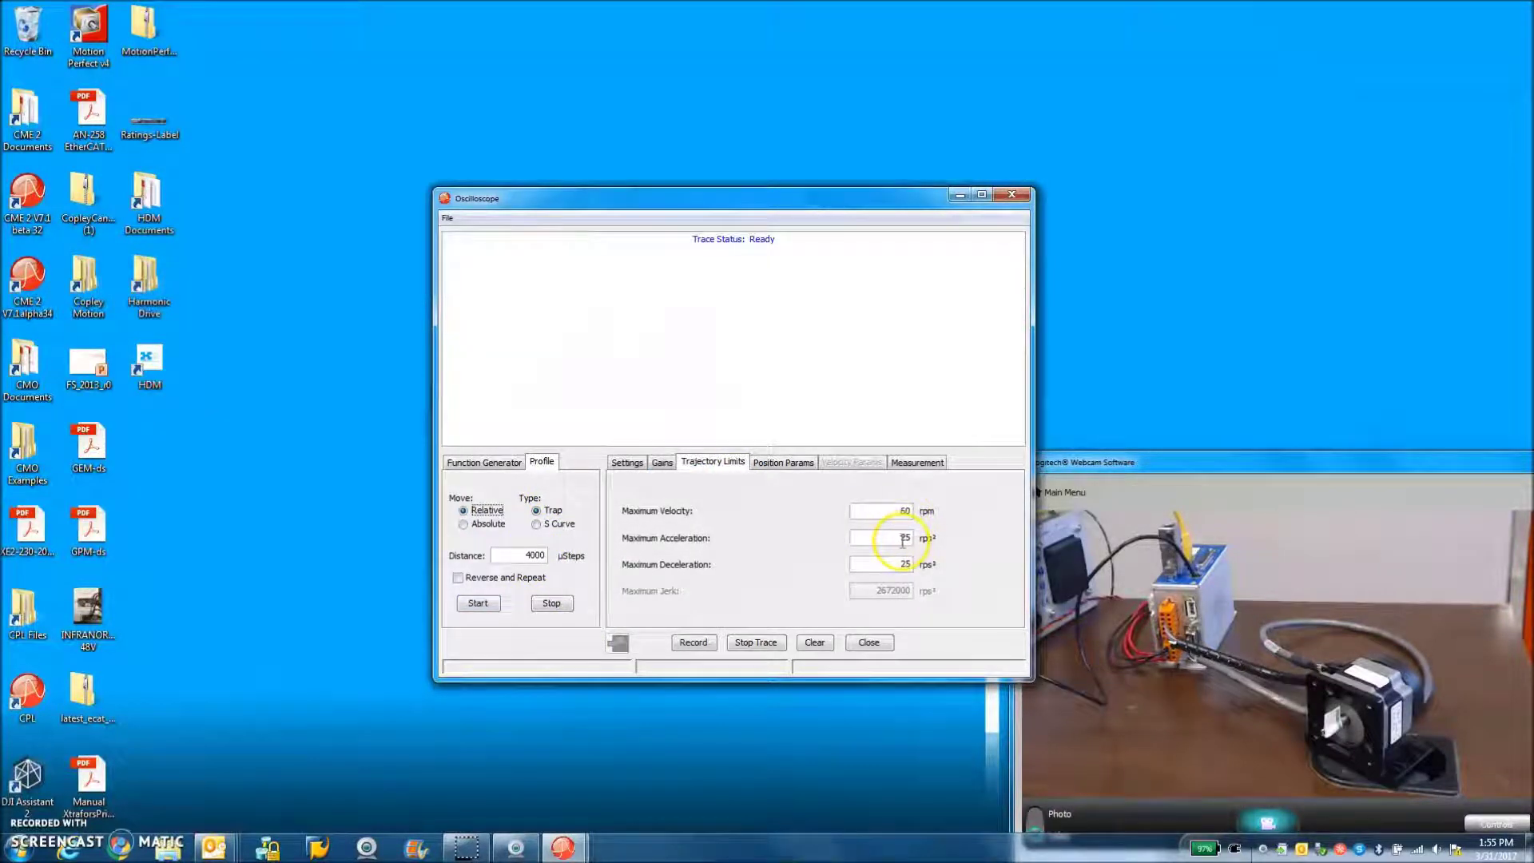
{"action": "left_click", "coordinate": [634, 463]}
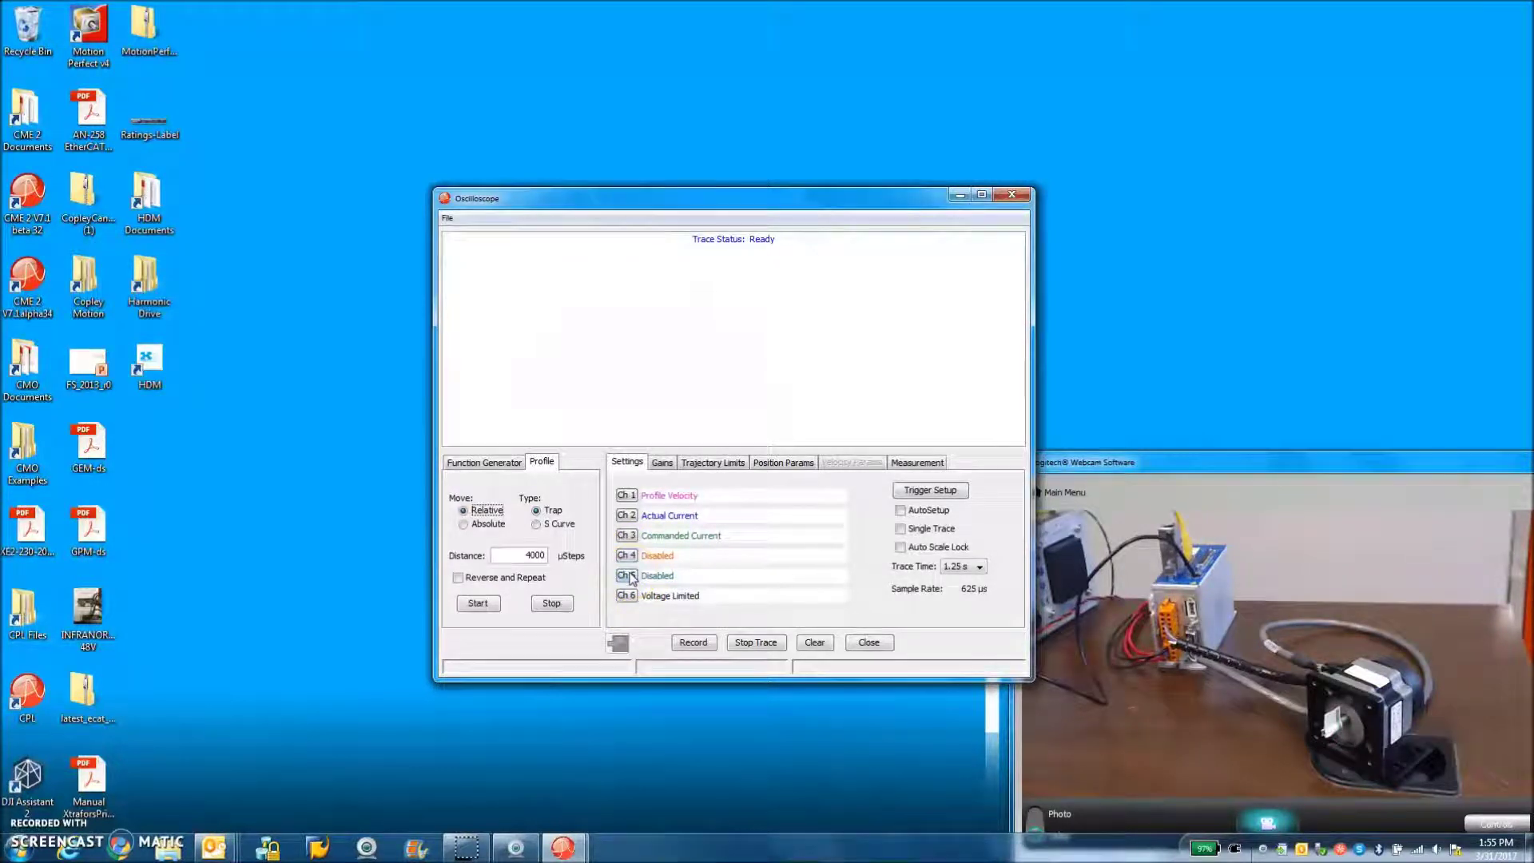
{"action": "left_click", "coordinate": [478, 605]}
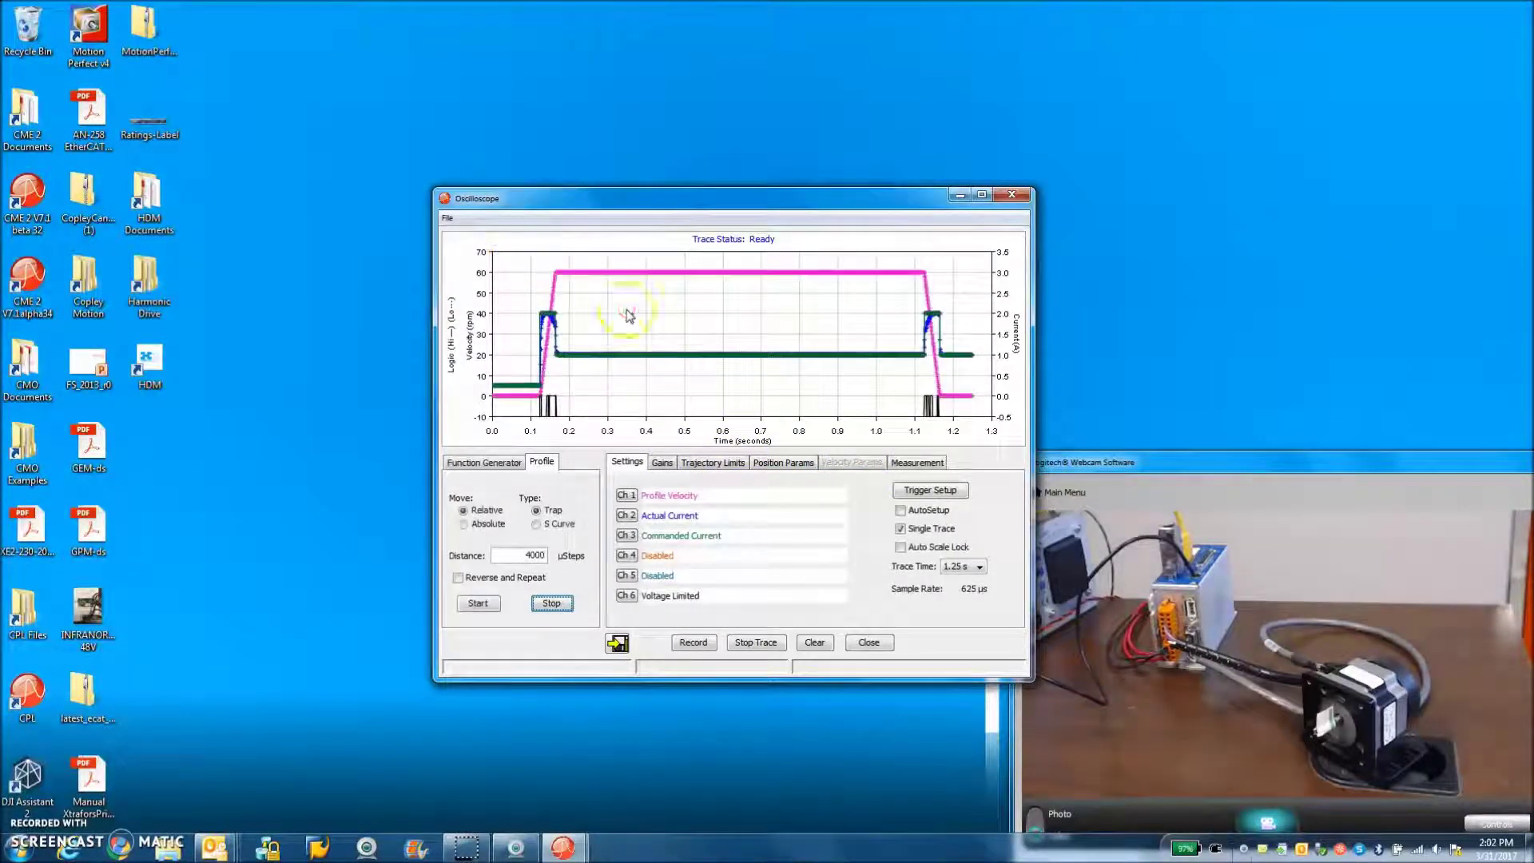
Draw the scope traces with the connected plus line style
{"action": "right_click", "coordinate": [628, 314]}
{"action": "left_click", "coordinate": [679, 320]}
{"action": "left_click", "coordinate": [729, 359]}
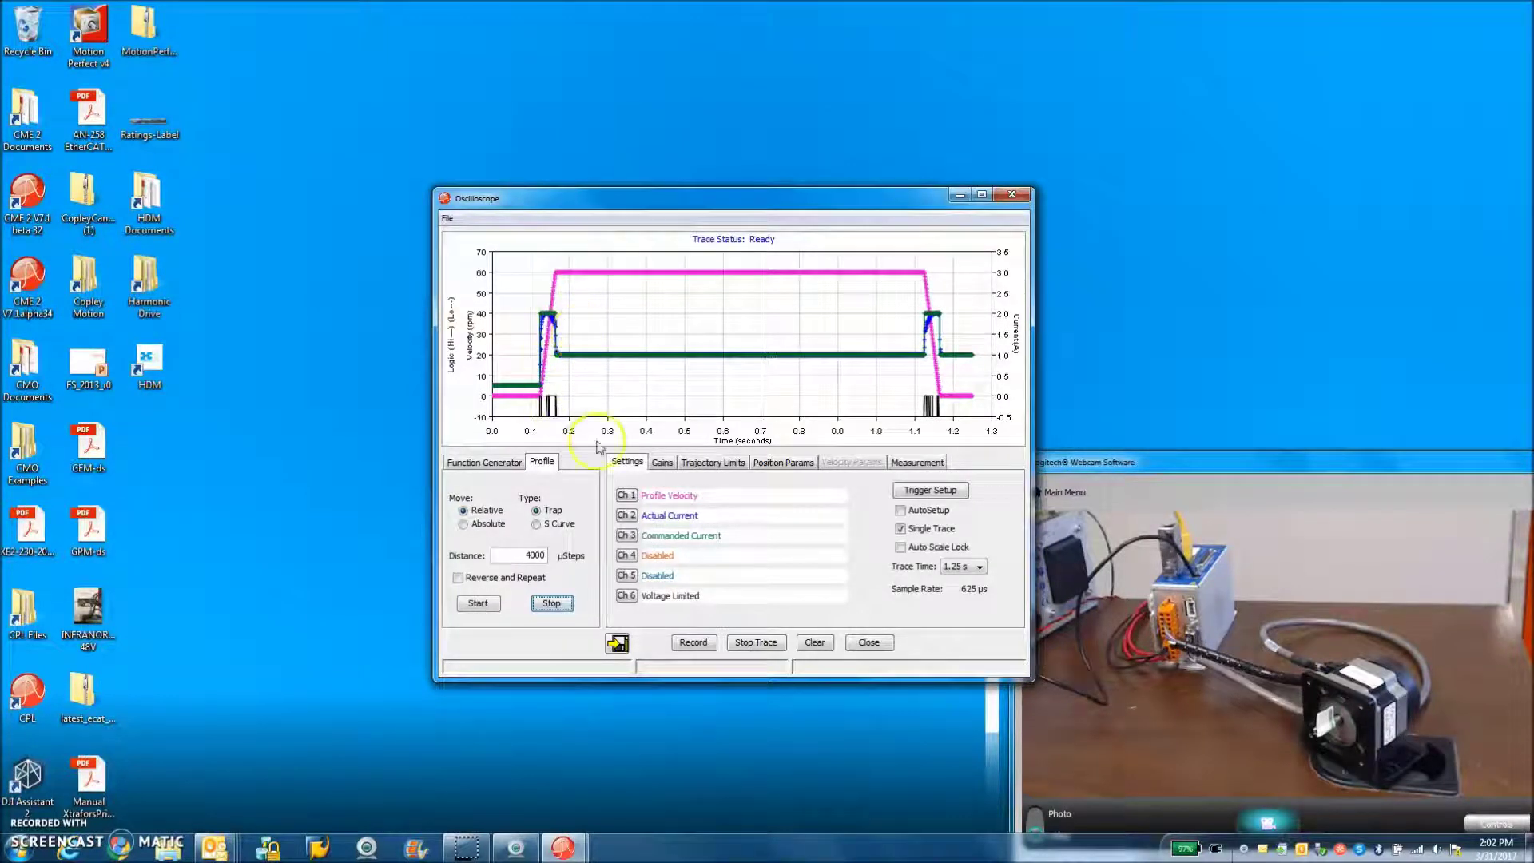
Zoom into the velocity step, reset, then zoom into the current ripple around 0.3 s
{"action": "left_click_drag", "start_coordinate": [542, 269], "coordinate": [919, 317]}
{"action": "left_click_drag", "start_coordinate": [516, 301], "coordinate": [817, 328]}
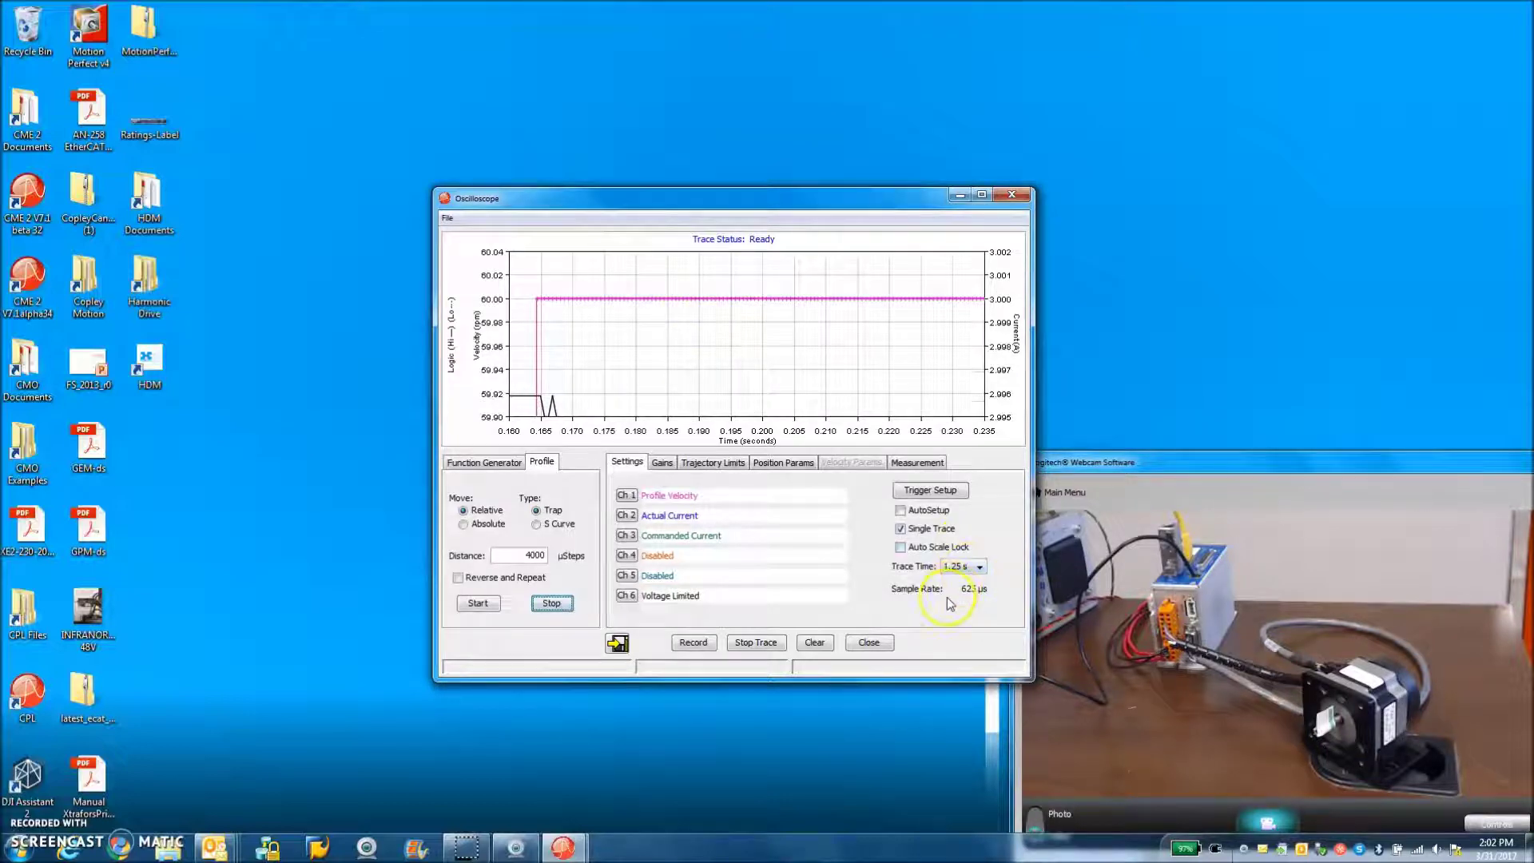
{"action": "left_click_drag", "start_coordinate": [529, 282], "coordinate": [591, 329]}
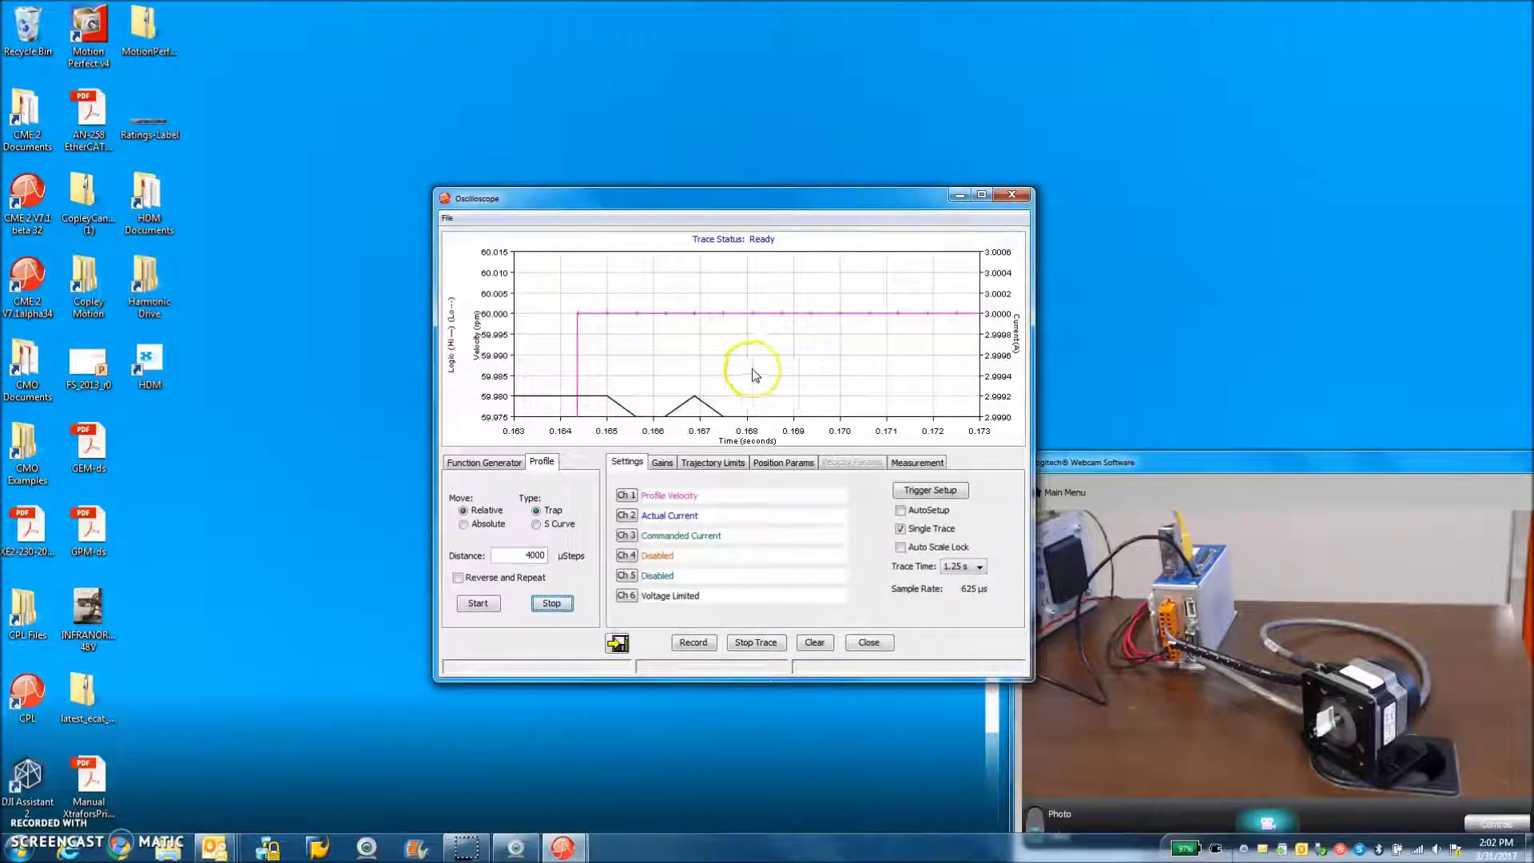
{"action": "left_click_drag", "start_coordinate": [813, 387], "coordinate": [808, 377]}
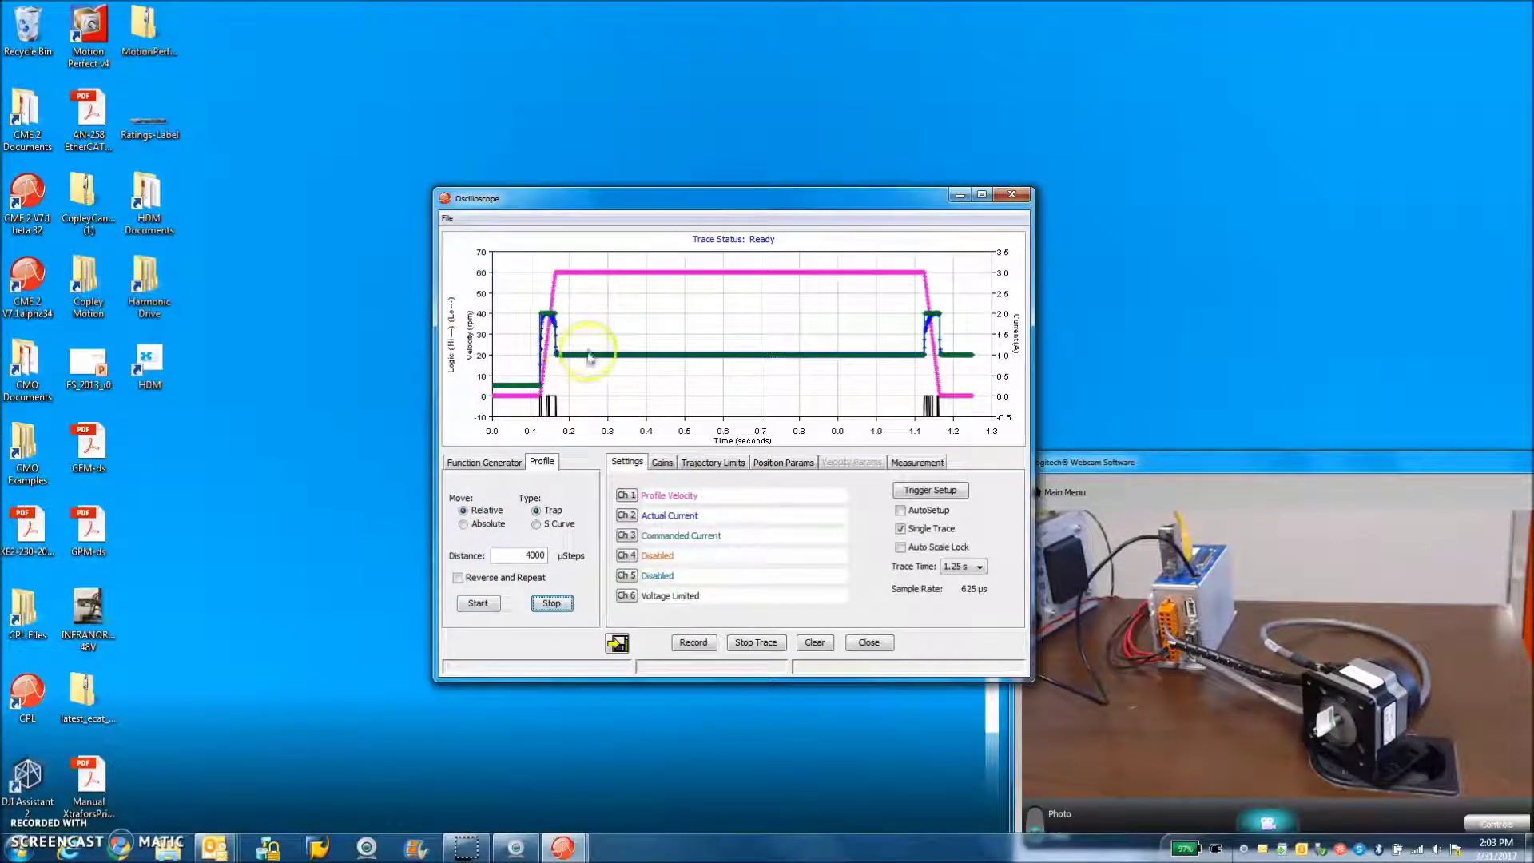
{"action": "left_click_drag", "start_coordinate": [587, 350], "coordinate": [703, 366]}
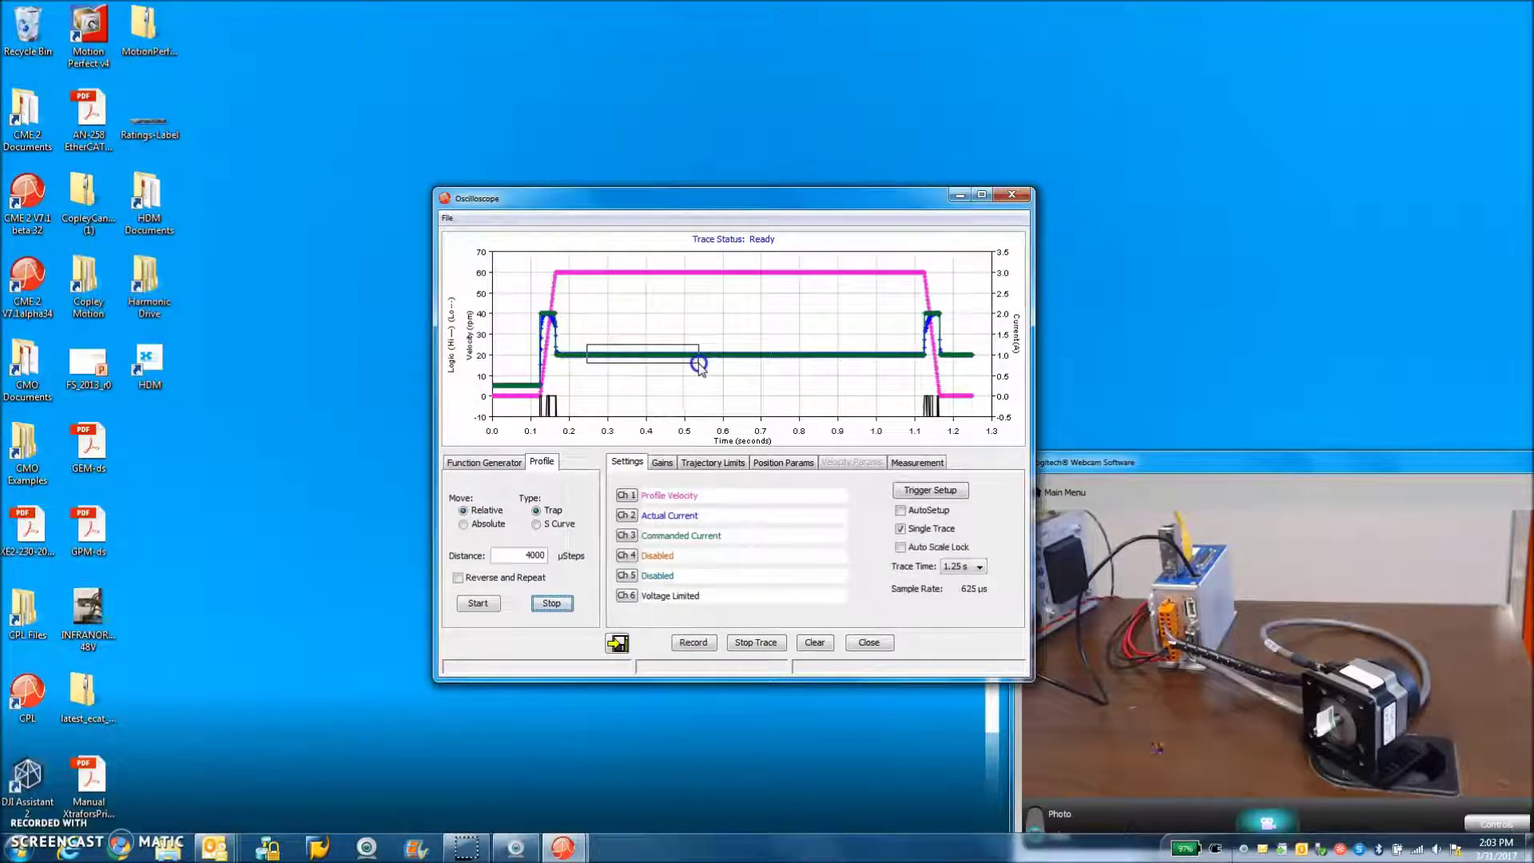
{"action": "left_click_drag", "start_coordinate": [698, 363], "coordinate": [684, 367]}
{"action": "left_click_drag", "start_coordinate": [548, 315], "coordinate": [662, 352]}
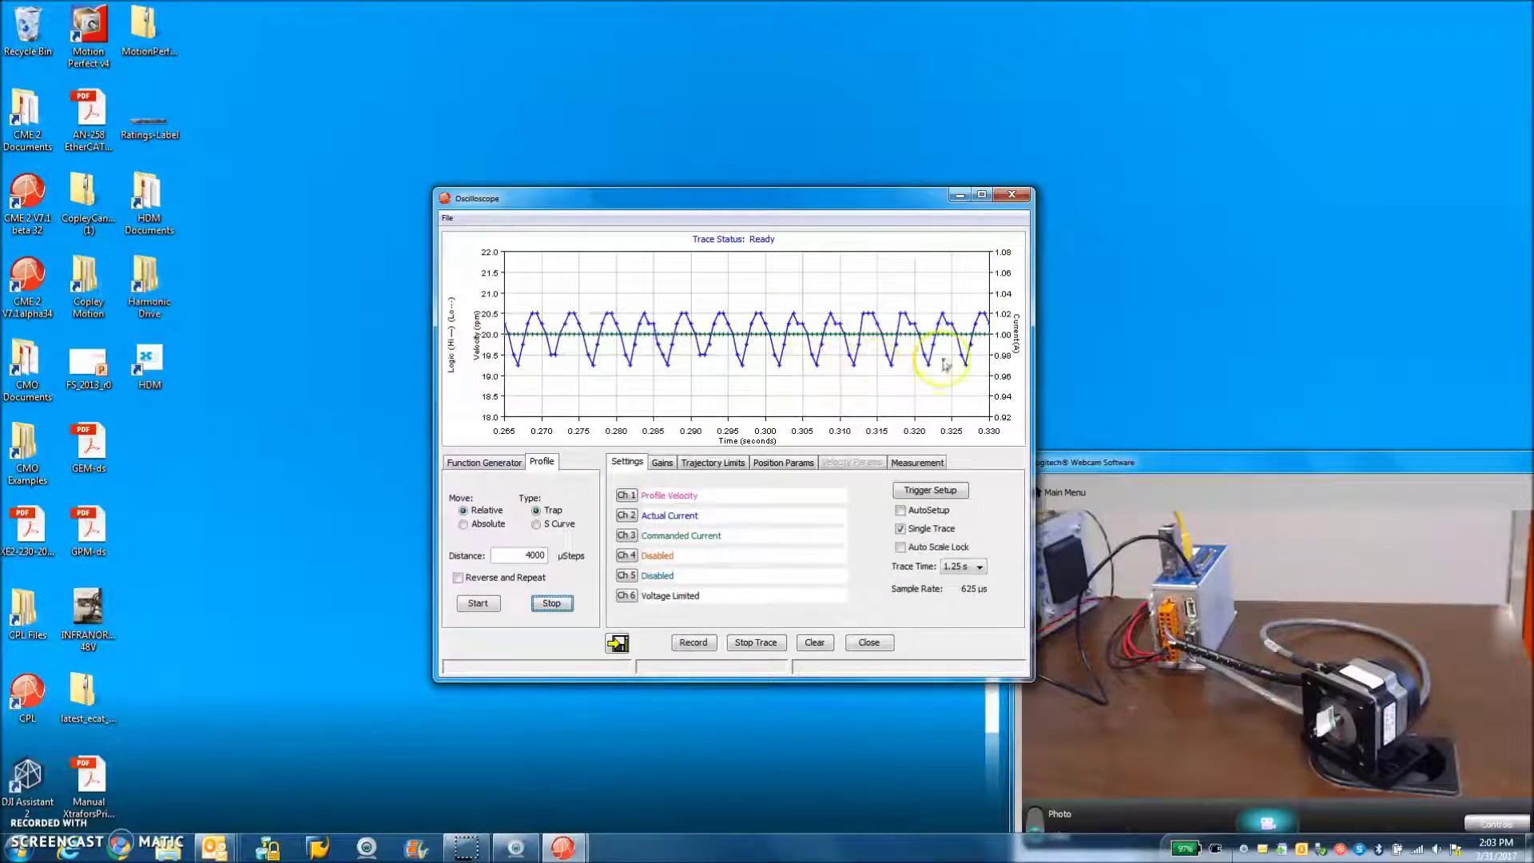
Show measurement cursors to read each channel's min, max and average, then close the oscilloscope
{"action": "left_click", "coordinate": [917, 463]}
{"action": "left_click", "coordinate": [622, 613]}
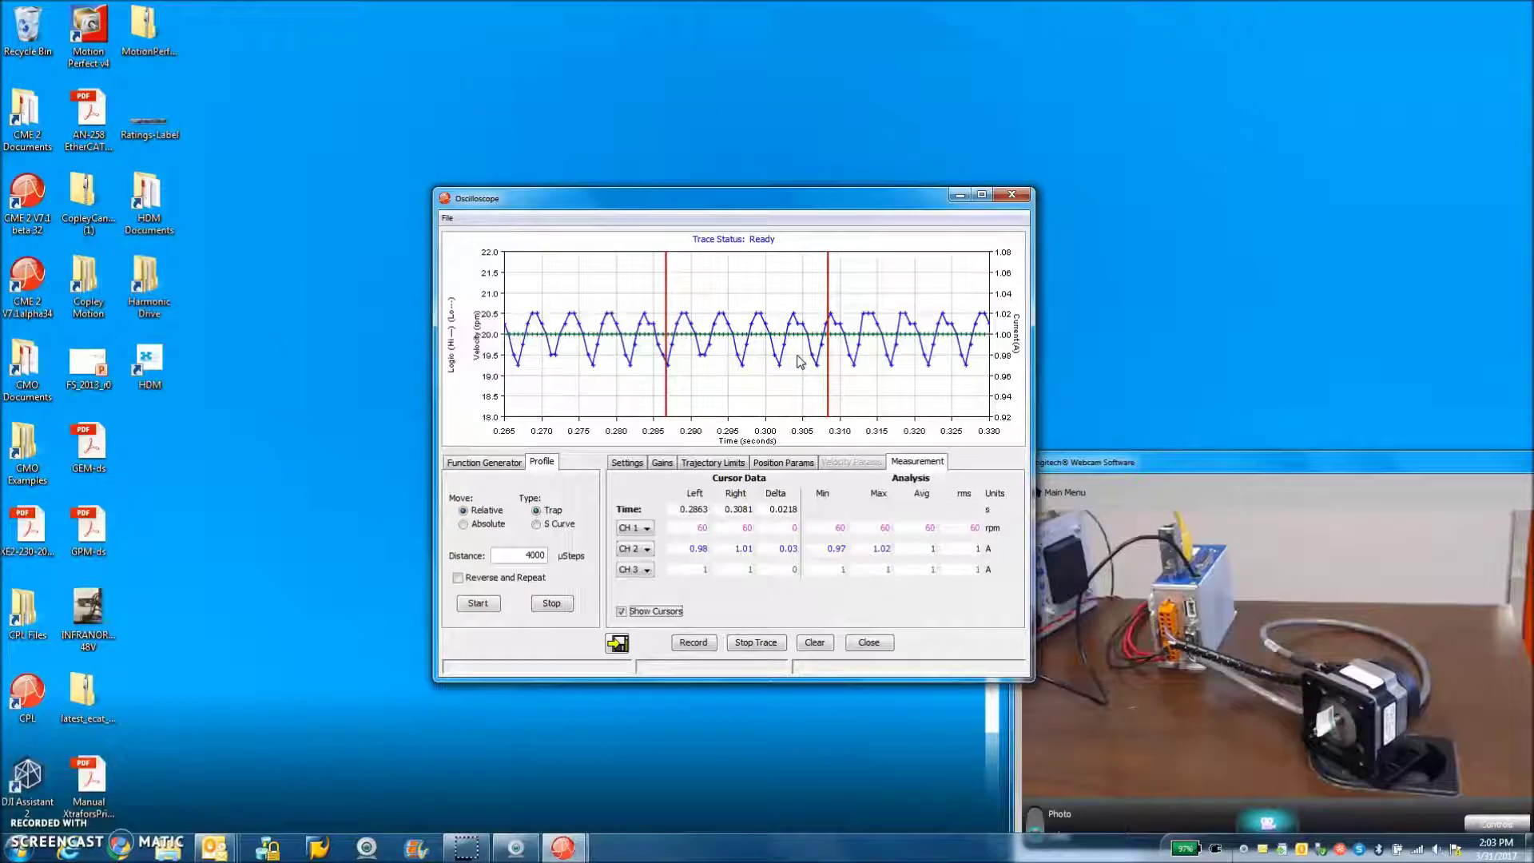
{"action": "left_click", "coordinate": [1010, 195]}
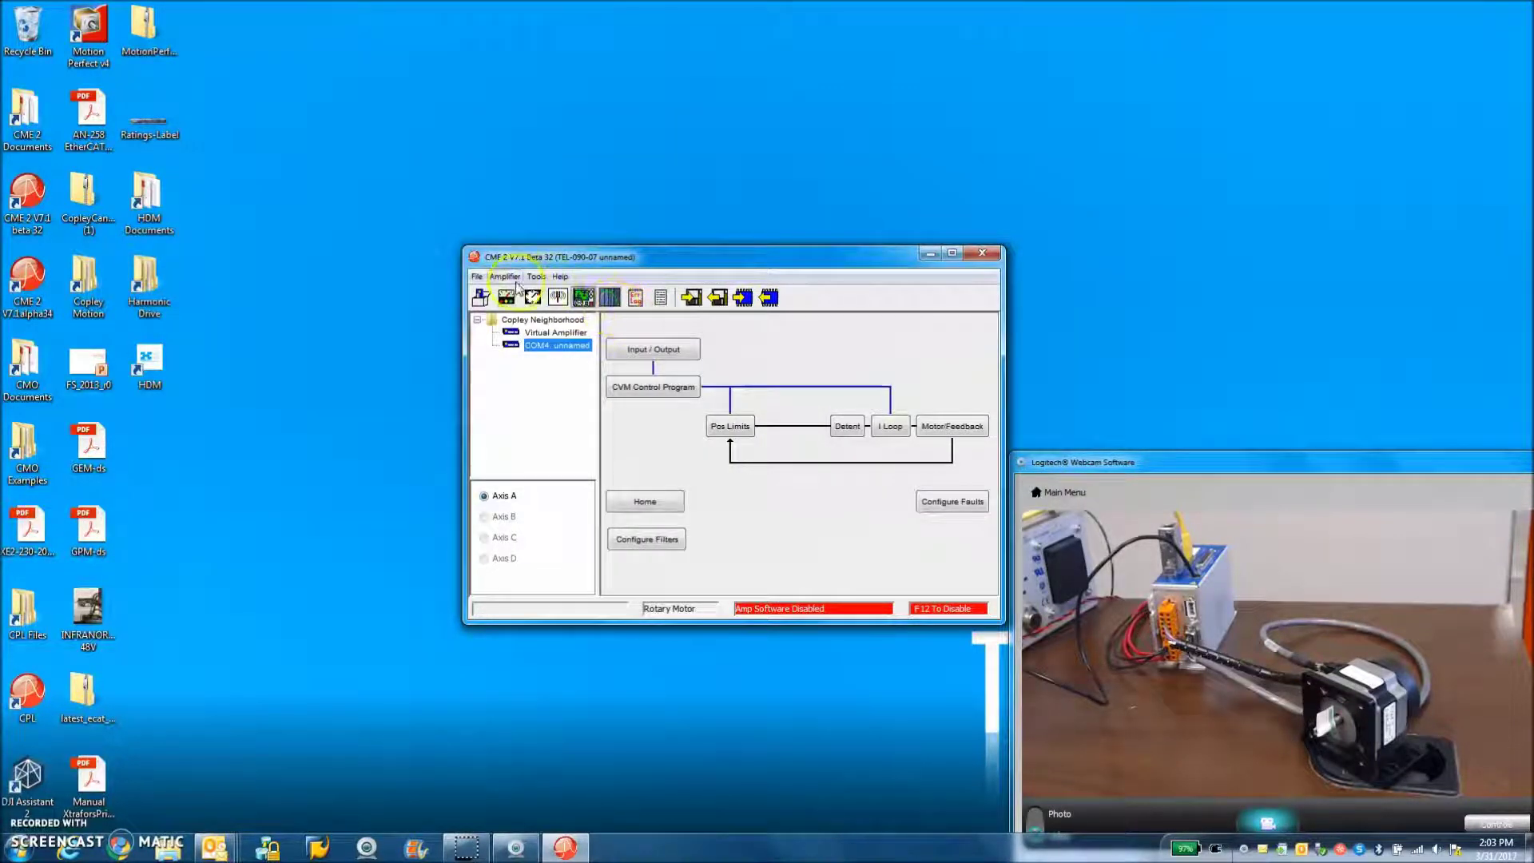
Open the drive Control Panel and try enabling the amplifier
{"action": "left_click", "coordinate": [583, 297]}
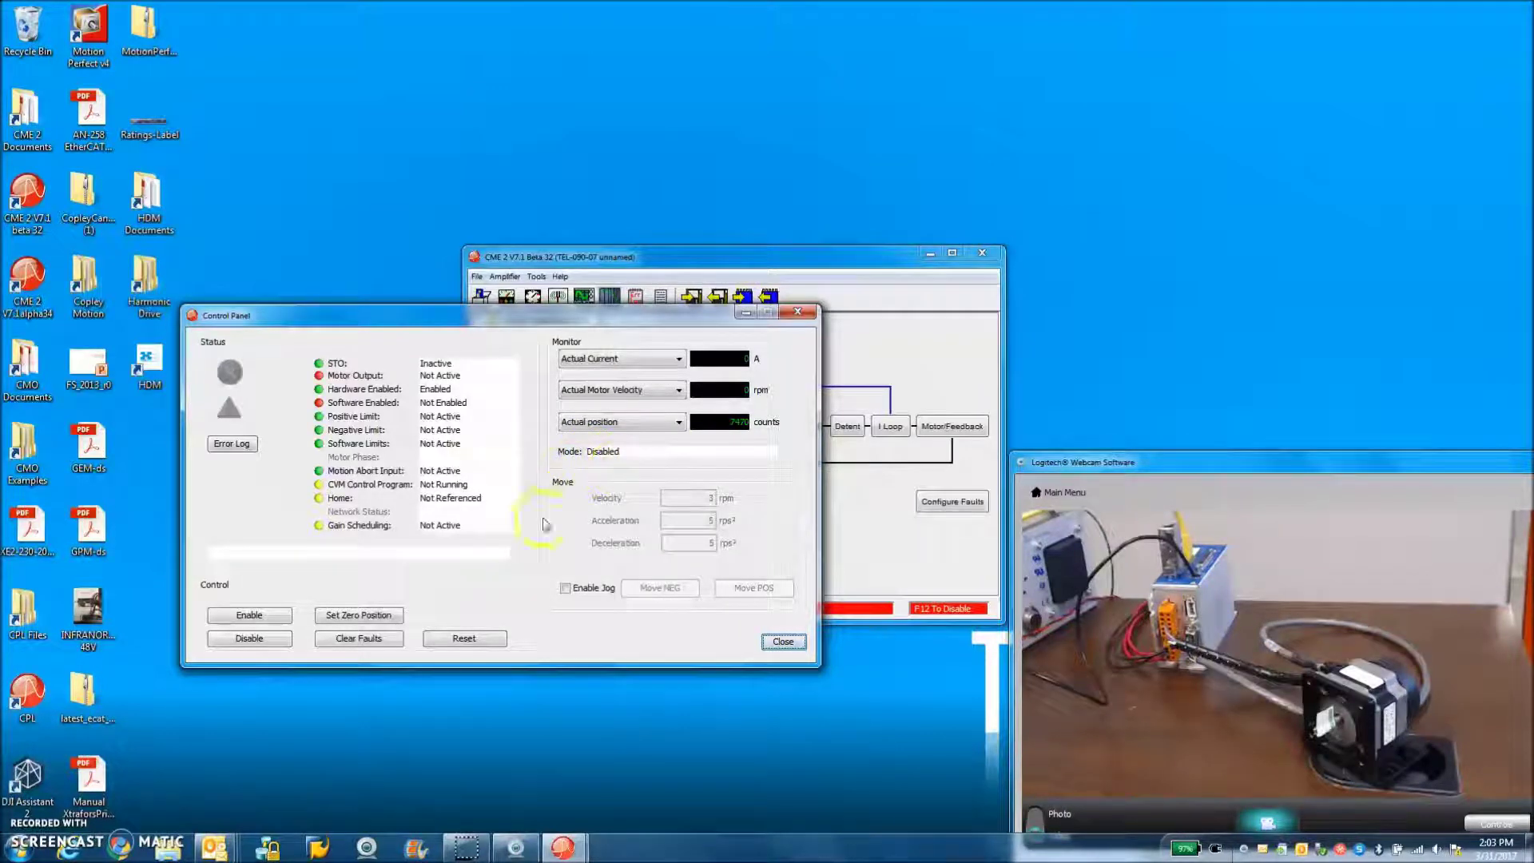
{"action": "left_click", "coordinate": [249, 617]}
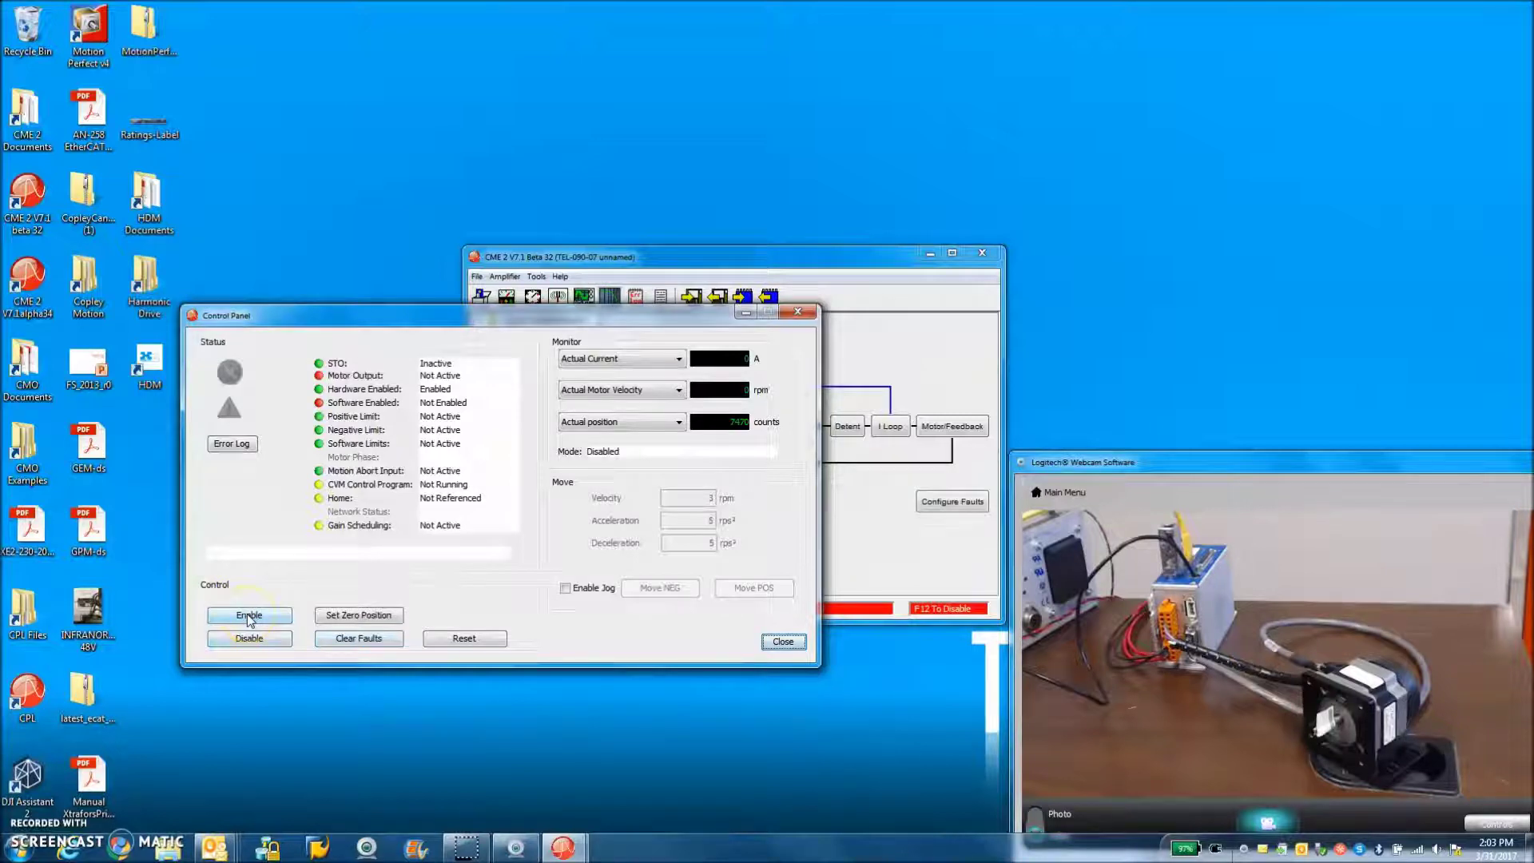
{"action": "left_click", "coordinate": [249, 617]}
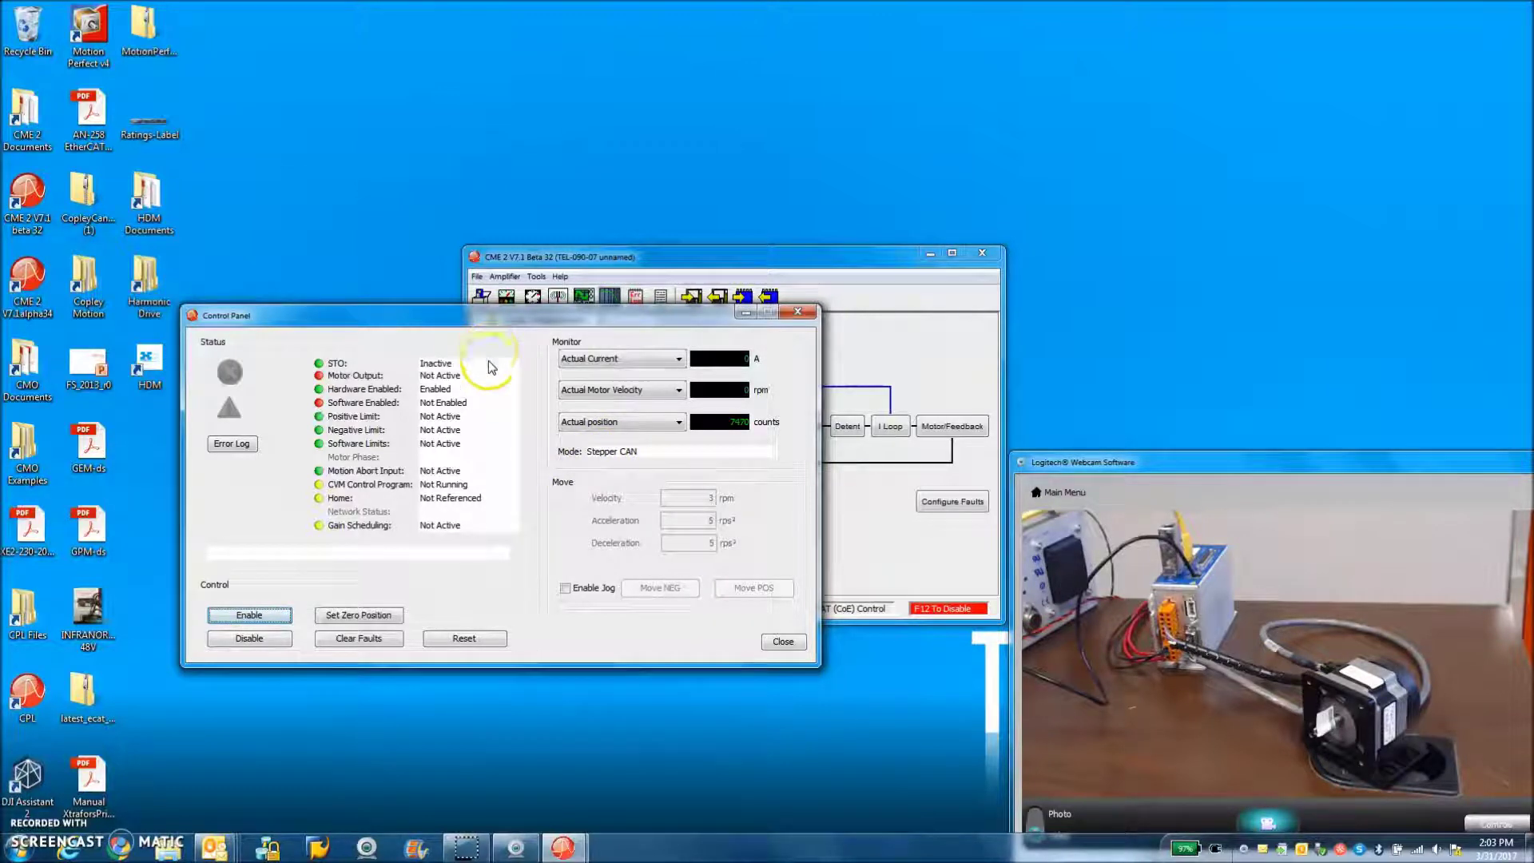
Jog the motor positive and negative with jog velocity set to 60 rpm, then stop jogging
{"action": "left_click", "coordinate": [565, 588]}
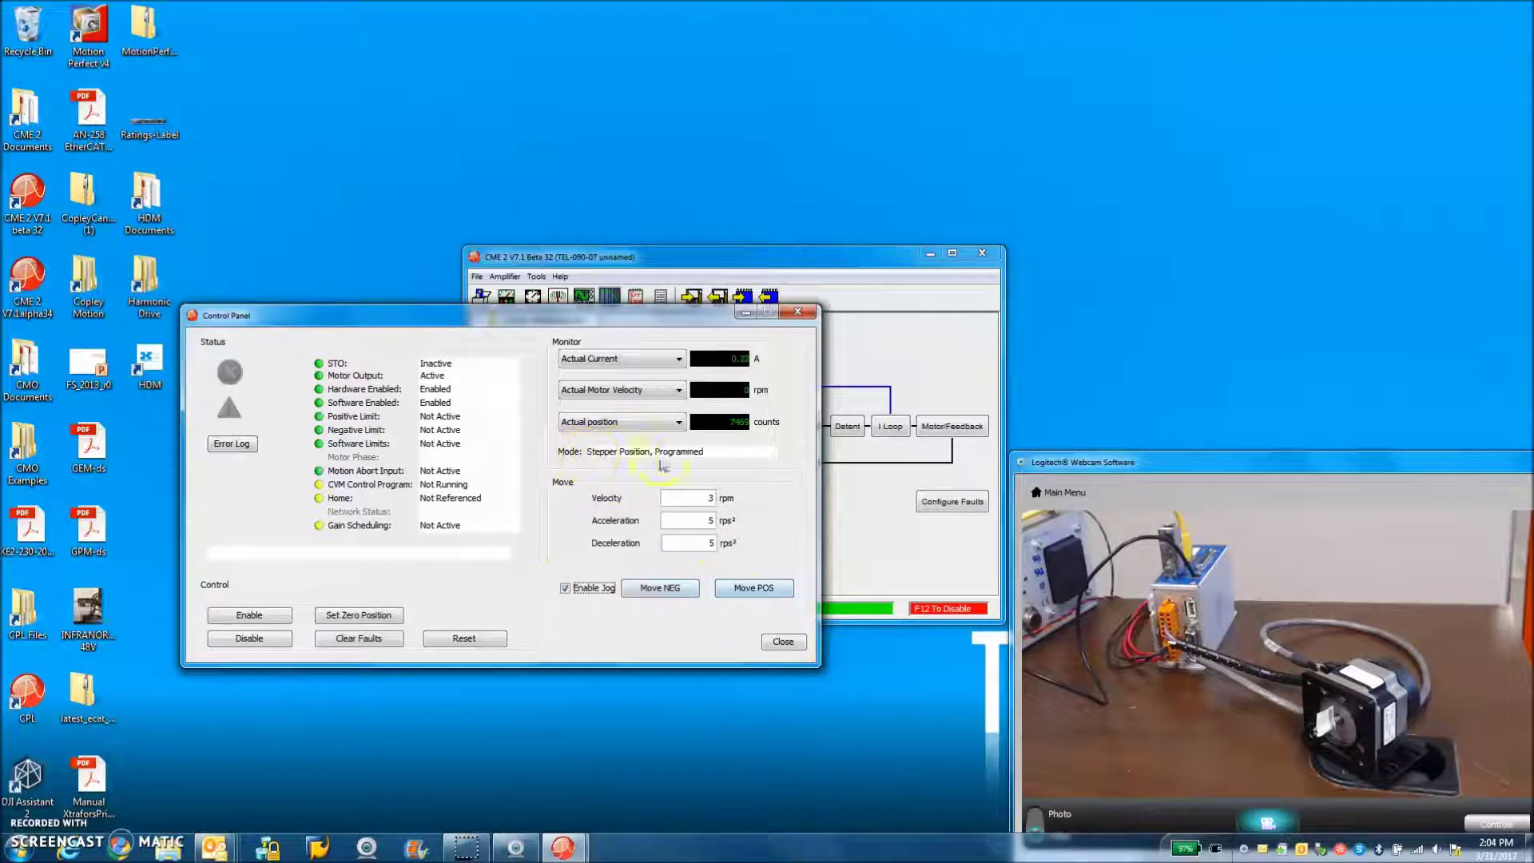
{"action": "left_click", "coordinate": [736, 595]}
{"action": "left_click", "coordinate": [744, 597]}
{"action": "double_click", "coordinate": [721, 498]}
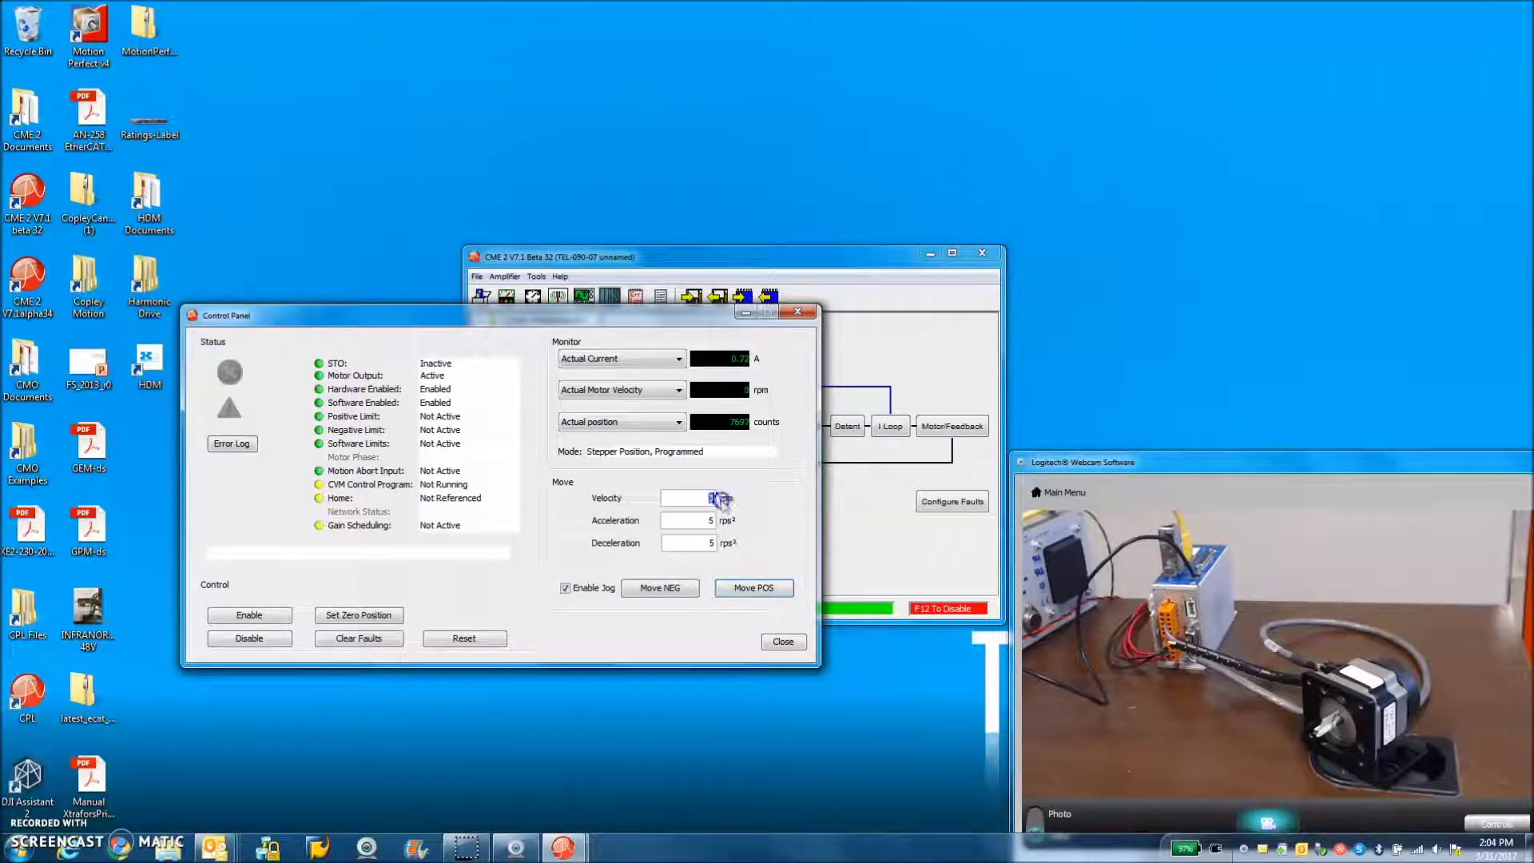
{"action": "type", "text": "60"}
{"action": "left_click", "coordinate": [755, 588]}
{"action": "left_click", "coordinate": [657, 589]}
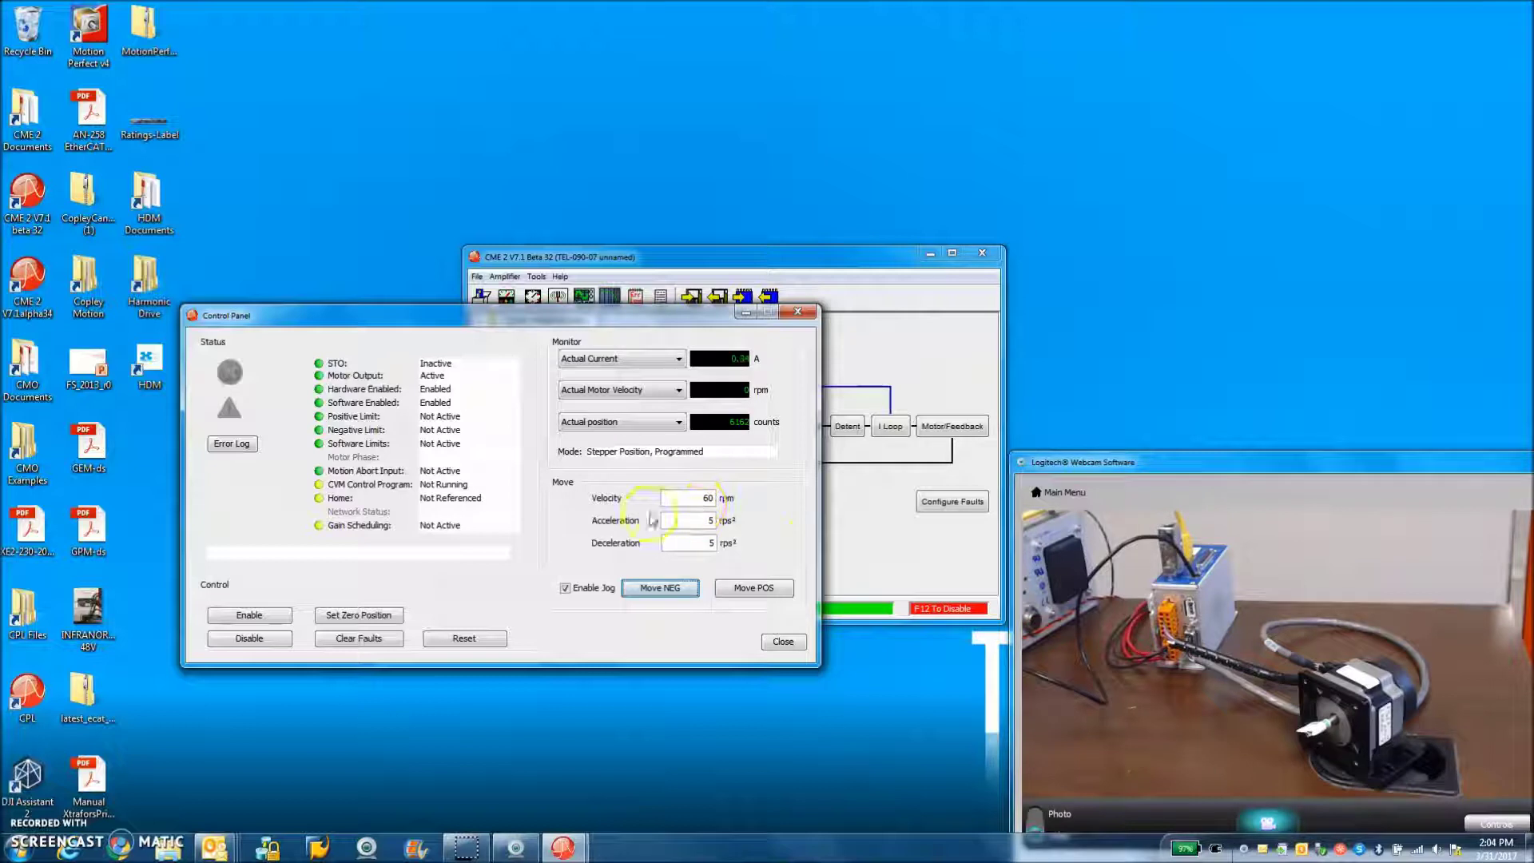
{"action": "left_click", "coordinate": [566, 590]}
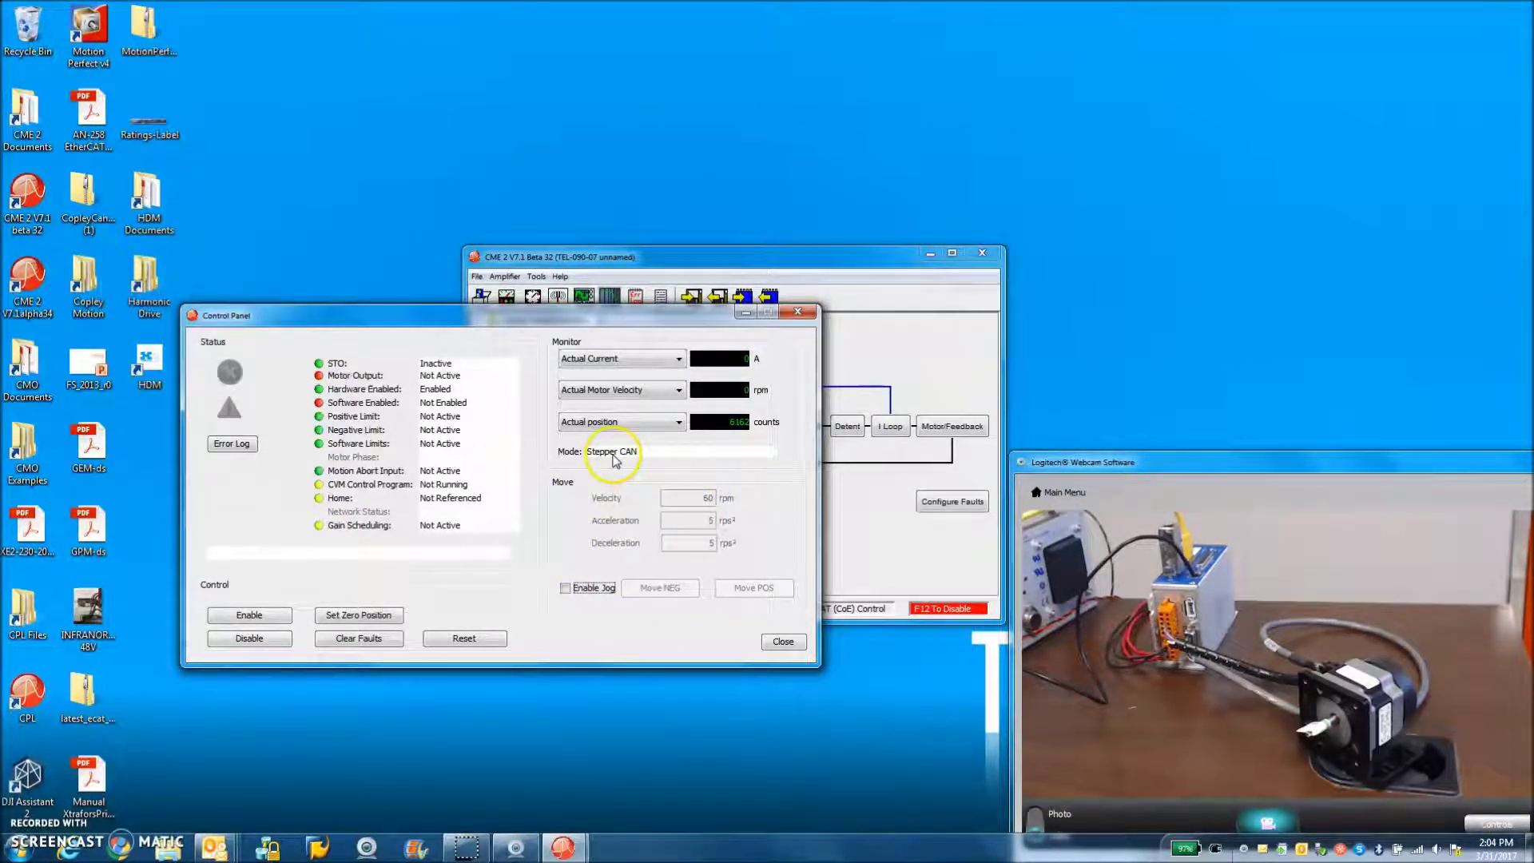
Disable and re-enable the amplifier, then move the Control Panel down to reveal the drive tree
{"action": "left_click", "coordinate": [256, 639]}
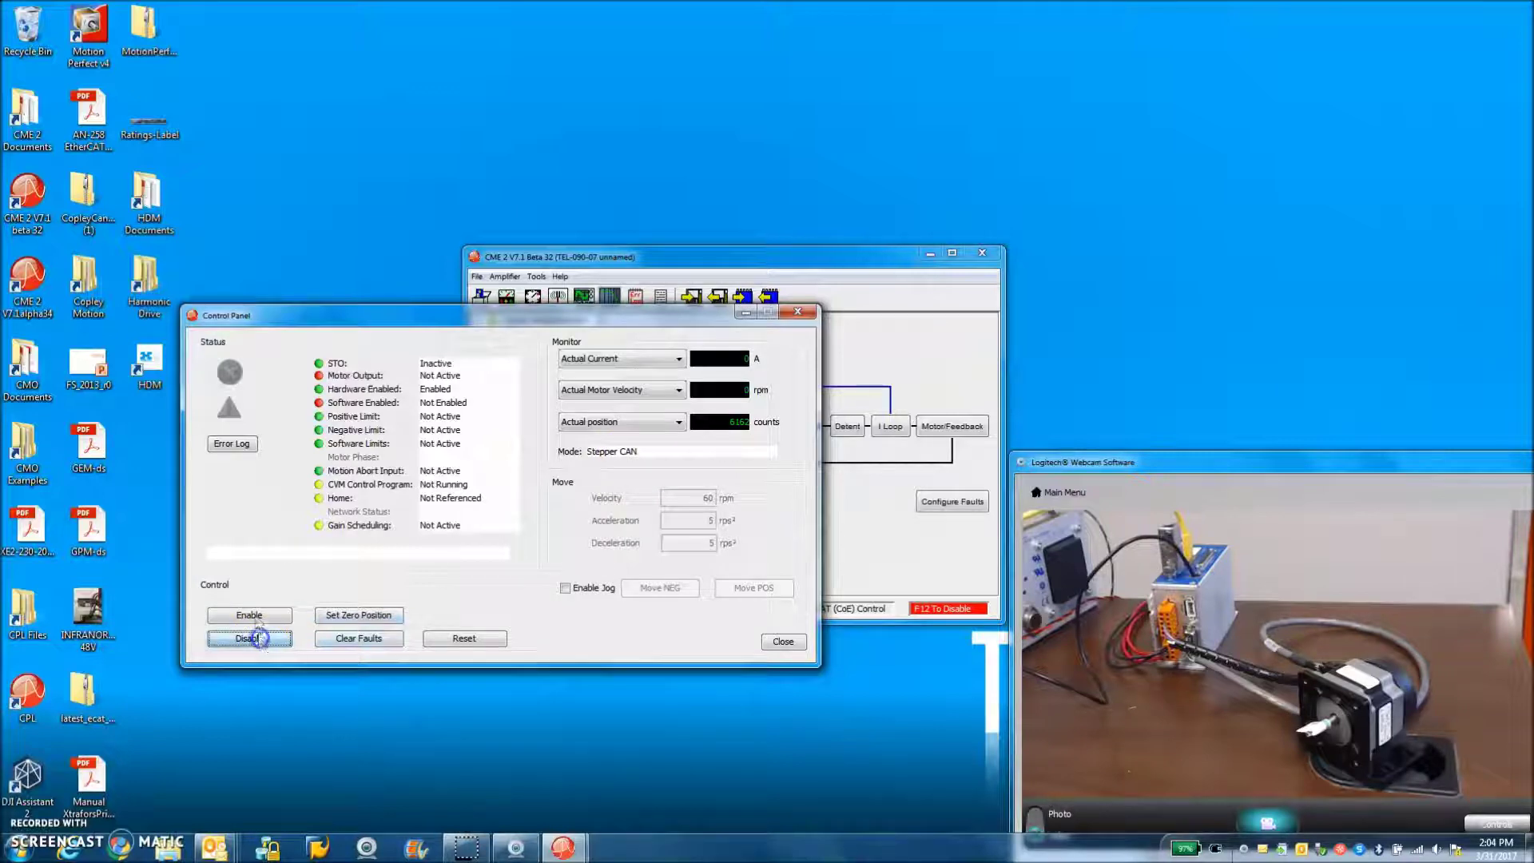
{"action": "left_click", "coordinate": [249, 615]}
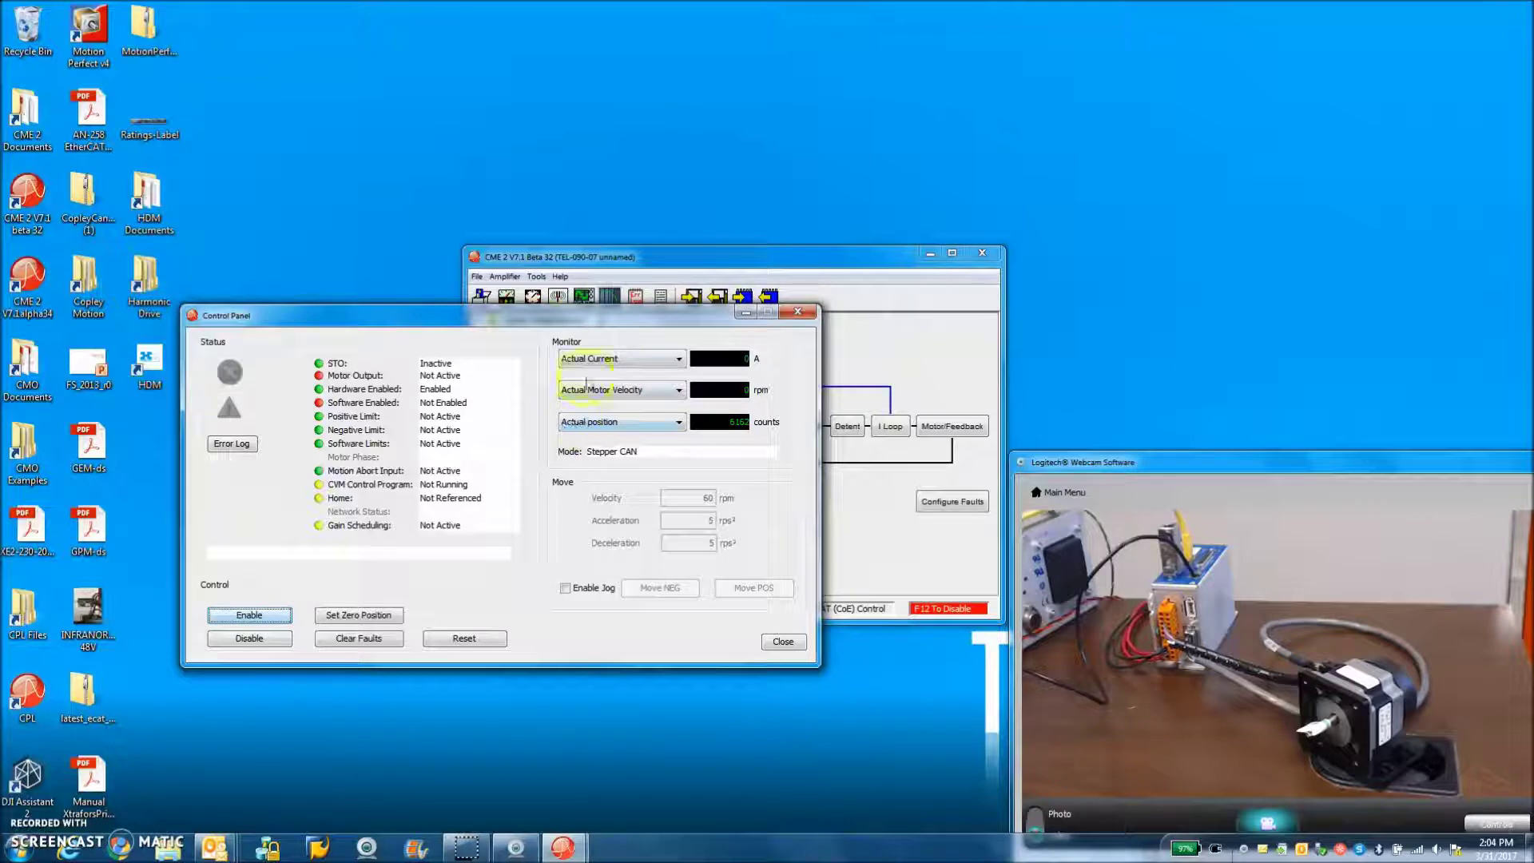
{"action": "left_click_drag", "start_coordinate": [572, 317], "coordinate": [572, 400]}
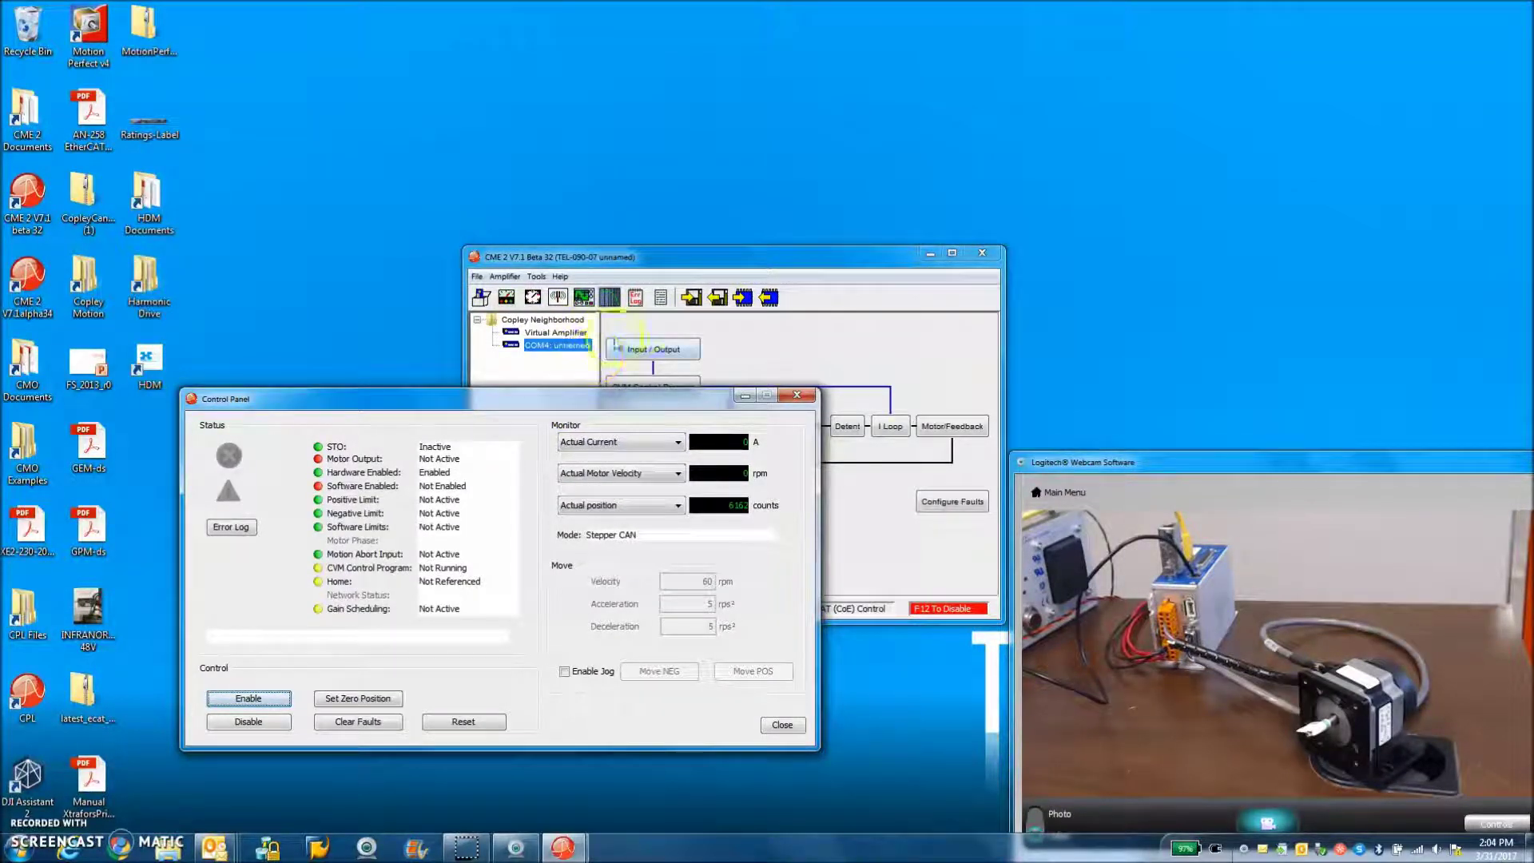
Read the EtherCAT address switches (S1 0, S2 4, device ID 4) under Network Configuration, then close it
{"action": "left_click", "coordinate": [794, 356]}
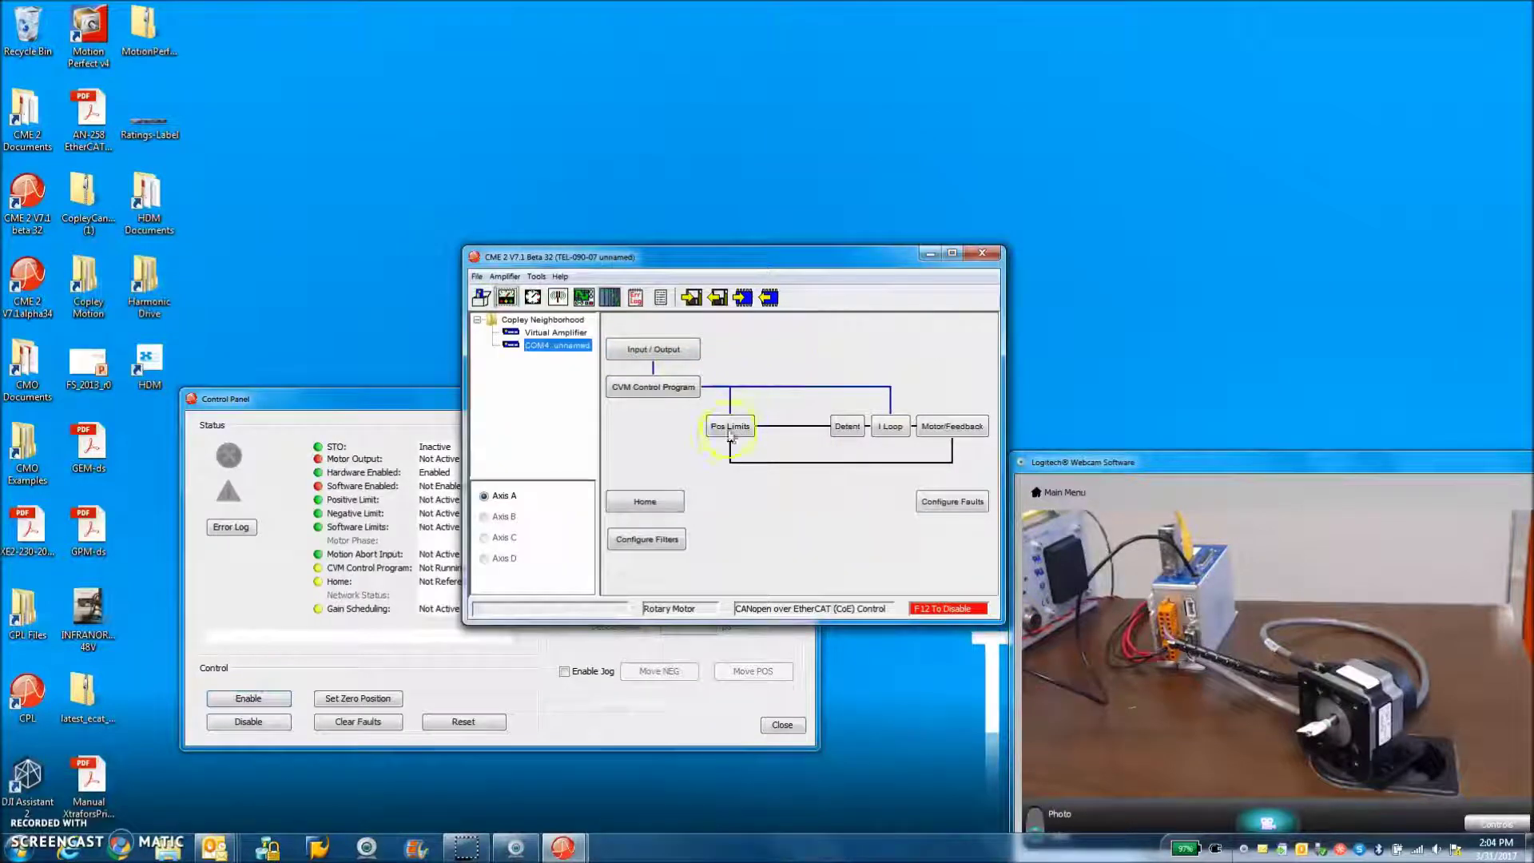
{"action": "left_click", "coordinate": [505, 277]}
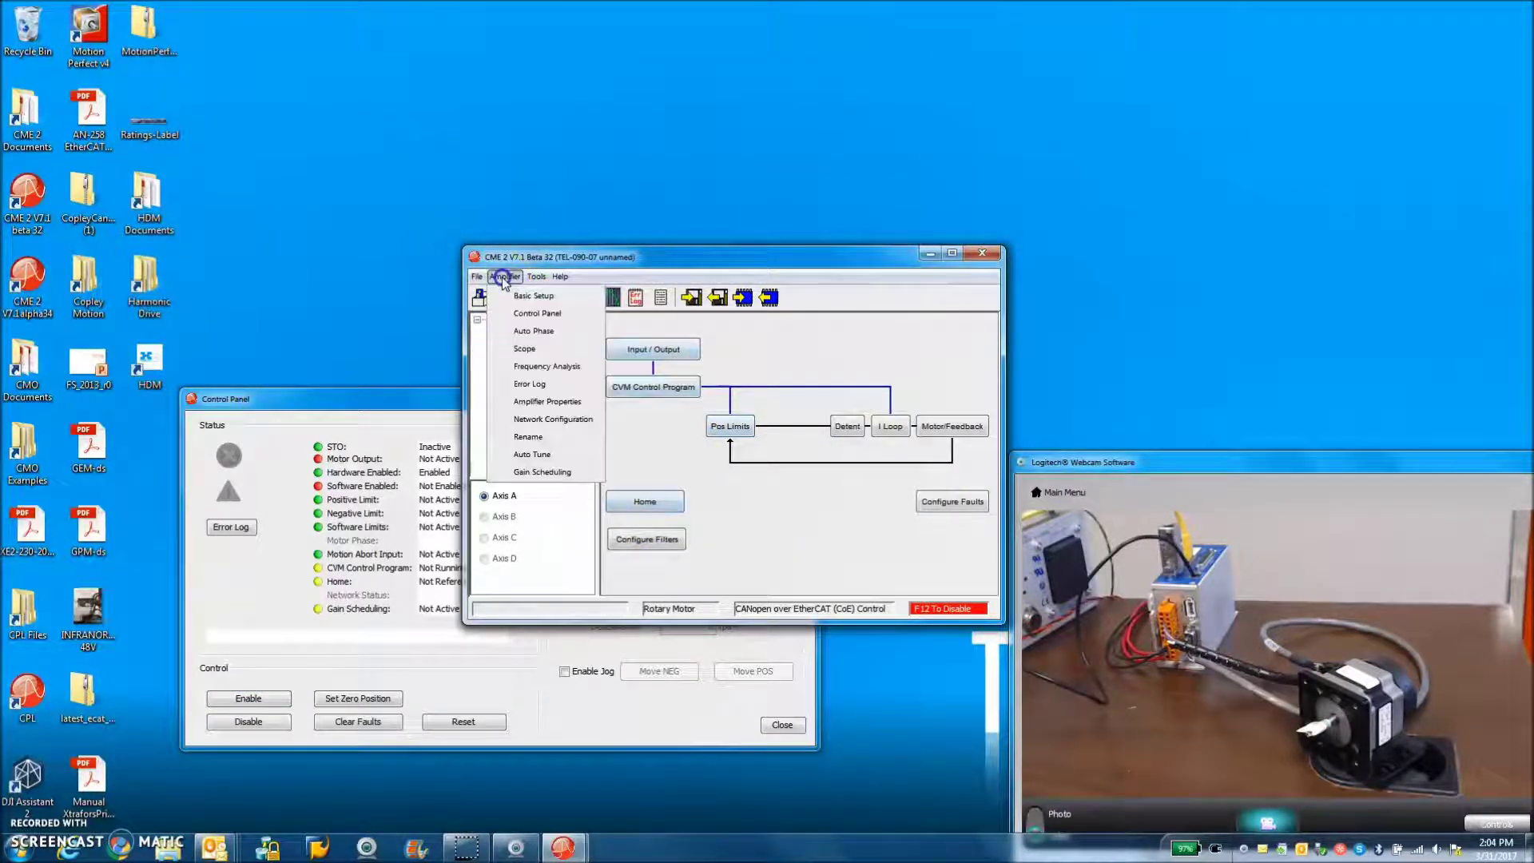
{"action": "left_click", "coordinate": [542, 422]}
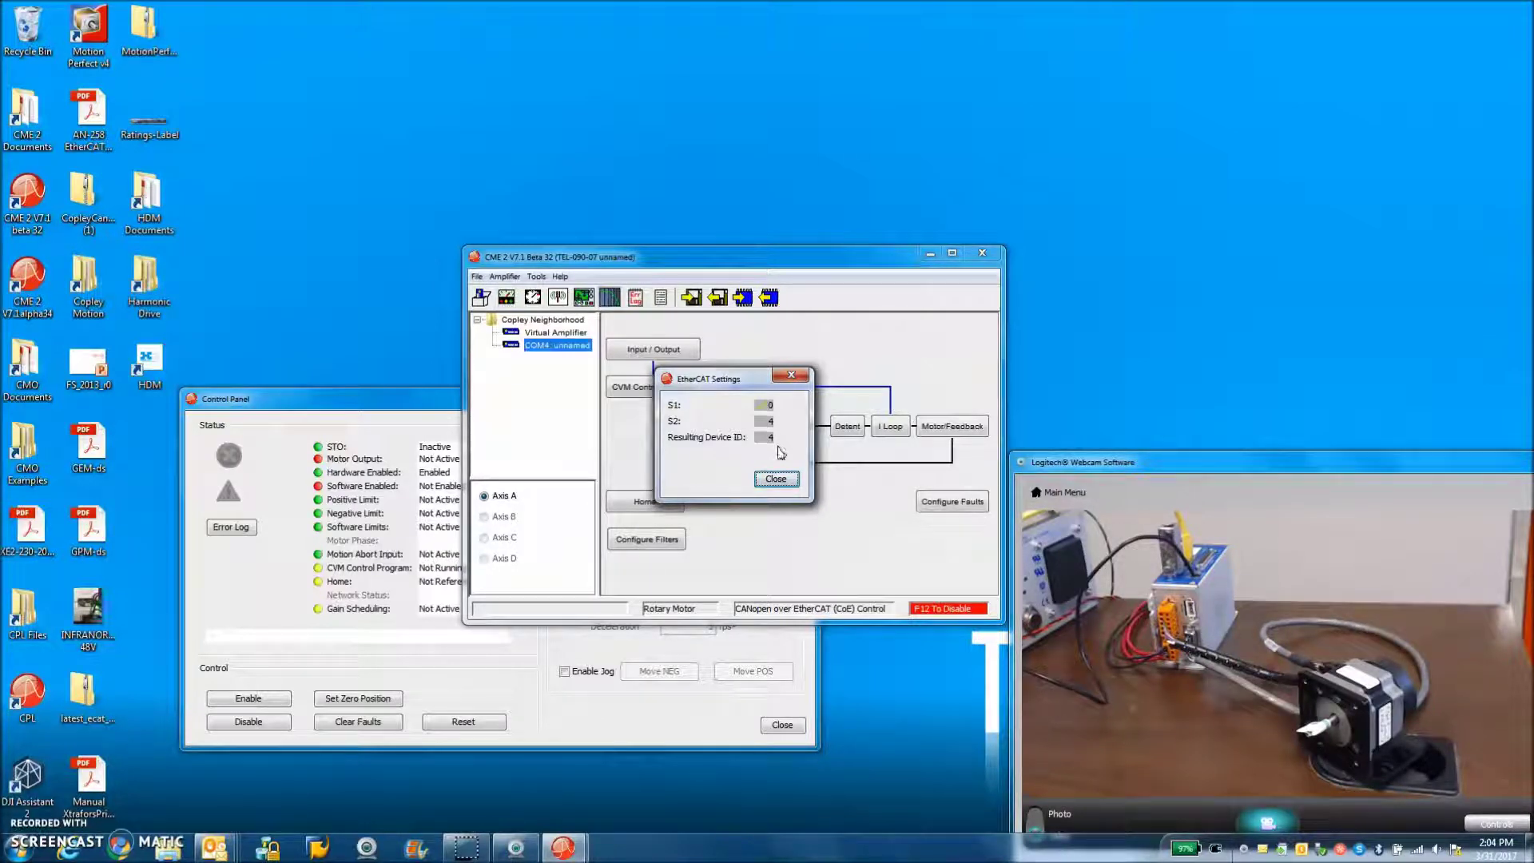
{"action": "left_click", "coordinate": [800, 378]}
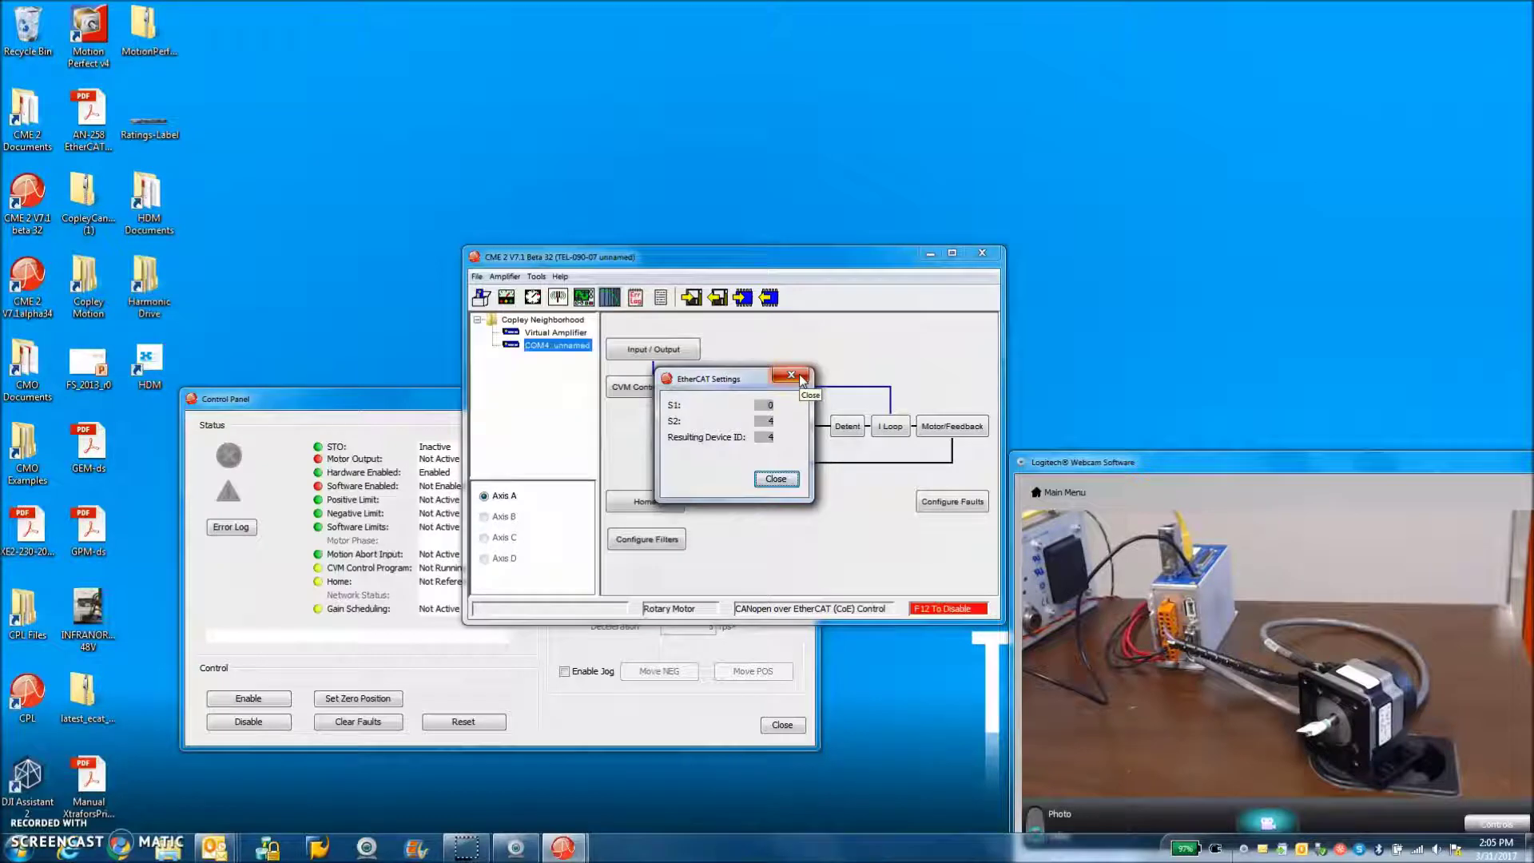
{"action": "left_click", "coordinate": [800, 378]}
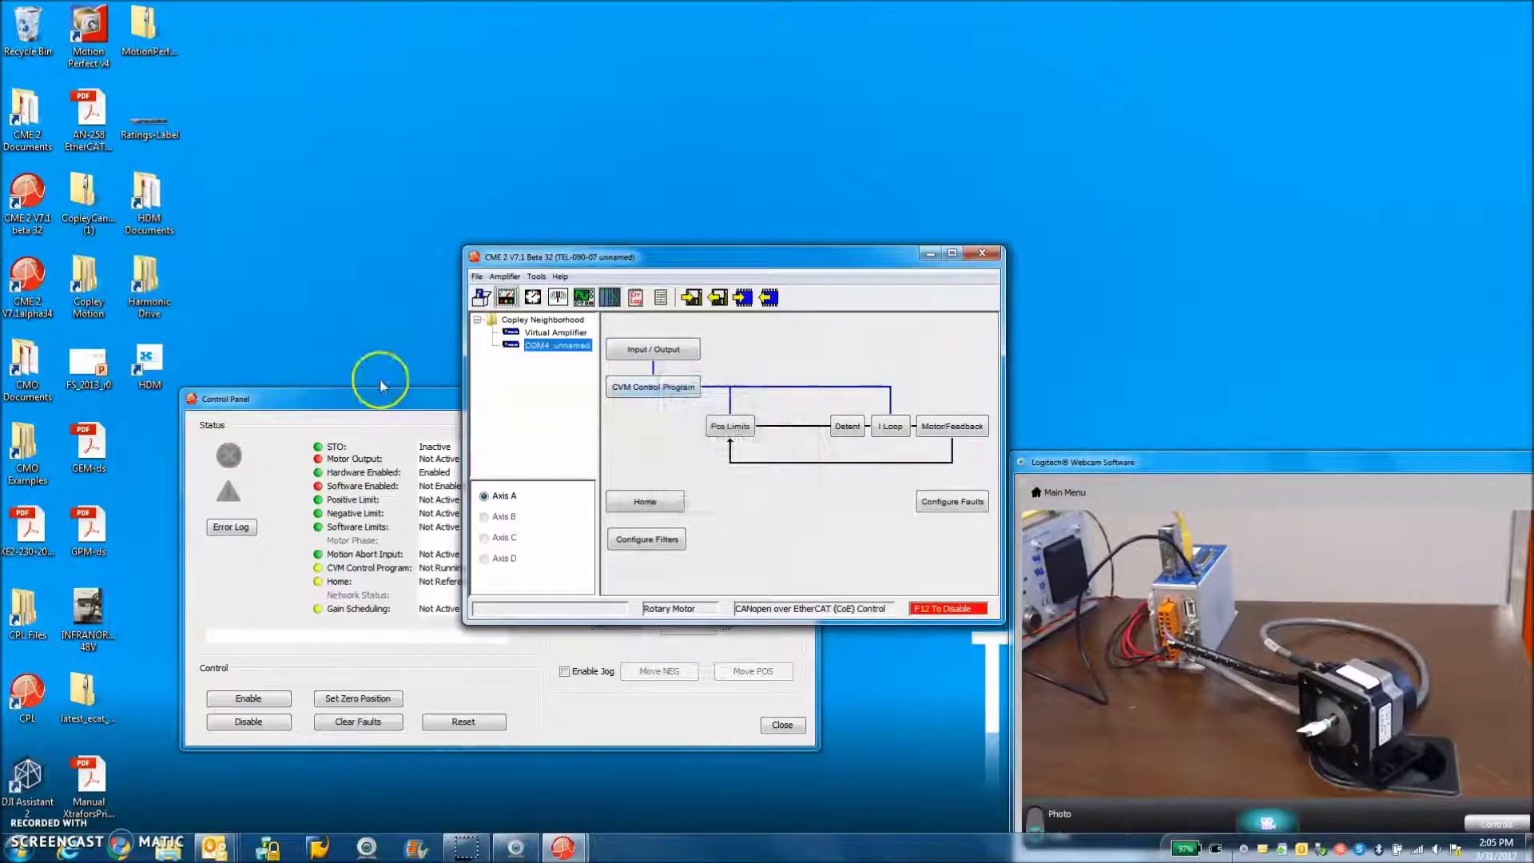
Change the basic setup so the stepper runs in servo mode, with position control over EtherCAT
{"action": "left_click_drag", "start_coordinate": [407, 405], "coordinate": [404, 397]}
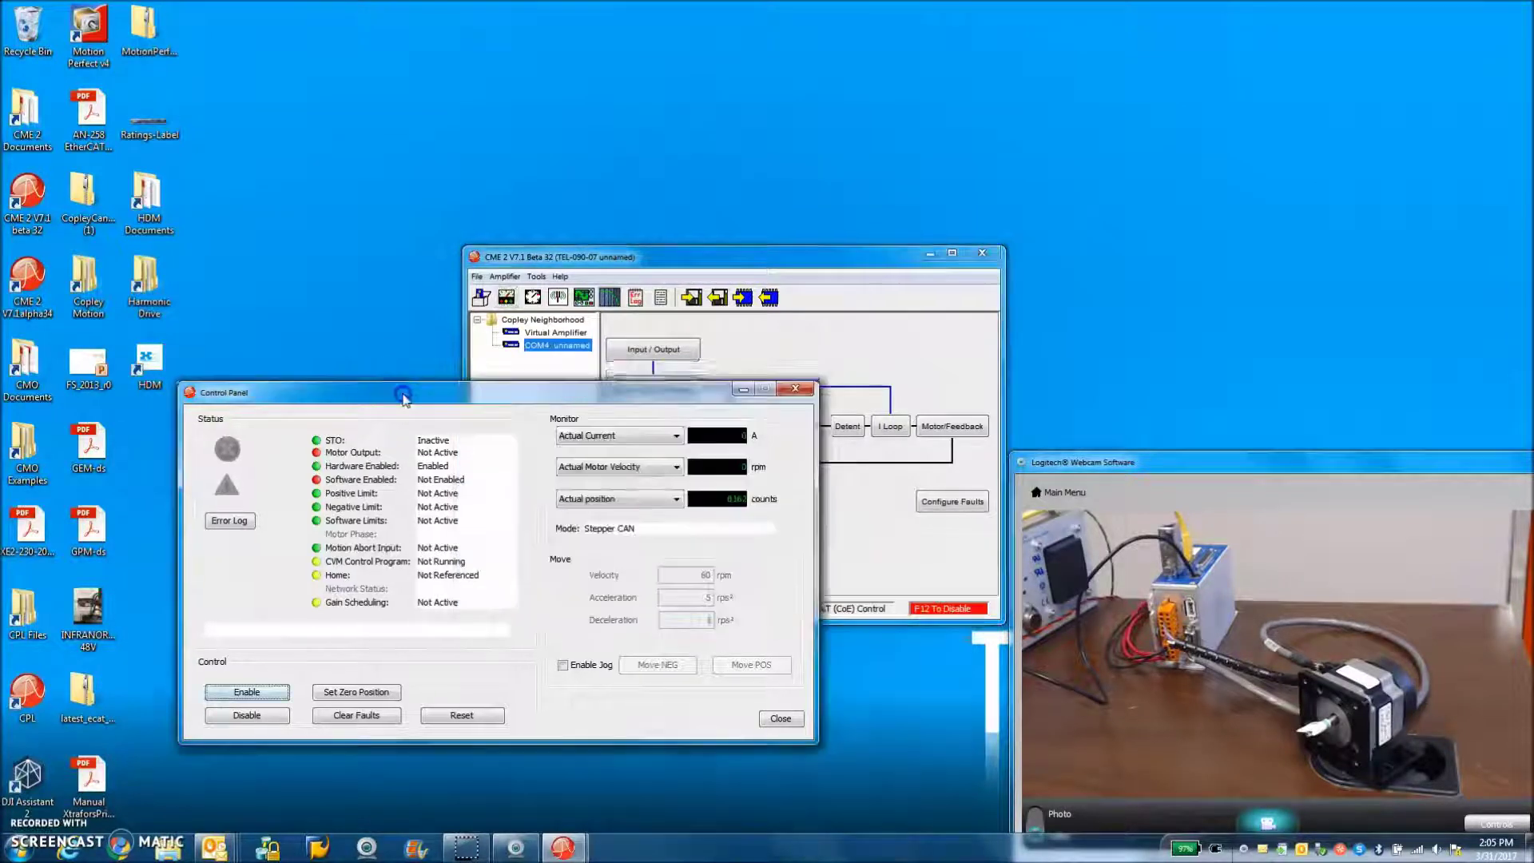
{"action": "left_click", "coordinate": [800, 391]}
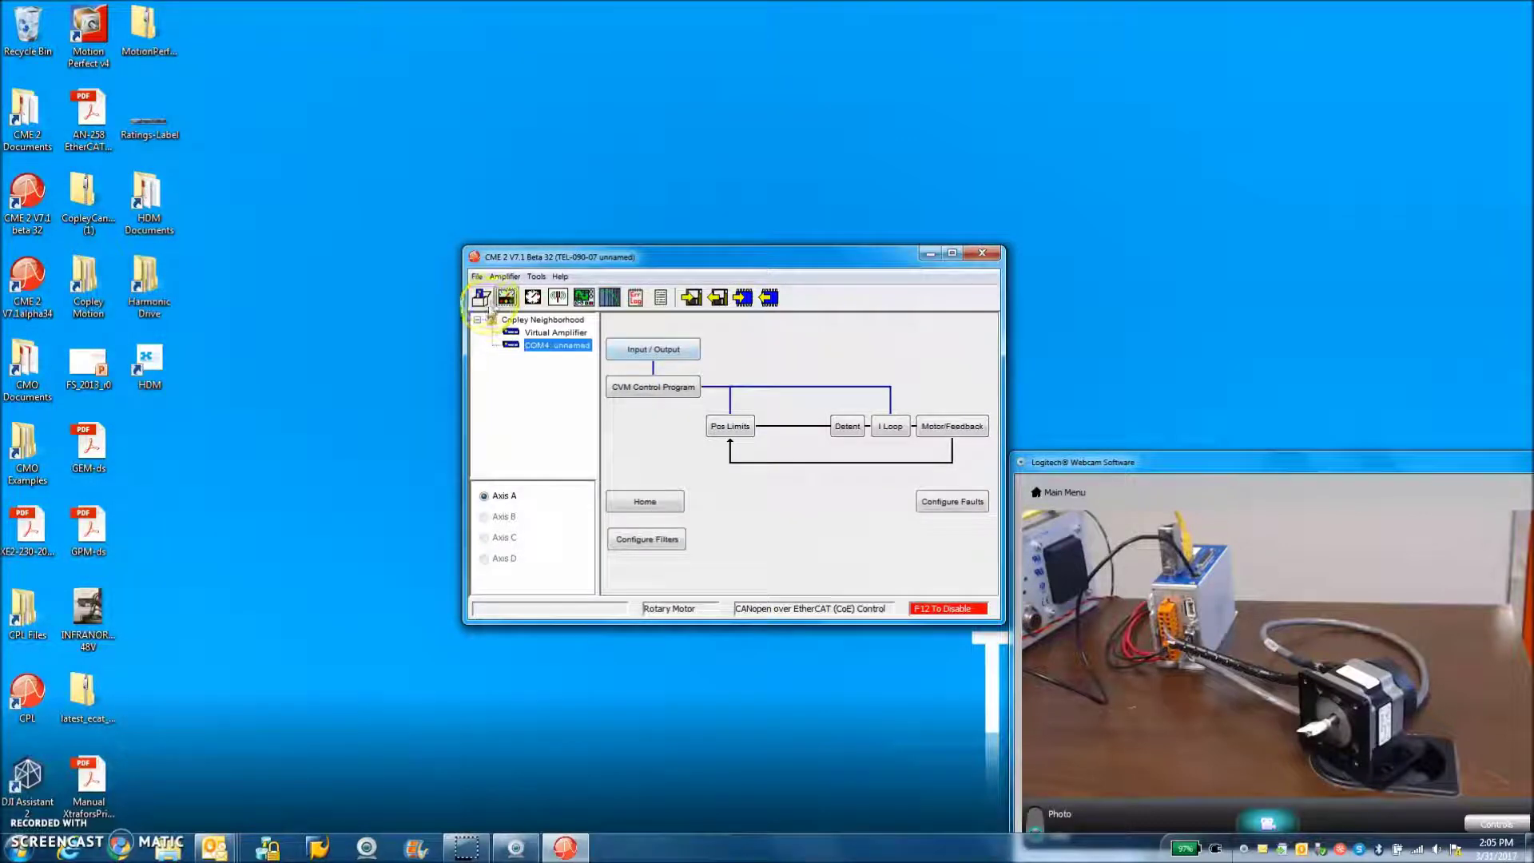
{"action": "left_click", "coordinate": [489, 300]}
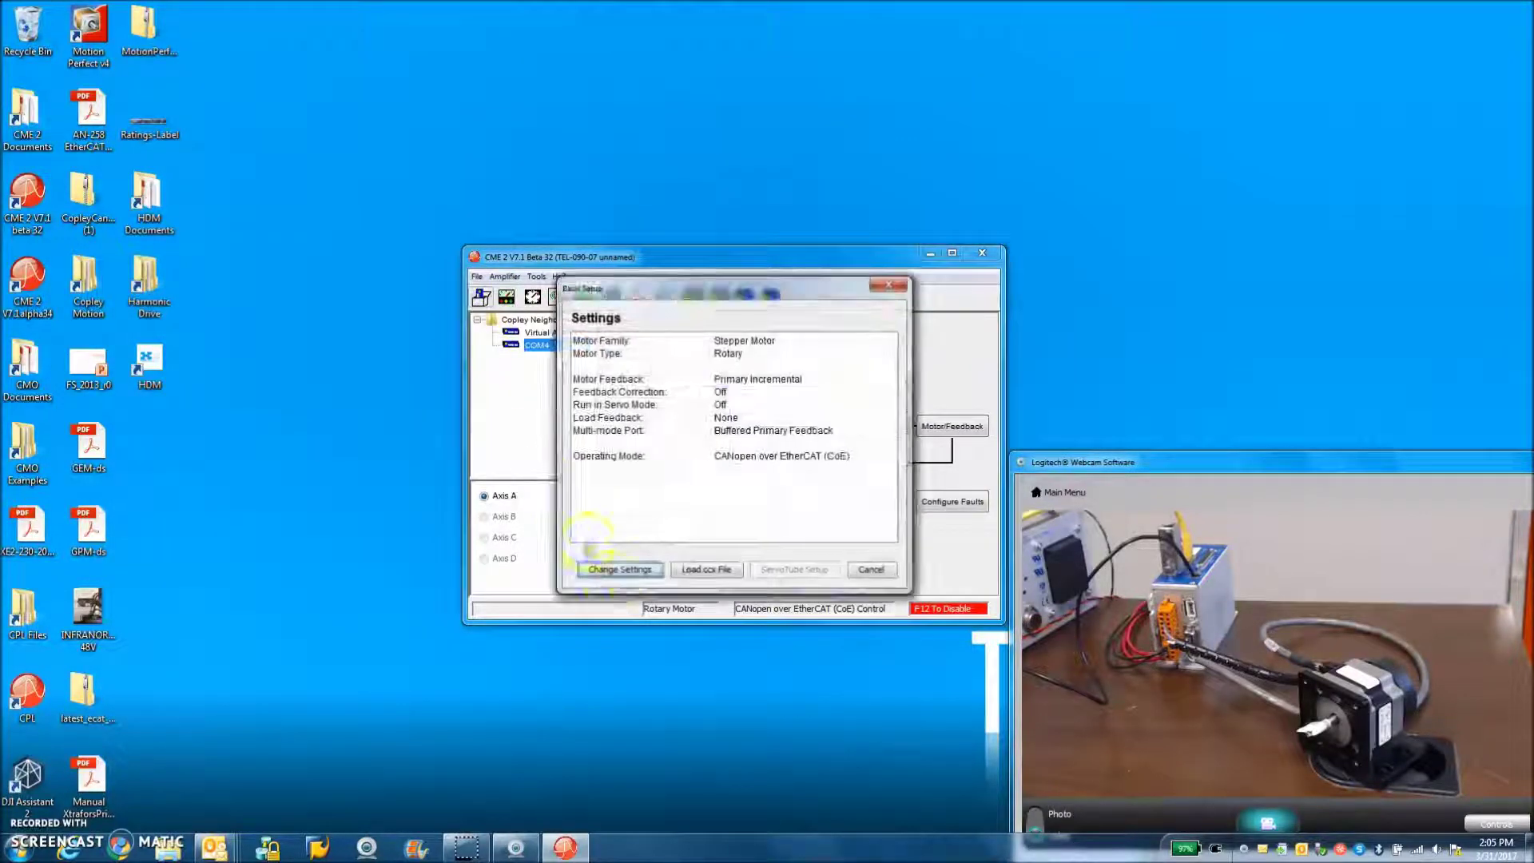
{"action": "left_click", "coordinate": [625, 571]}
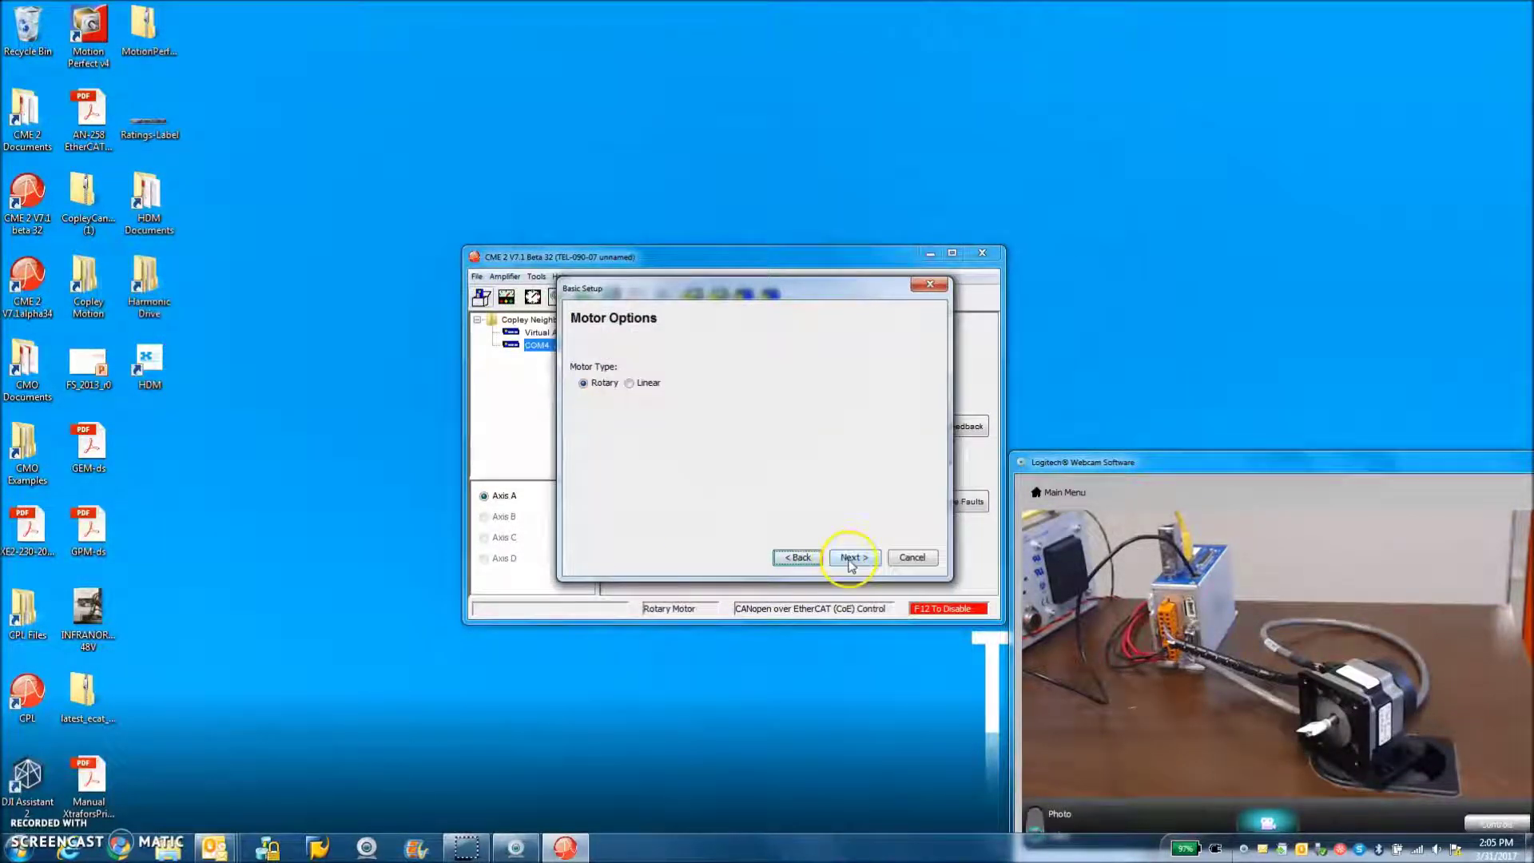
{"action": "left_click", "coordinate": [849, 553]}
{"action": "left_click", "coordinate": [576, 486]}
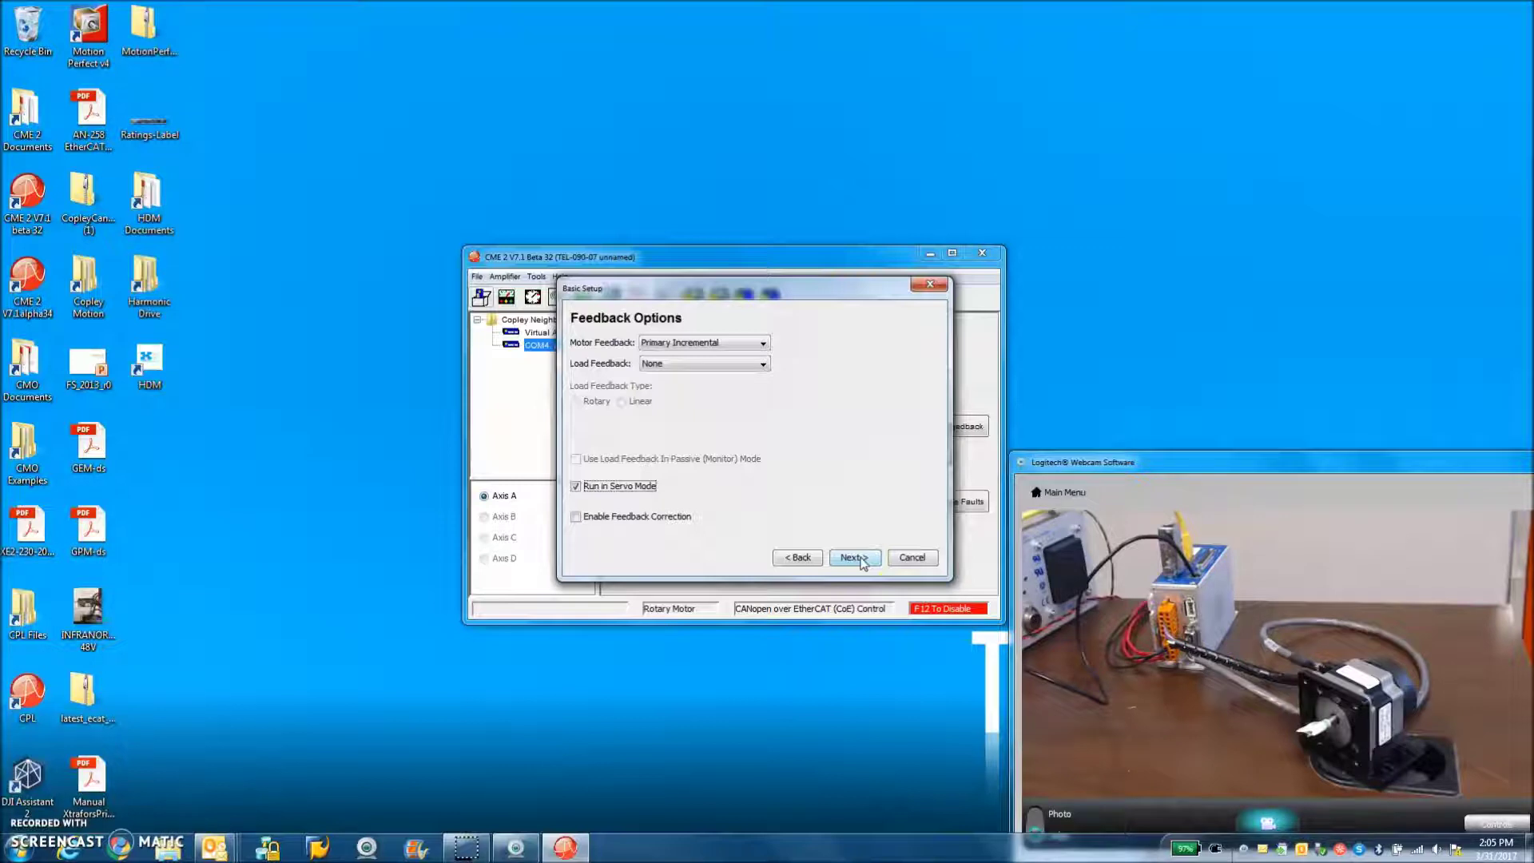
{"action": "left_click", "coordinate": [860, 558]}
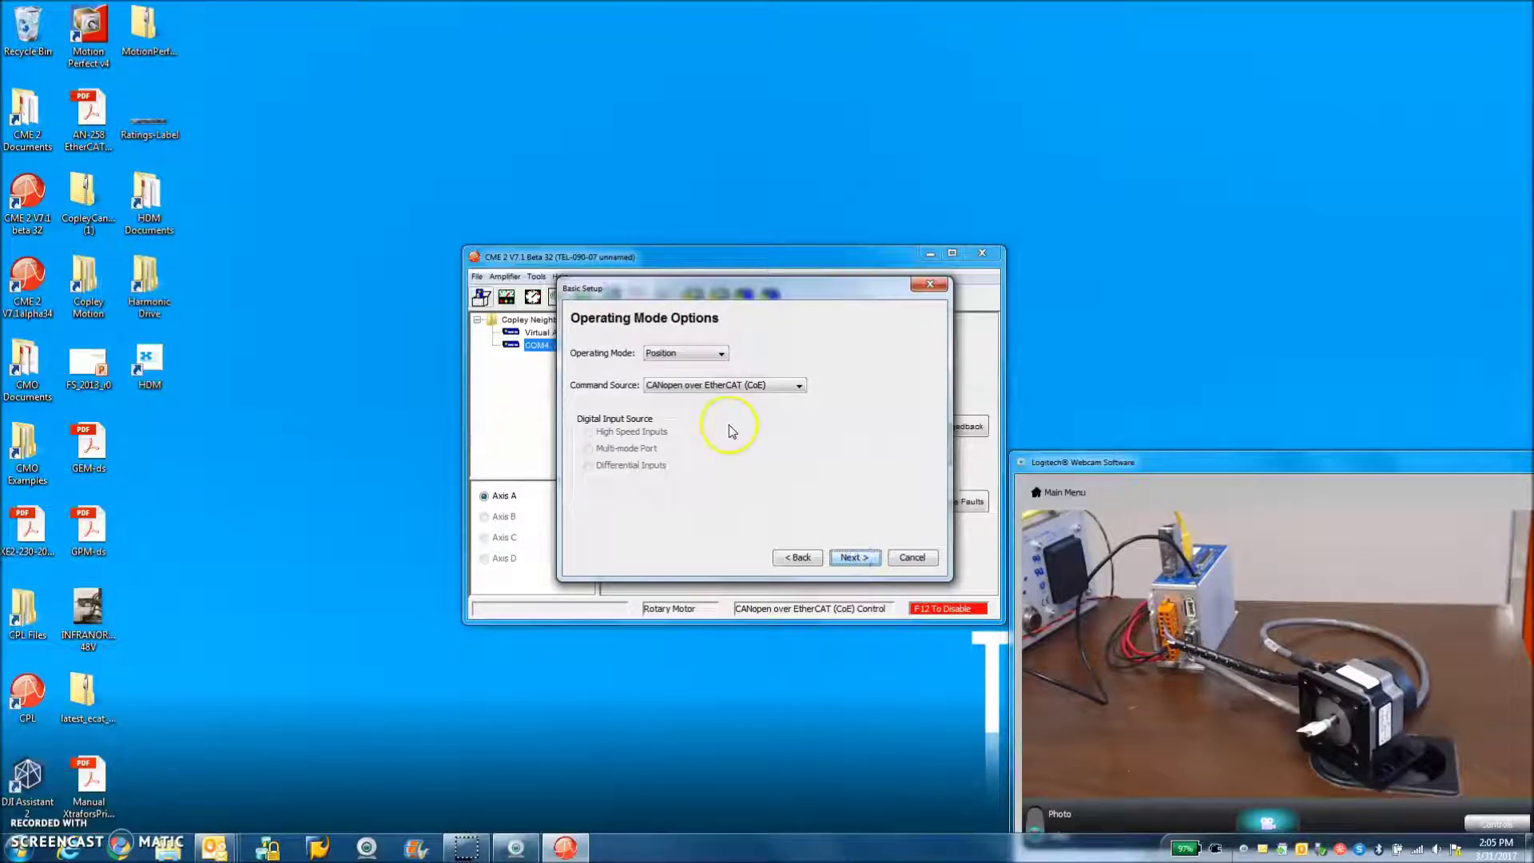
{"action": "left_click", "coordinate": [853, 558]}
{"action": "left_click", "coordinate": [855, 557]}
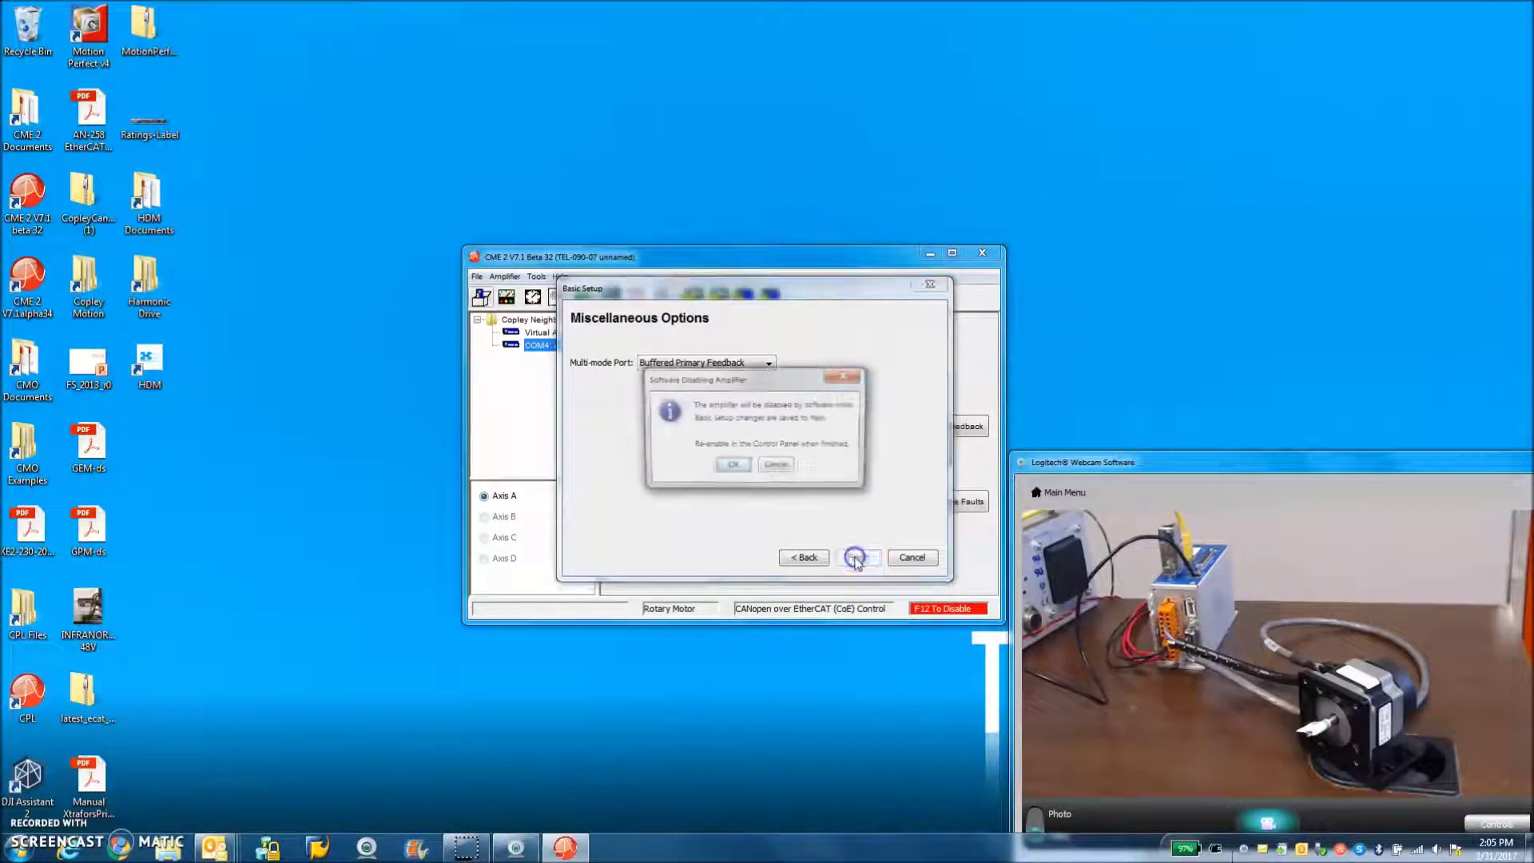
{"action": "left_click", "coordinate": [734, 470]}
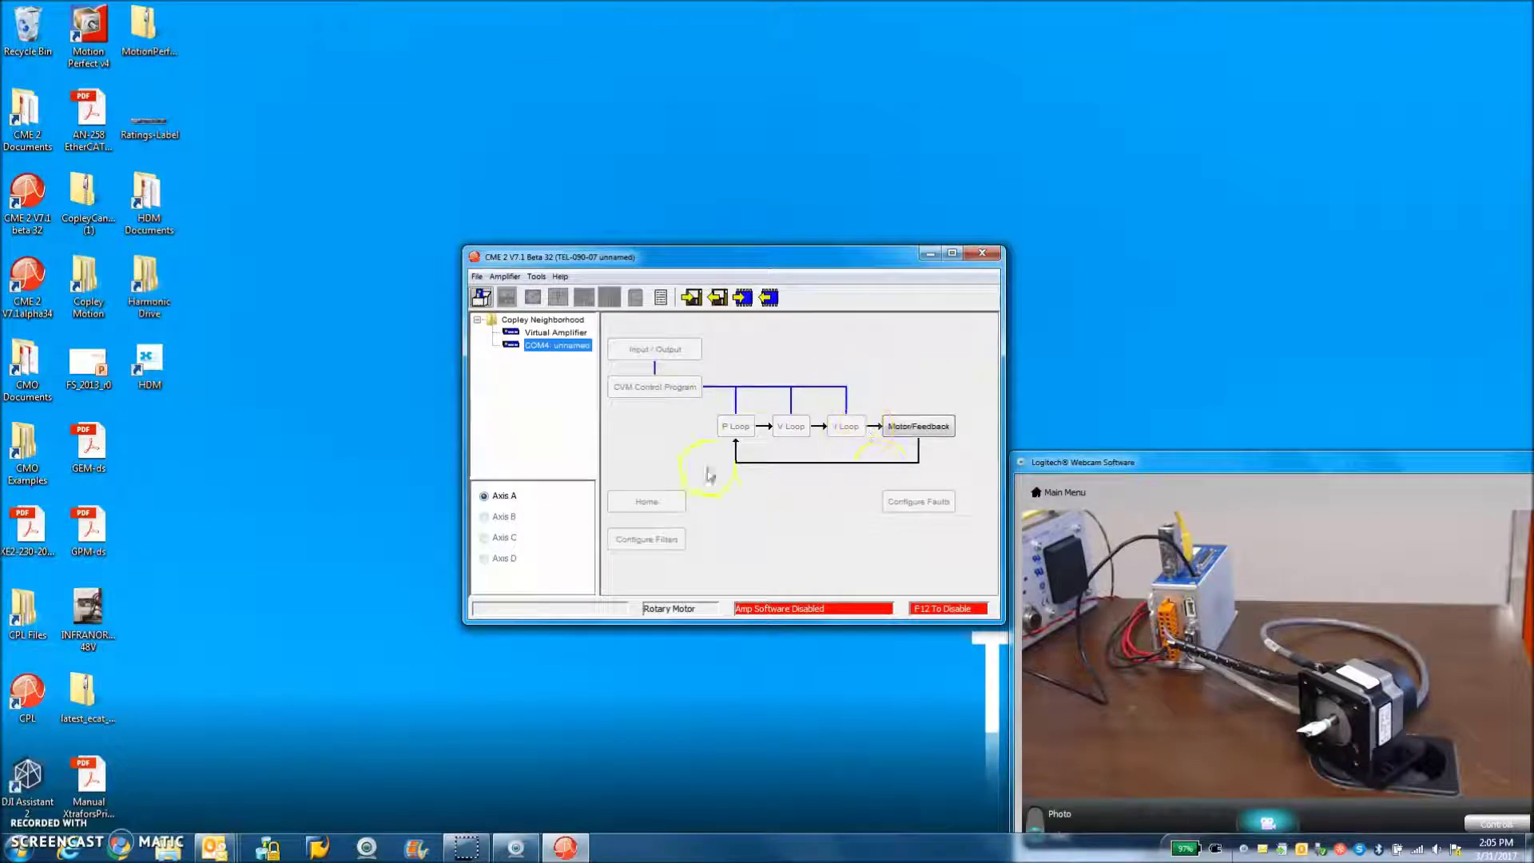
Check the 4000-count motor feedback resolution and save the stepper motor data to flash
{"action": "left_click", "coordinate": [914, 438]}
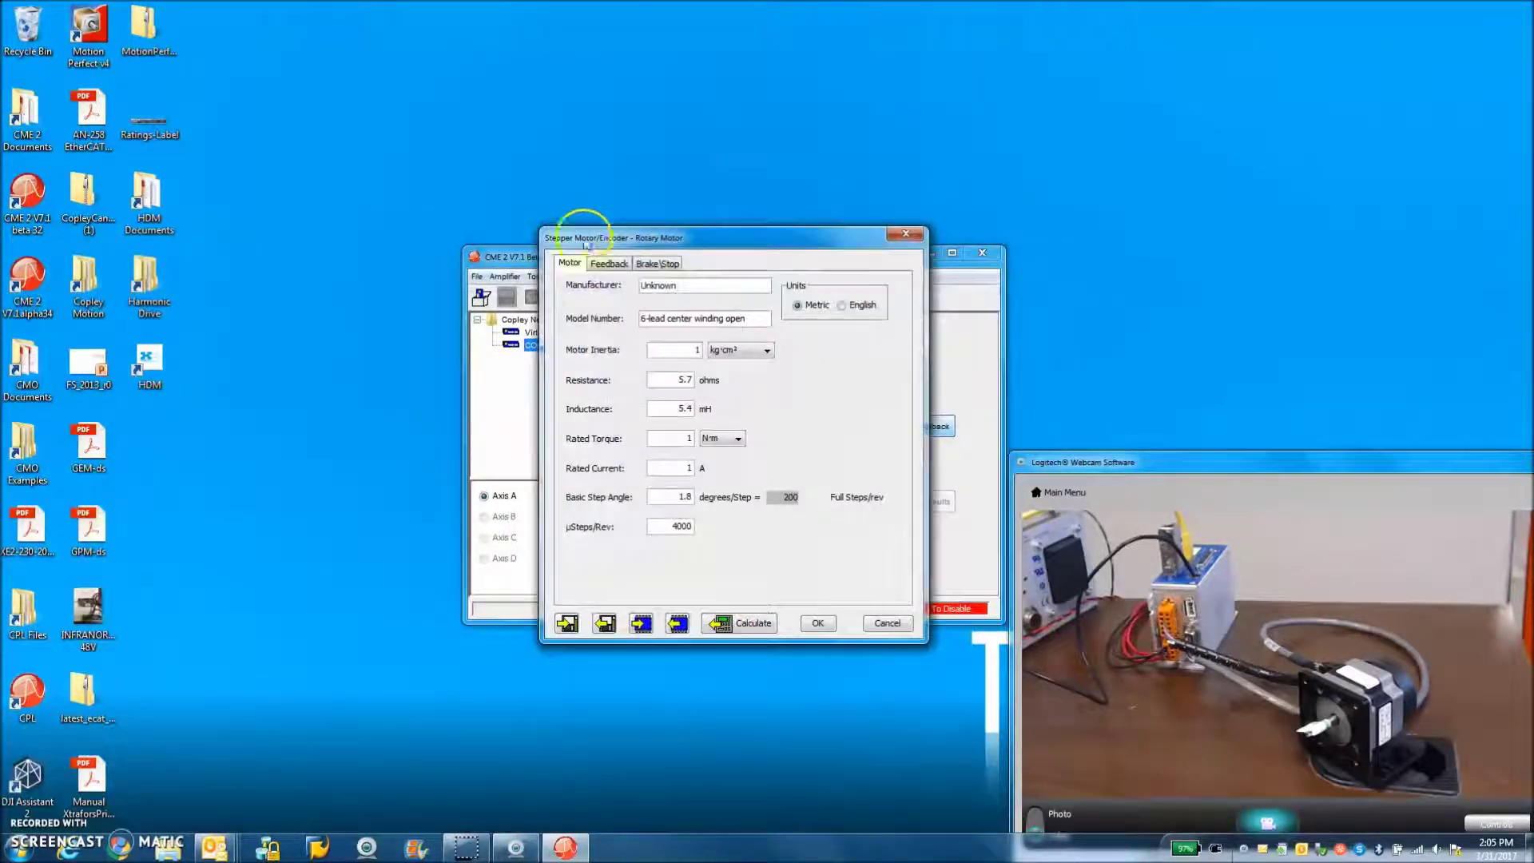
{"action": "left_click", "coordinate": [614, 265]}
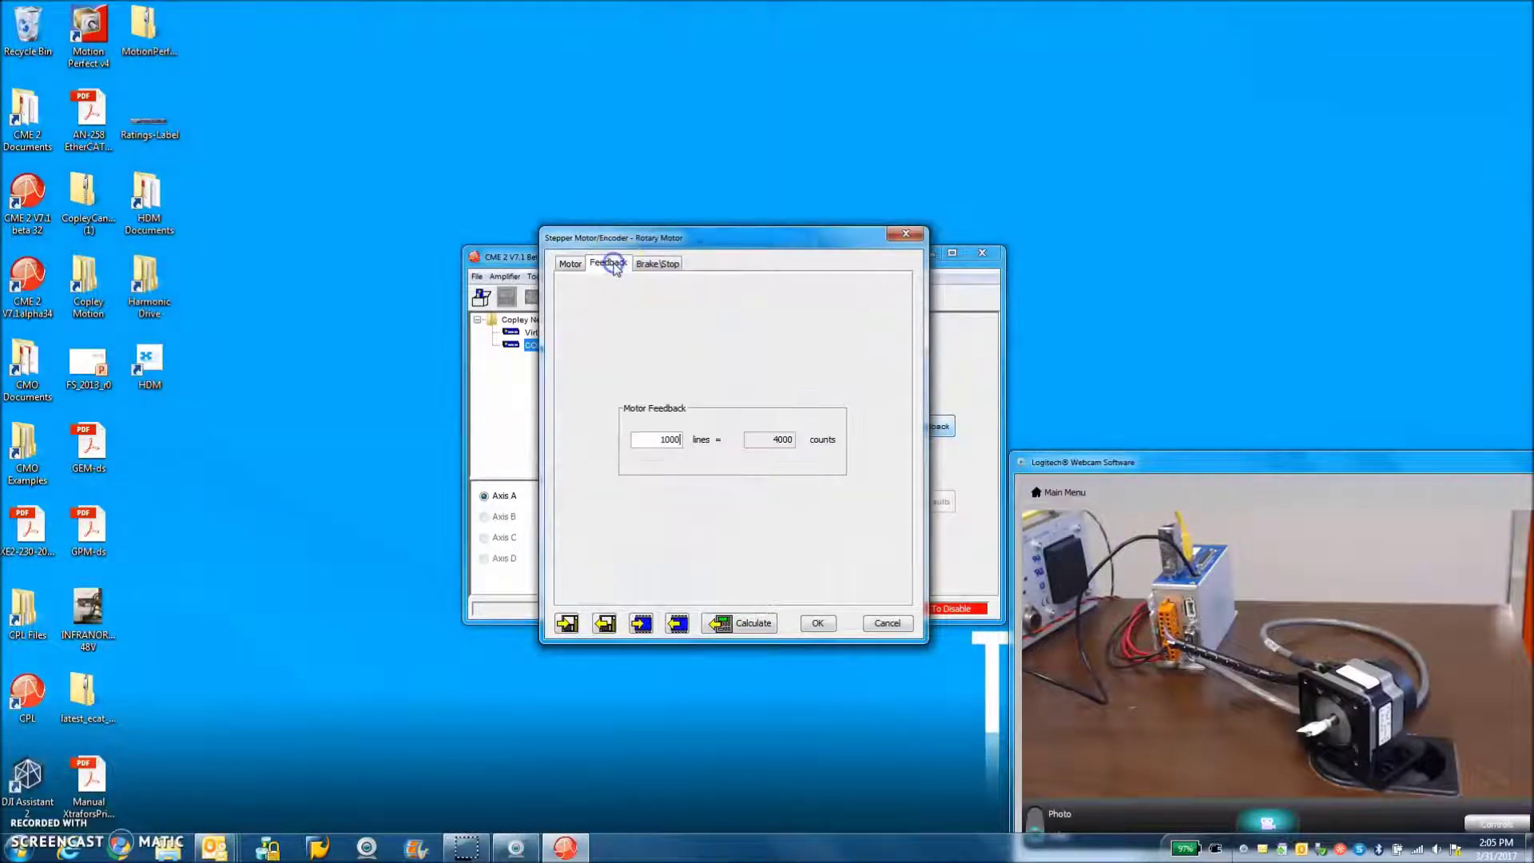
{"action": "left_click", "coordinate": [570, 265]}
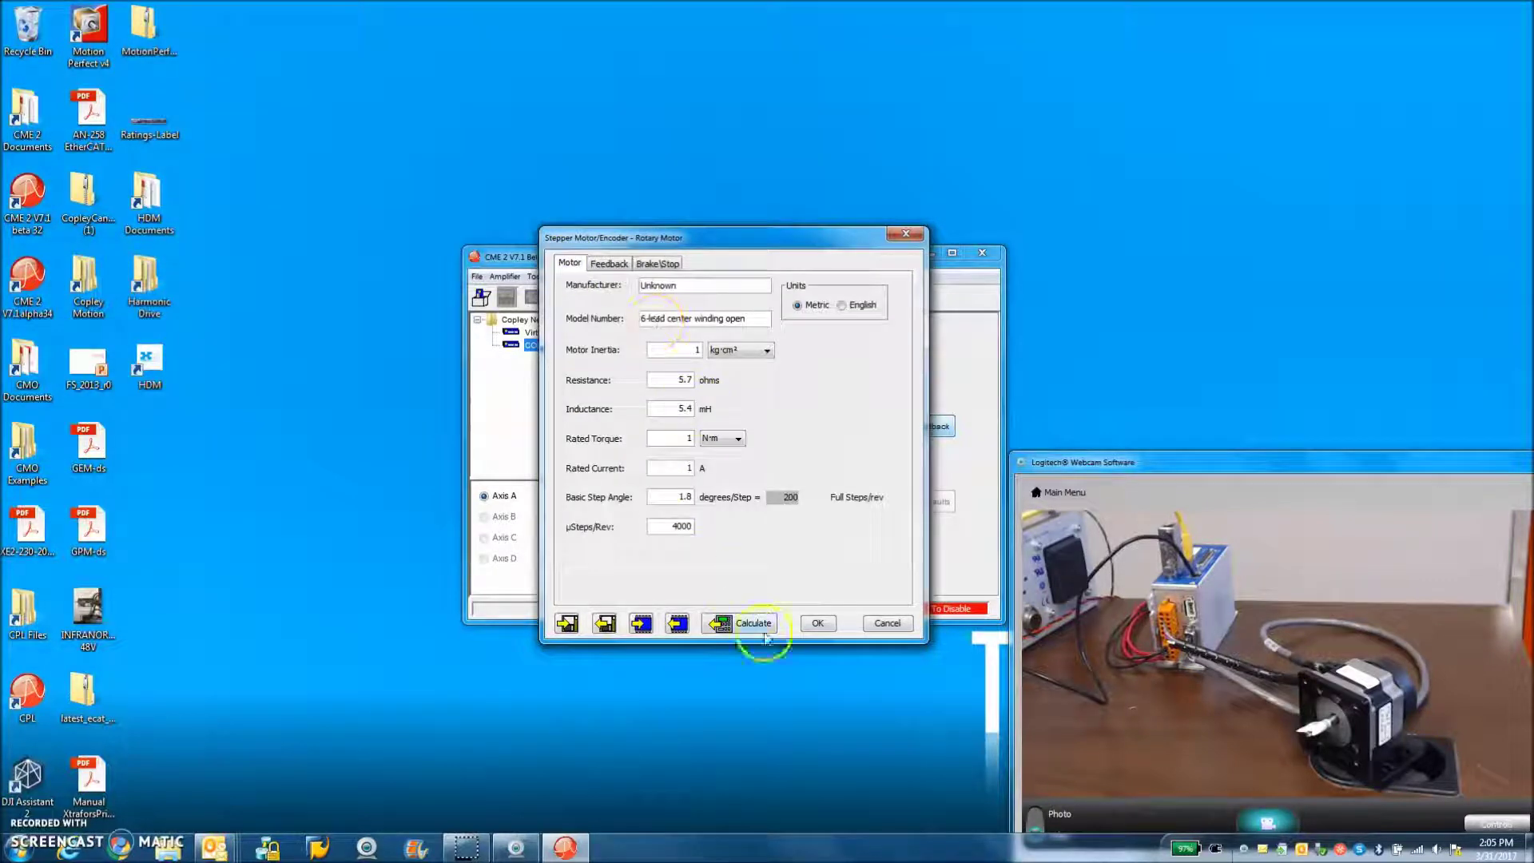
{"action": "left_click", "coordinate": [818, 623]}
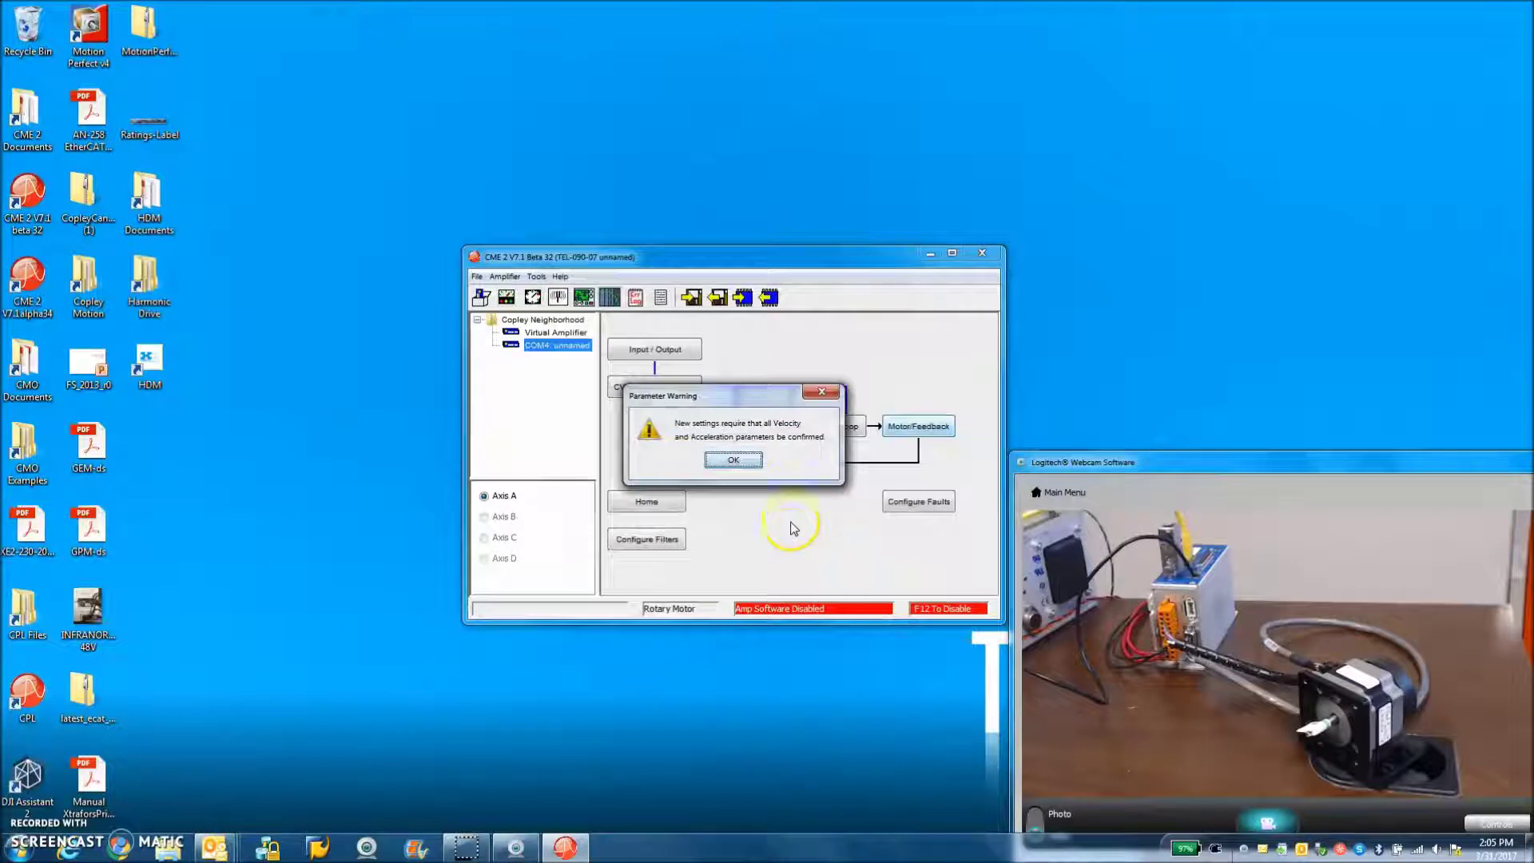
{"action": "left_click", "coordinate": [740, 465]}
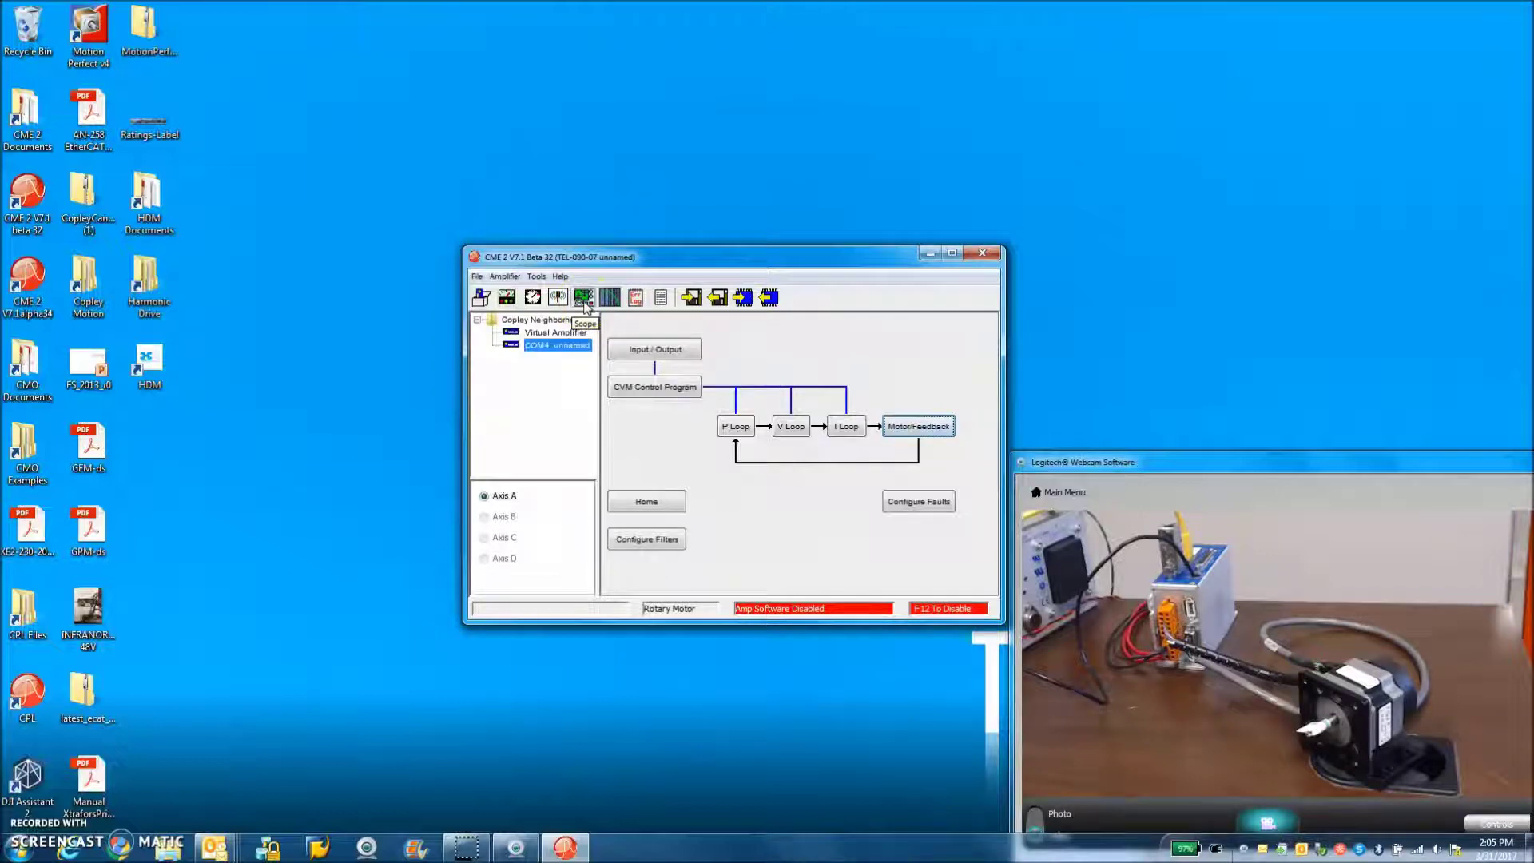
Close Manual Phase unchanged, then apply the oscilloscope function generator to Current
{"action": "left_click", "coordinate": [536, 277]}
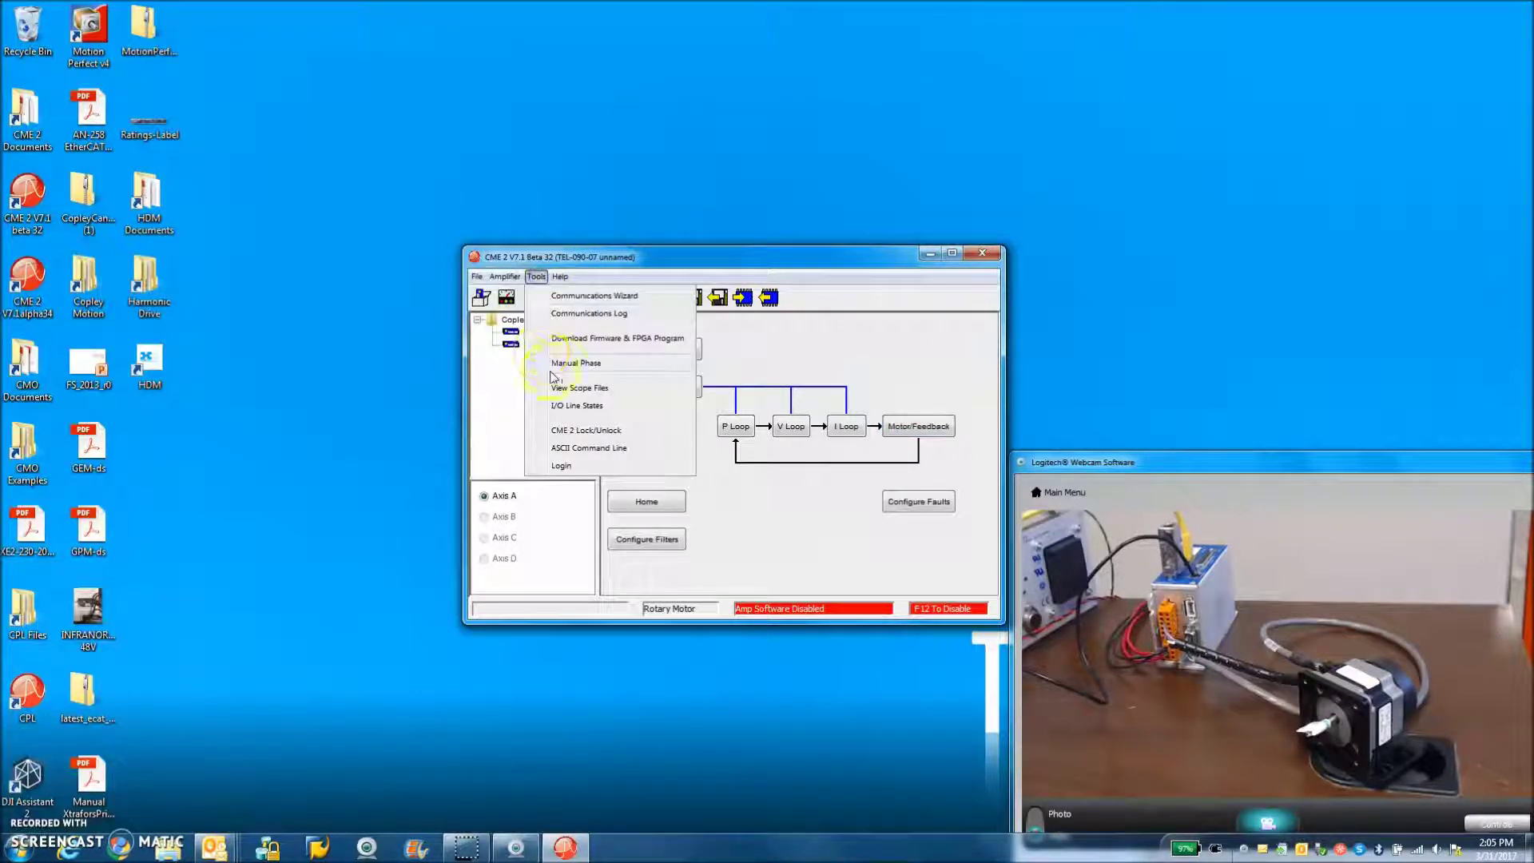
{"action": "left_click", "coordinate": [565, 361]}
{"action": "left_click", "coordinate": [967, 213]}
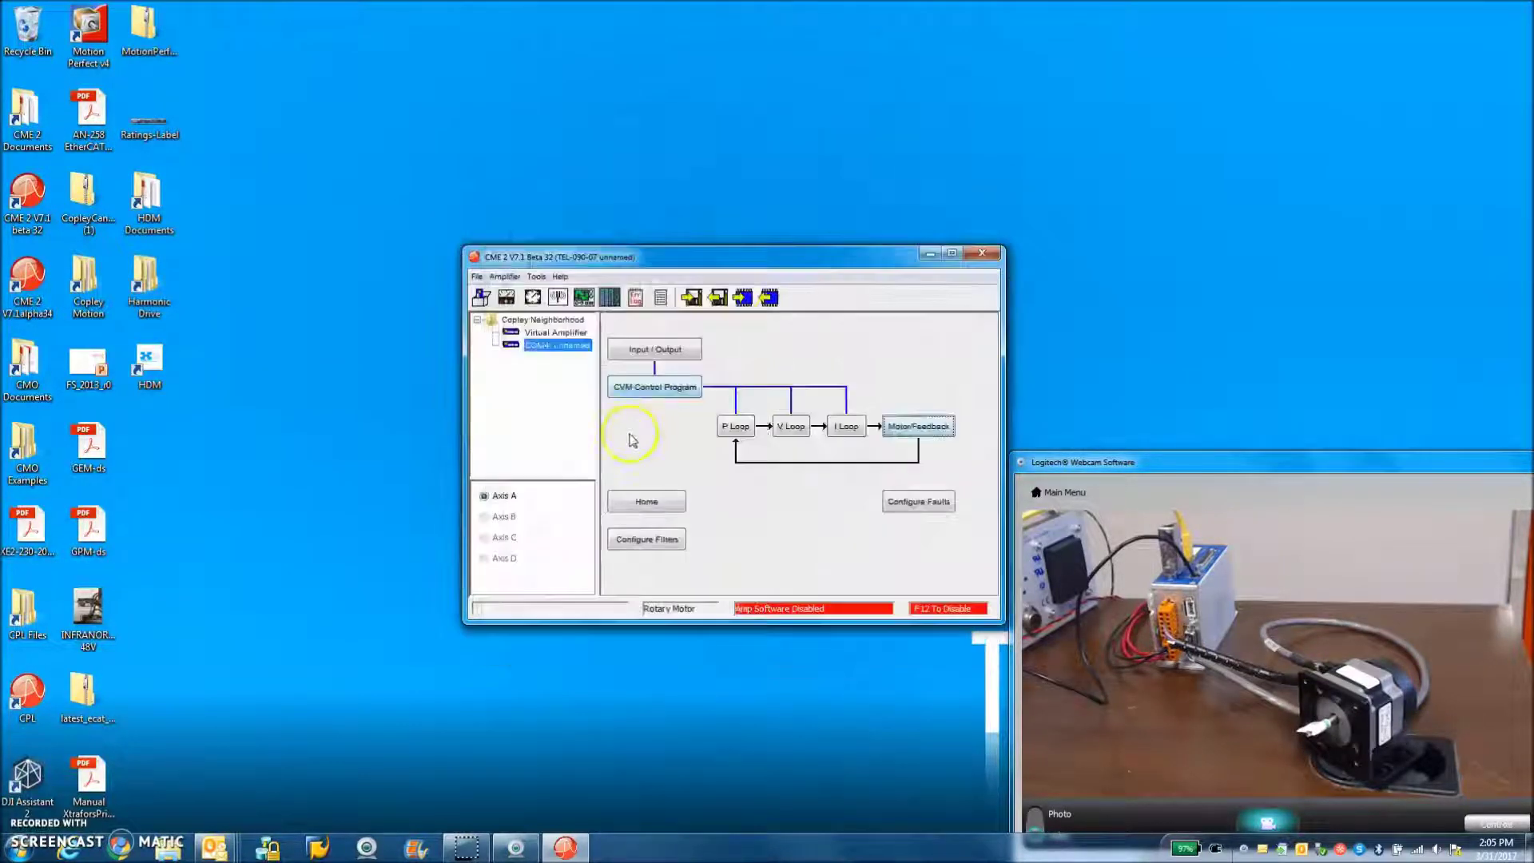
{"action": "left_click", "coordinate": [607, 307]}
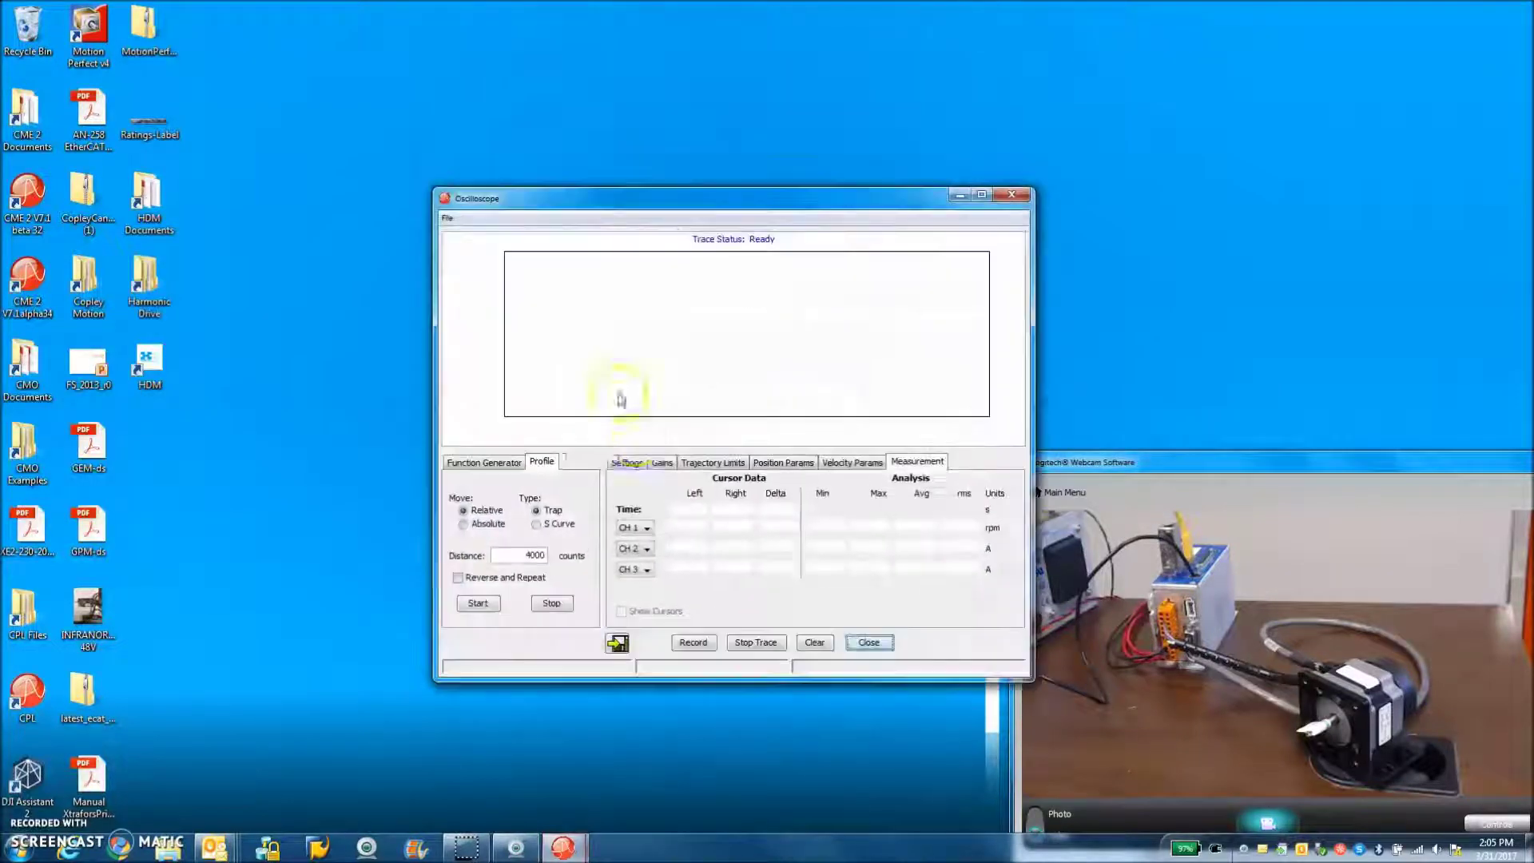
{"action": "left_click", "coordinate": [494, 462]}
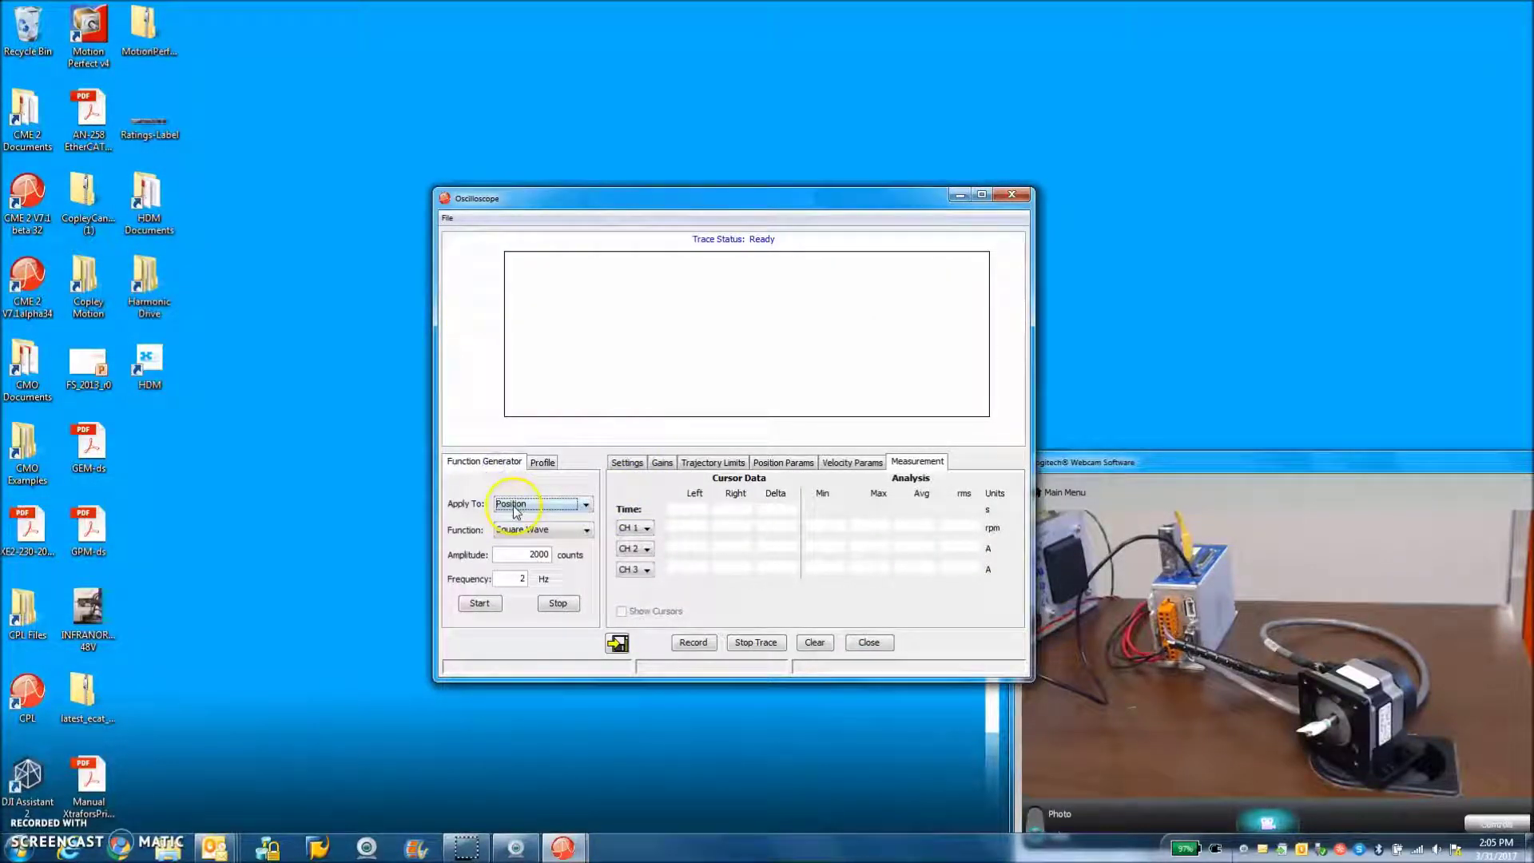
{"action": "left_click", "coordinate": [515, 504]}
{"action": "left_click", "coordinate": [514, 516]}
Auto-set the scope channels and capture a 0.1 A, 100 Hz square-wave current trace
{"action": "left_click", "coordinate": [628, 462]}
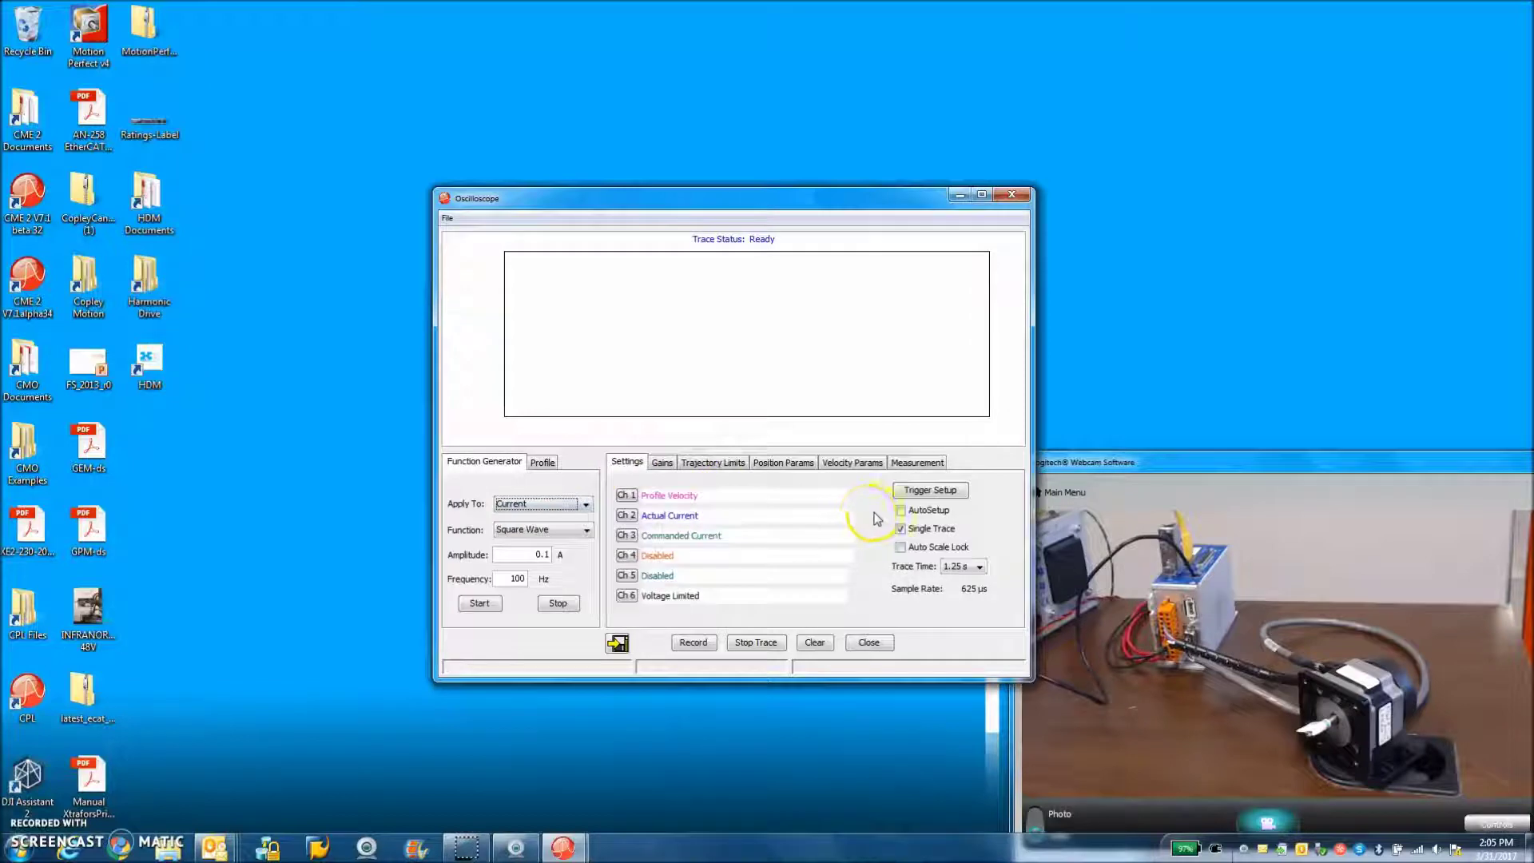
{"action": "left_click", "coordinate": [901, 510]}
{"action": "left_click", "coordinate": [479, 603]}
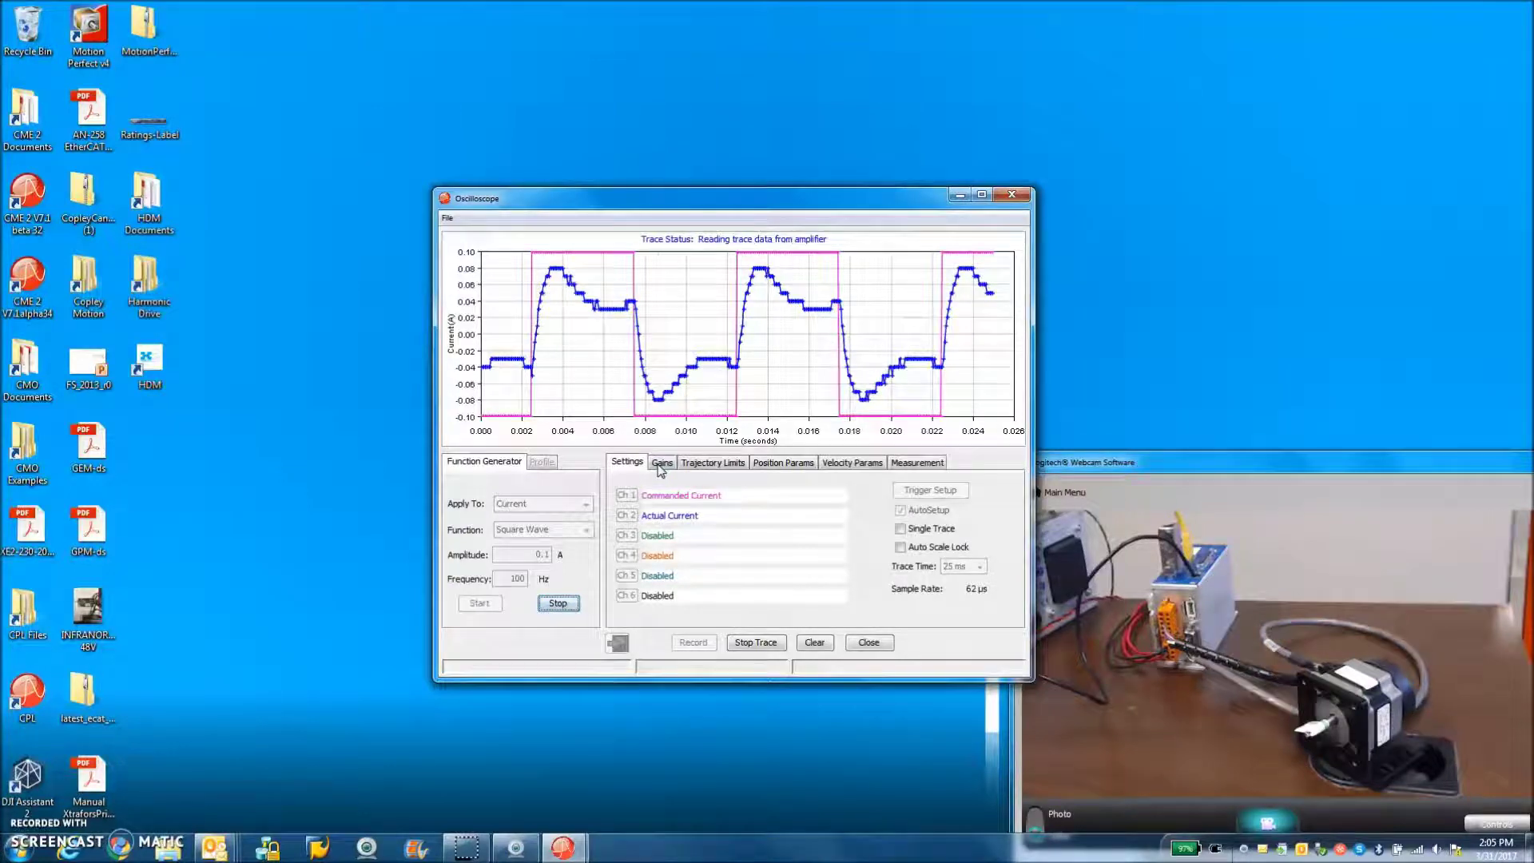
{"action": "left_click", "coordinate": [661, 463]}
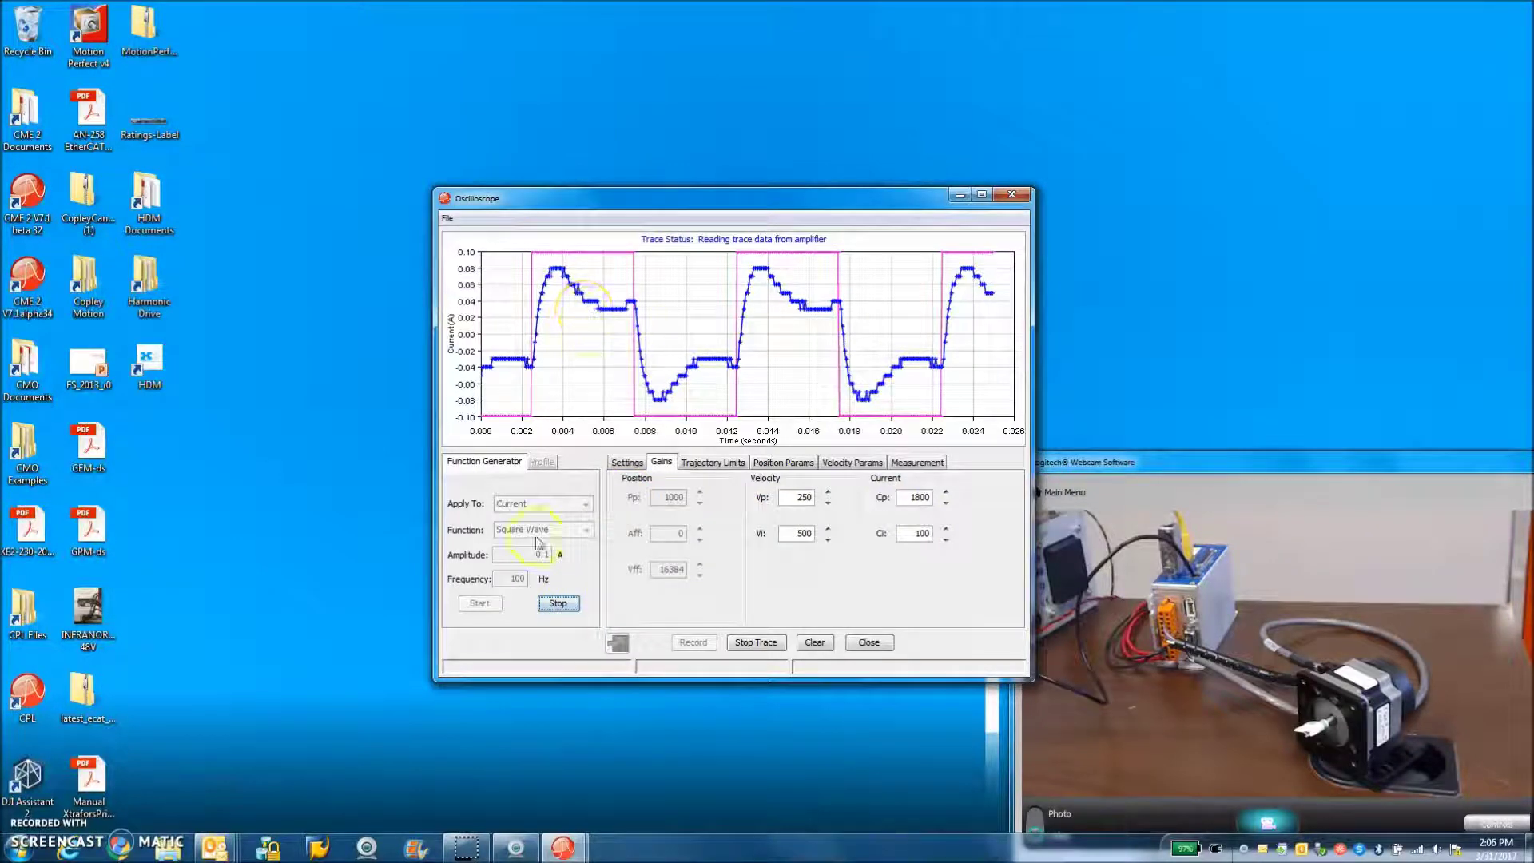
{"action": "left_click", "coordinate": [559, 605]}
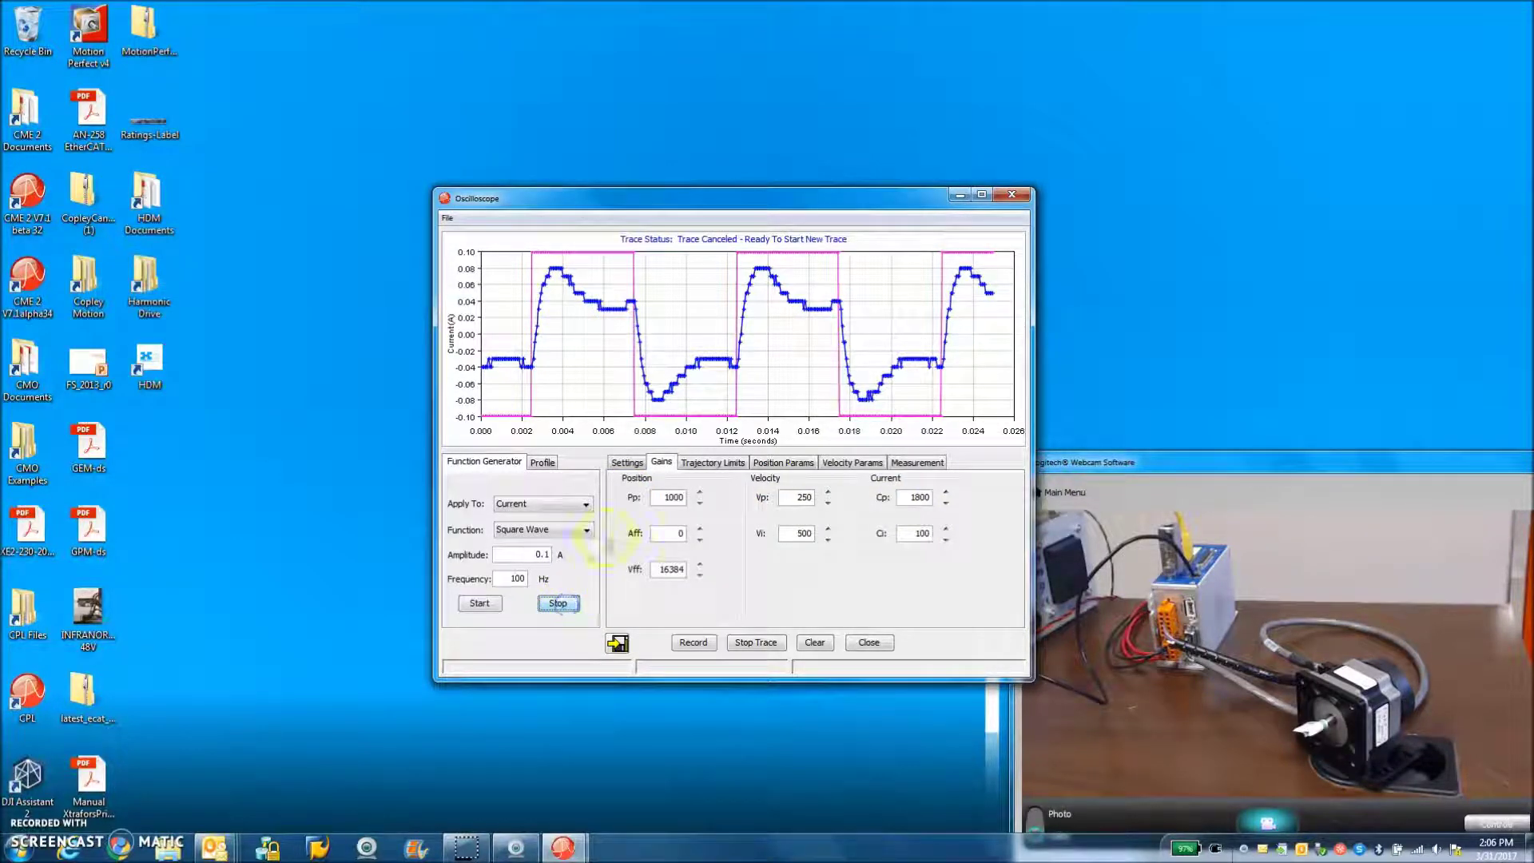
Apply the test signal to Velocity and trace Actual Current on channel 3
{"action": "left_click", "coordinate": [586, 504]}
{"action": "left_click", "coordinate": [535, 528]}
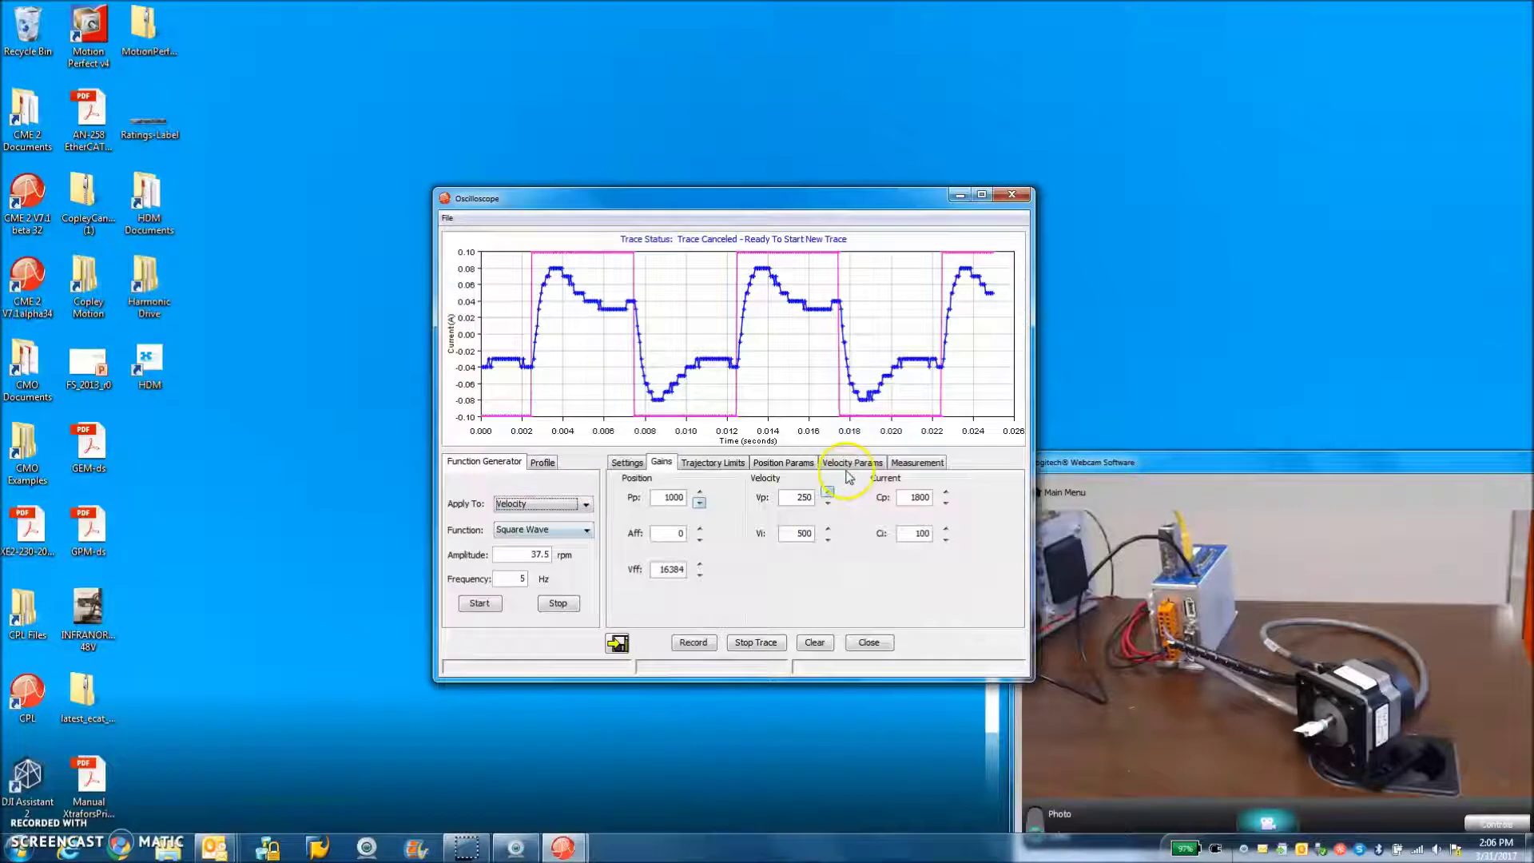
{"action": "left_click", "coordinate": [626, 462]}
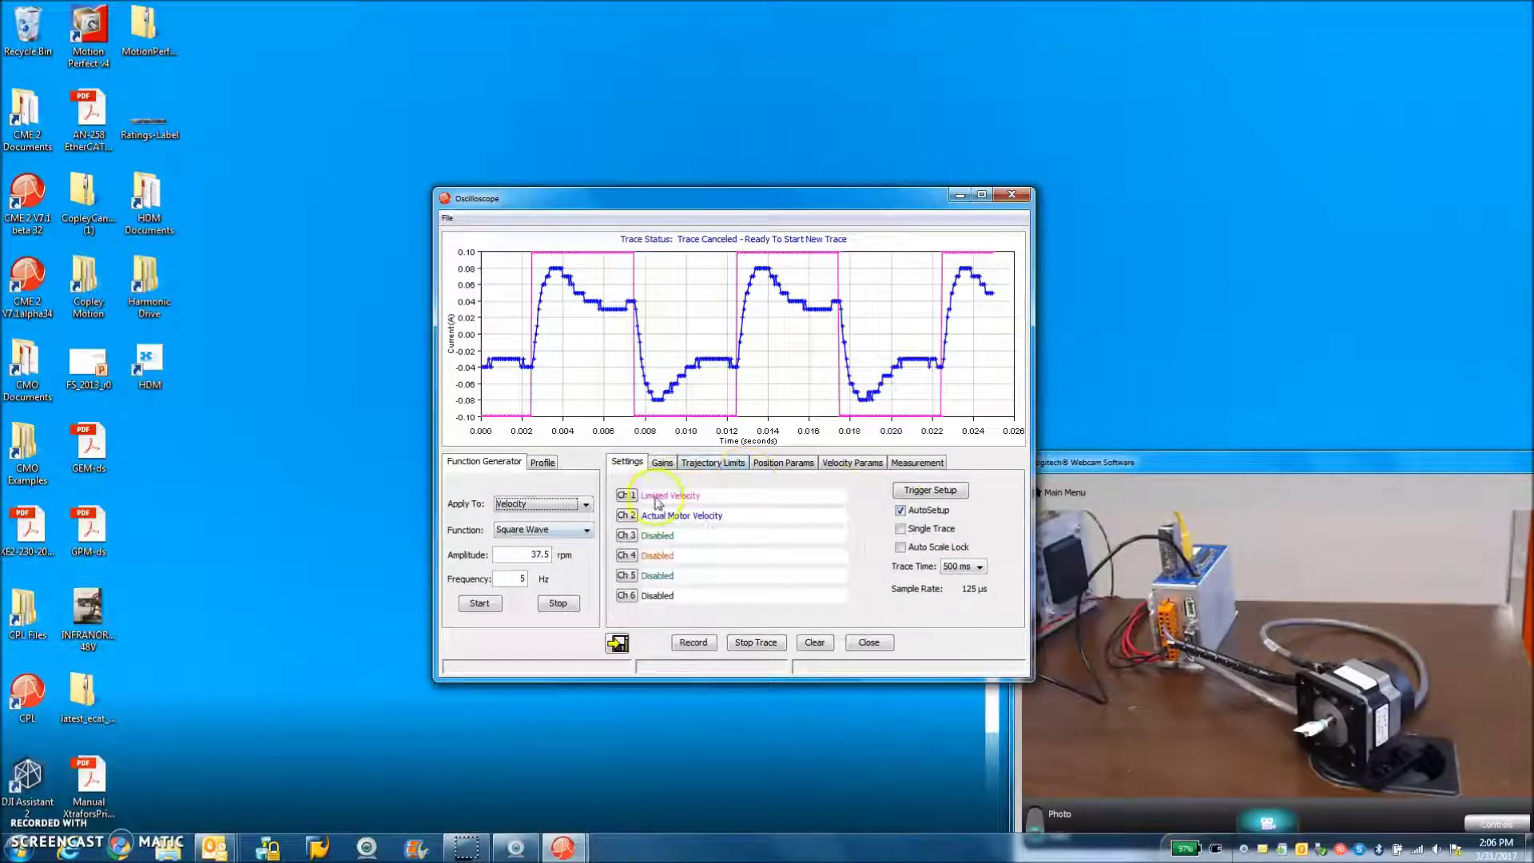
{"action": "left_click", "coordinate": [627, 535]}
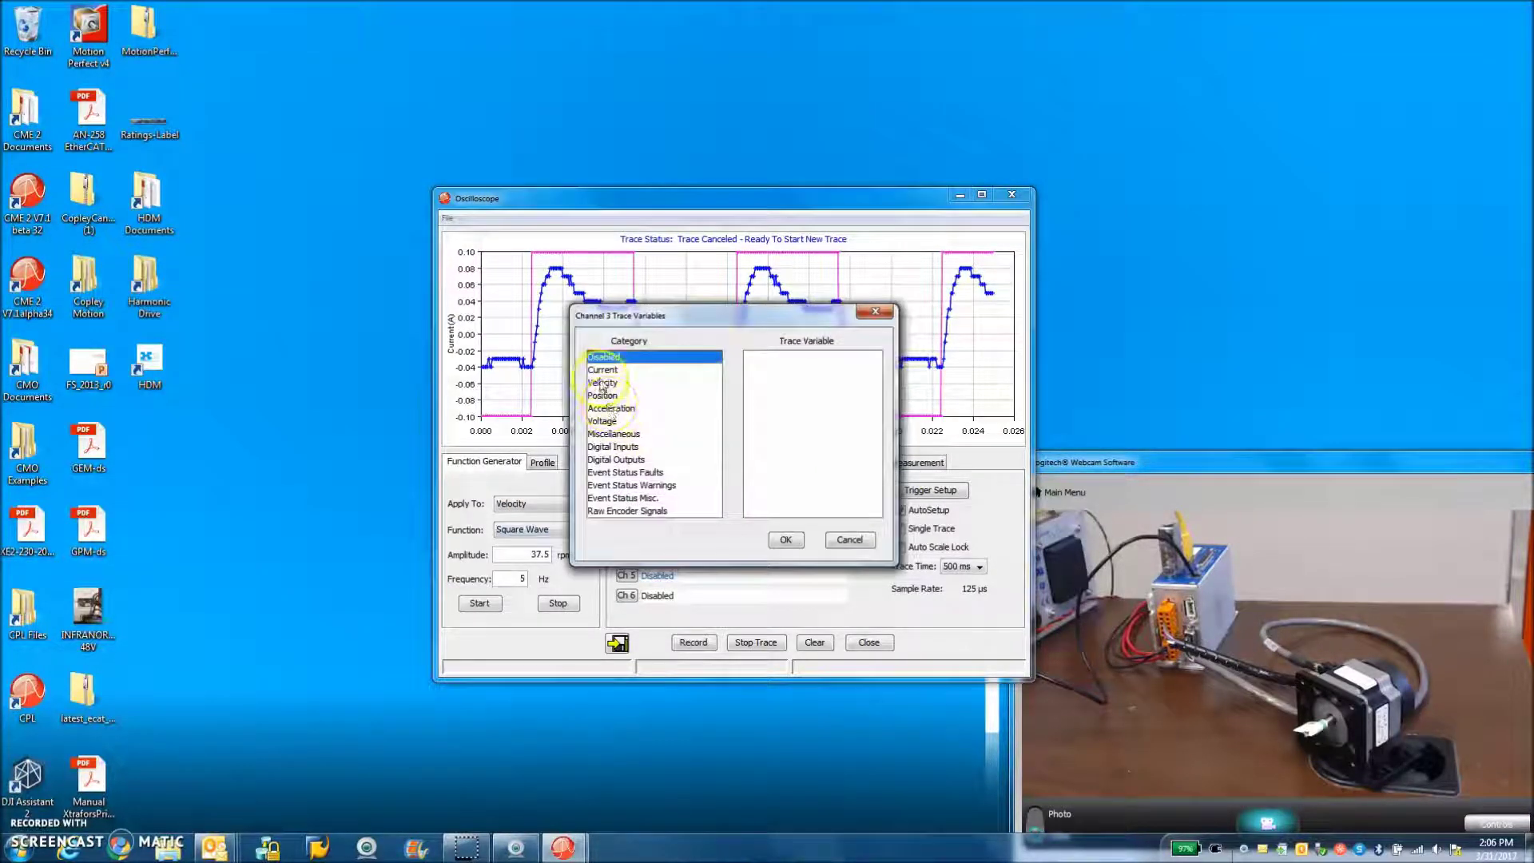
{"action": "left_click", "coordinate": [603, 370]}
{"action": "left_click", "coordinate": [772, 370]}
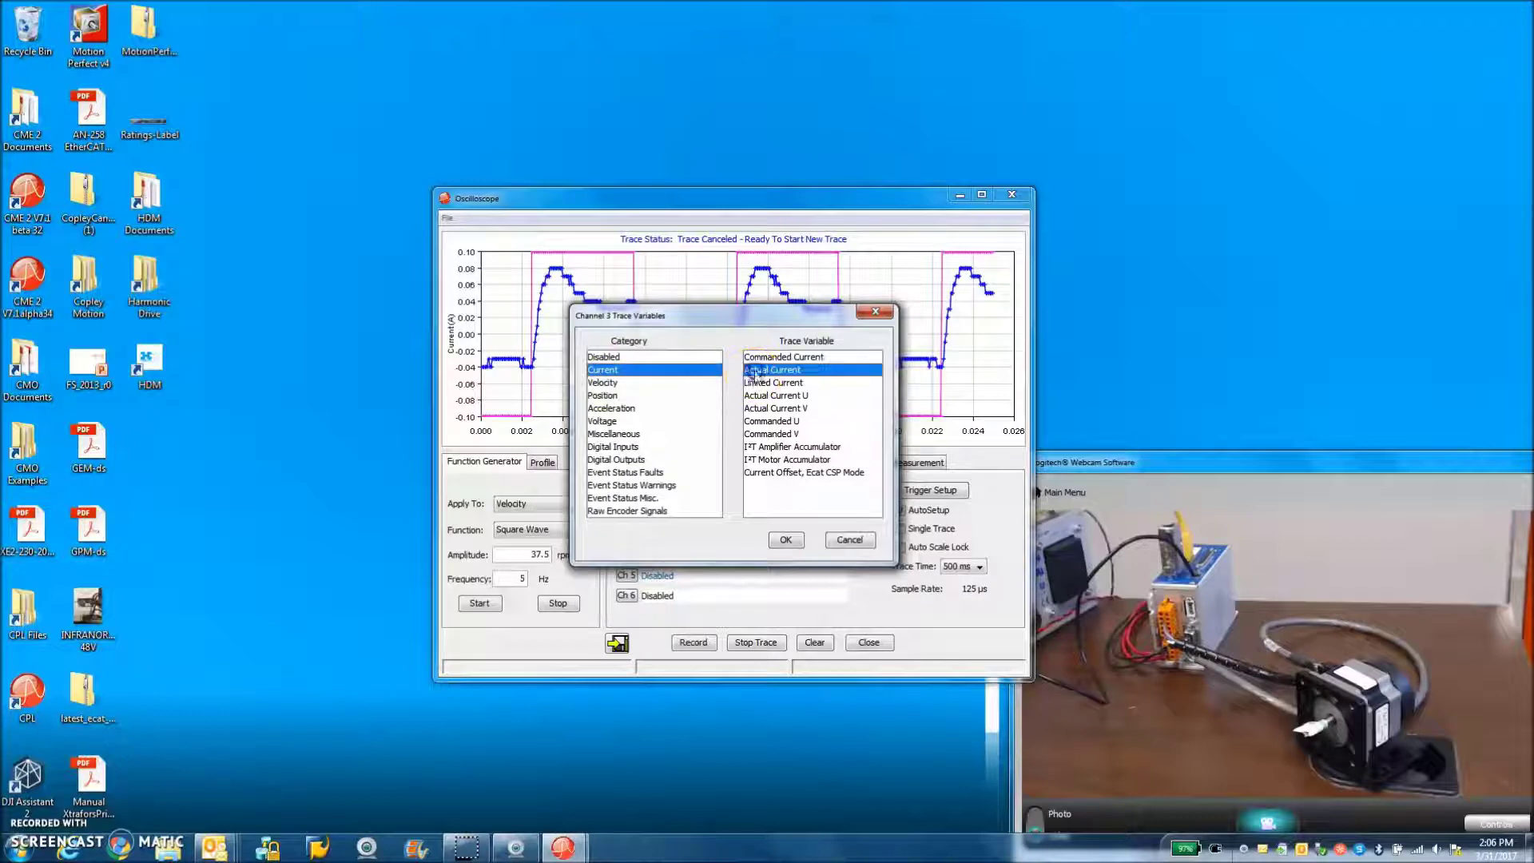
{"action": "left_click", "coordinate": [791, 541]}
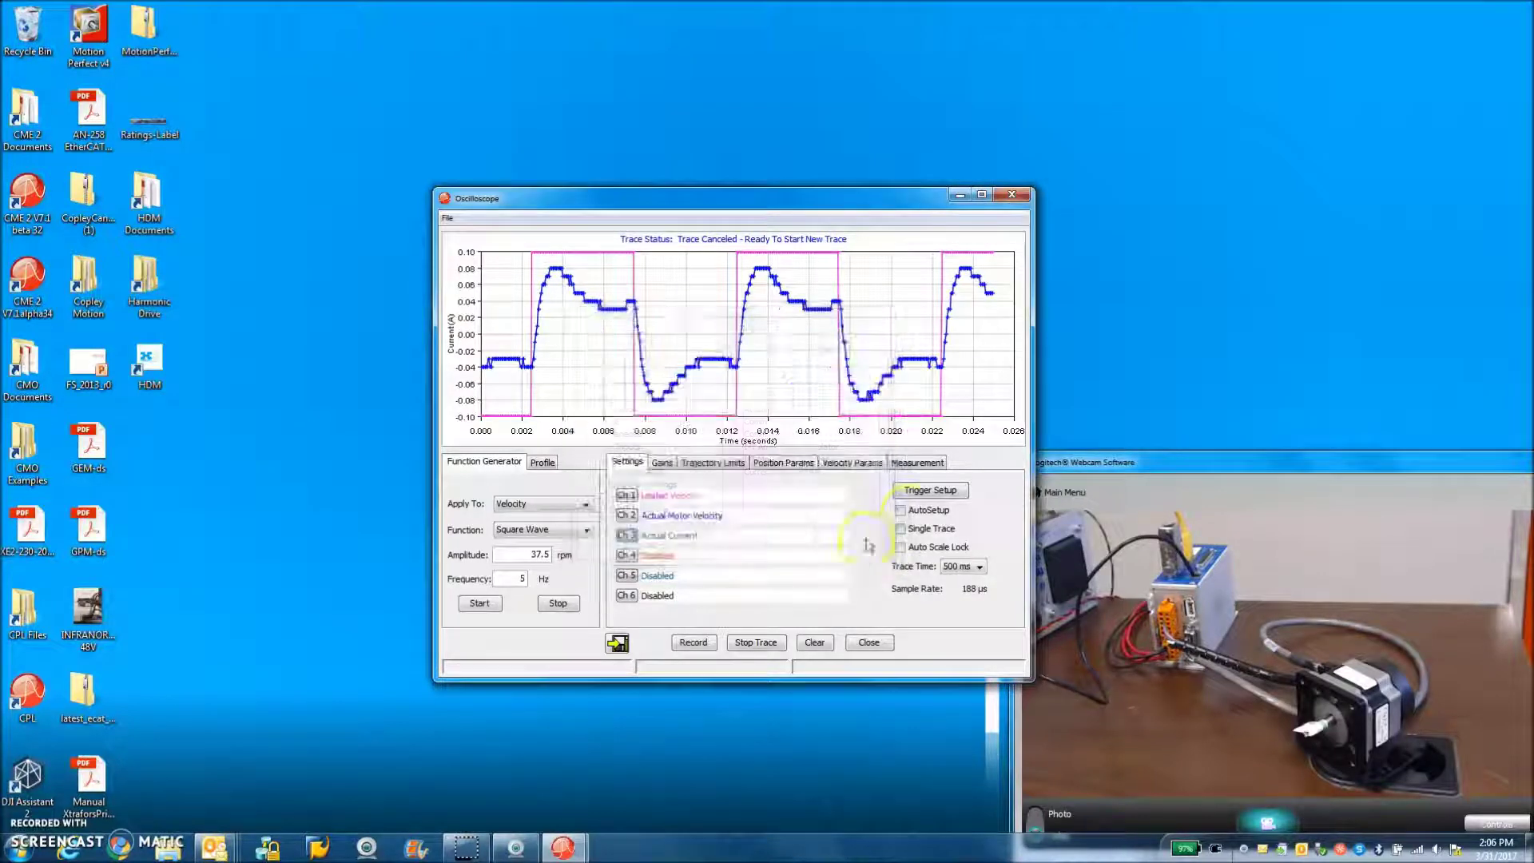
Capture a 37.5 rpm, 5 Hz square-wave velocity trace, zoom one pulse, then pick Disabled for channel 3
{"action": "left_click", "coordinate": [833, 467]}
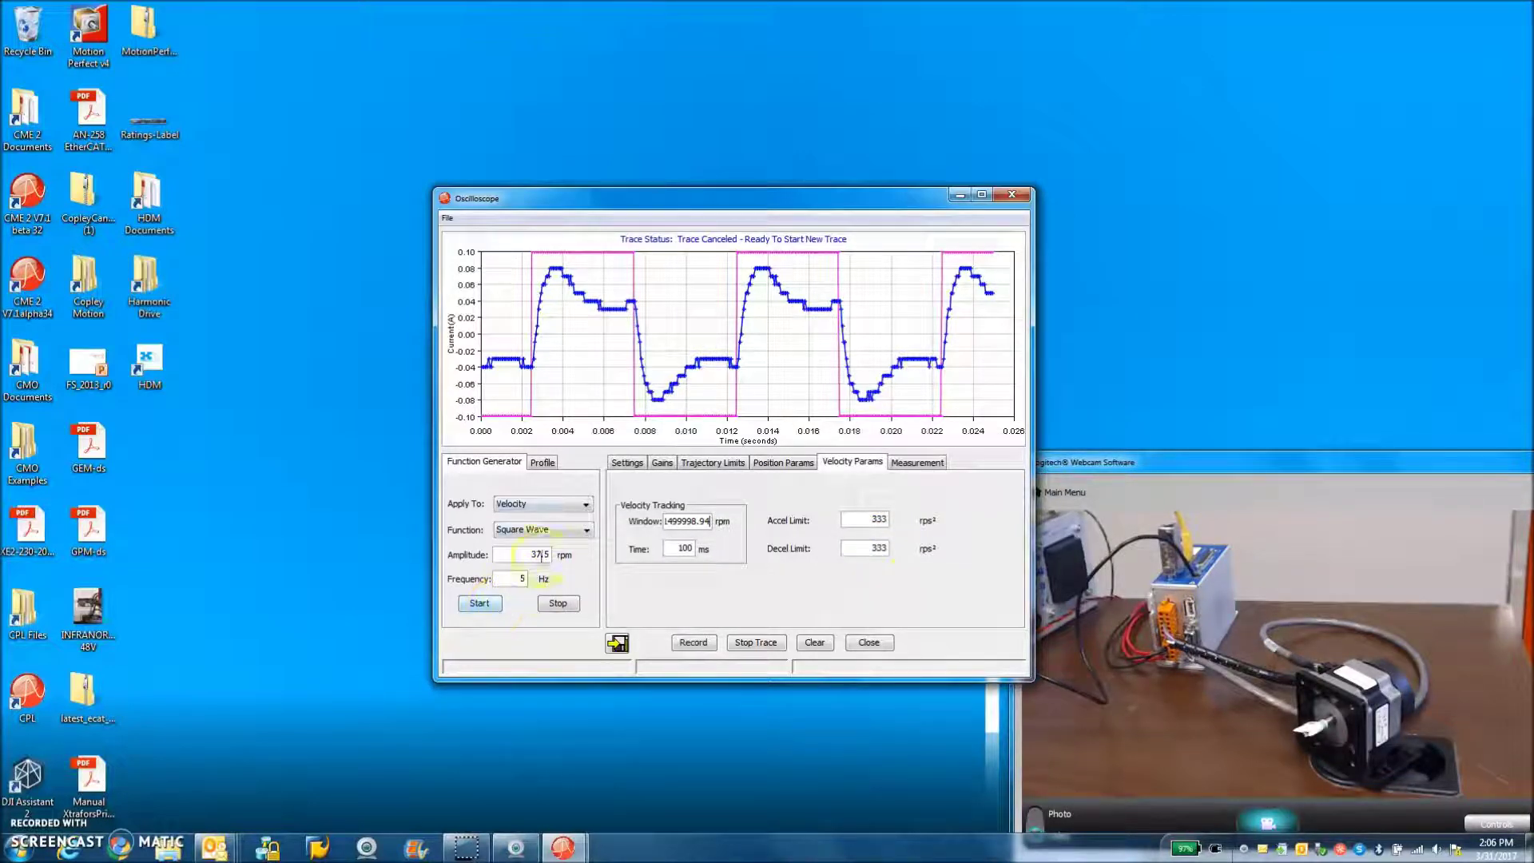
{"action": "left_click", "coordinate": [626, 463]}
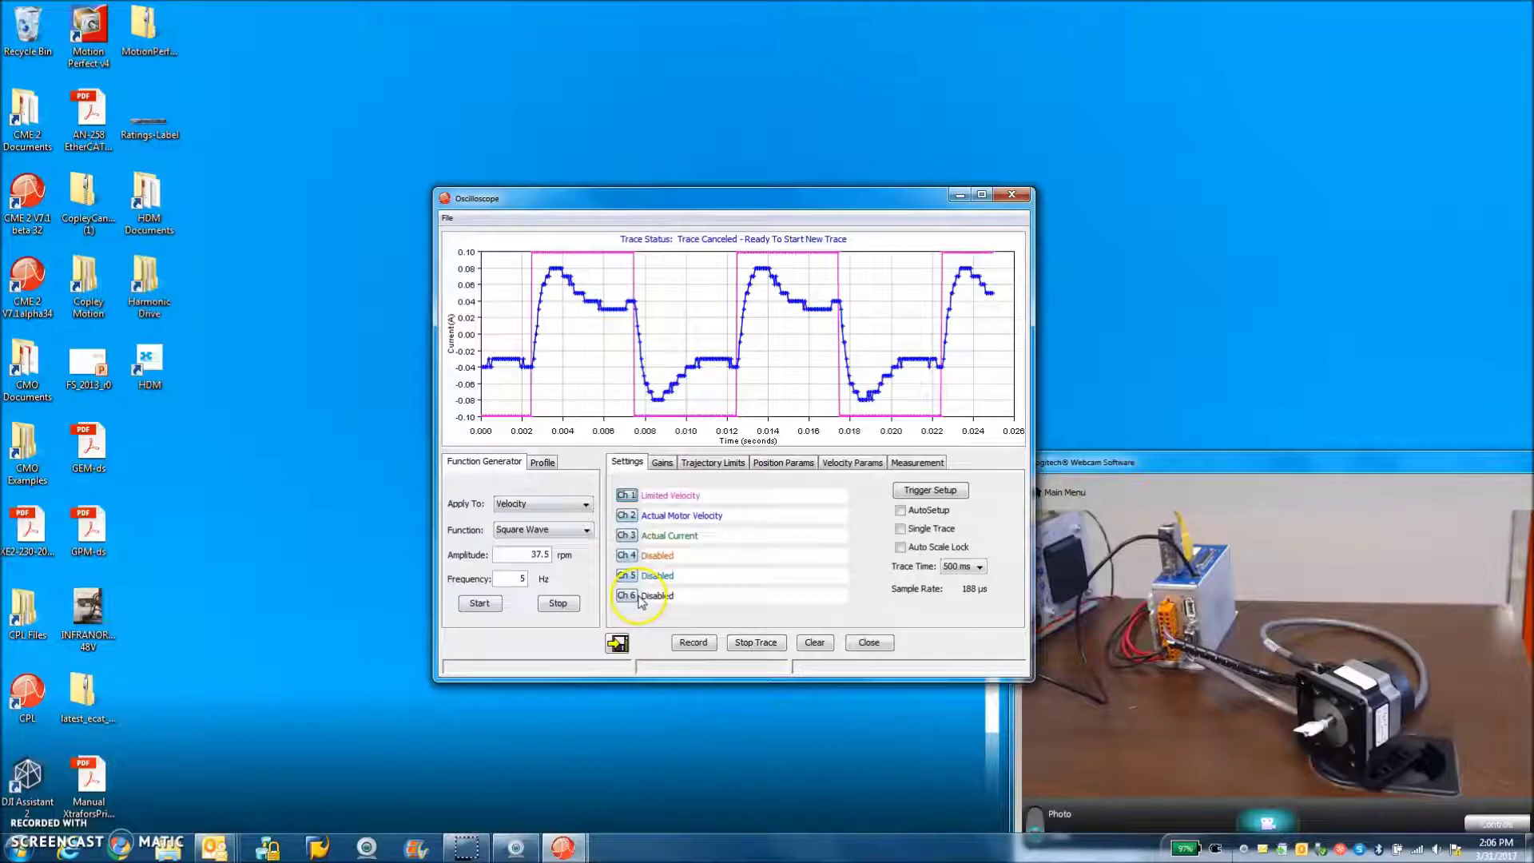
{"action": "left_click", "coordinate": [486, 606]}
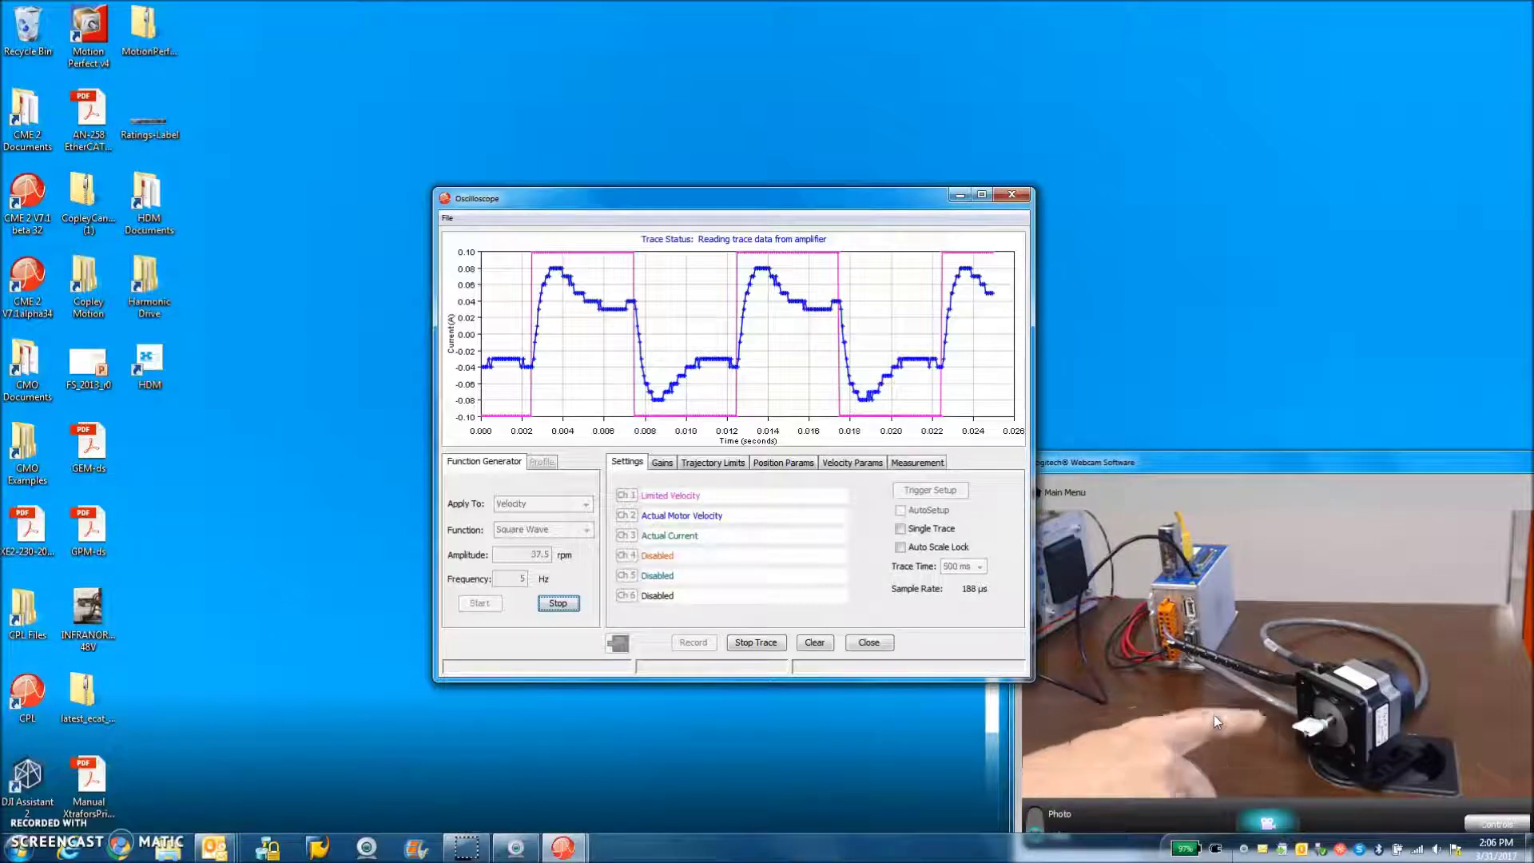
{"action": "left_click", "coordinate": [558, 604]}
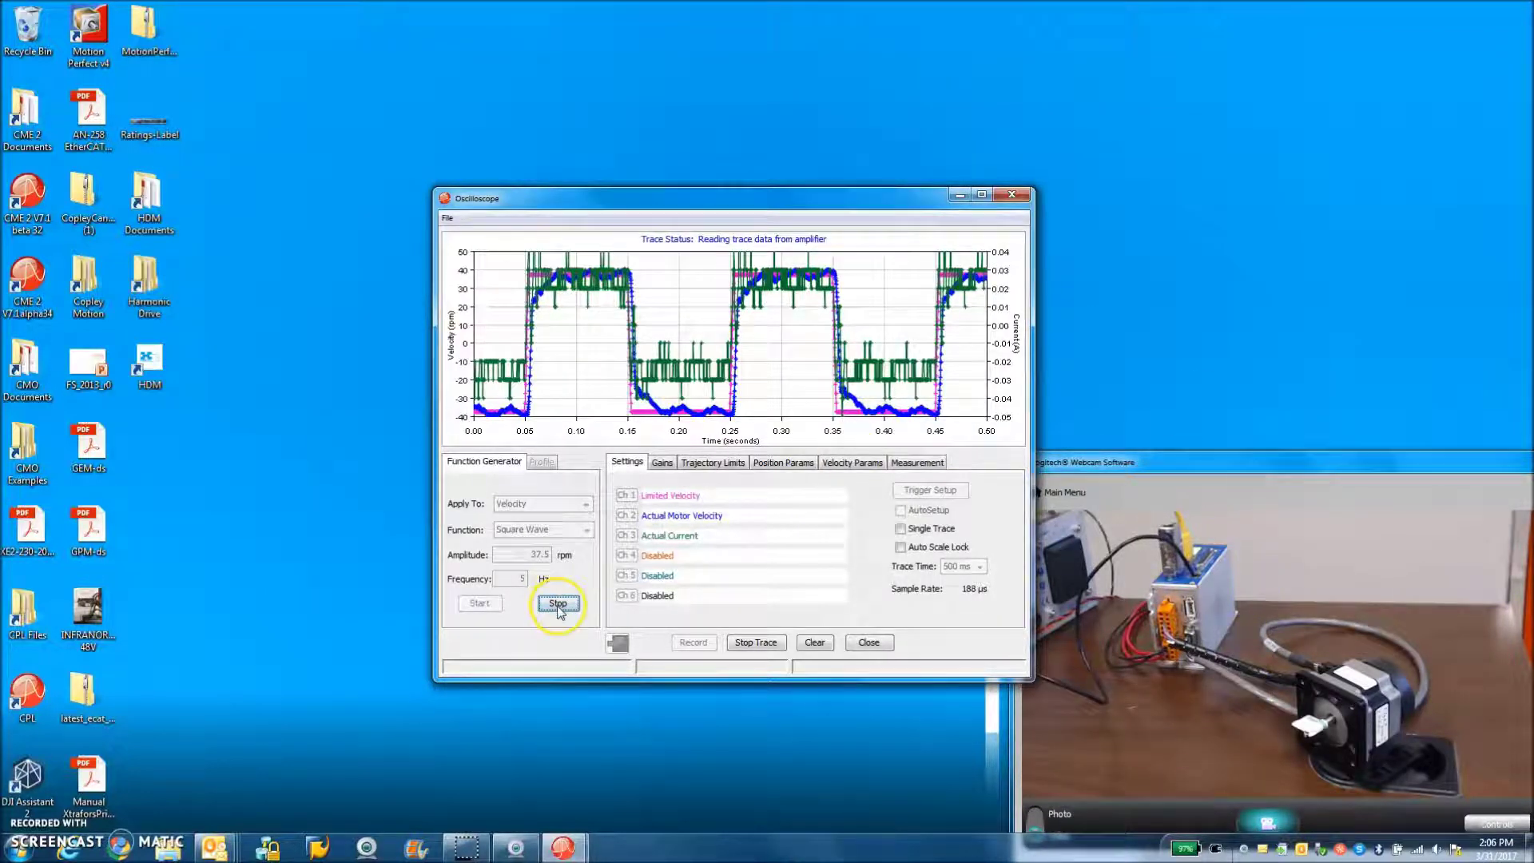
{"action": "left_click_drag", "start_coordinate": [505, 256], "coordinate": [668, 332]}
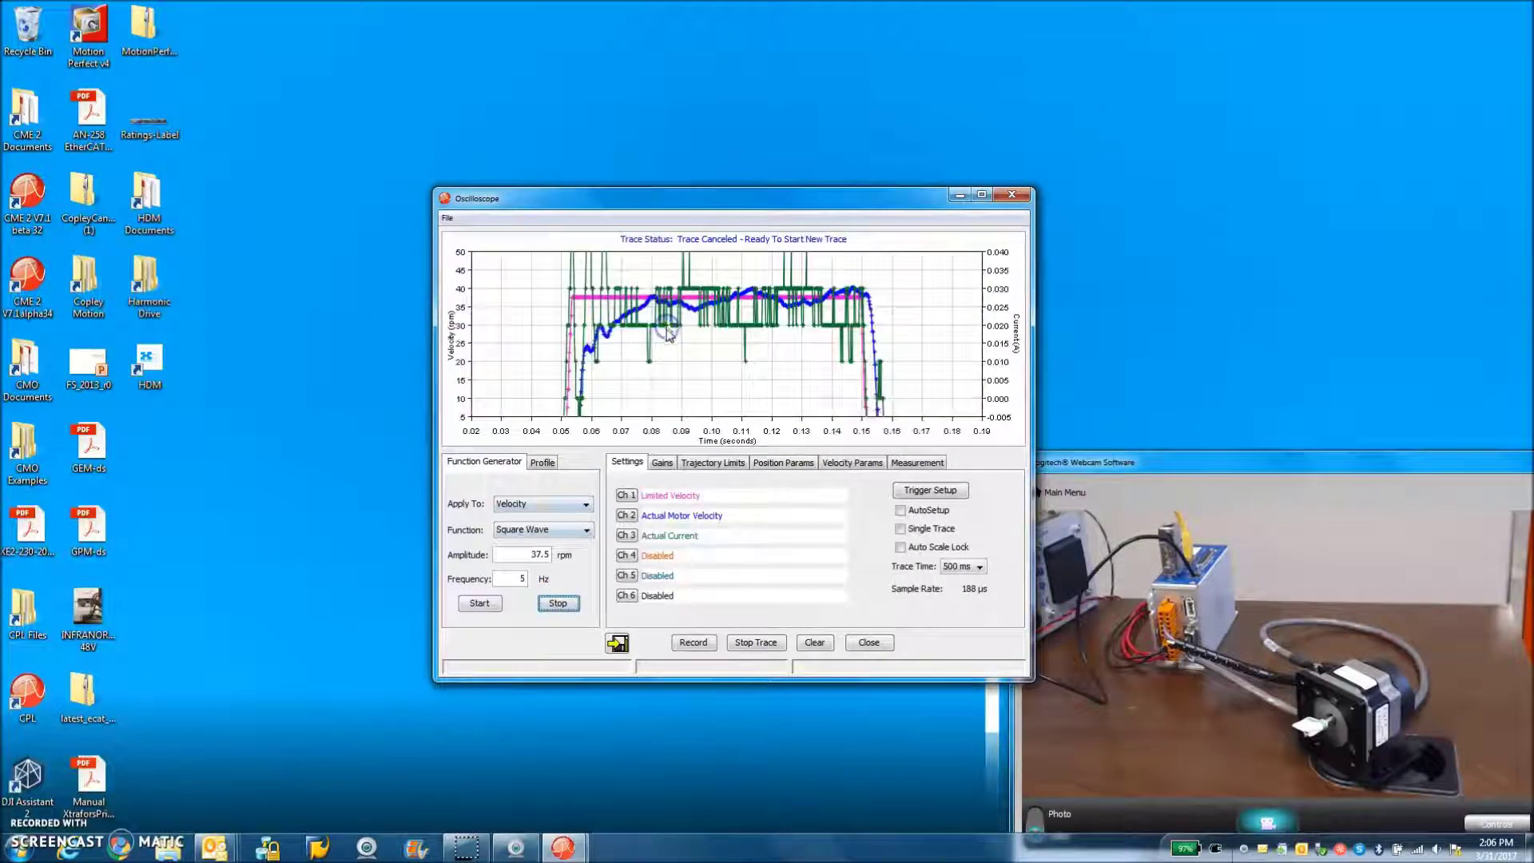
{"action": "left_click", "coordinate": [706, 377]}
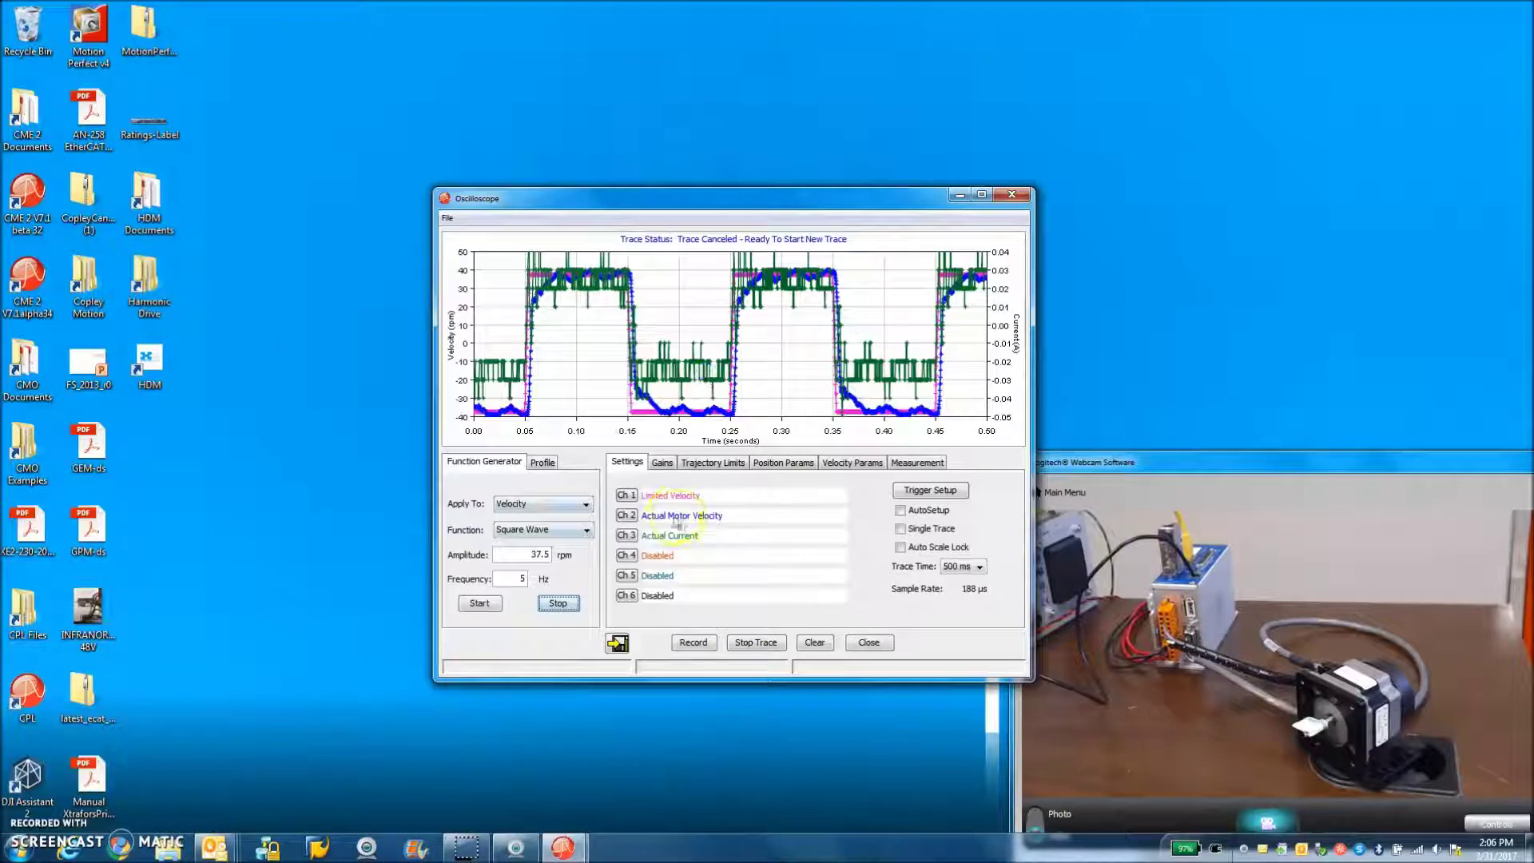
{"action": "left_click", "coordinate": [626, 536]}
{"action": "left_click", "coordinate": [600, 356]}
Run a velocity-only square-wave trace with channel 3 disabled and zoom into one step
{"action": "left_click", "coordinate": [785, 539]}
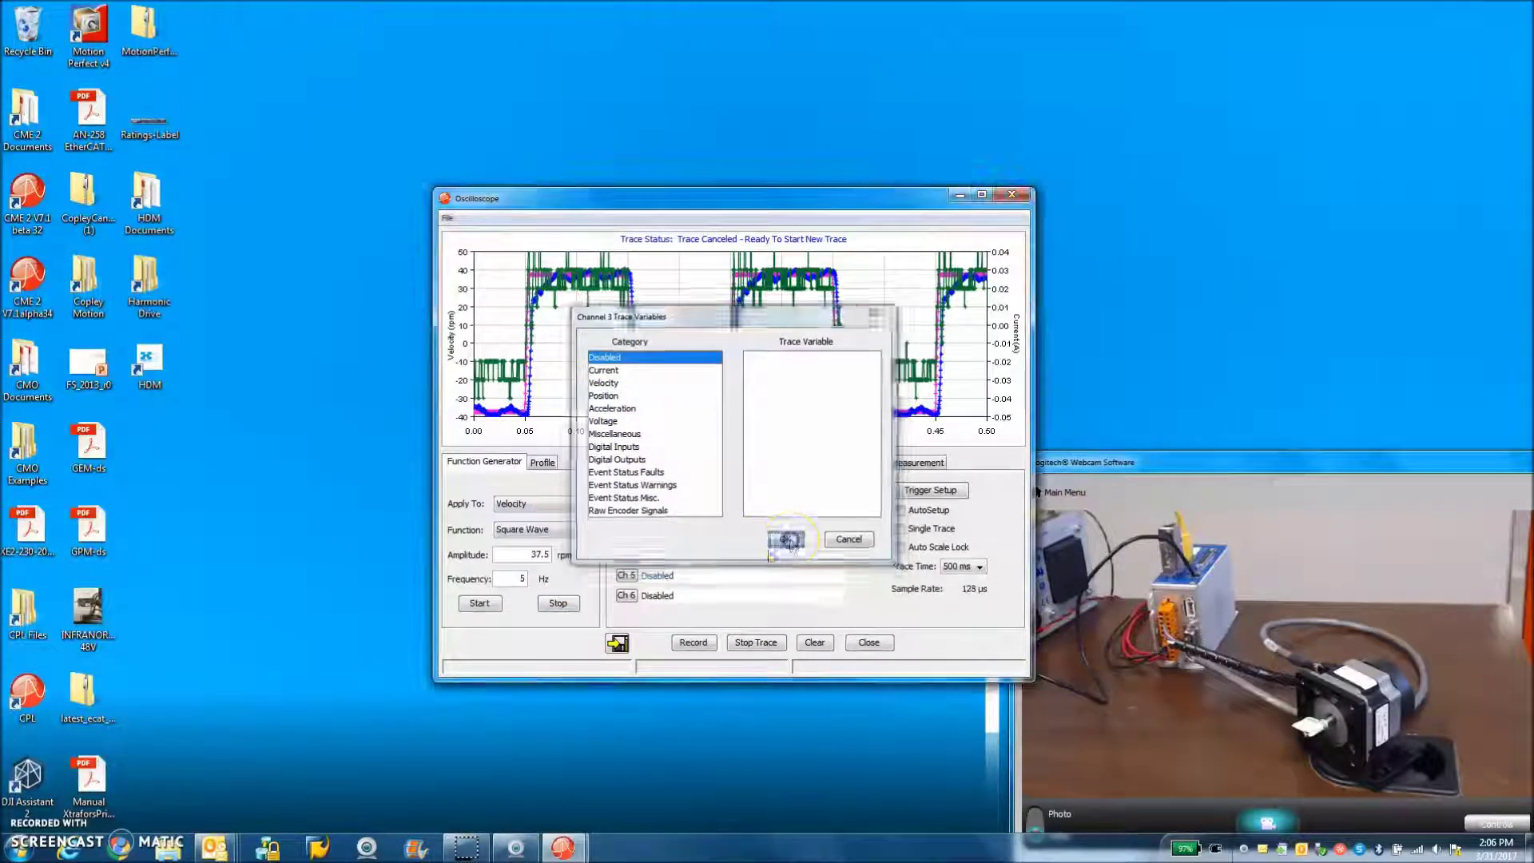
{"action": "left_click", "coordinate": [497, 605]}
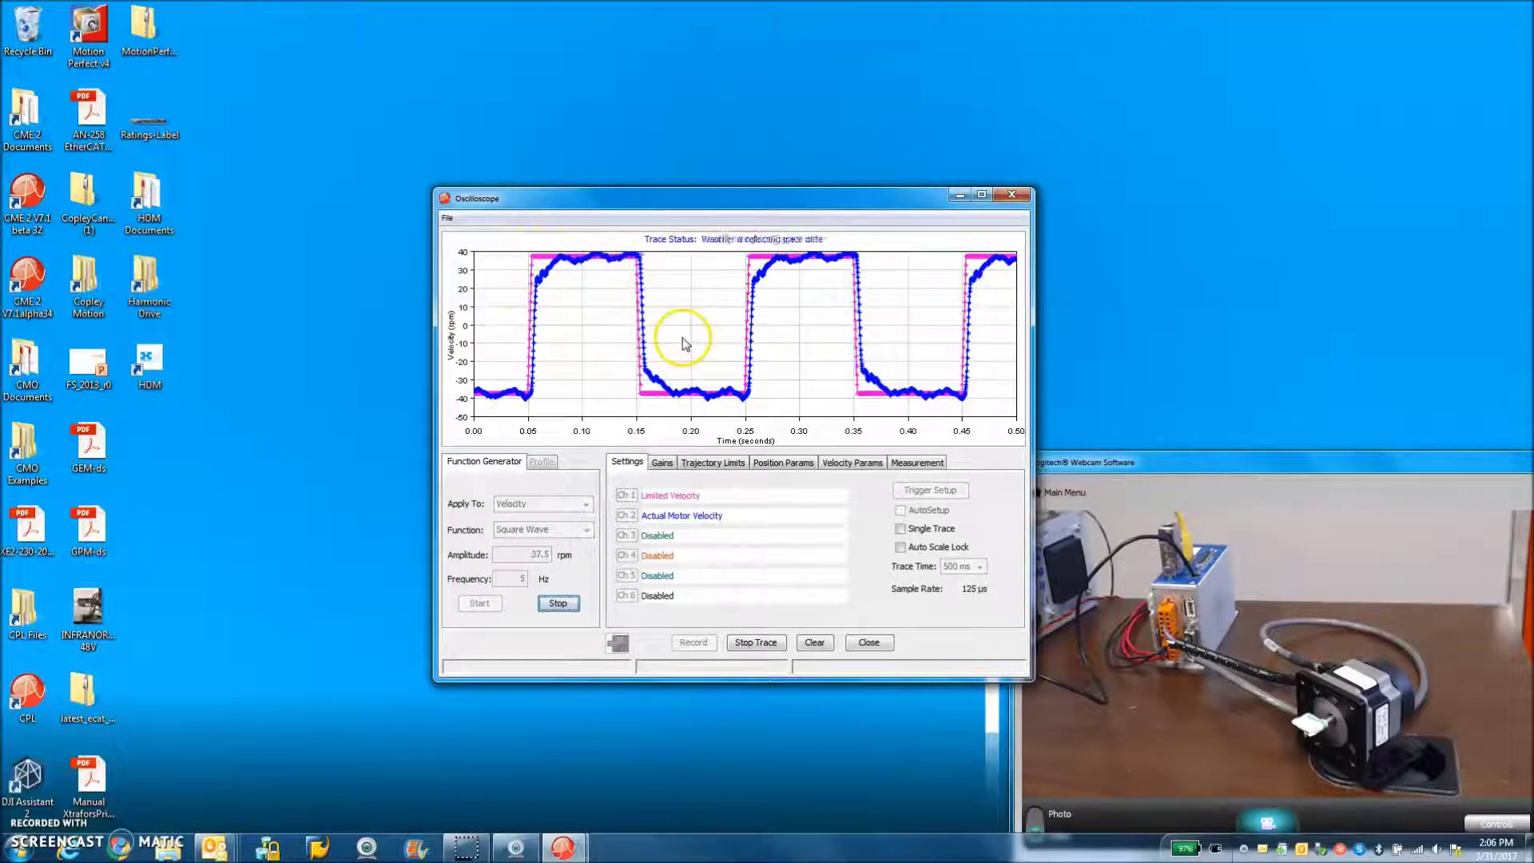
{"action": "left_click_drag", "start_coordinate": [497, 241], "coordinate": [657, 278]}
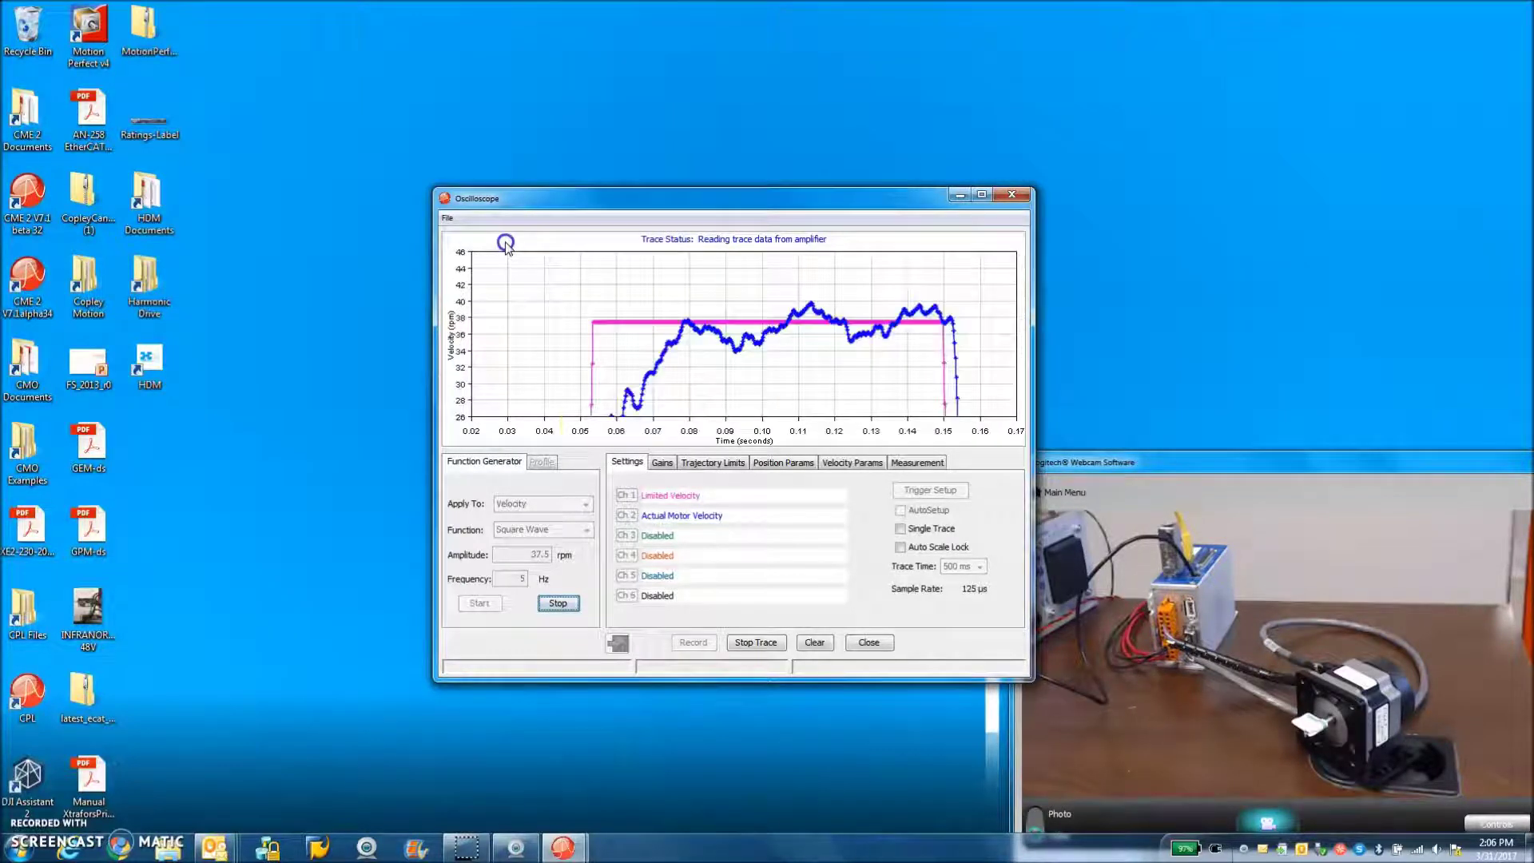
Raise velocity gain Vp to 500, then restore it to 250
{"action": "left_click", "coordinate": [714, 463]}
{"action": "left_click", "coordinate": [662, 463]}
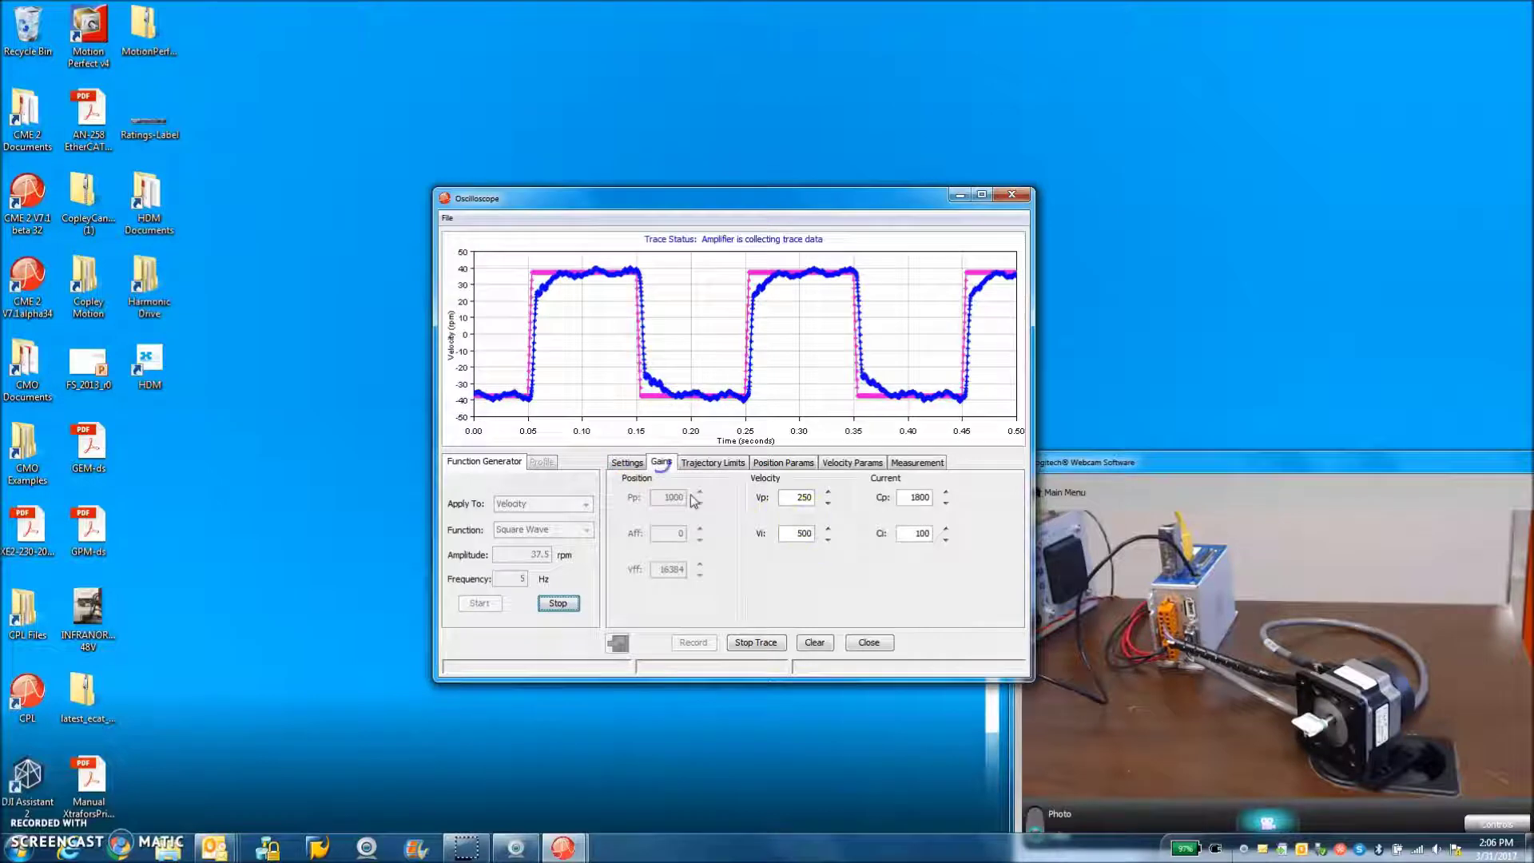
{"action": "double_click", "coordinate": [804, 498]}
{"action": "type", "text": "50"}
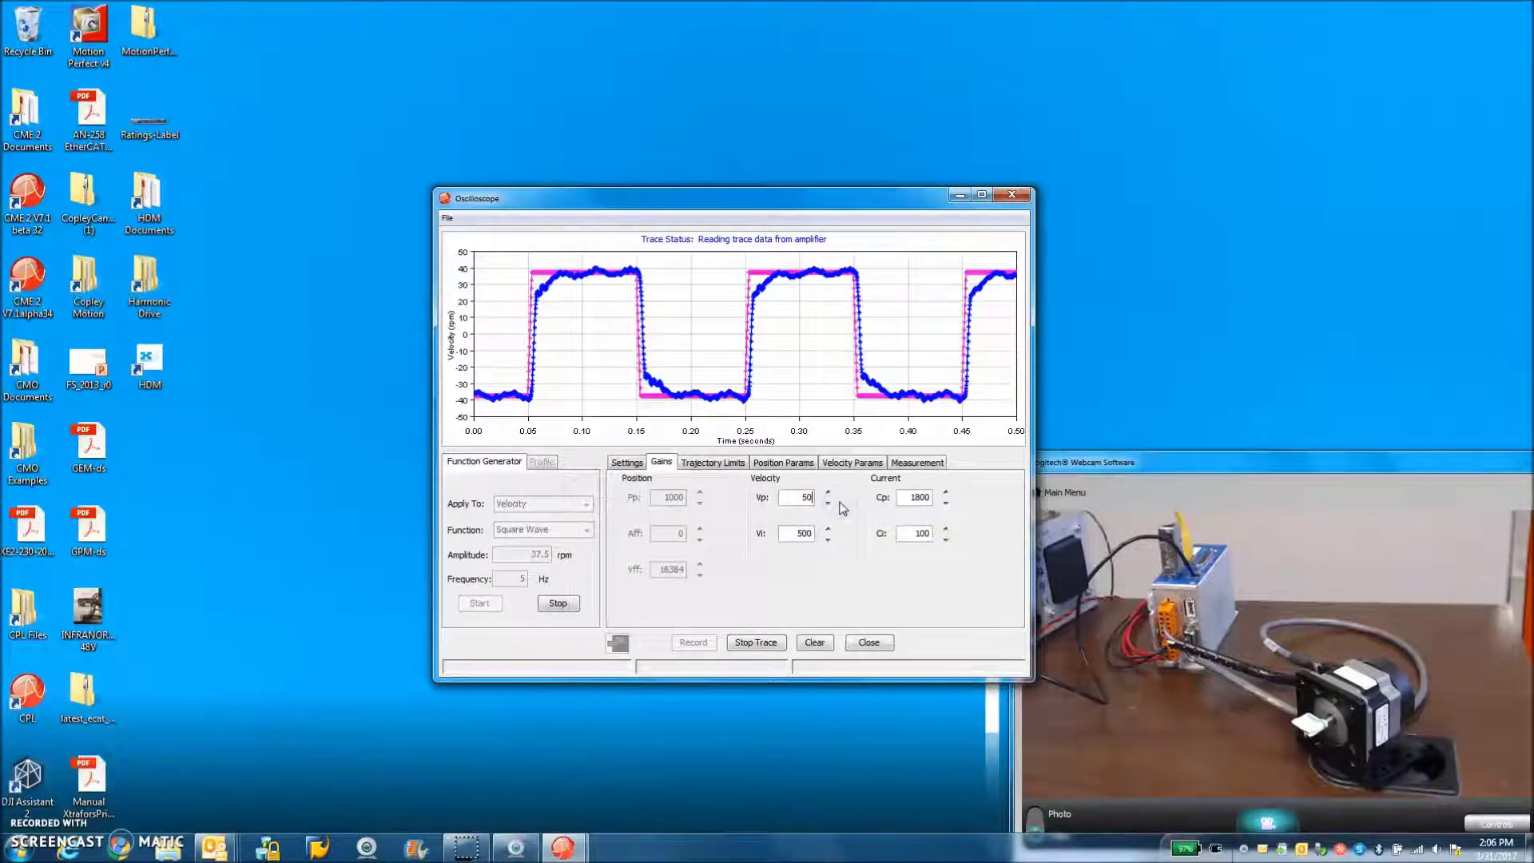
{"action": "type", "text": "0"}
{"action": "double_click", "coordinate": [822, 497]}
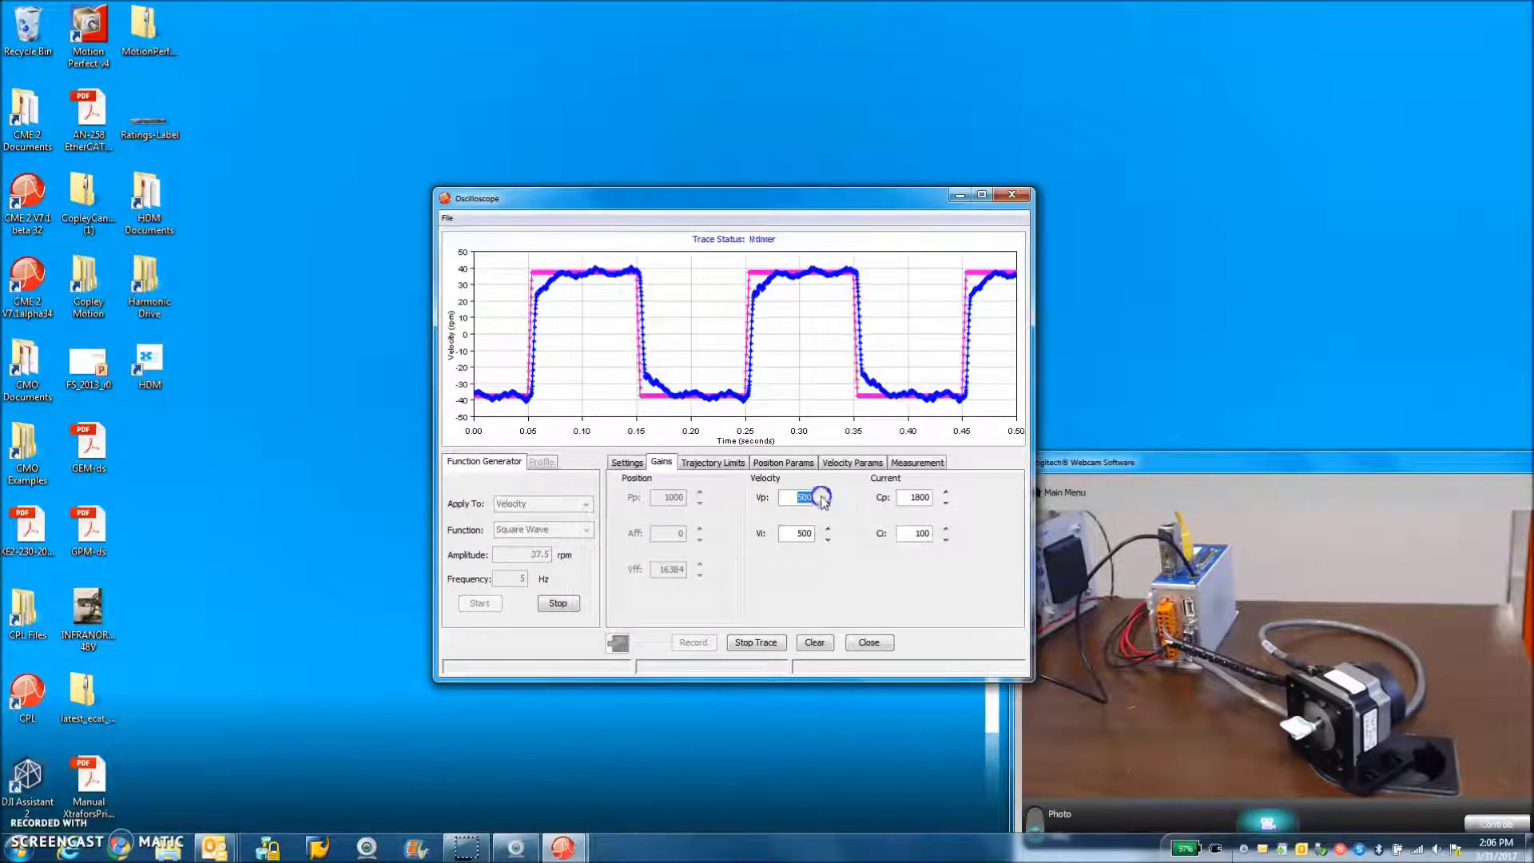
{"action": "type", "text": "250"}
{"action": "key", "text": "Tab"}
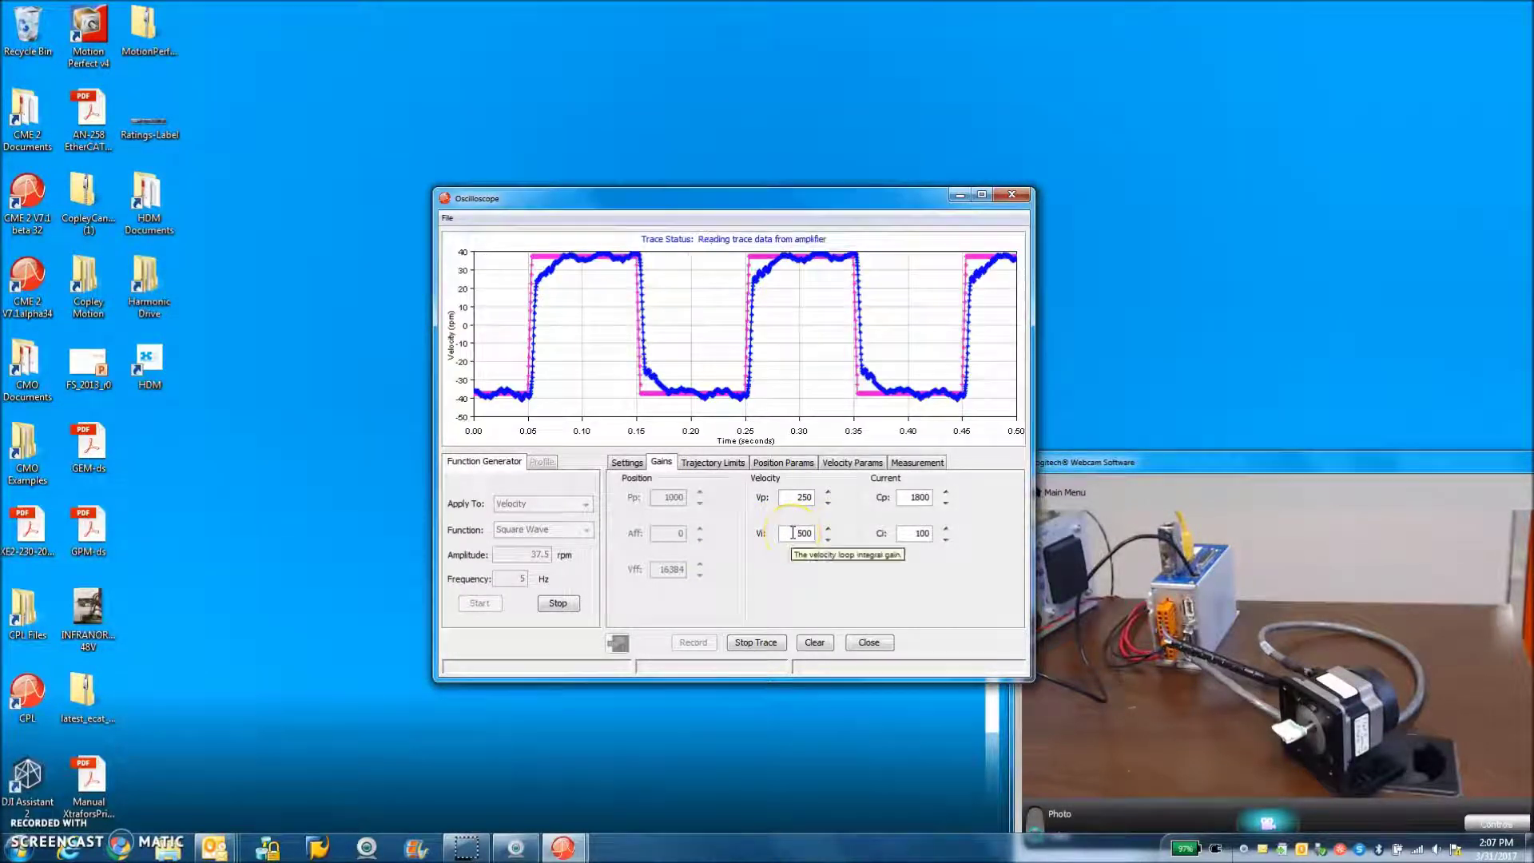
{"action": "left_click", "coordinate": [792, 532]}
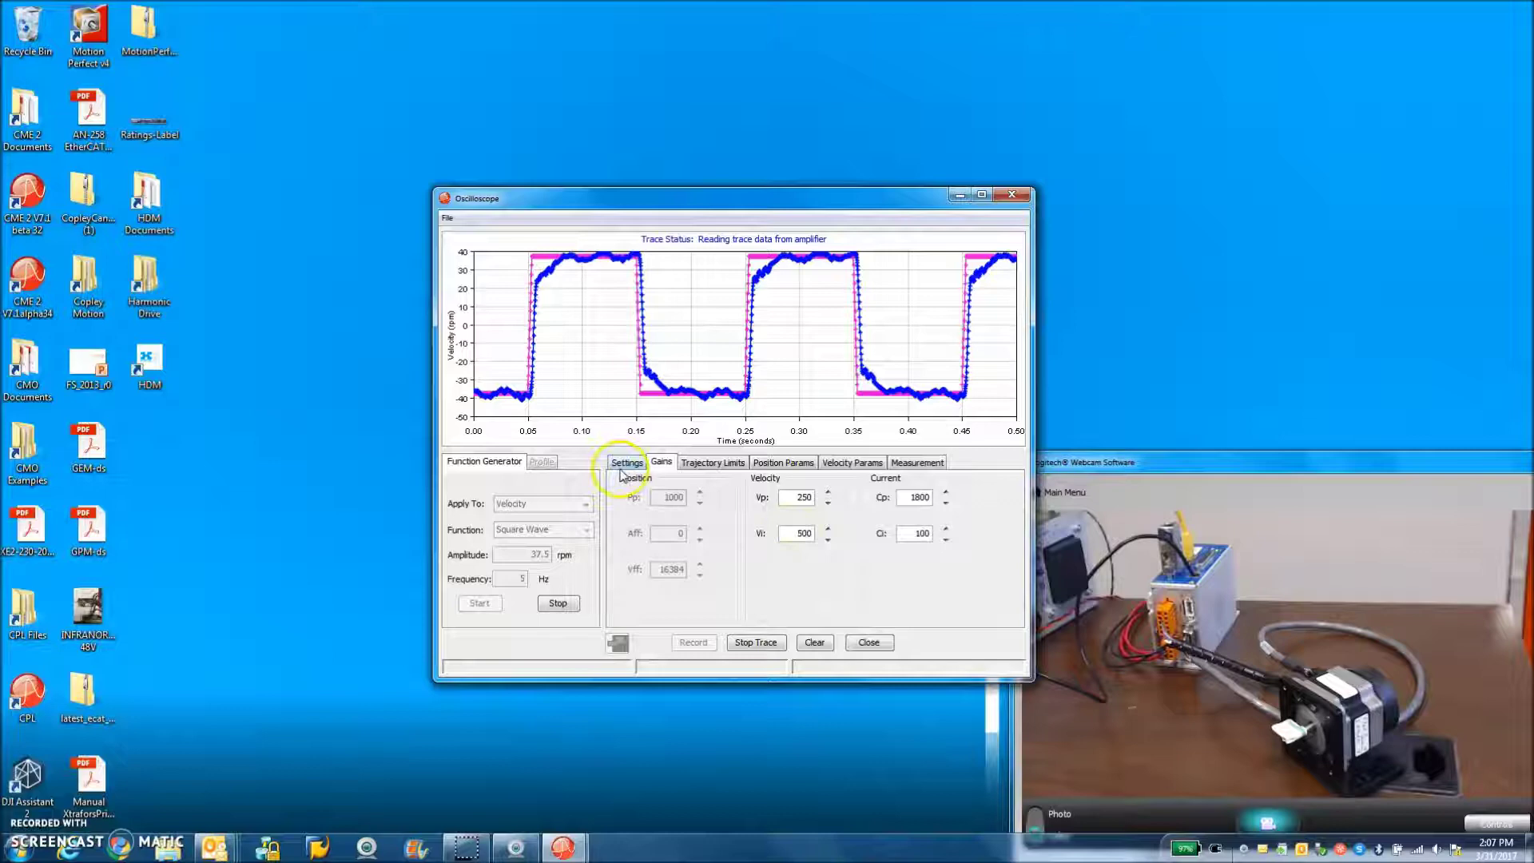
Stop the square wave and set up a 4000-count relative profile move
{"action": "left_click", "coordinate": [558, 604]}
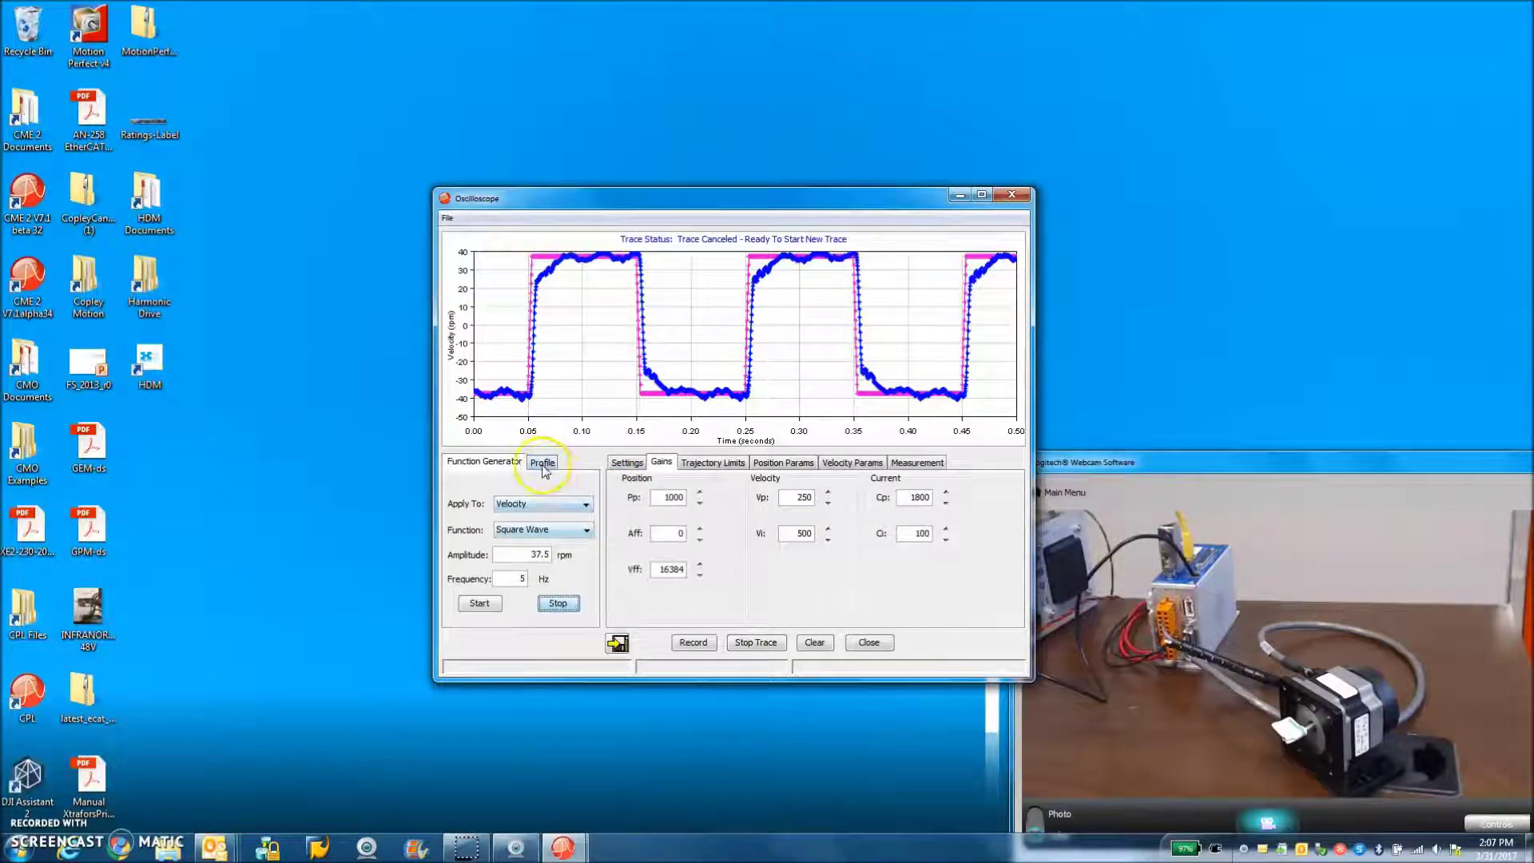
{"action": "left_click", "coordinate": [542, 462]}
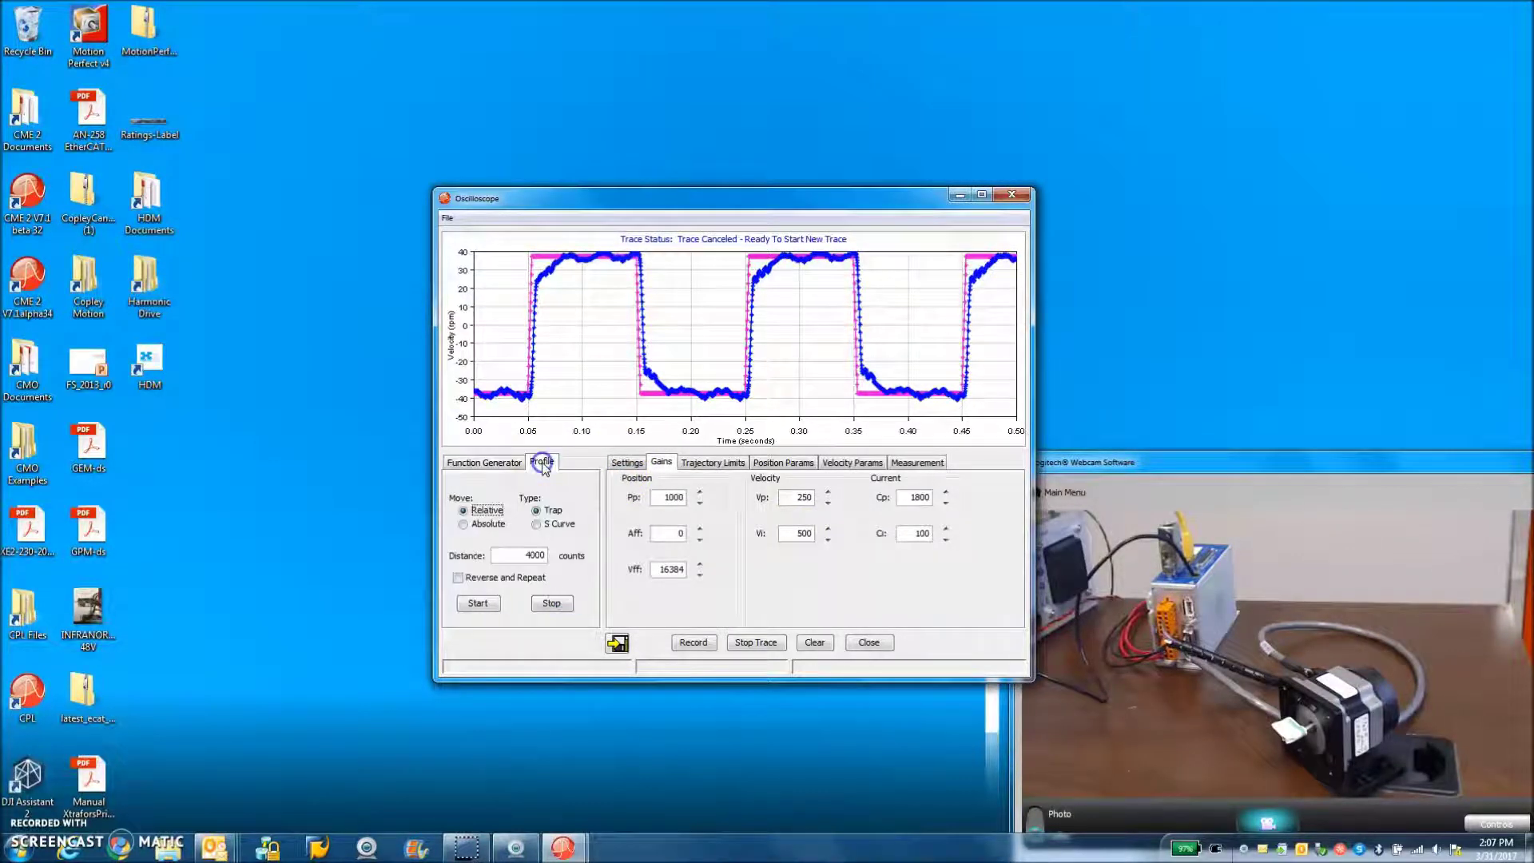
{"action": "left_click", "coordinate": [628, 464]}
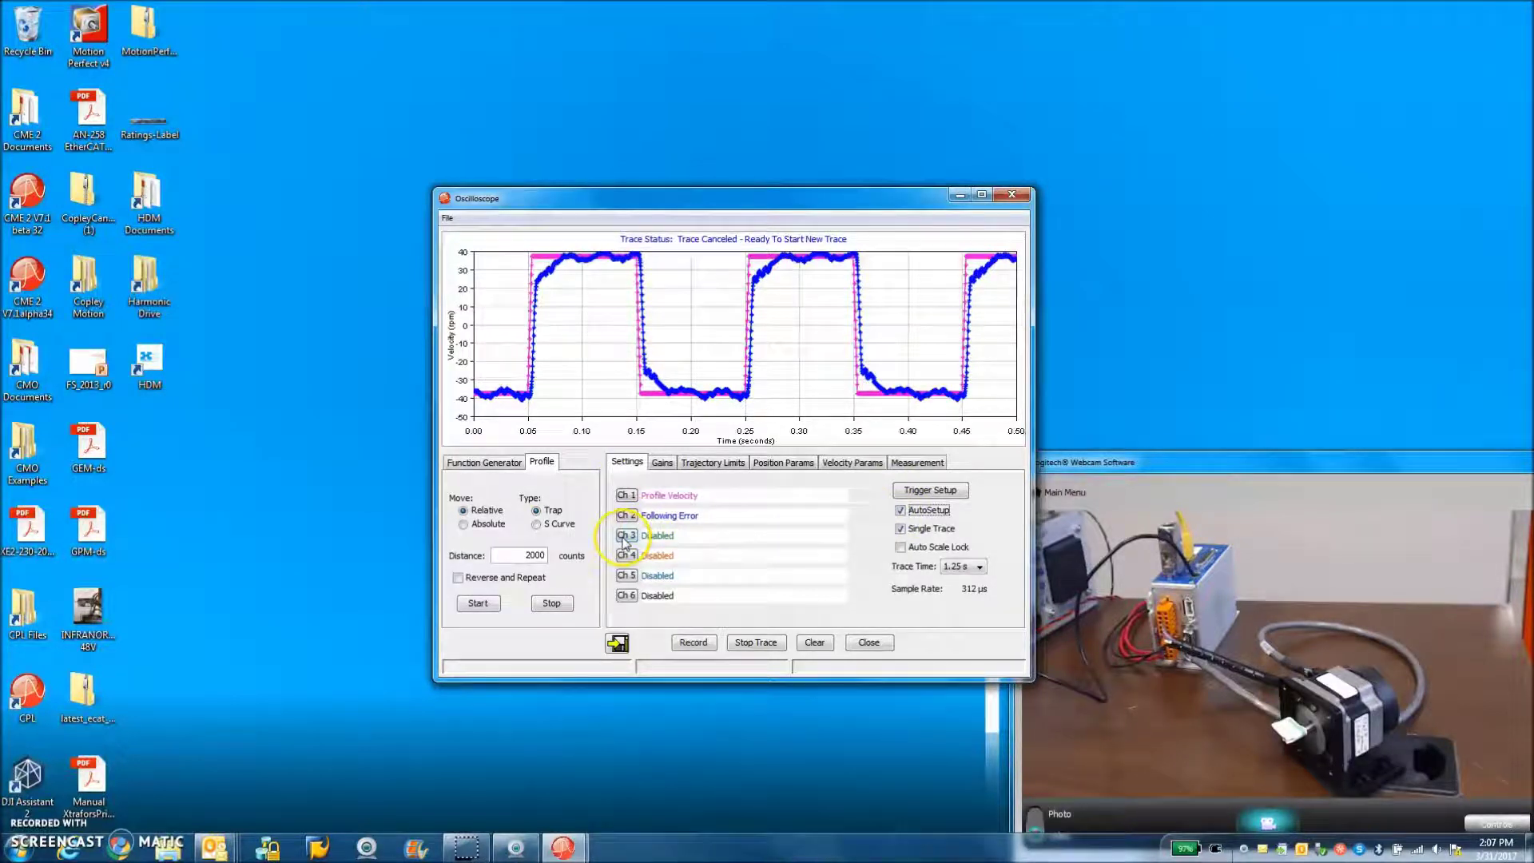
{"action": "left_click", "coordinate": [501, 552]}
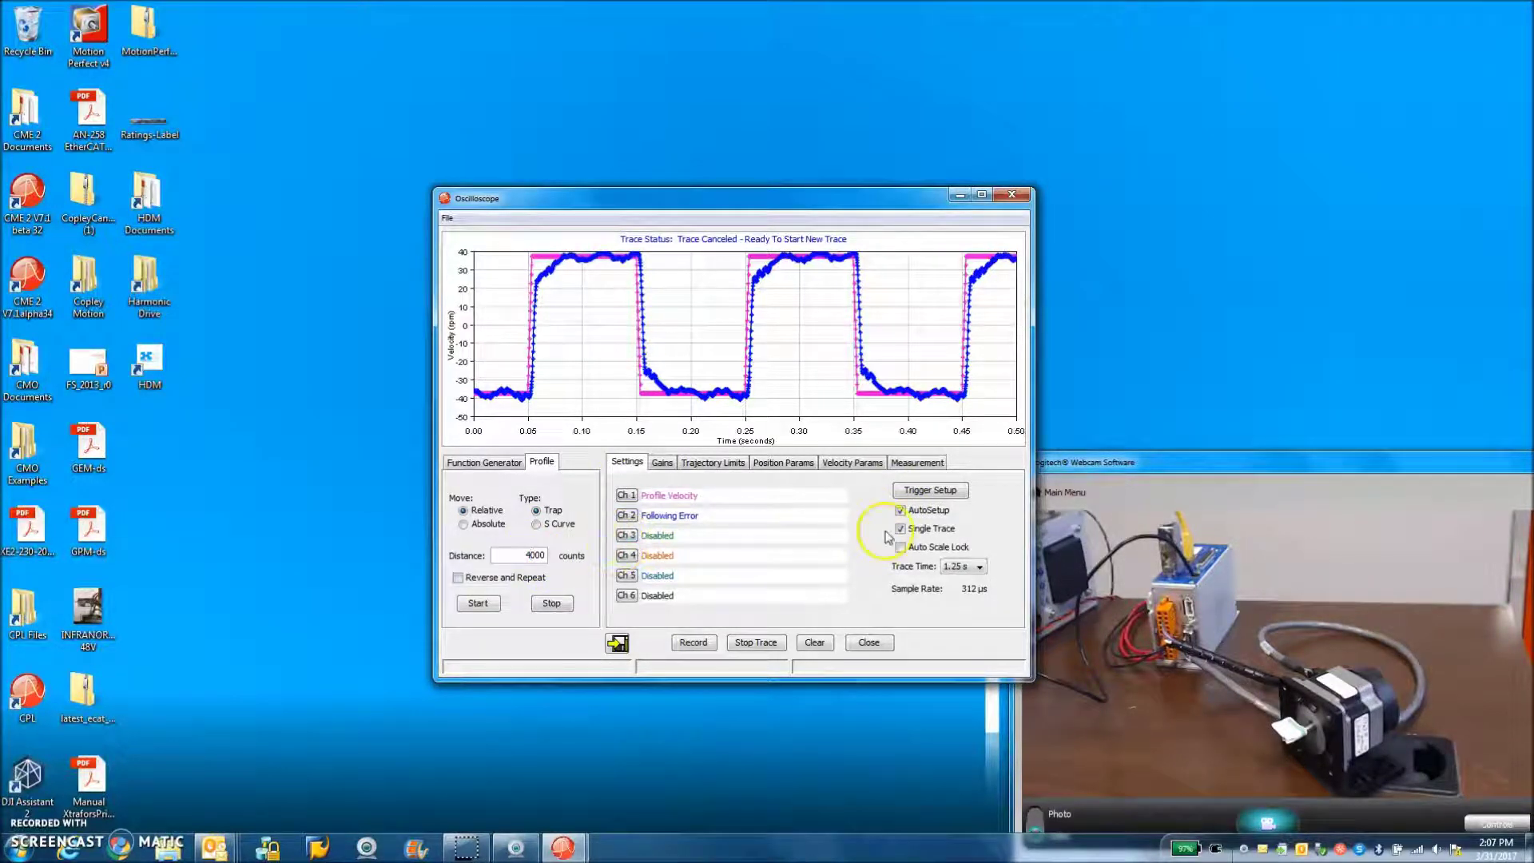
Trace Actual Current on channel 3 and Bus Voltage on channel 4
{"action": "left_click", "coordinate": [626, 536]}
{"action": "left_click", "coordinate": [603, 370]}
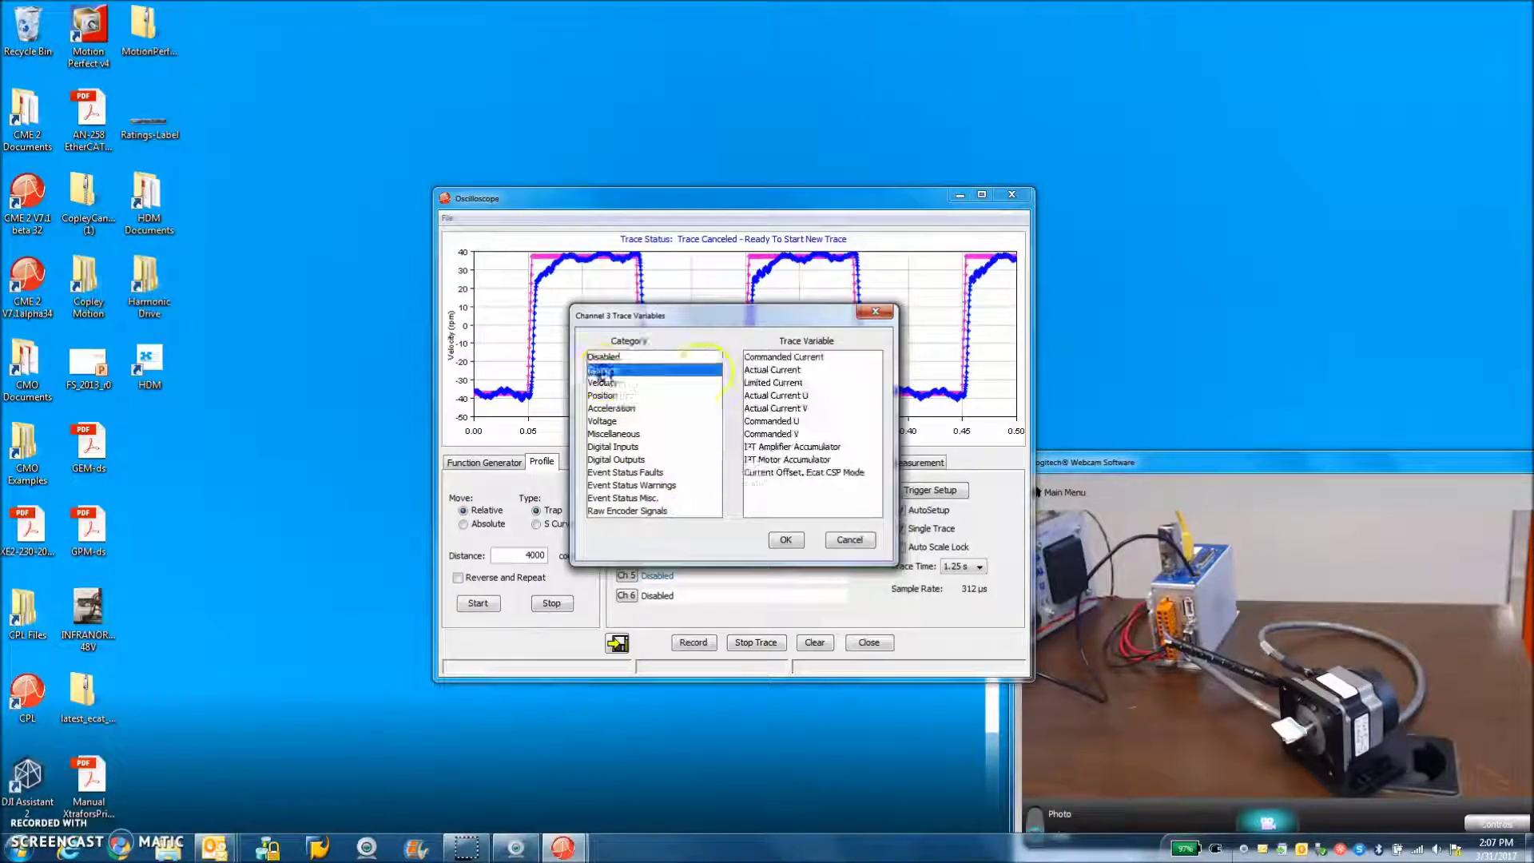
{"action": "left_click", "coordinate": [766, 370]}
{"action": "left_click", "coordinate": [785, 539]}
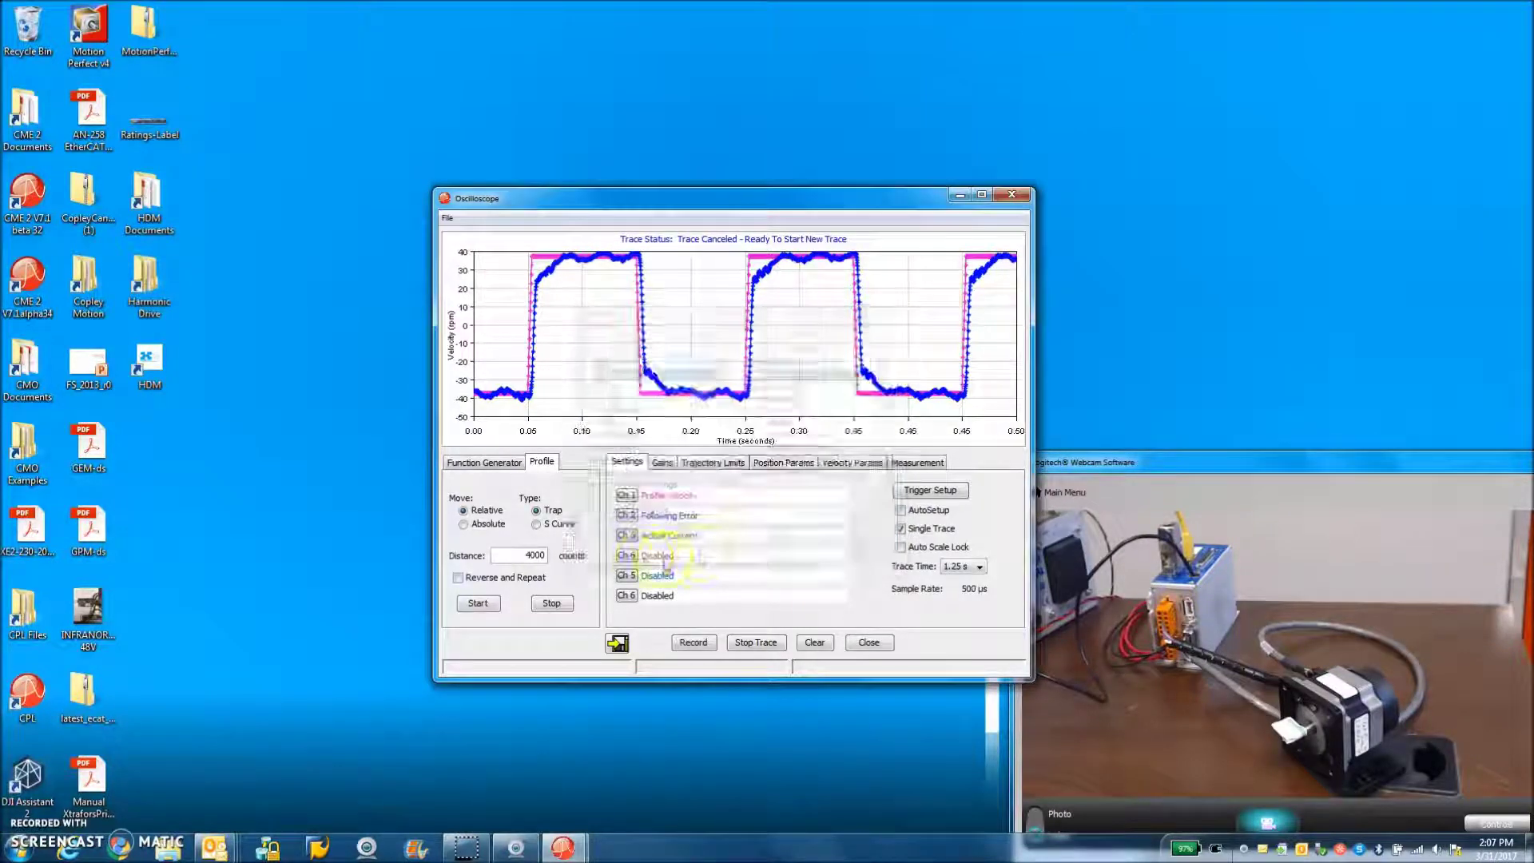
{"action": "left_click", "coordinate": [626, 556]}
{"action": "left_click", "coordinate": [603, 421]}
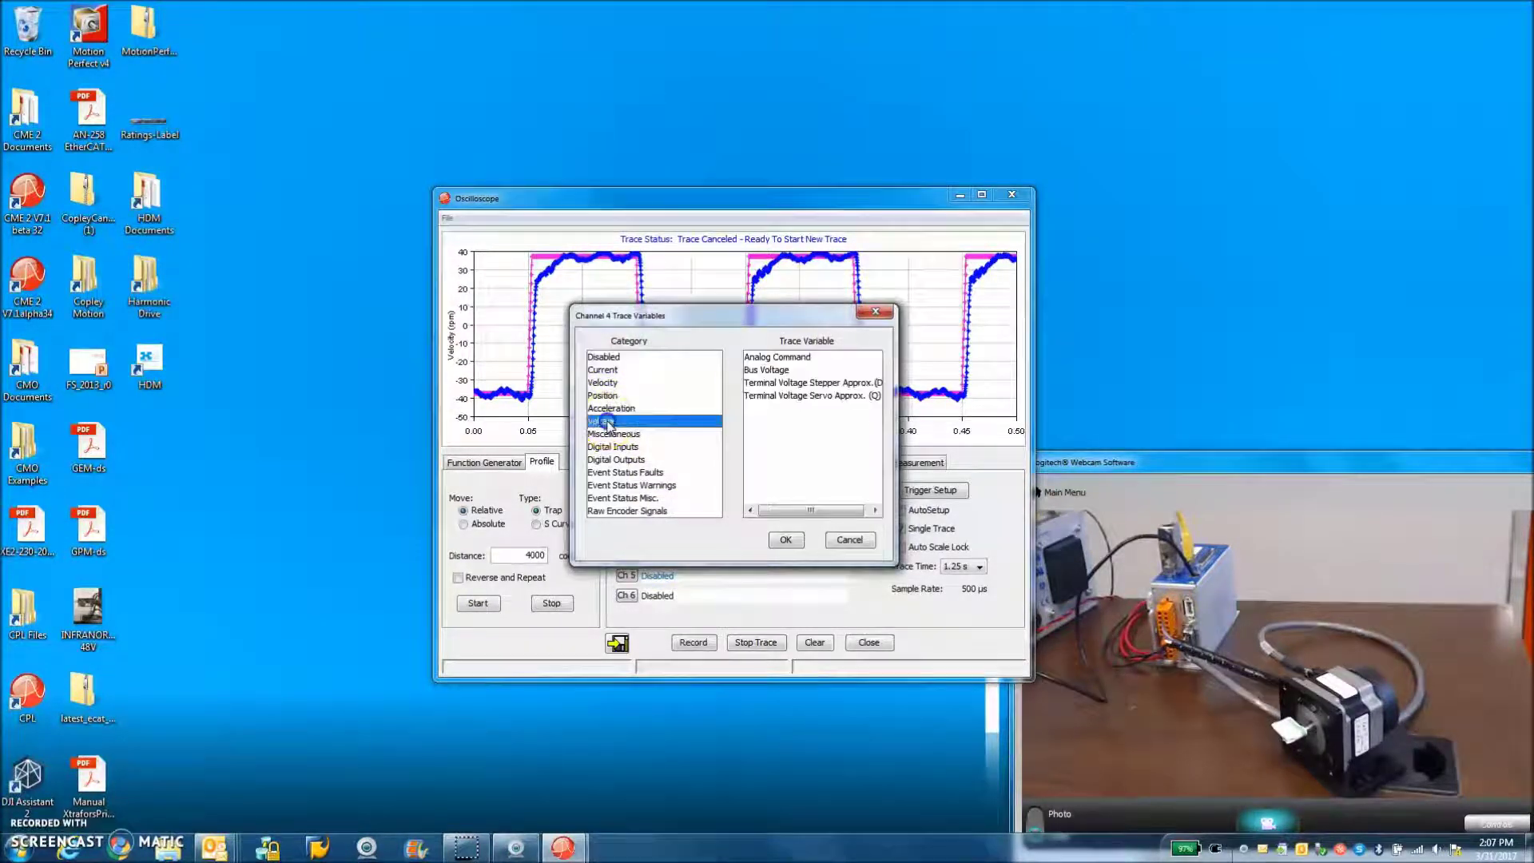
{"action": "left_click", "coordinate": [766, 370]}
{"action": "left_click", "coordinate": [786, 540]}
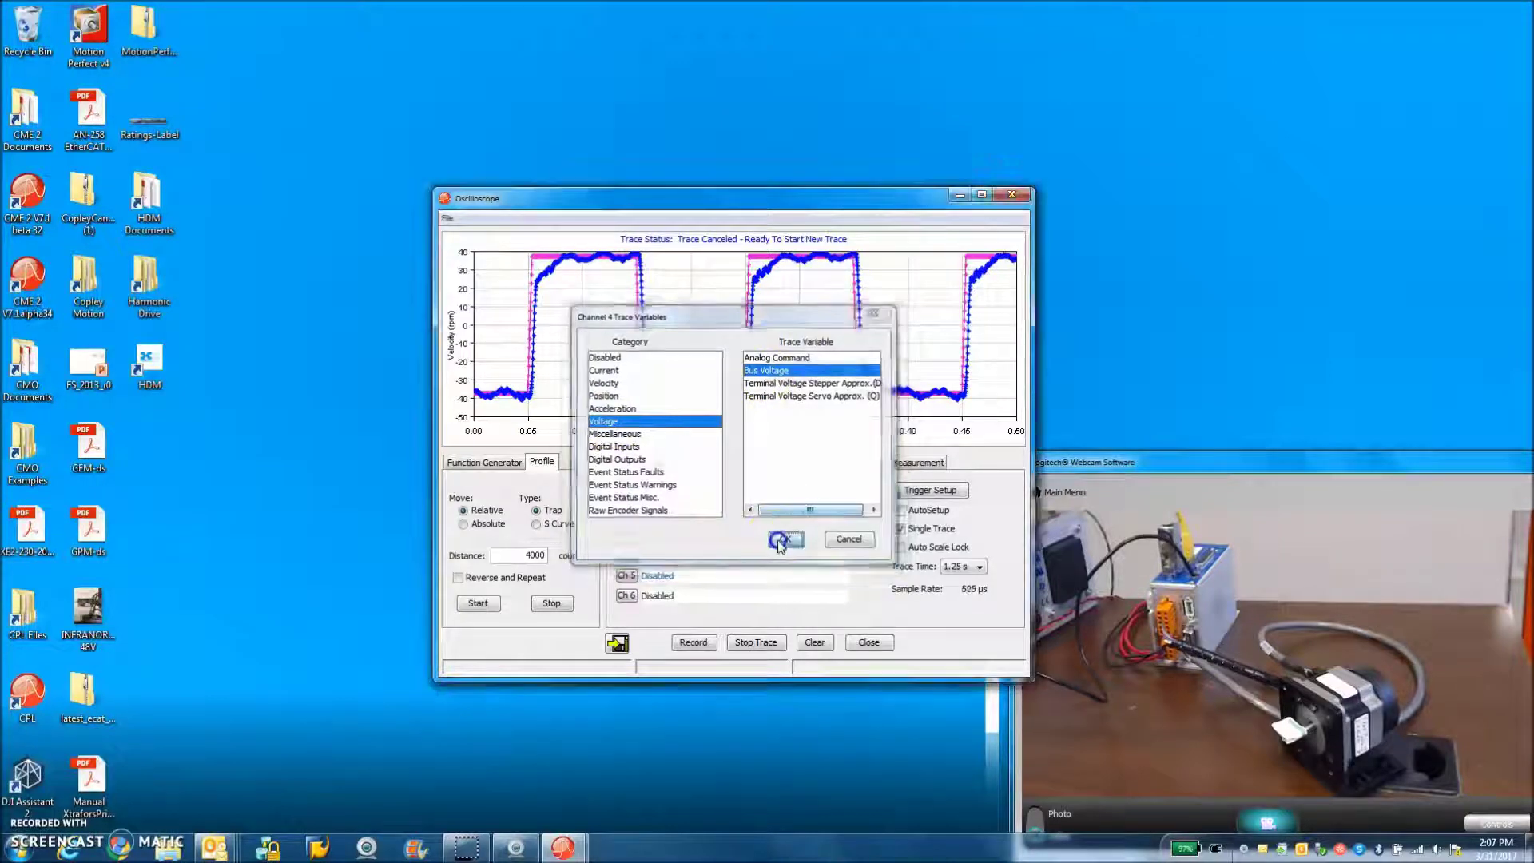
Trace the servo terminal voltage estimate on channel 5 and Voltage Limited on channel 6
{"action": "left_click", "coordinate": [627, 575]}
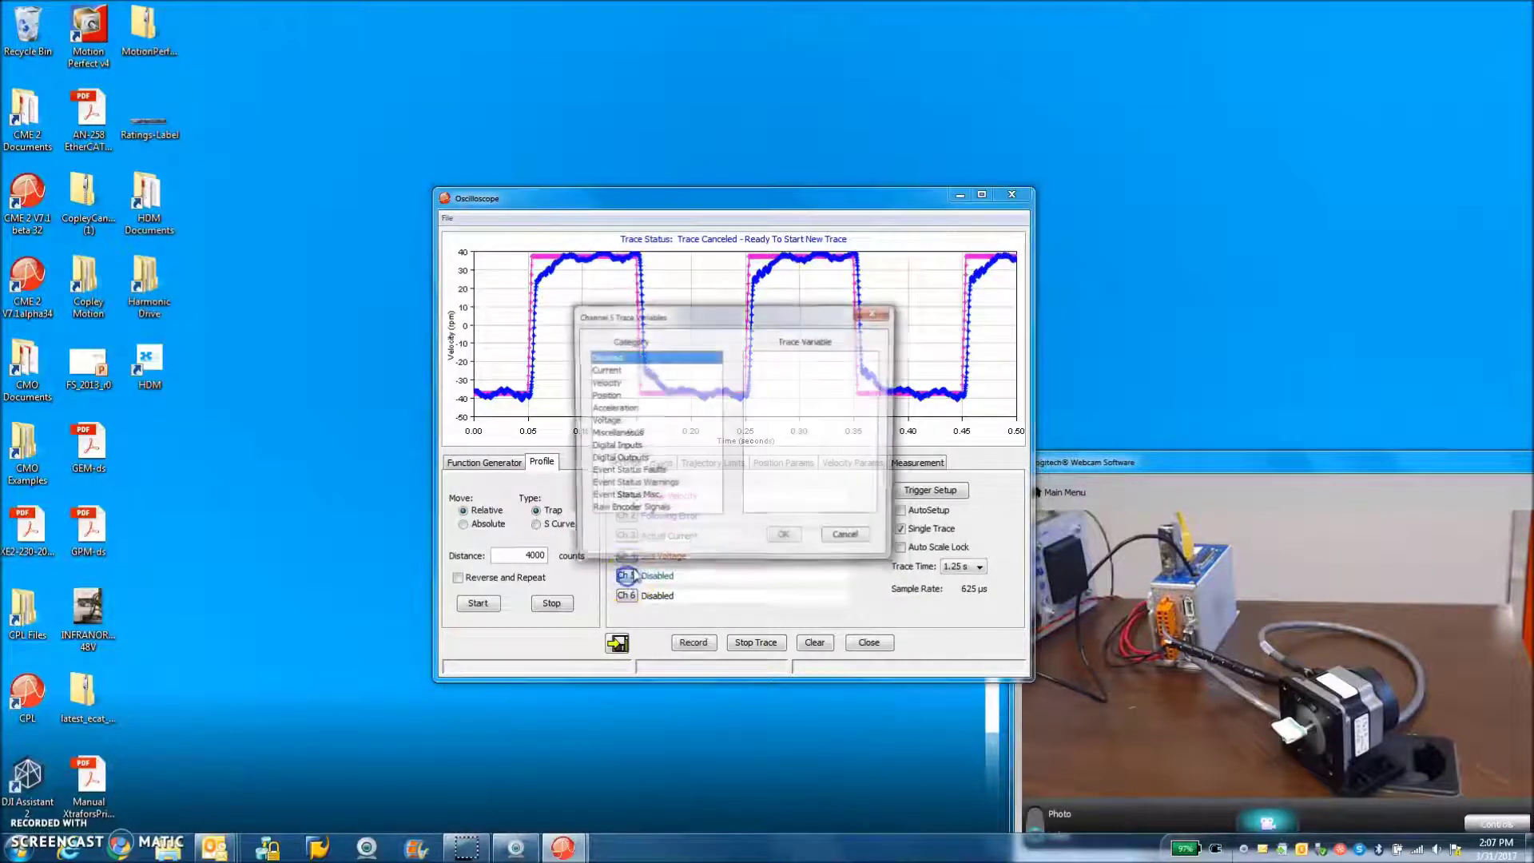
{"action": "left_click", "coordinate": [611, 422]}
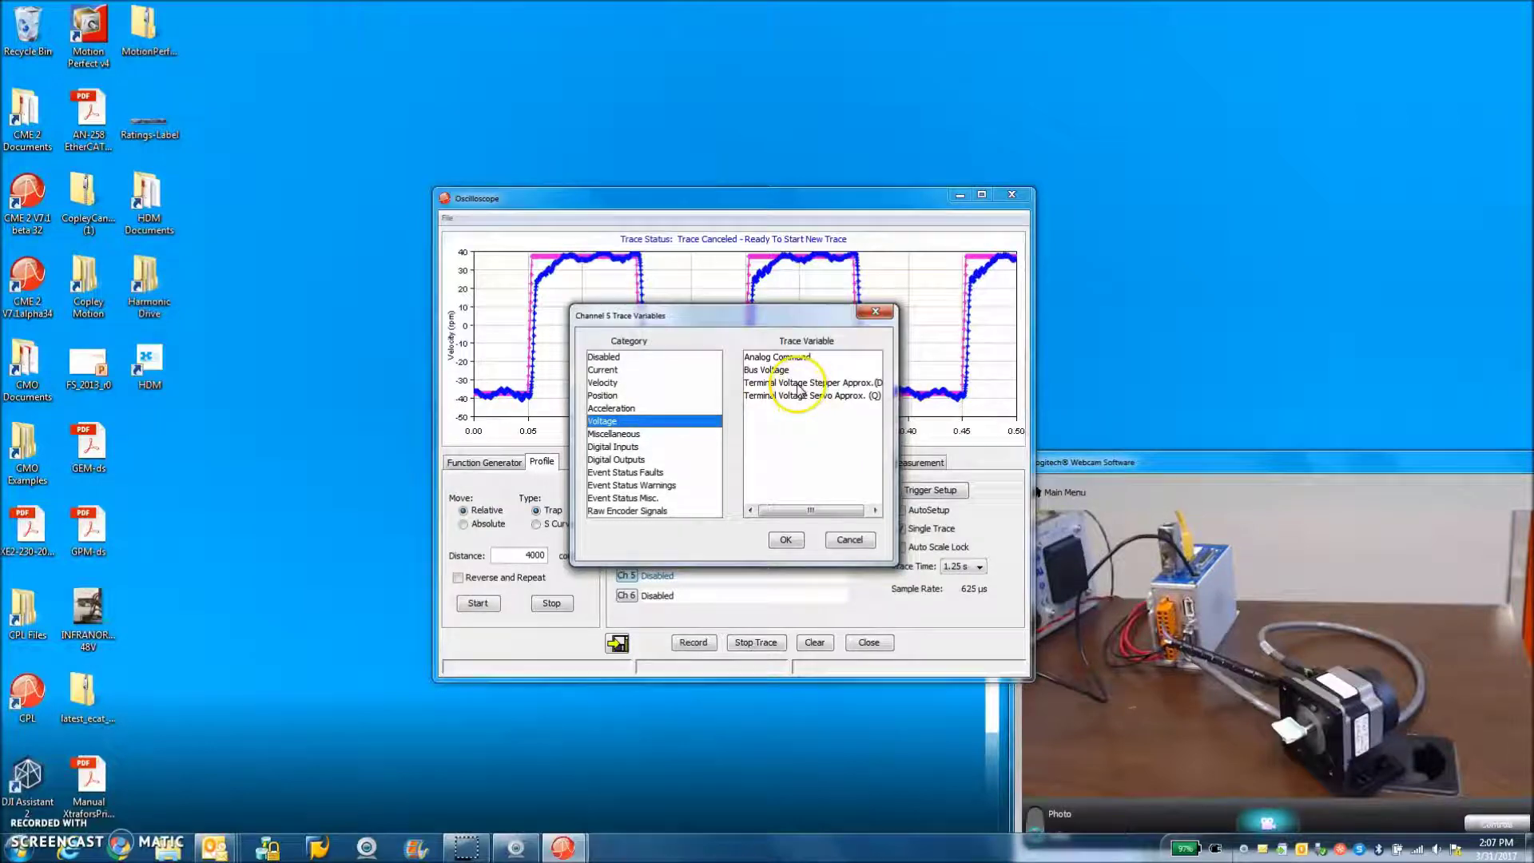
{"action": "left_click", "coordinate": [799, 385]}
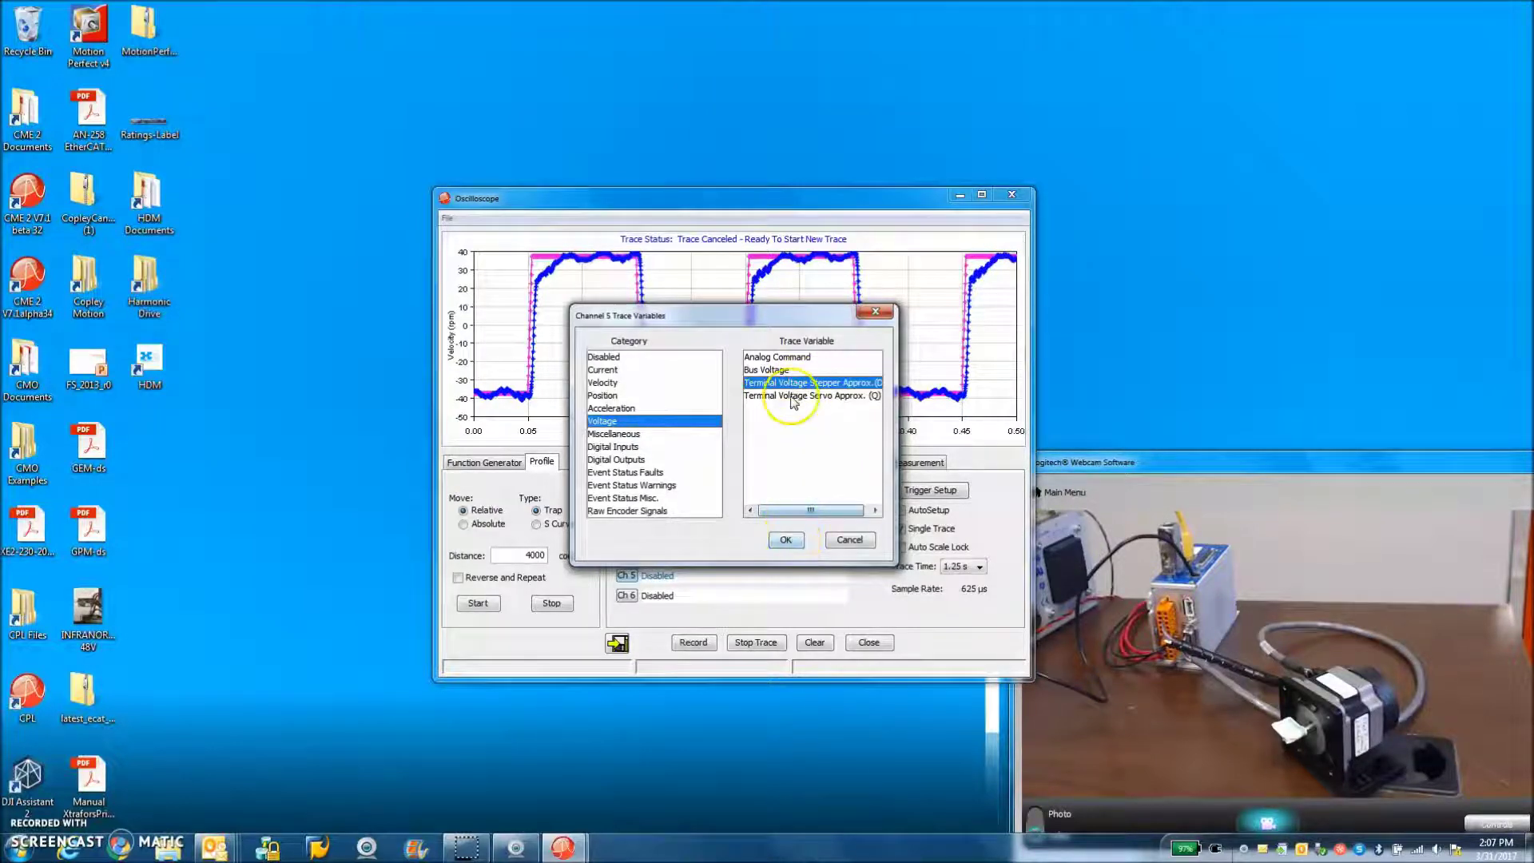
{"action": "left_click", "coordinate": [794, 397]}
{"action": "left_click", "coordinate": [788, 540]}
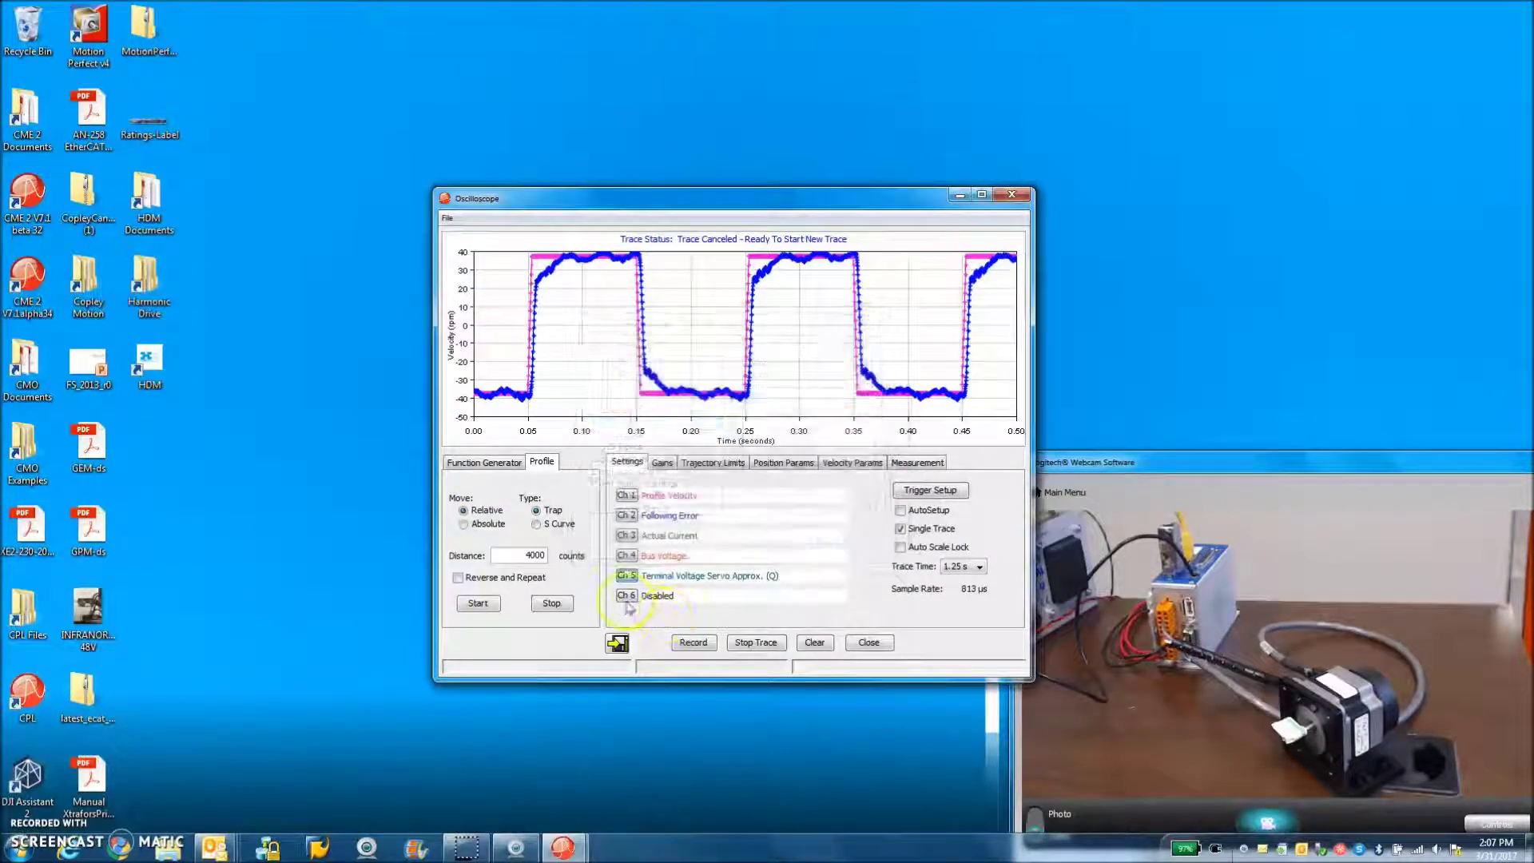
{"action": "left_click", "coordinate": [626, 595]}
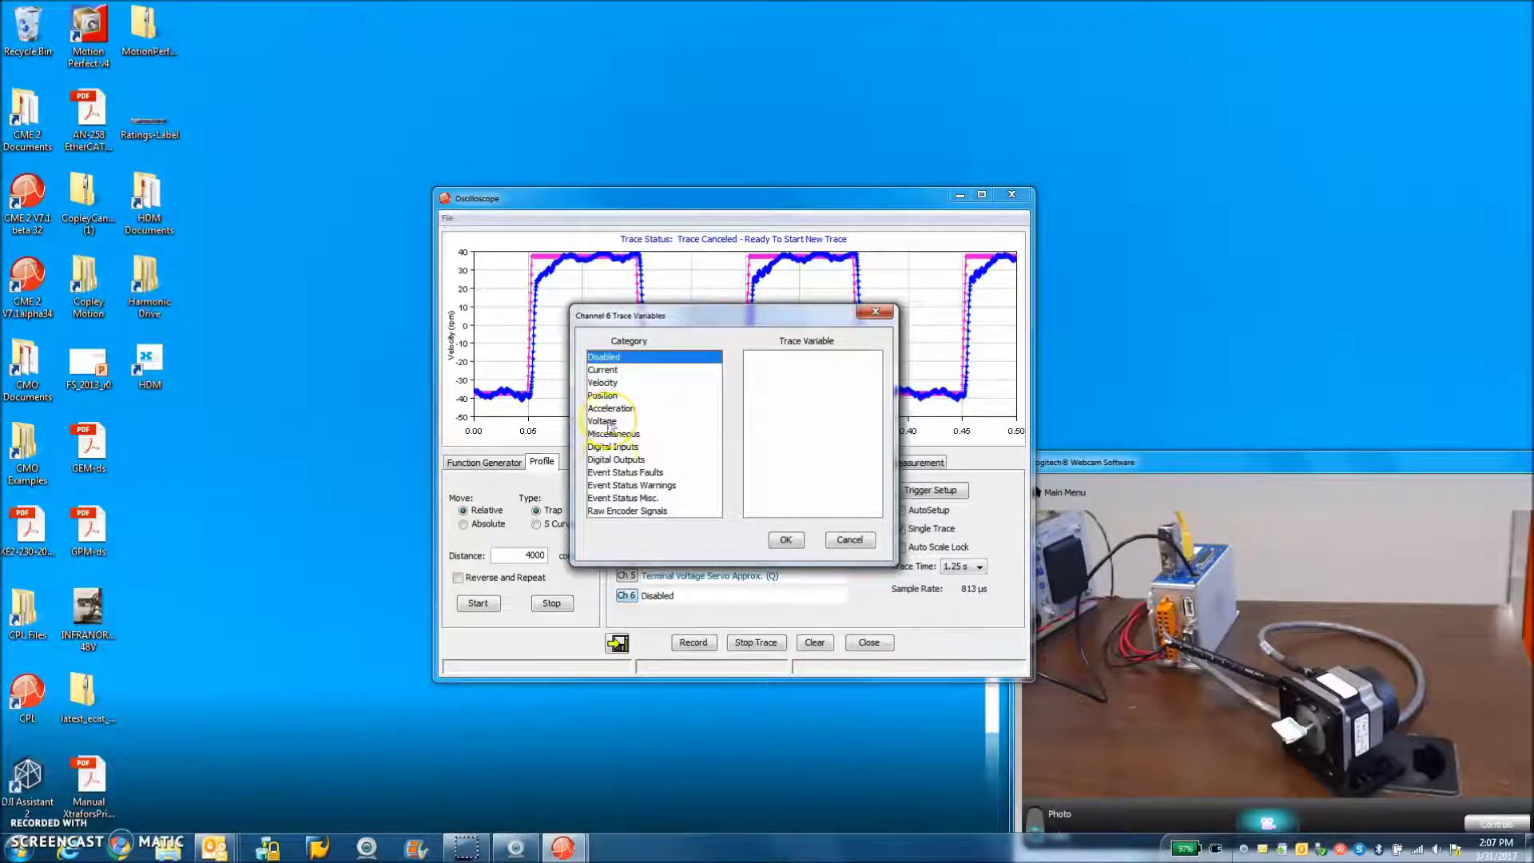
{"action": "left_click", "coordinate": [632, 485]}
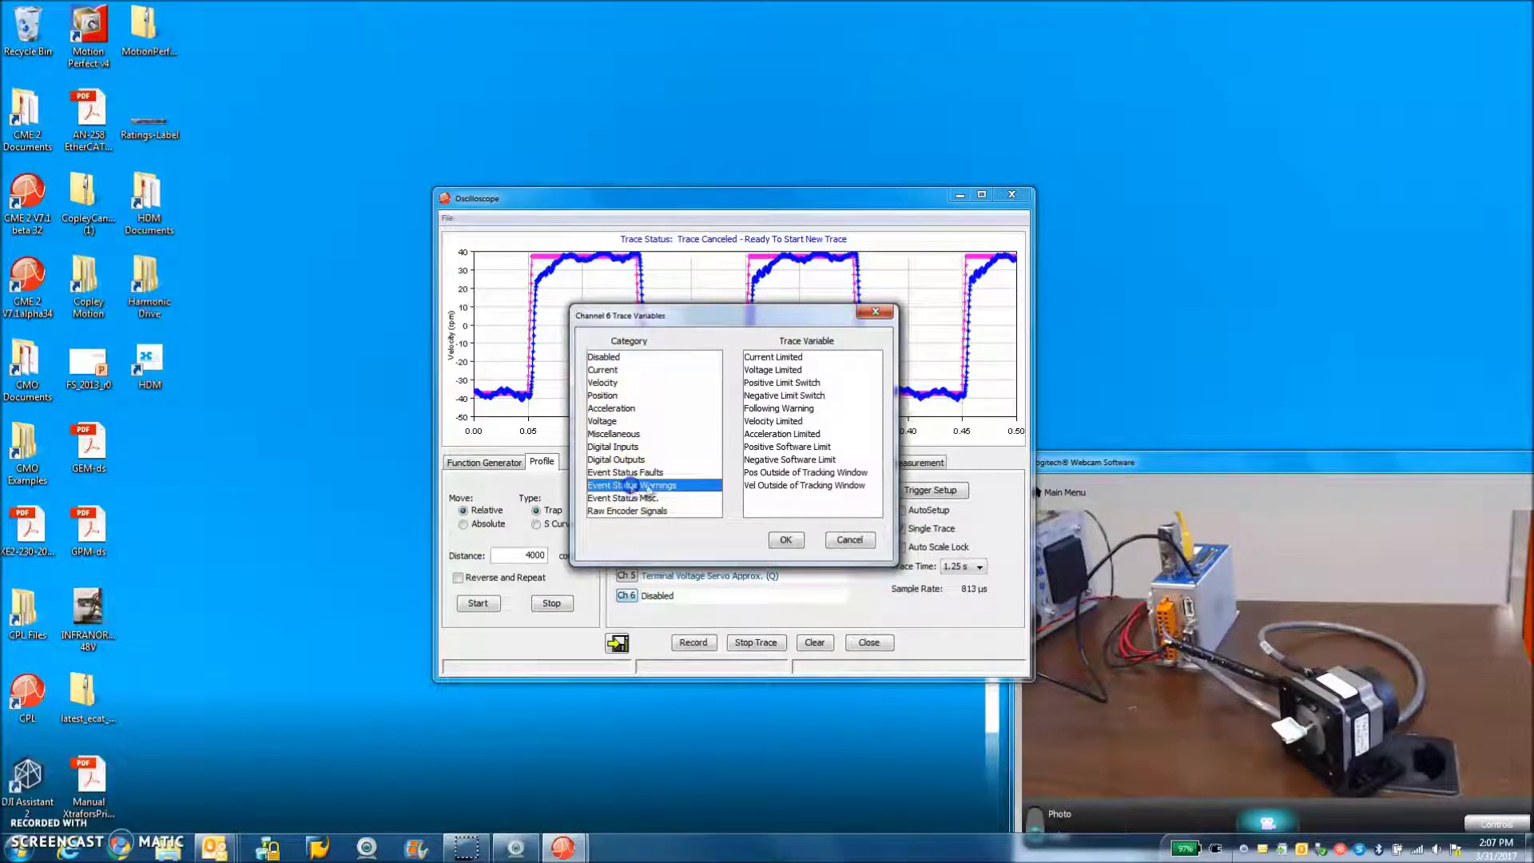
{"action": "left_click", "coordinate": [773, 369]}
{"action": "left_click", "coordinate": [787, 540]}
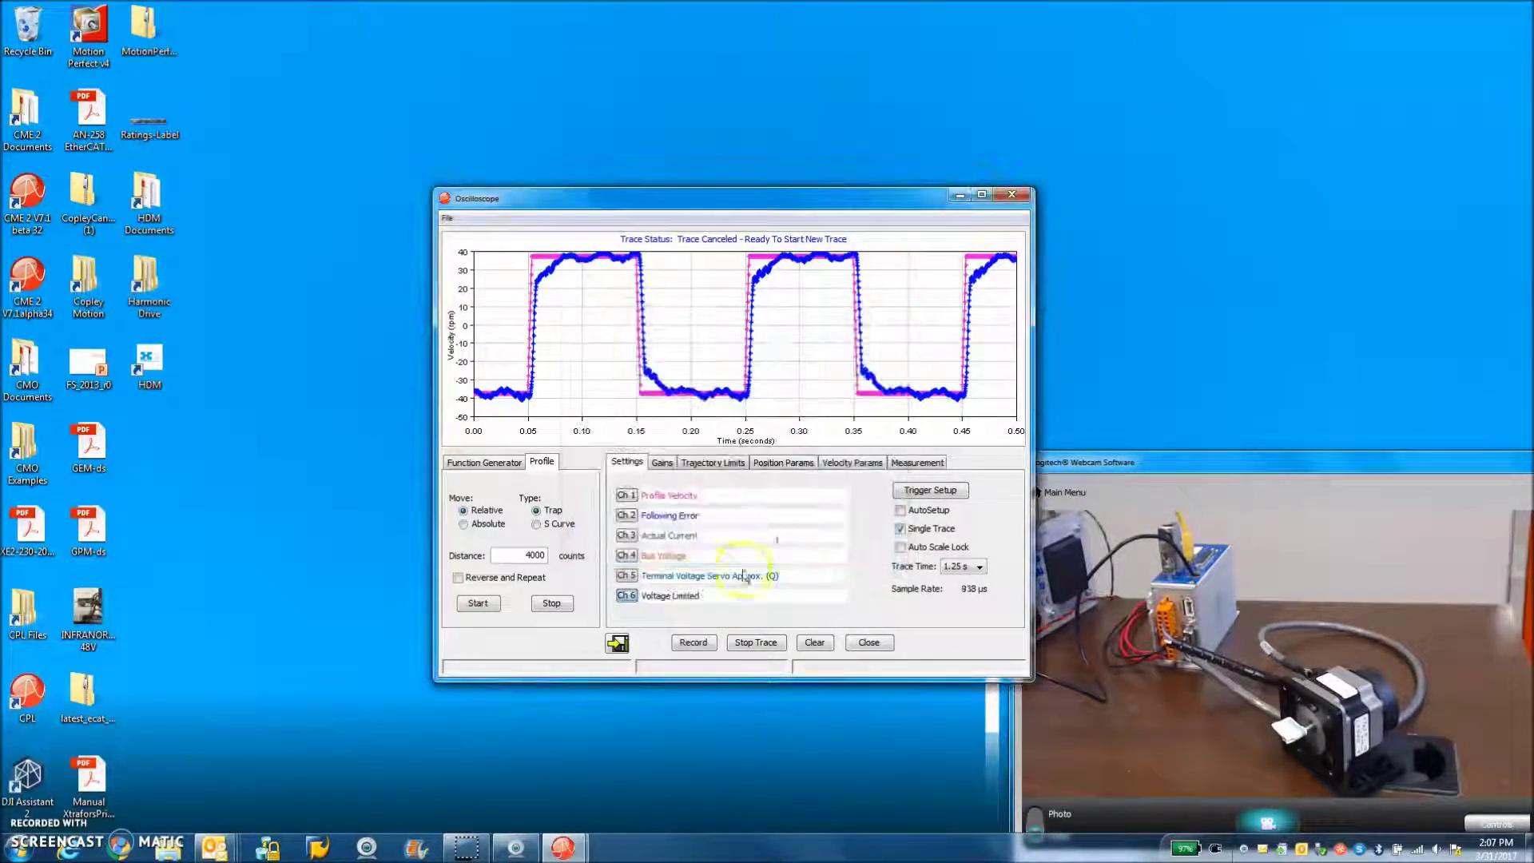
Capture a trace of the move, then disable channel 3 to speed up sampling
{"action": "left_click", "coordinate": [490, 605]}
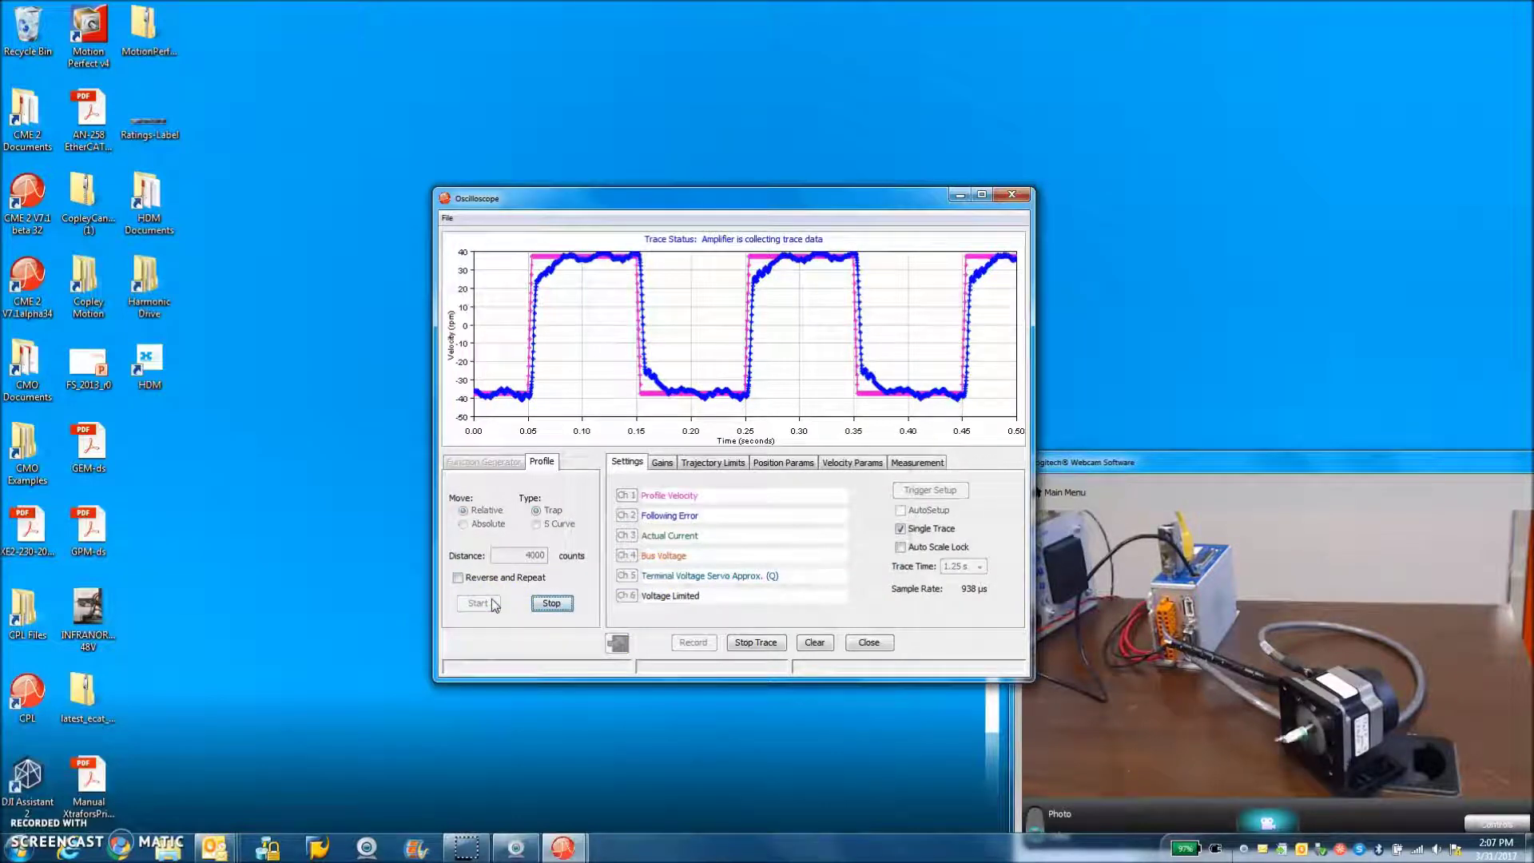
{"action": "left_click", "coordinate": [707, 464]}
{"action": "left_click", "coordinate": [899, 511]}
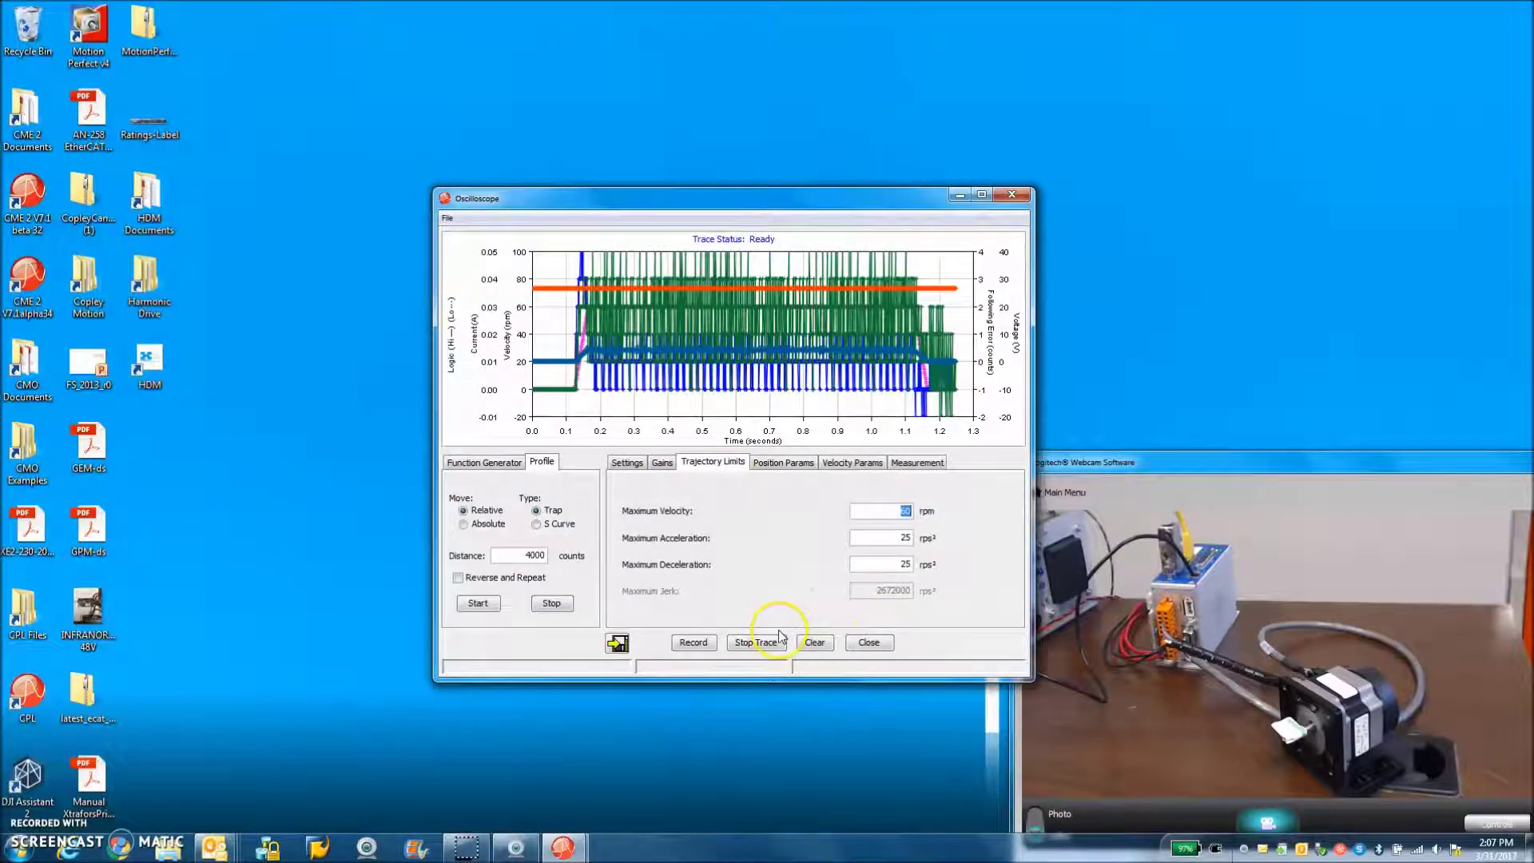
{"action": "left_click", "coordinate": [627, 463]}
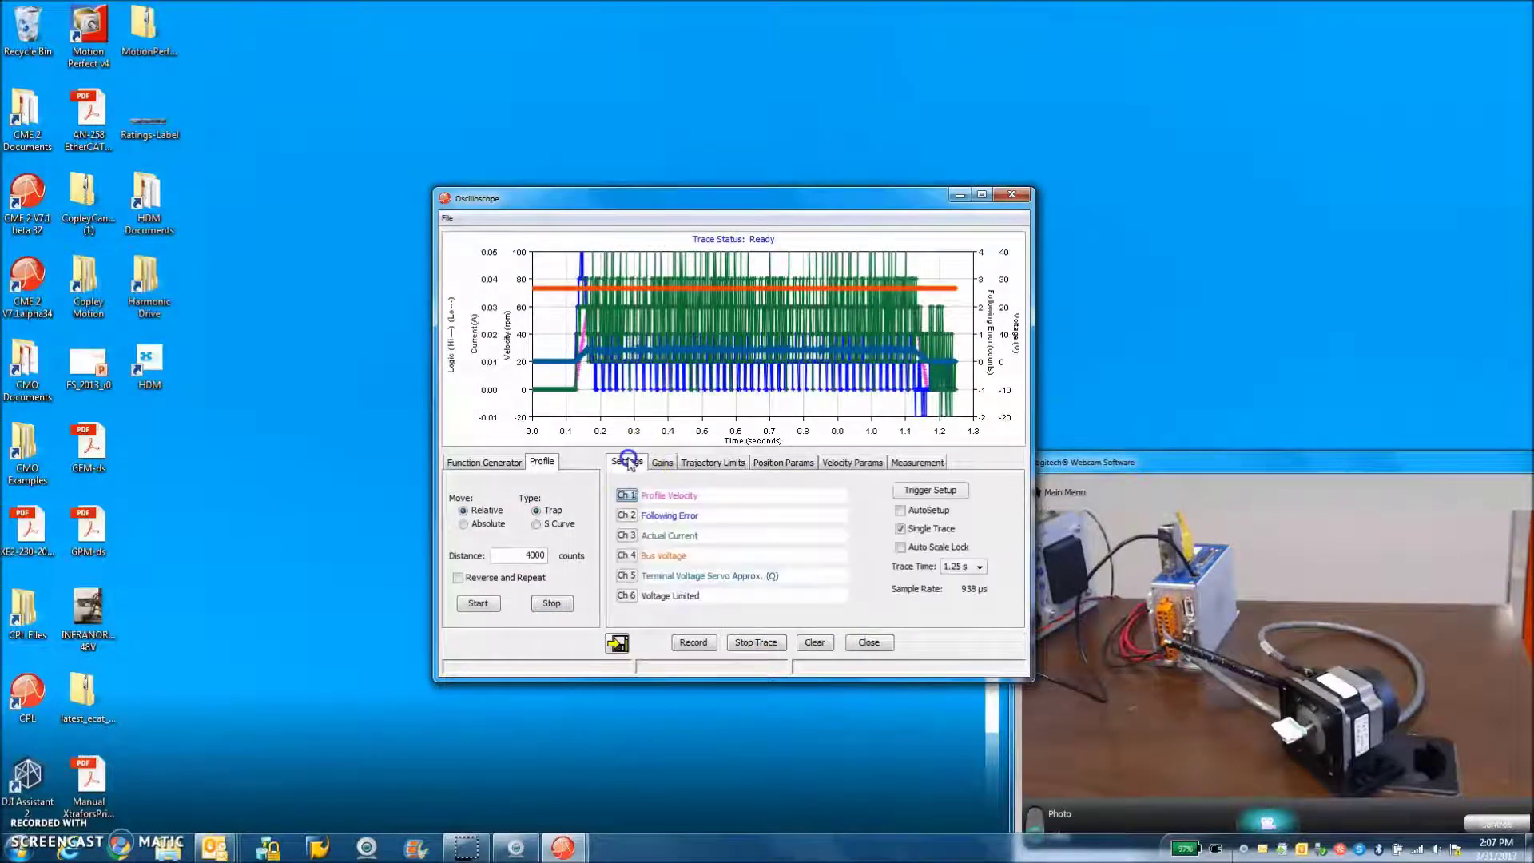
{"action": "left_click", "coordinate": [624, 537]}
{"action": "left_click", "coordinate": [607, 357]}
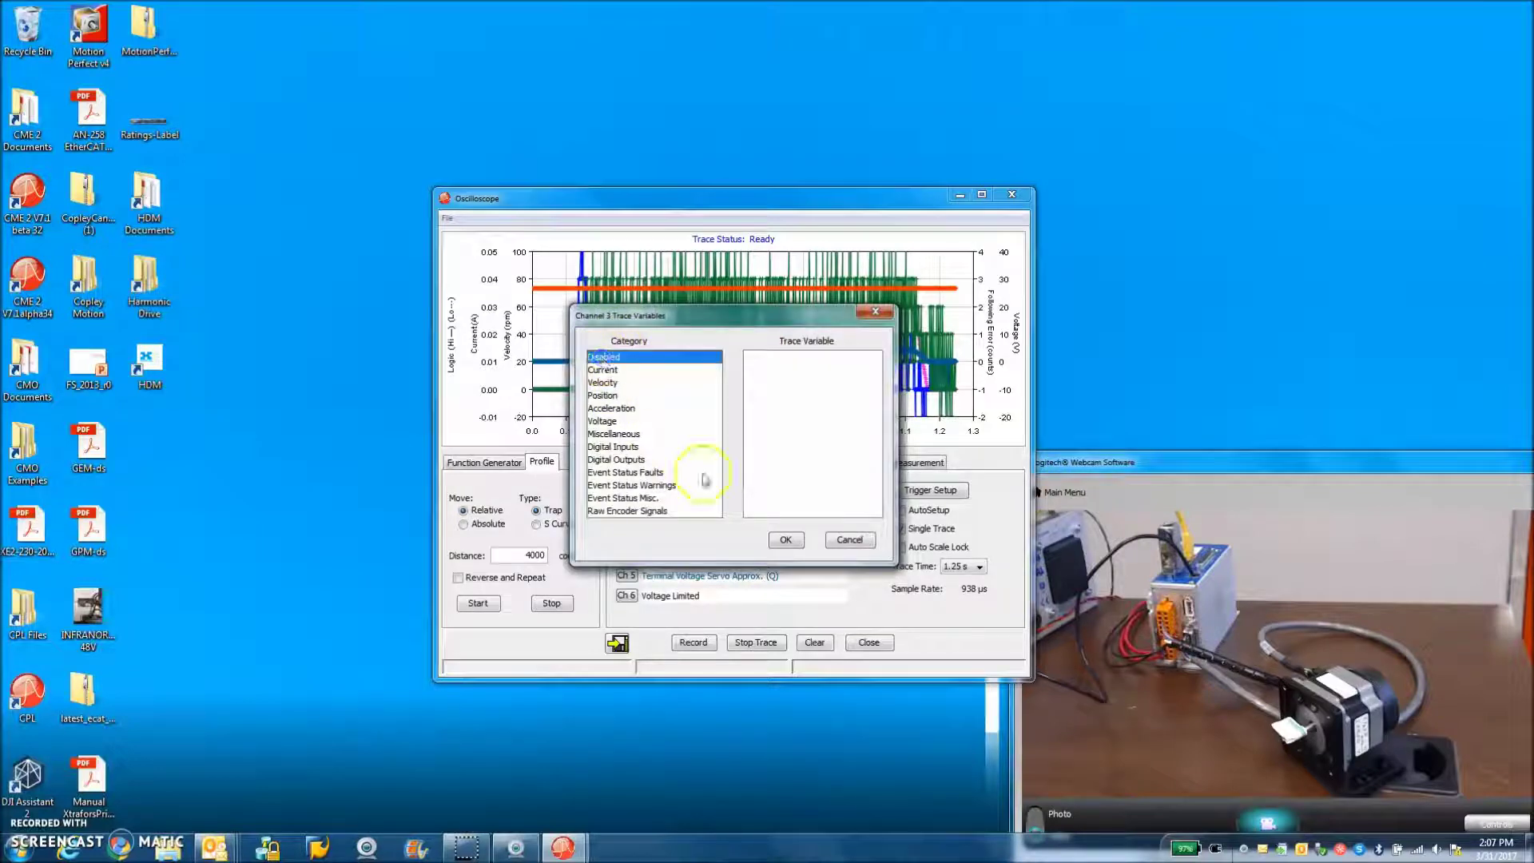
{"action": "left_click", "coordinate": [796, 549]}
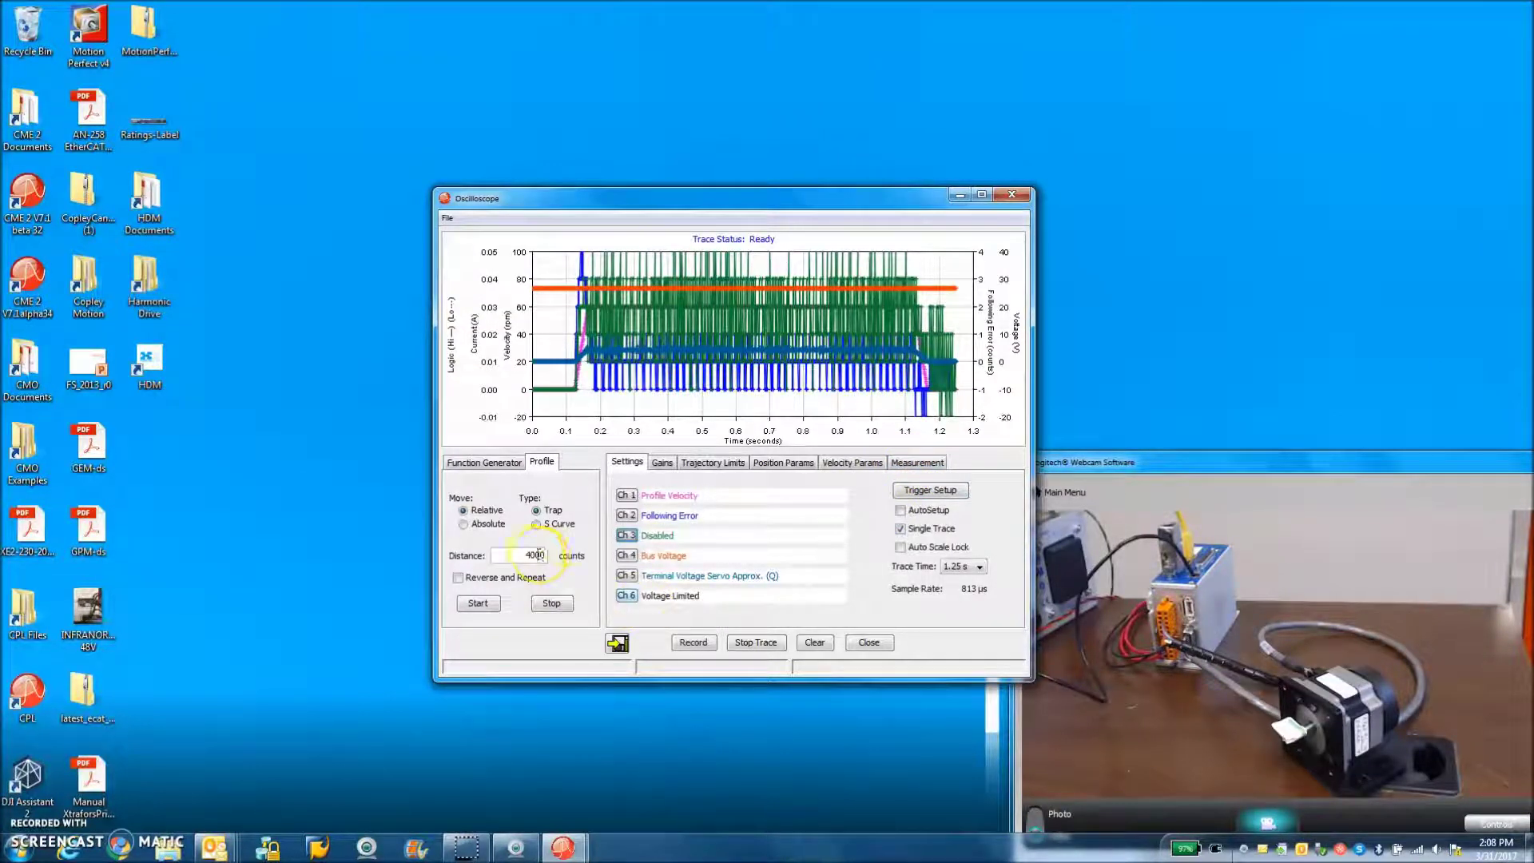
Set the maximum velocity to 250 rpm and capture a trace of the move
{"action": "left_click", "coordinate": [711, 462]}
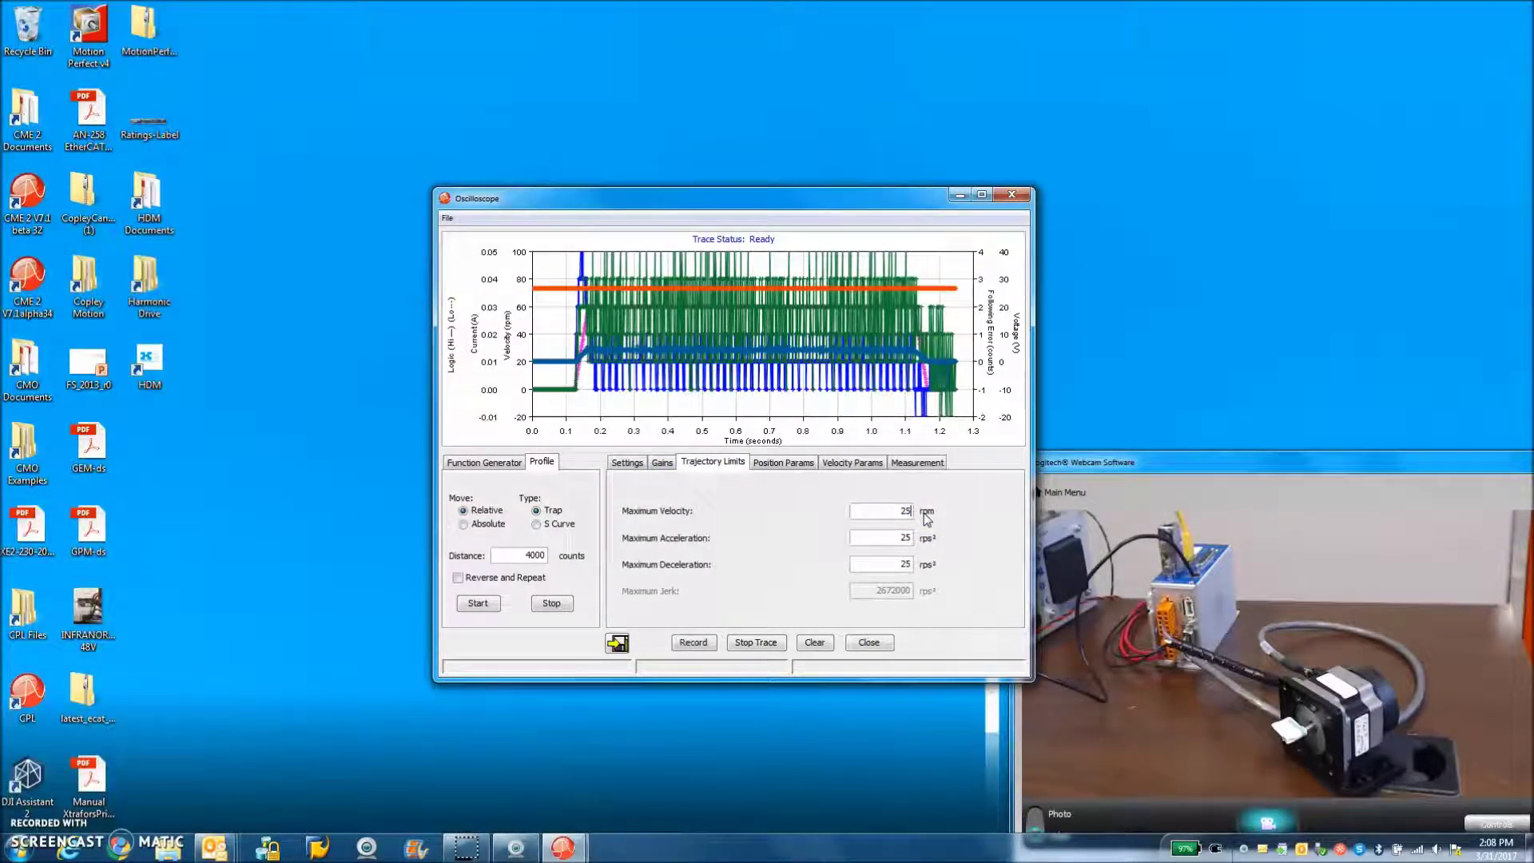
{"action": "type", "text": "0"}
{"action": "left_click", "coordinate": [883, 538]}
{"action": "left_click", "coordinate": [621, 464]}
{"action": "left_click", "coordinate": [474, 605]}
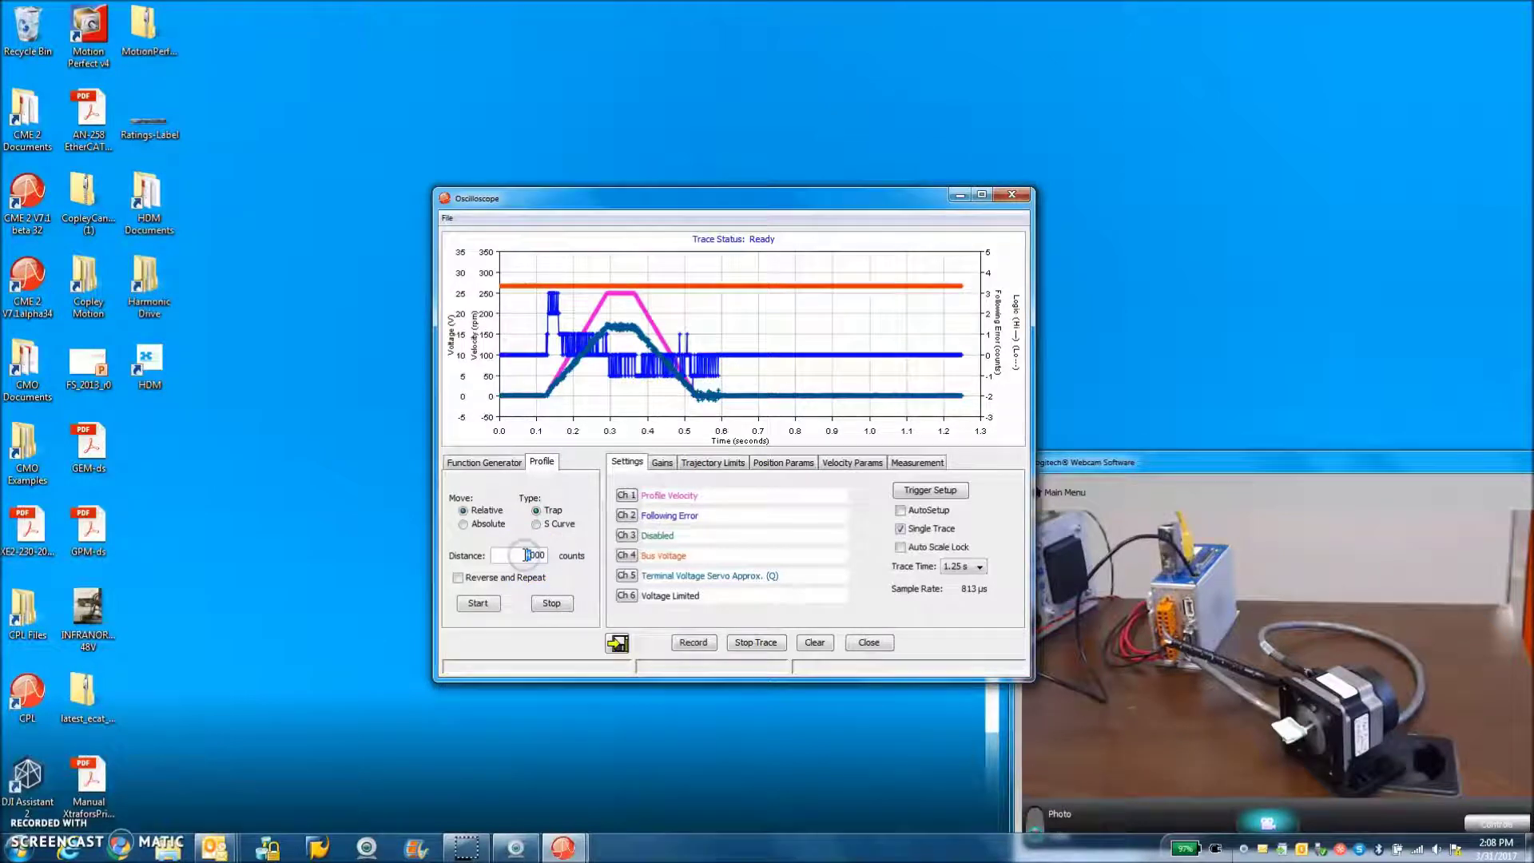
Raise maximum velocity to 350 rpm, accept the warning, and capture the 8000-count move
{"action": "left_click", "coordinate": [724, 468]}
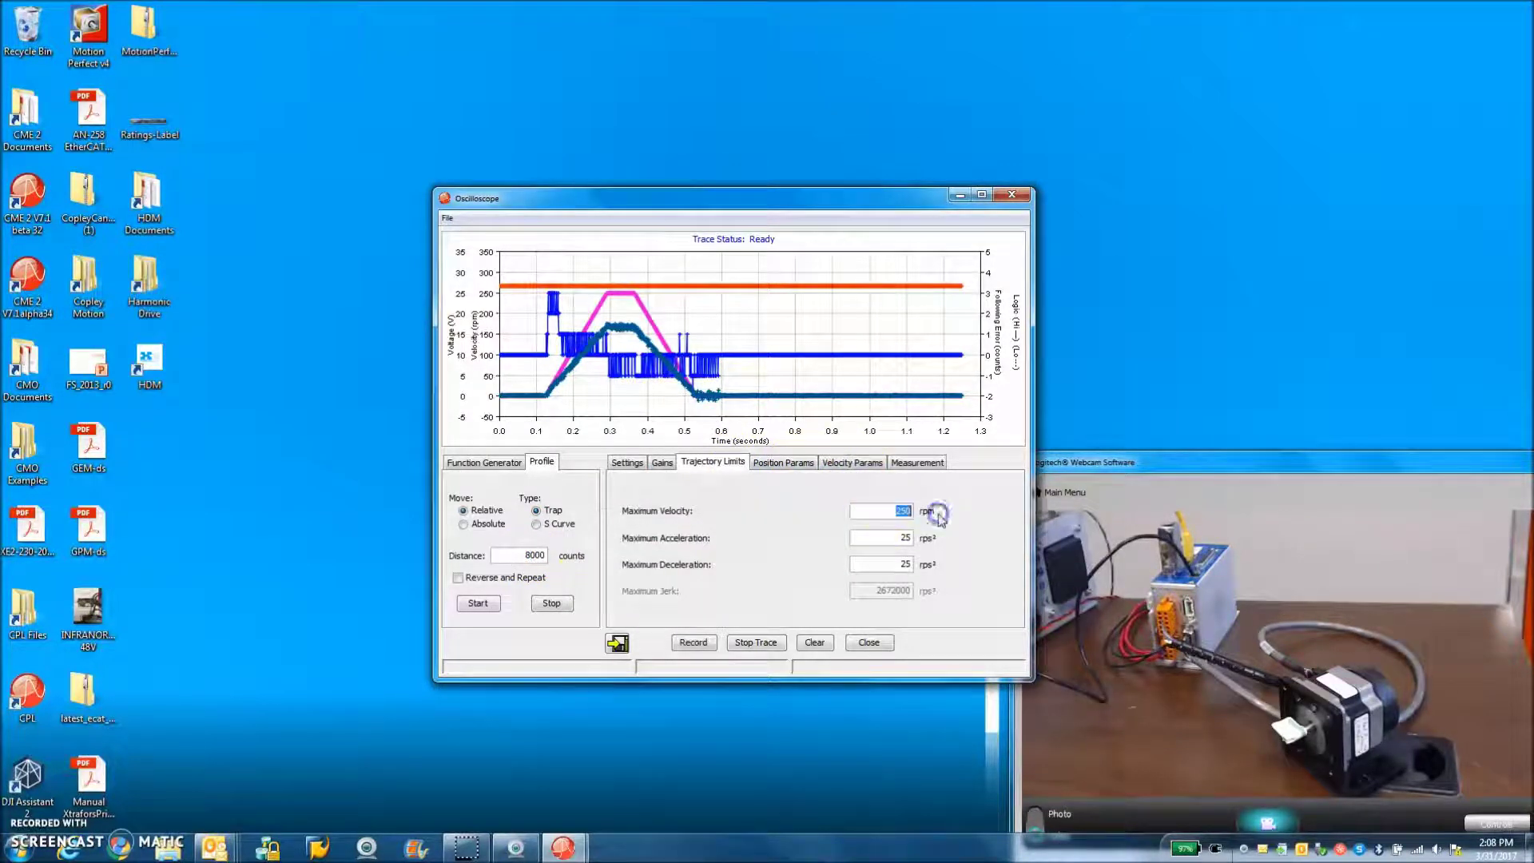
{"action": "type", "text": "-00"}
{"action": "key", "text": "Return"}
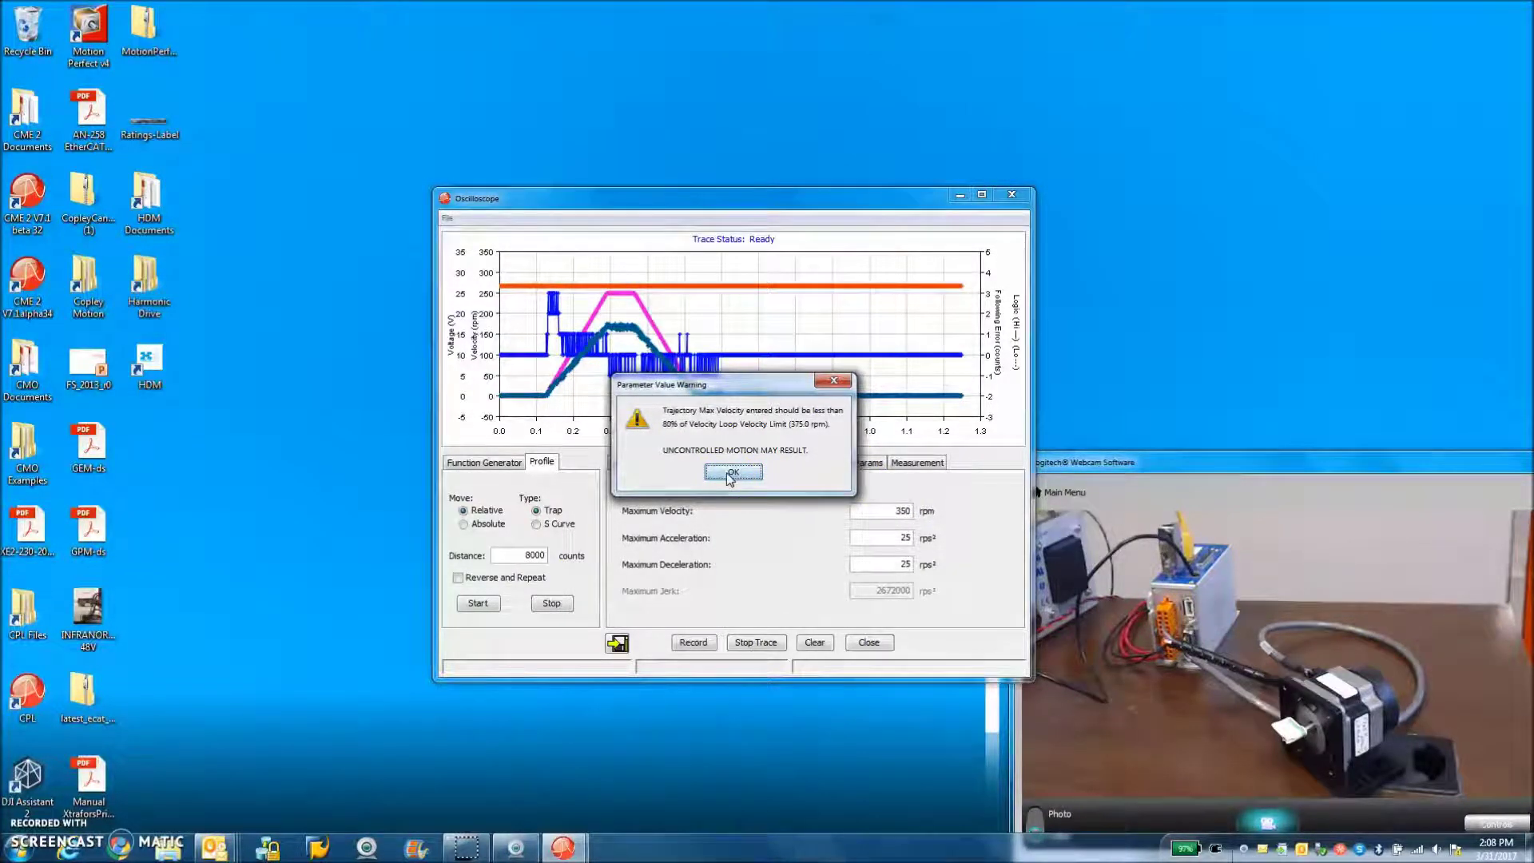
{"action": "left_click", "coordinate": [732, 473]}
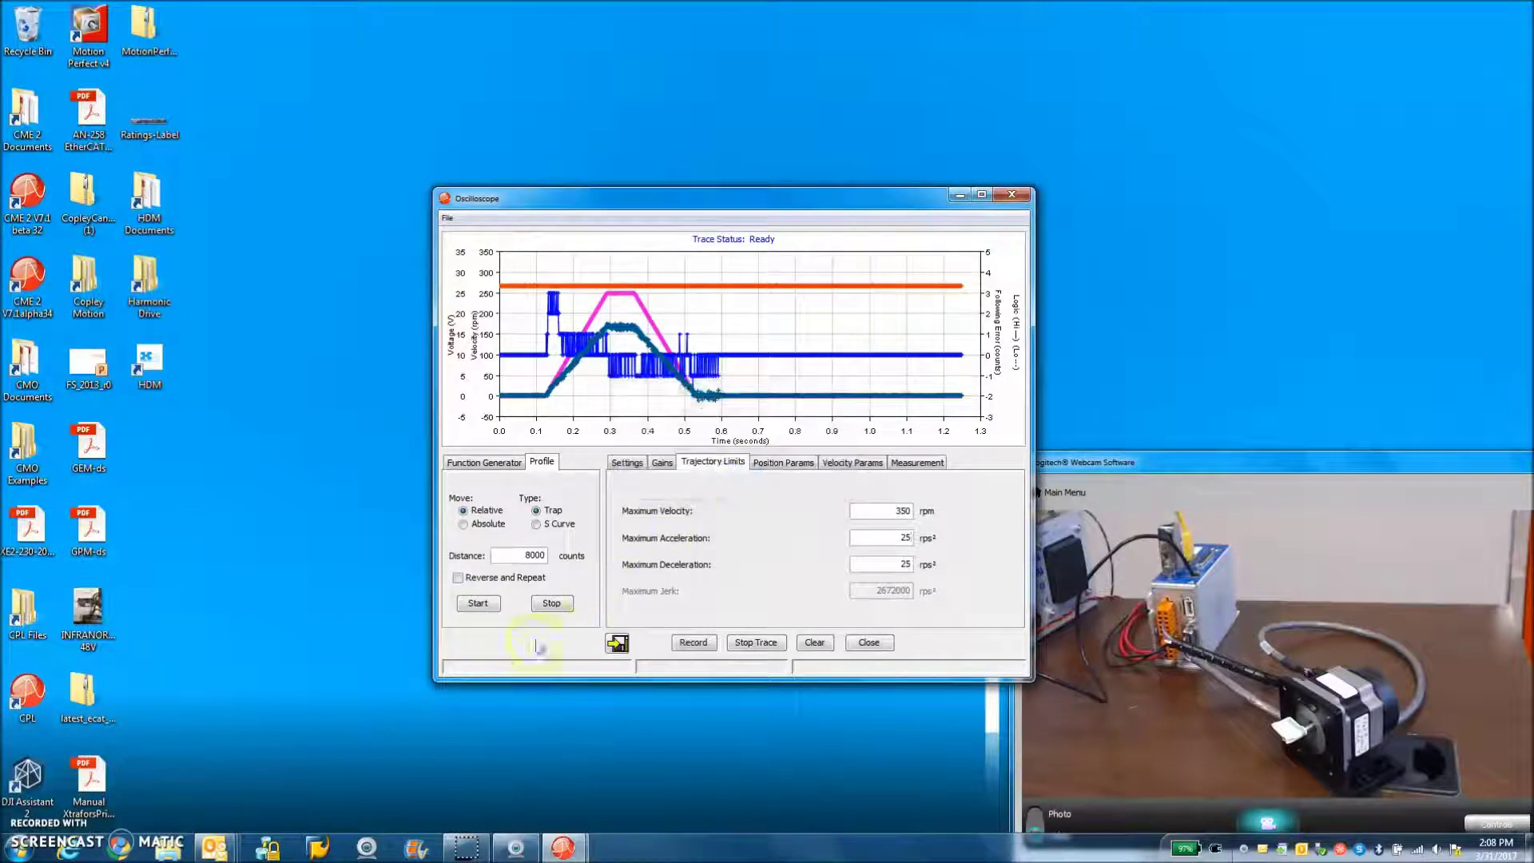
{"action": "left_click", "coordinate": [478, 603]}
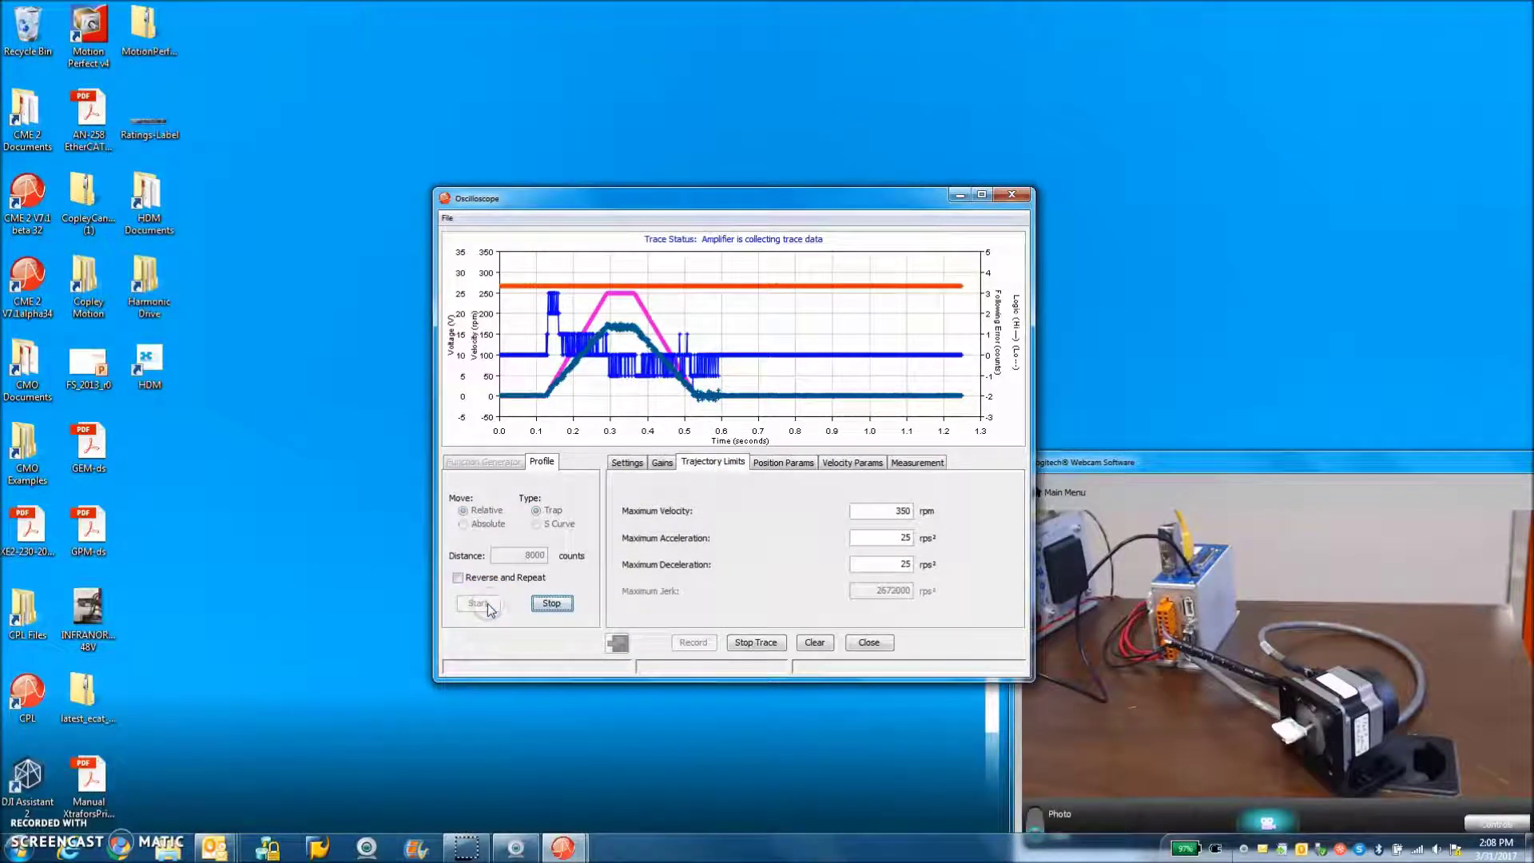
{"action": "left_click", "coordinate": [885, 499]}
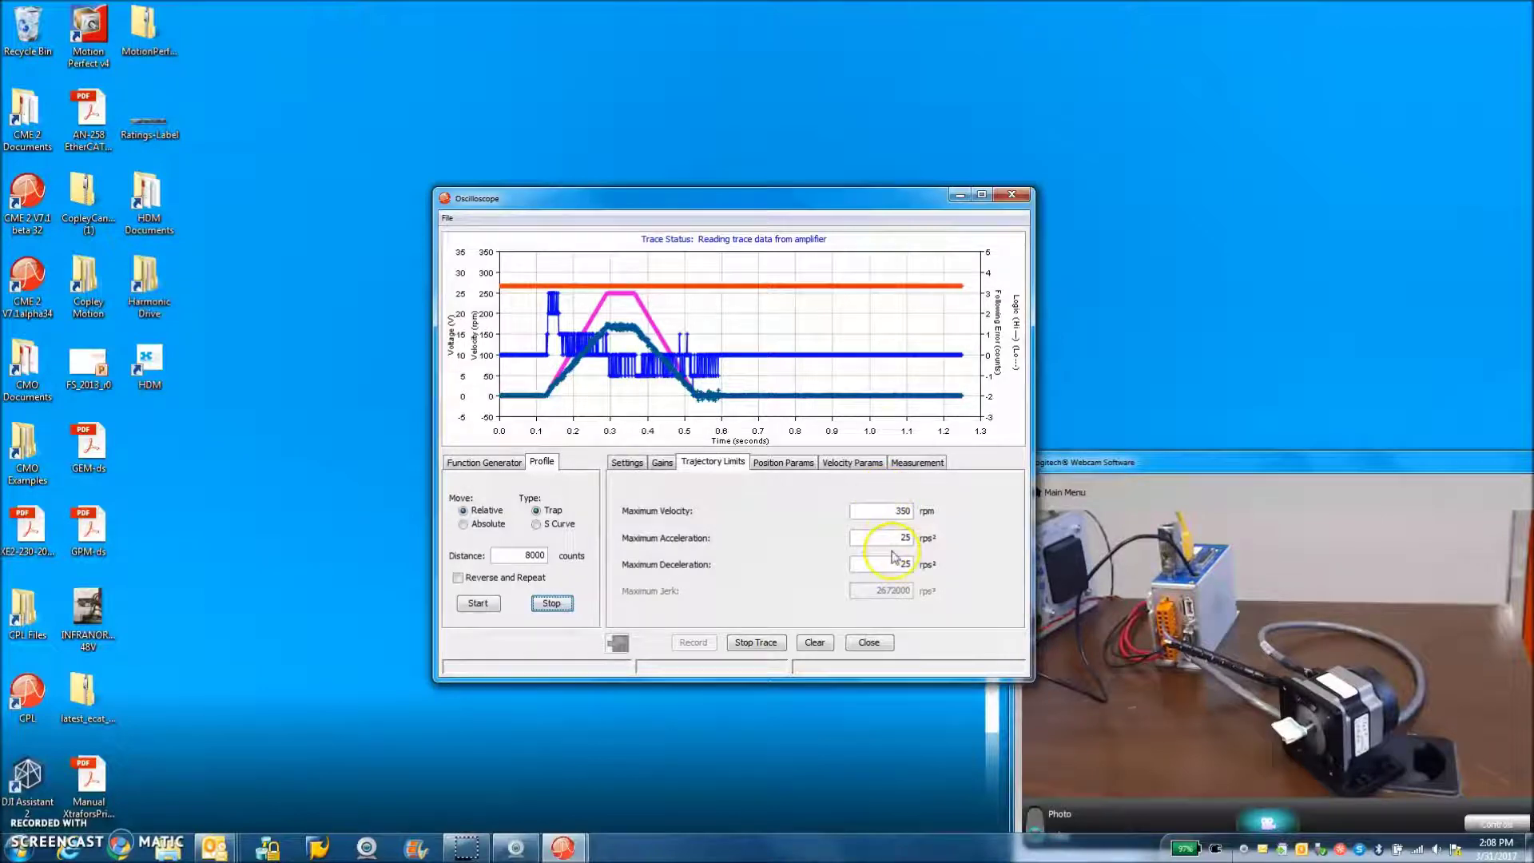
{"action": "left_click", "coordinate": [627, 463]}
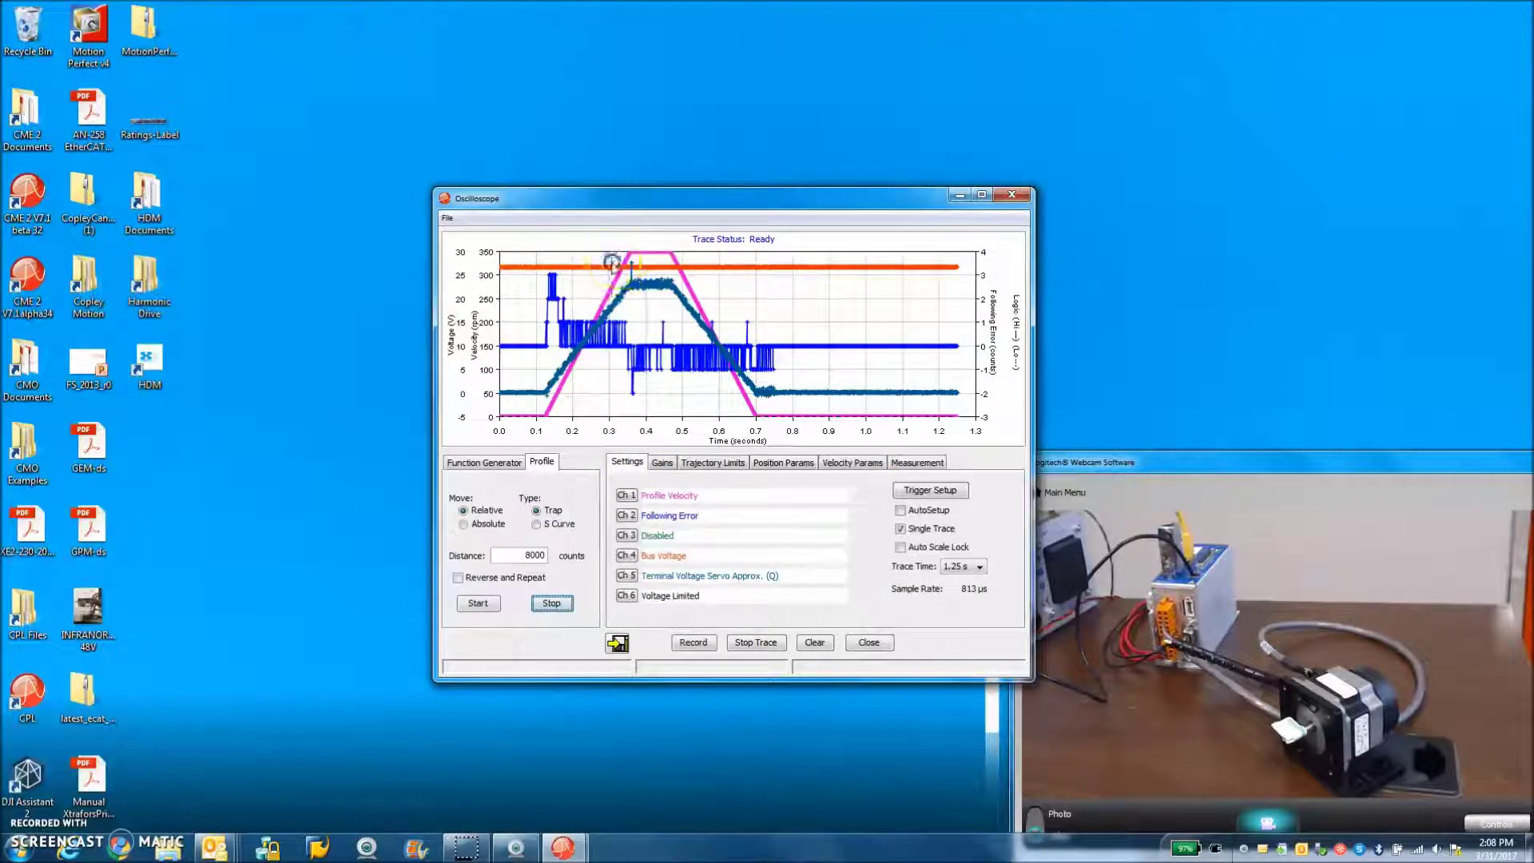
Zoom into the velocity peak, then run the move at 360 rpm past the velocity warning
{"action": "left_click_drag", "start_coordinate": [609, 256], "coordinate": [709, 302]}
{"action": "left_click", "coordinate": [707, 307]}
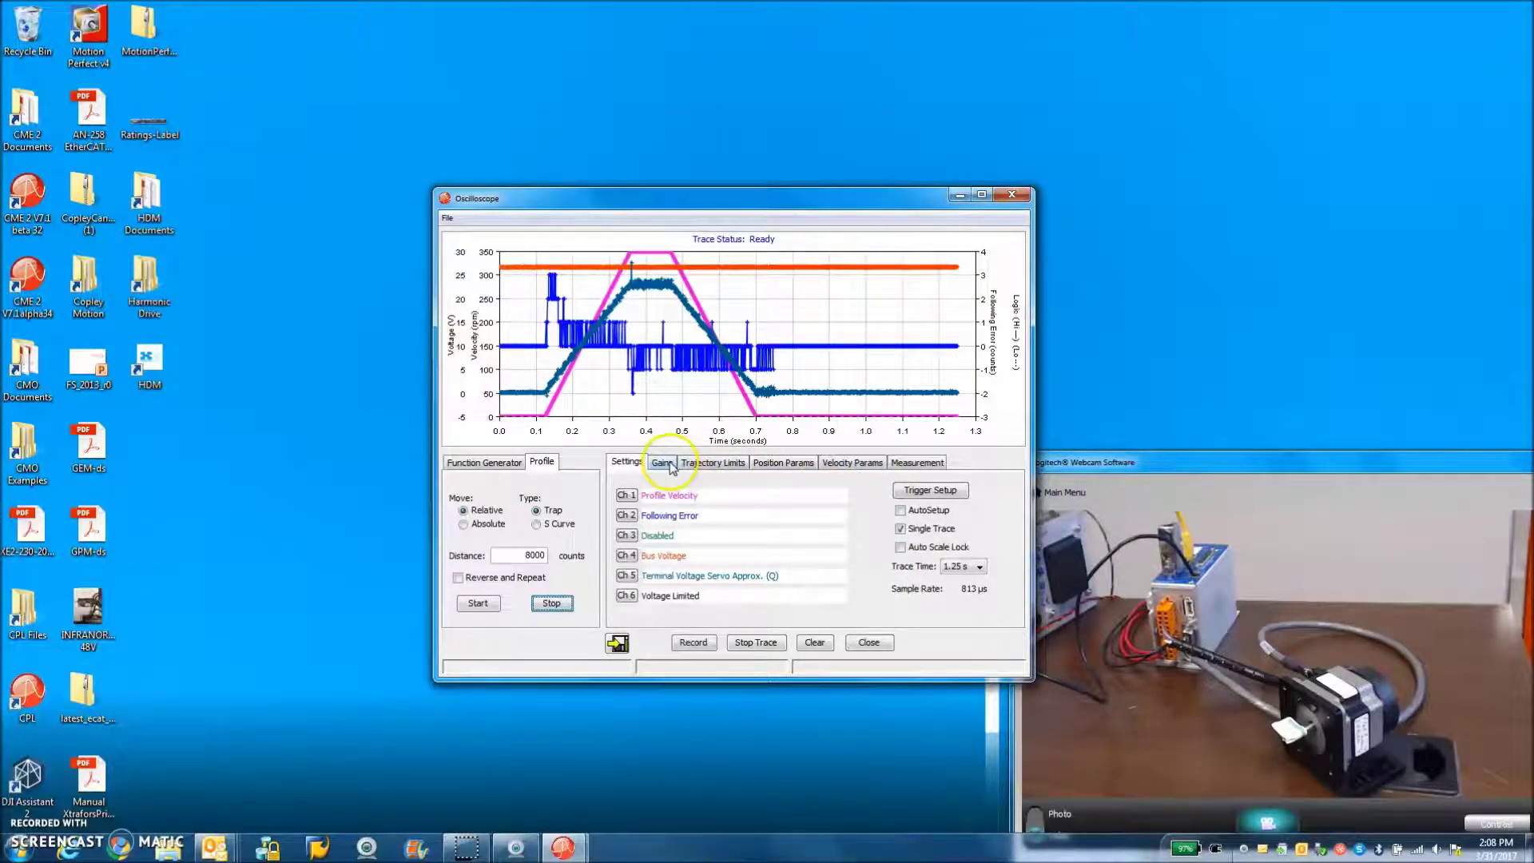
{"action": "left_click", "coordinate": [707, 463]}
{"action": "left_click", "coordinate": [902, 509]}
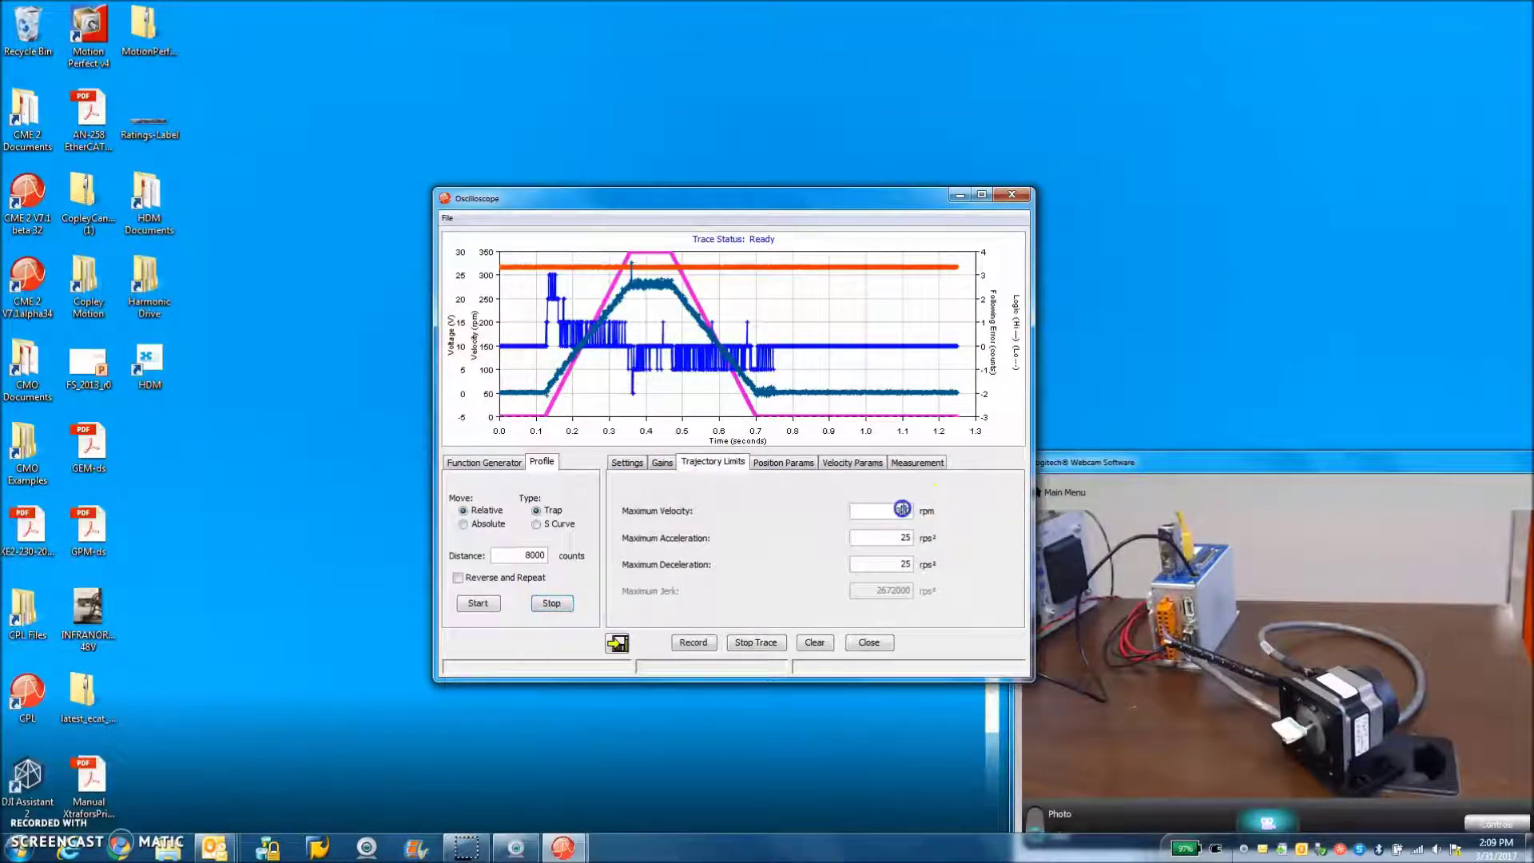
{"action": "left_click", "coordinate": [478, 603]}
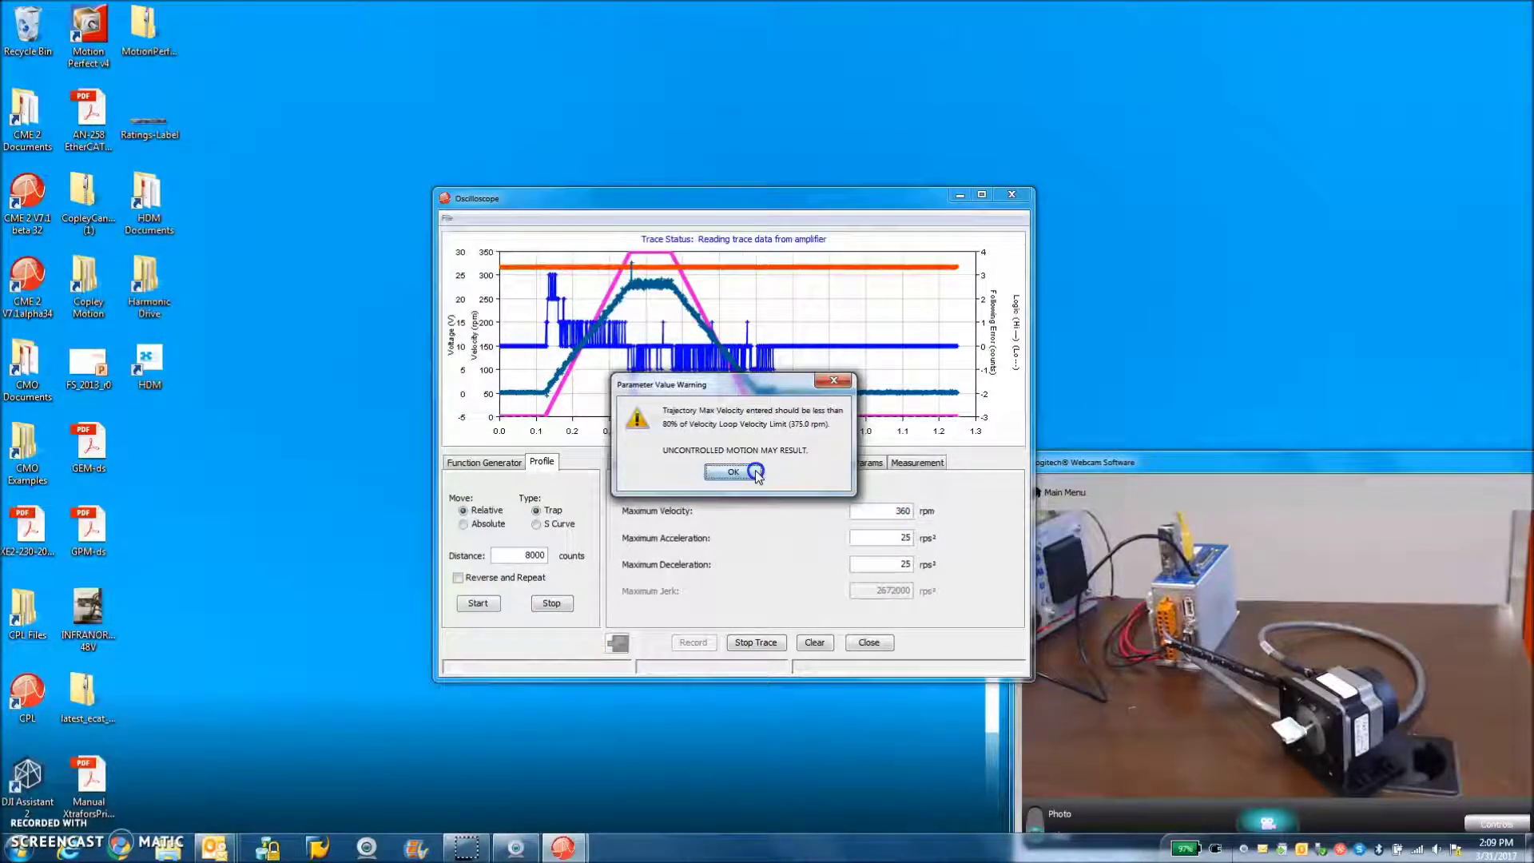
{"action": "left_click", "coordinate": [751, 472]}
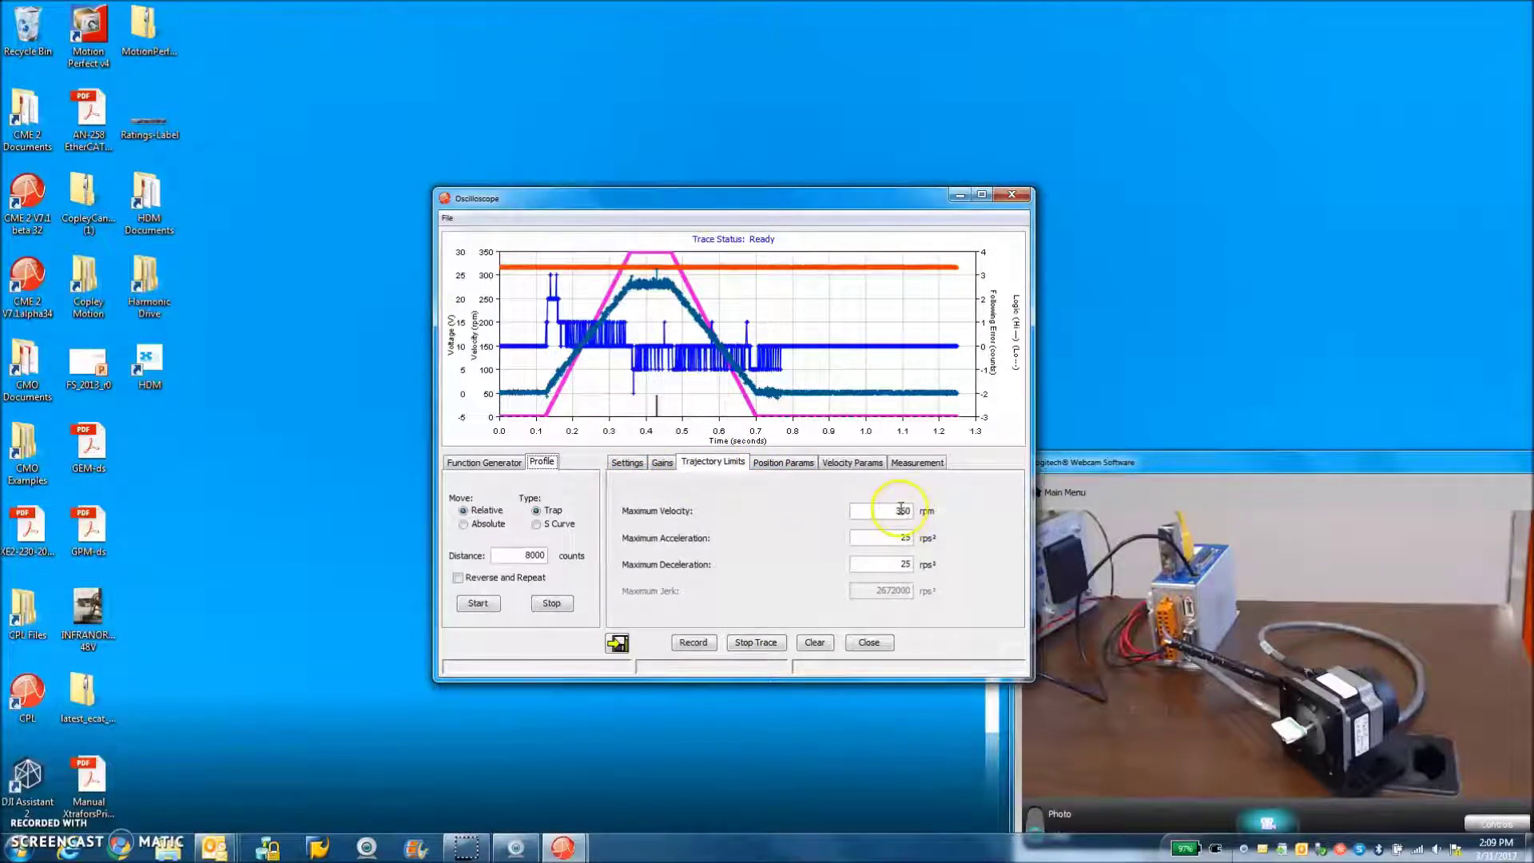
Run the move at 370 rpm maximum velocity and zoom into its peak, then back out
{"action": "left_click_drag", "start_coordinate": [901, 509], "coordinate": [912, 509]}
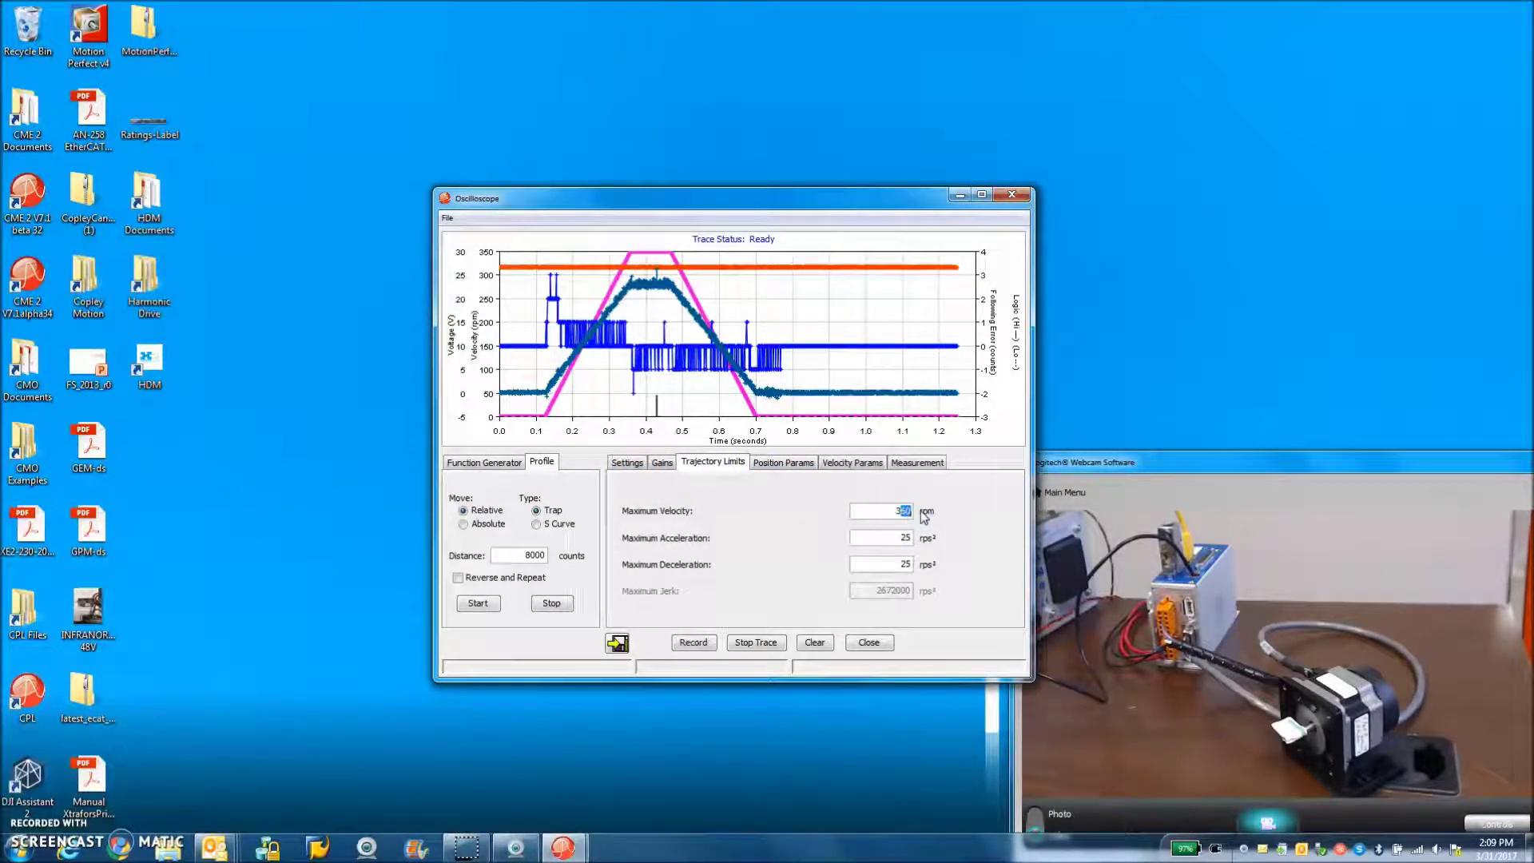
{"action": "type", "text": "7"}
{"action": "left_click", "coordinate": [896, 538]}
{"action": "type", "text": "0"}
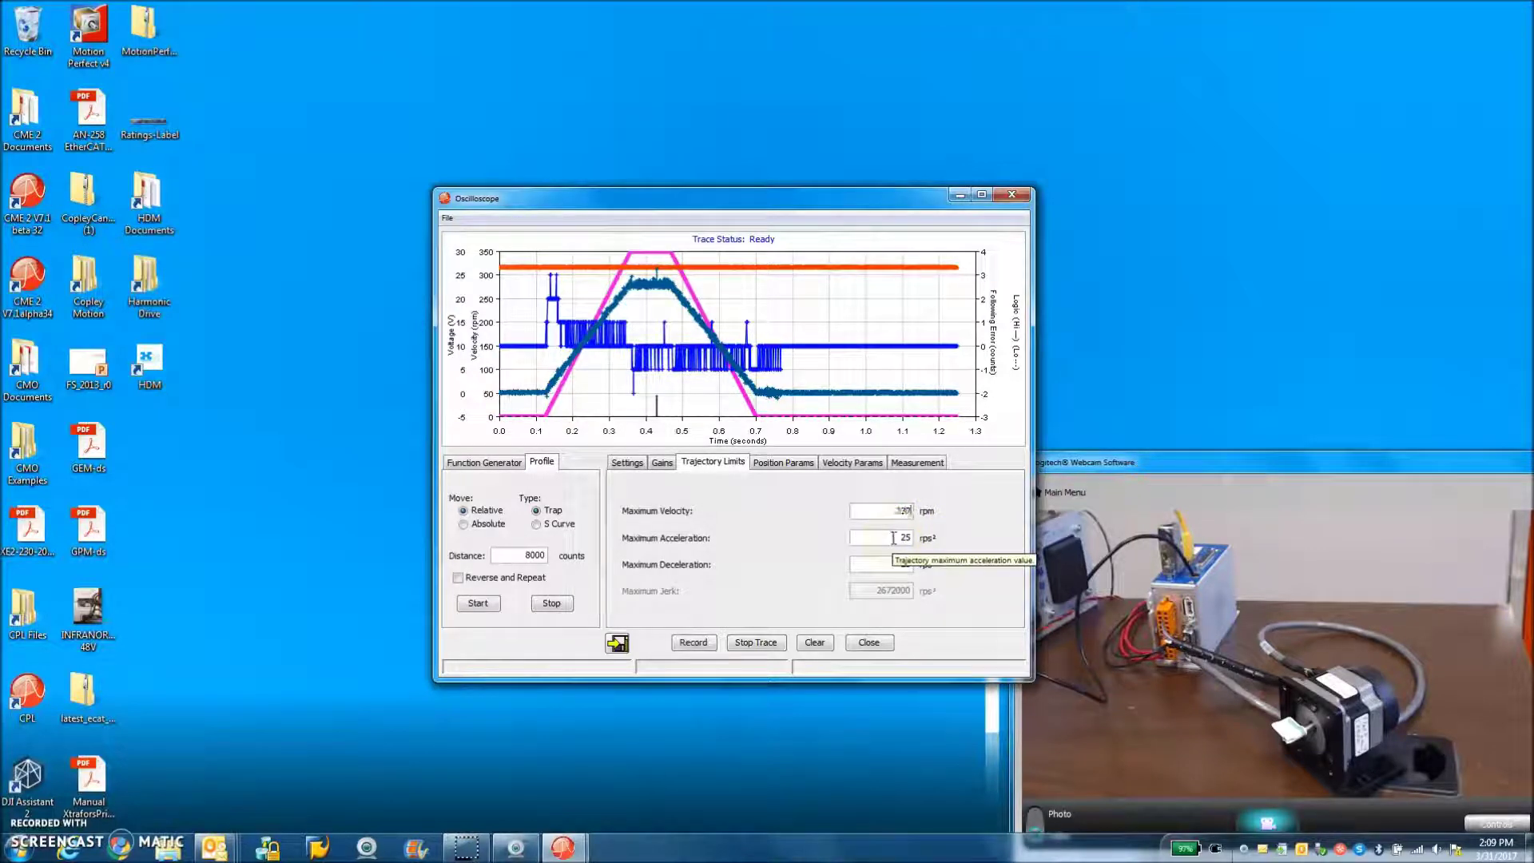
{"action": "left_click", "coordinate": [476, 603]}
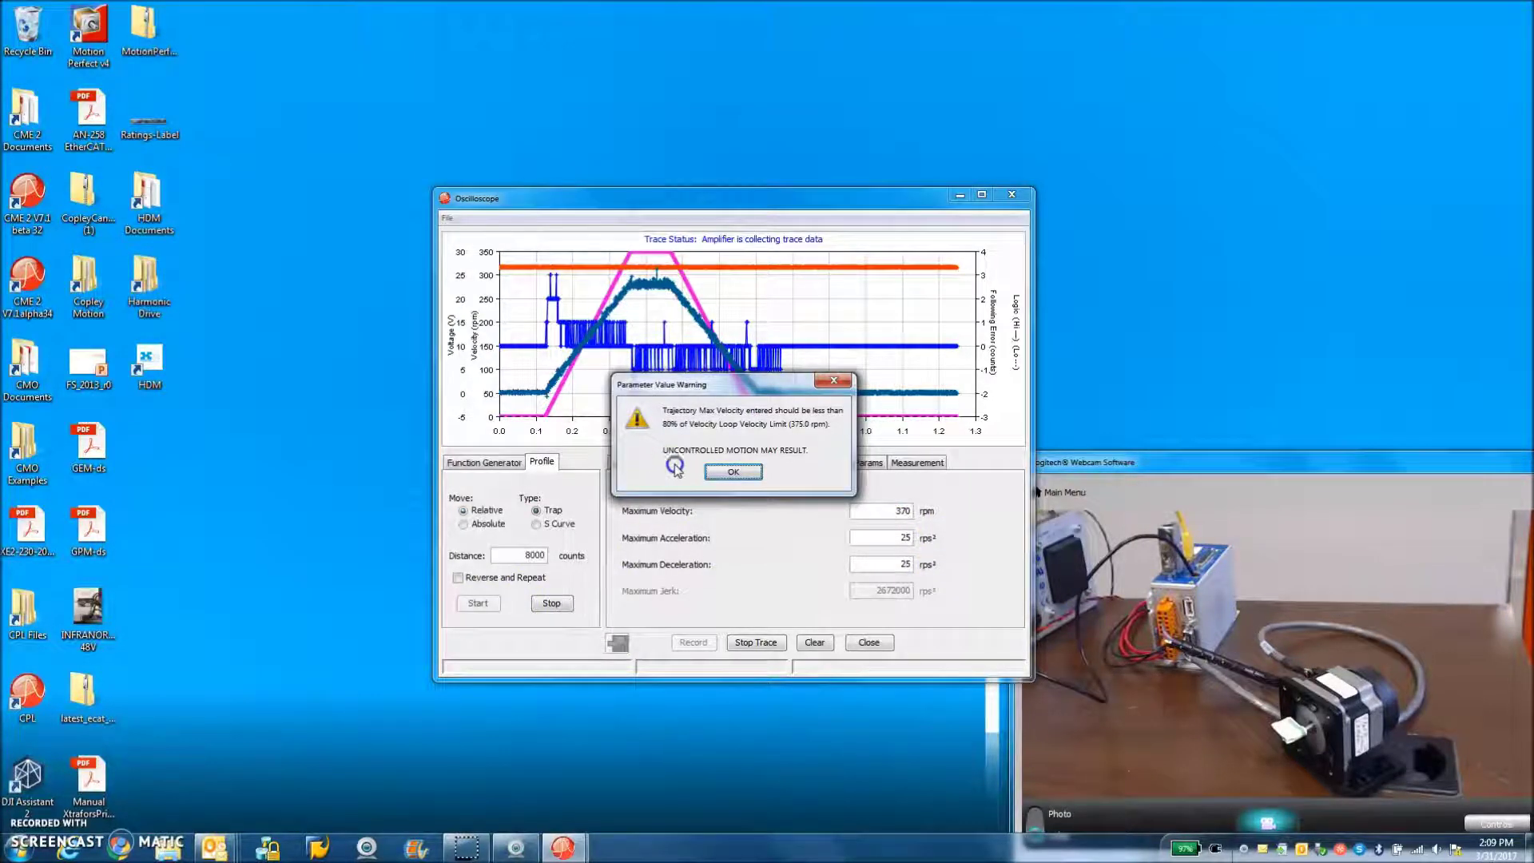
{"action": "left_click", "coordinate": [731, 471]}
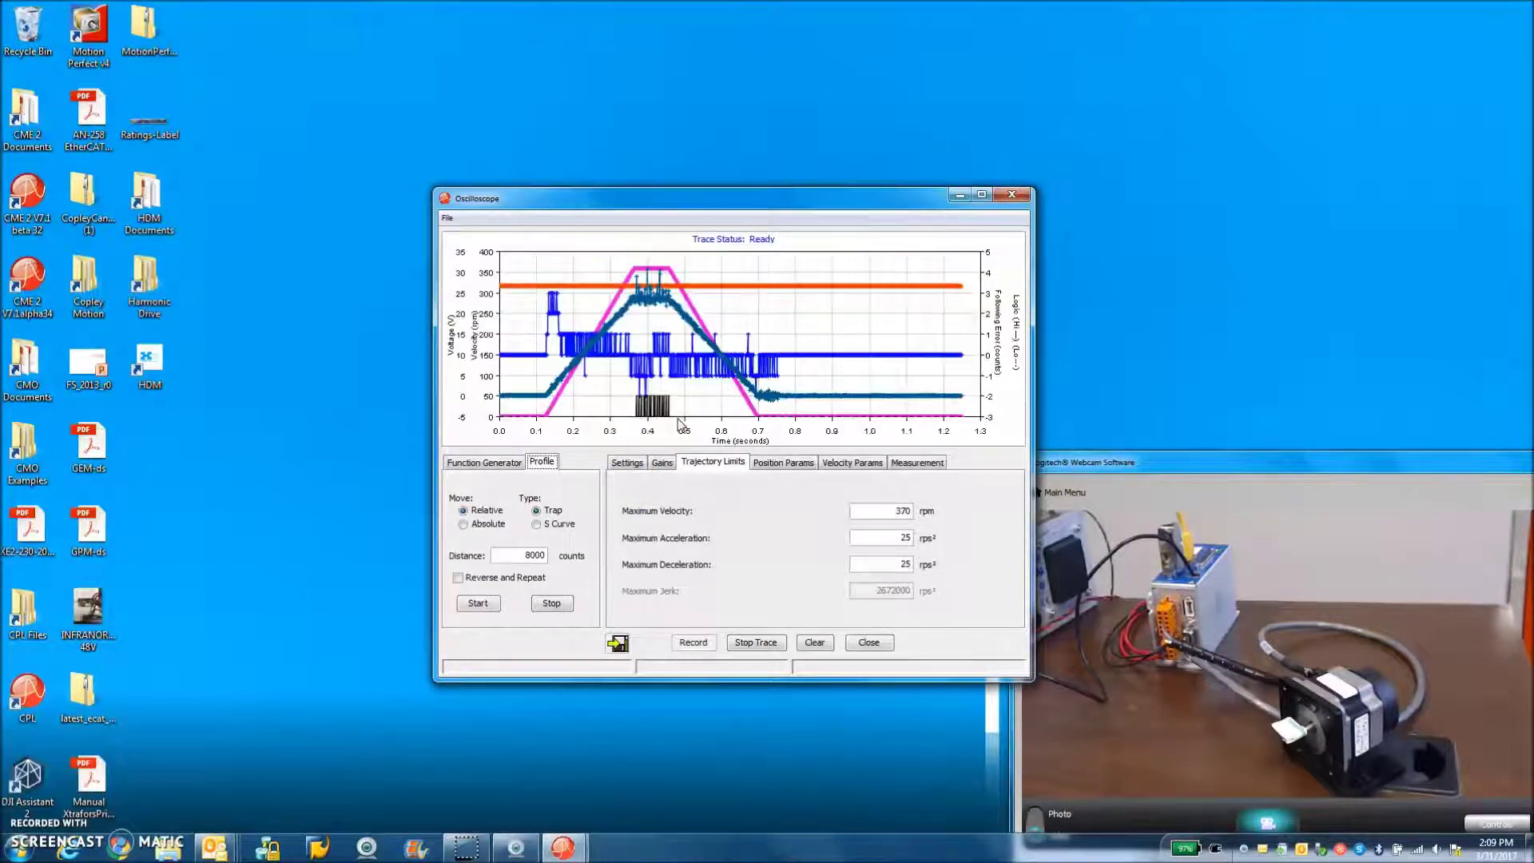
{"action": "left_click_drag", "start_coordinate": [609, 380], "coordinate": [697, 423]}
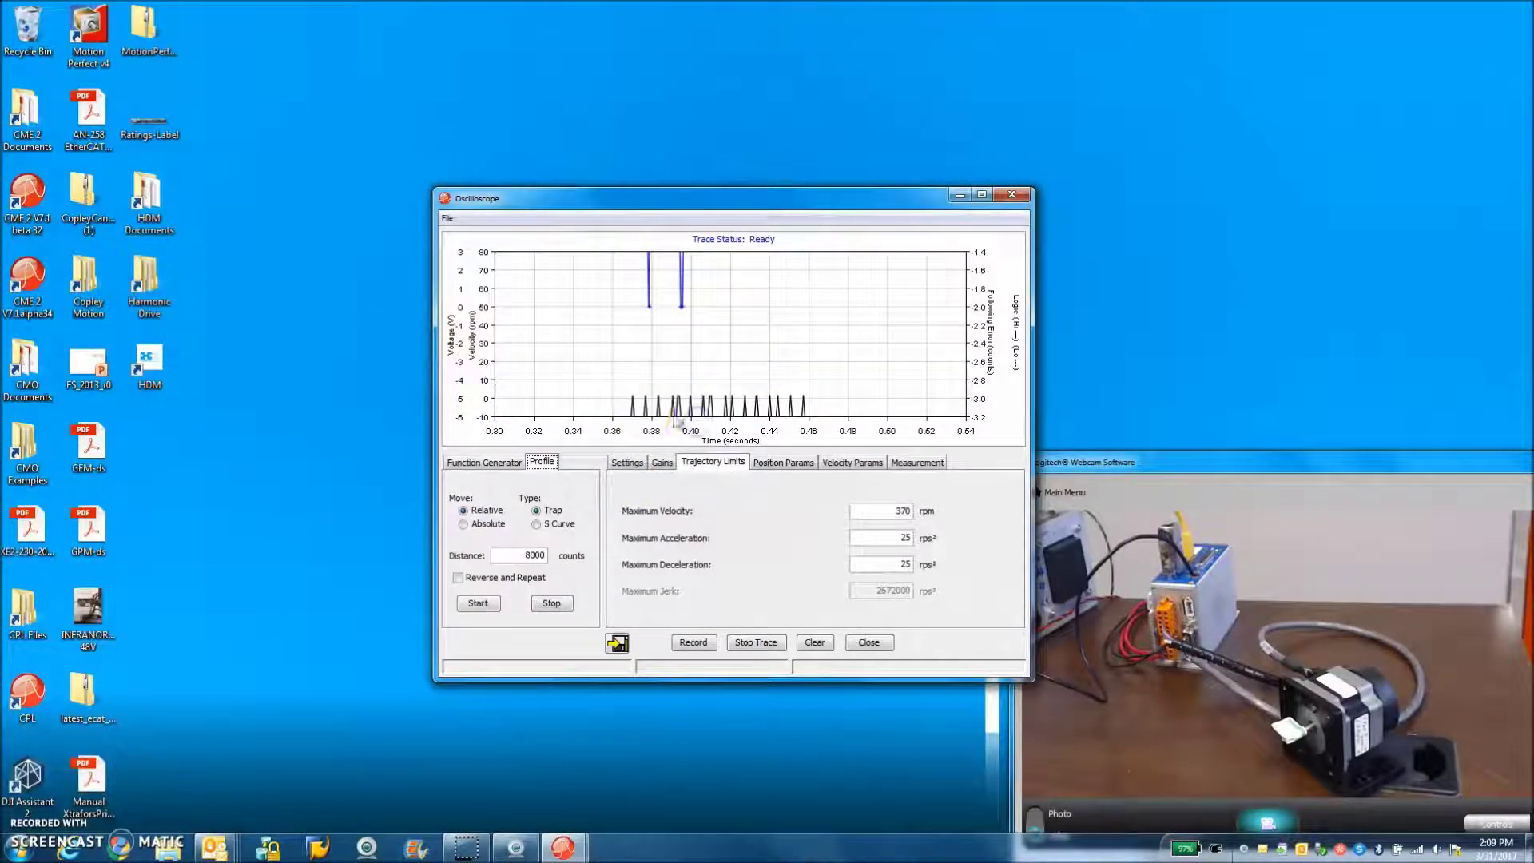
{"action": "left_click_drag", "start_coordinate": [767, 416], "coordinate": [702, 412]}
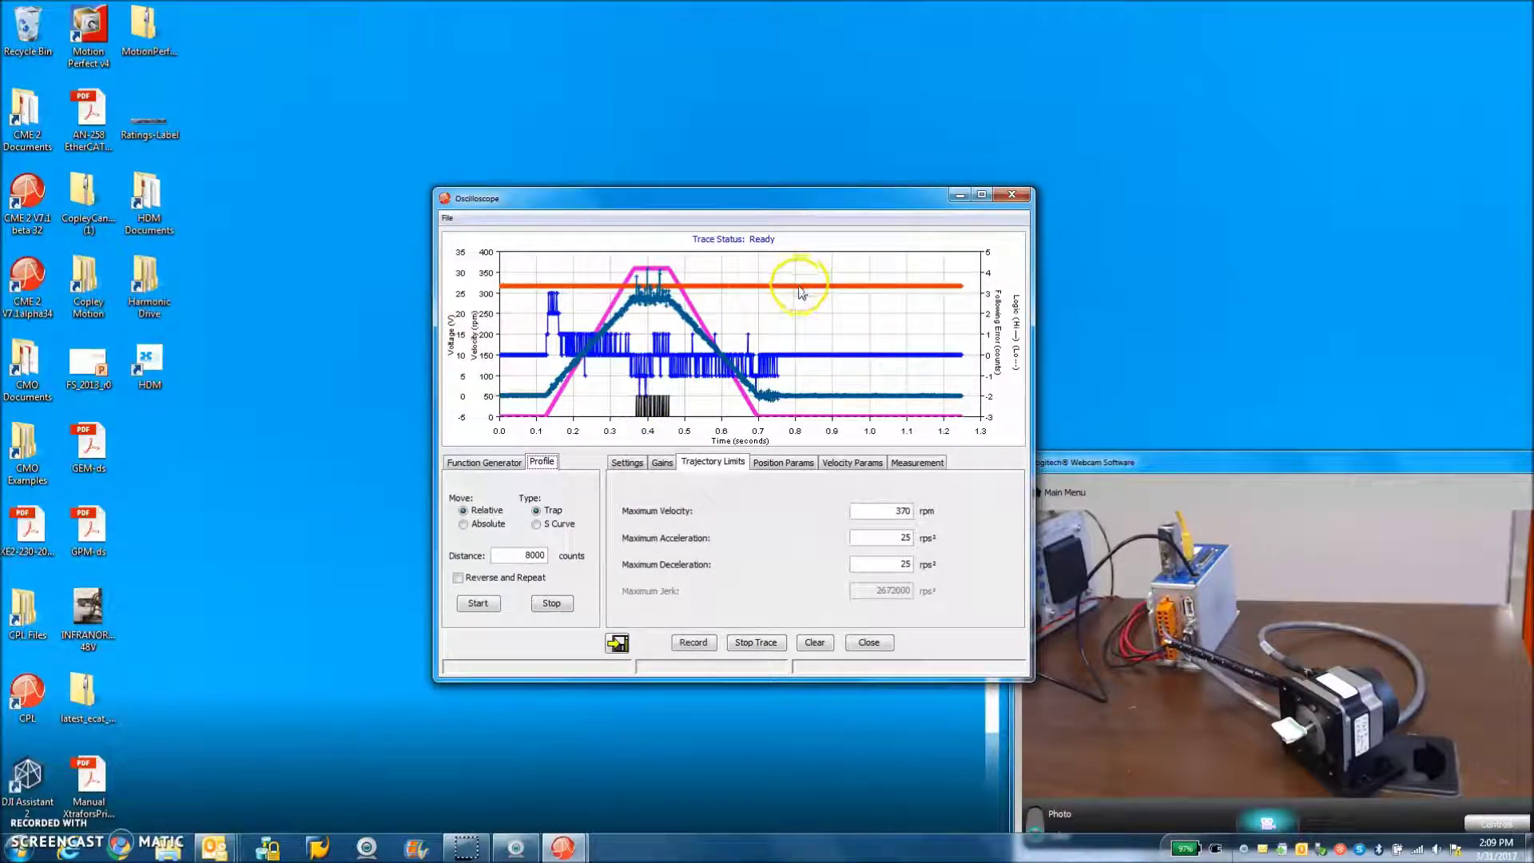
Review the position loop settings (100-count tracking window), then close the oscilloscope
{"action": "left_click_drag", "start_coordinate": [722, 201], "coordinate": [636, 361]}
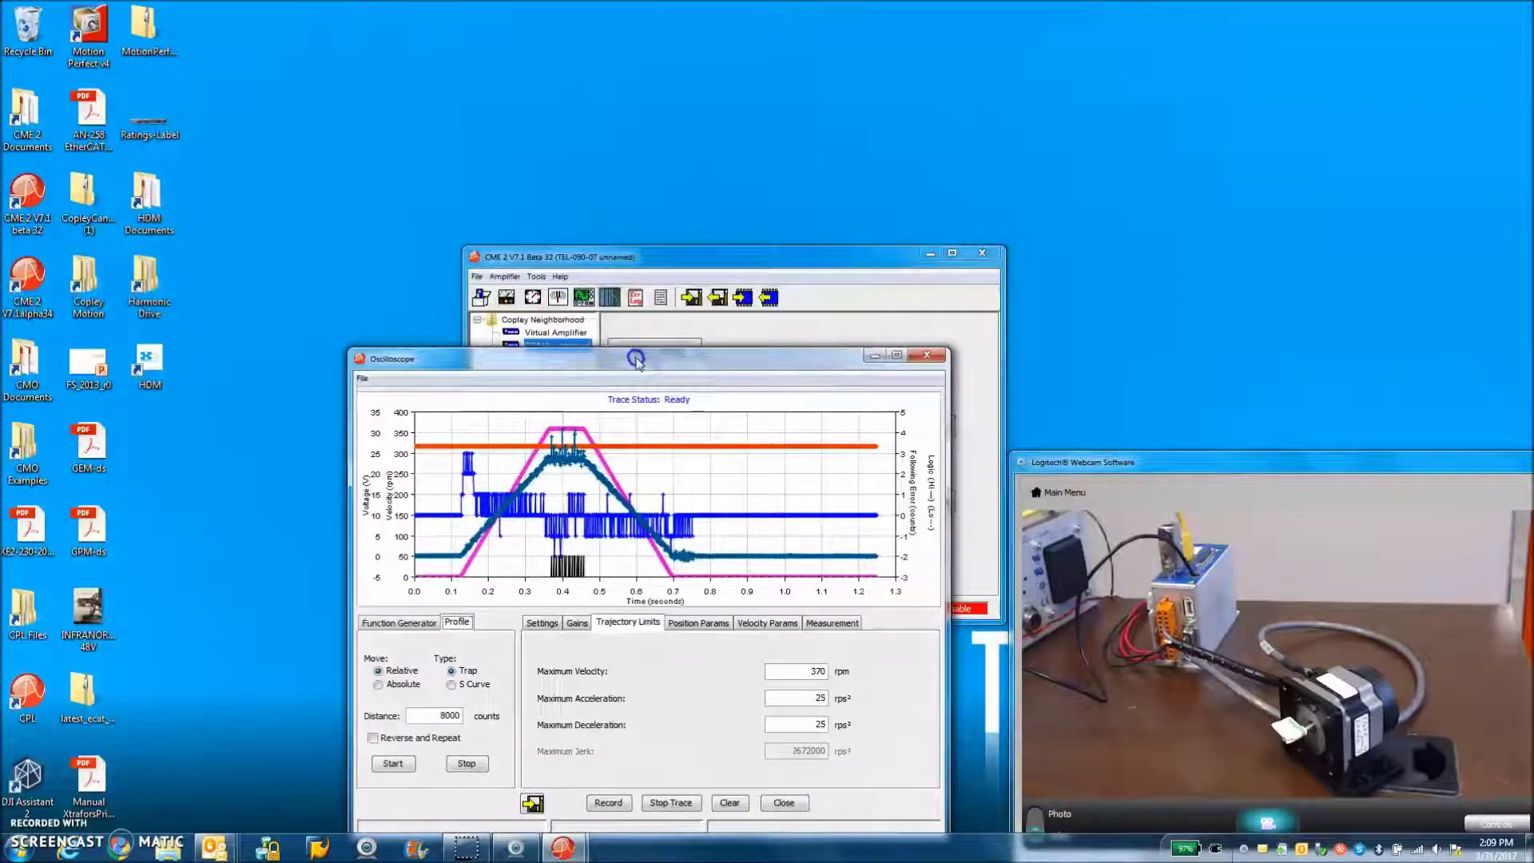
{"action": "left_click", "coordinate": [701, 257]}
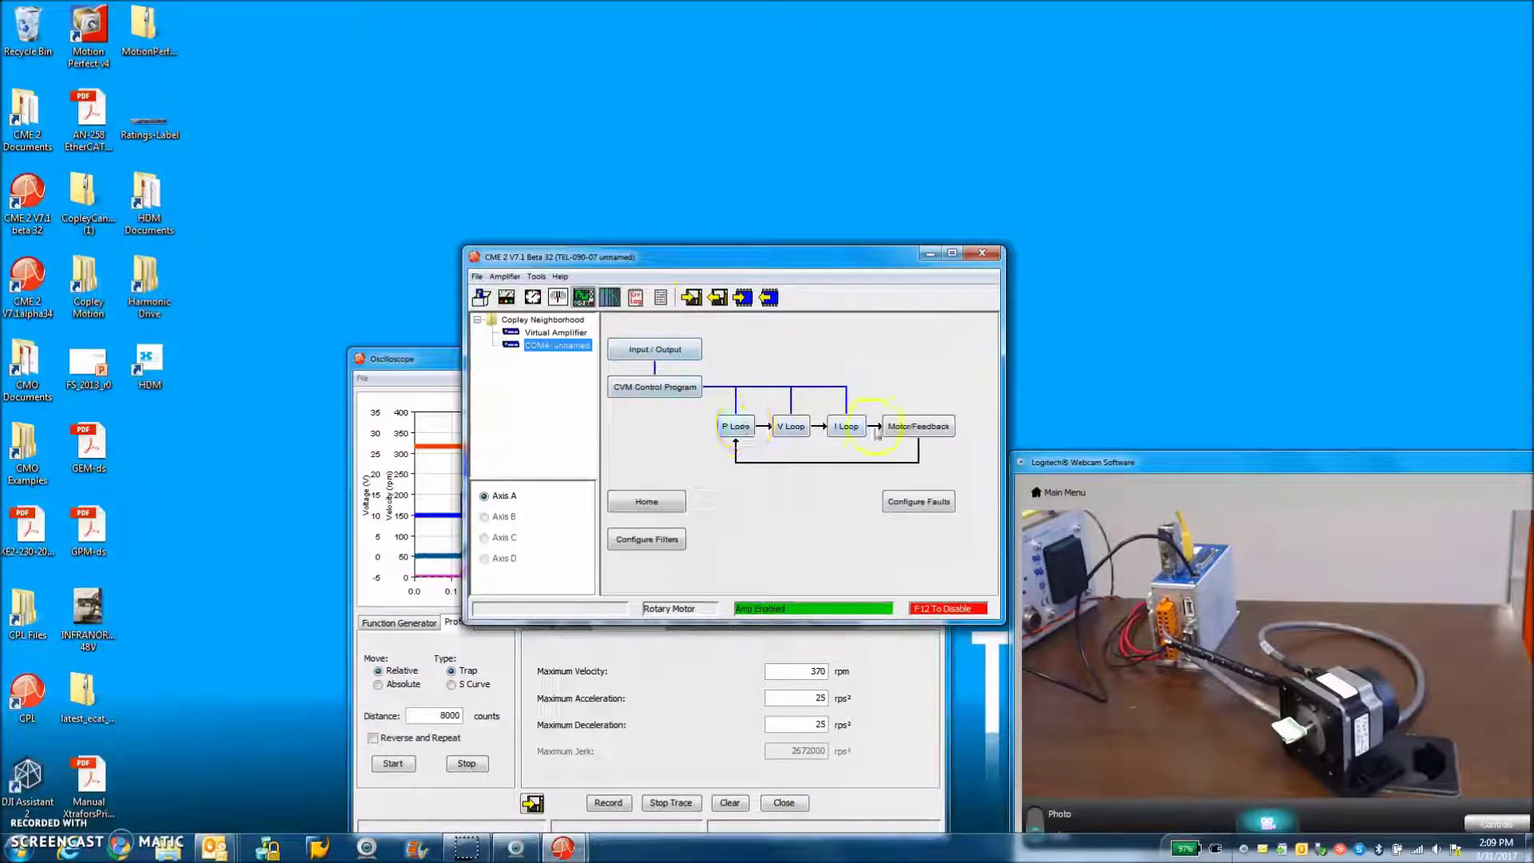
{"action": "left_click", "coordinate": [750, 431]}
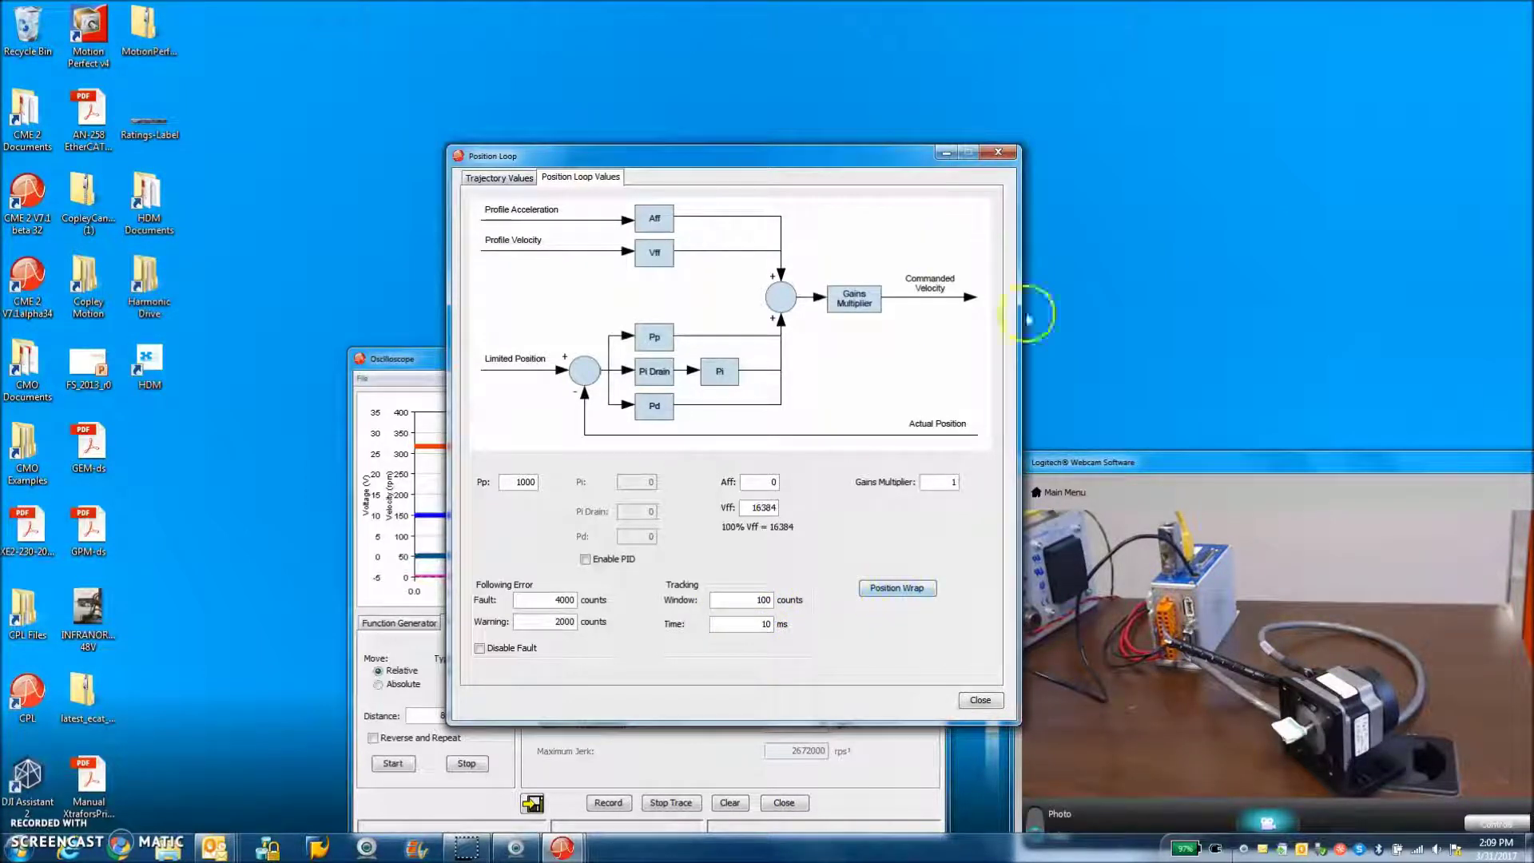
{"action": "left_click", "coordinate": [998, 152]}
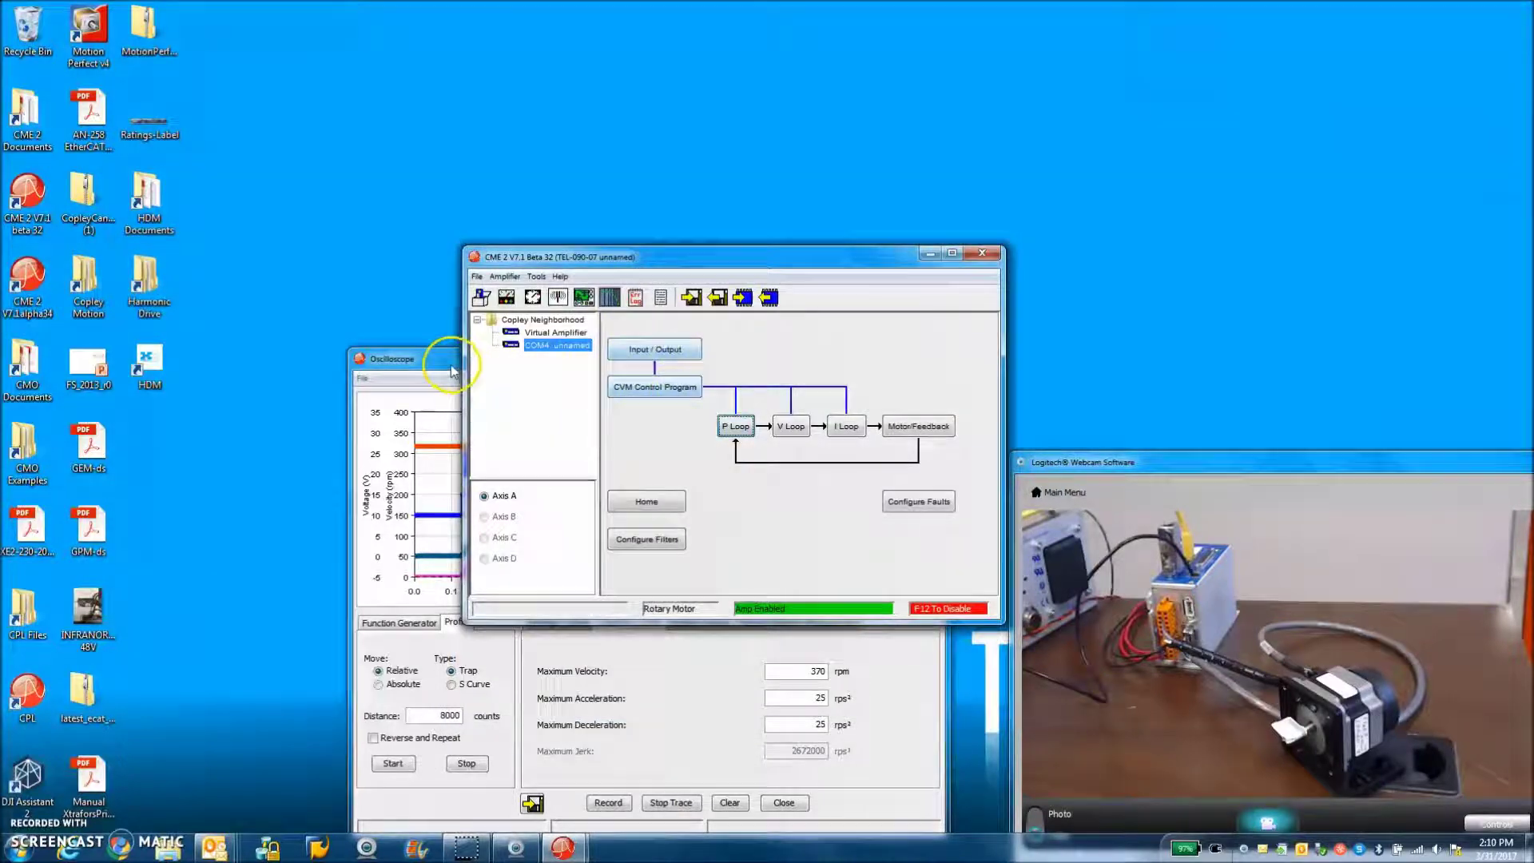
{"action": "left_click", "coordinate": [452, 371]}
{"action": "left_click", "coordinate": [1004, 171]}
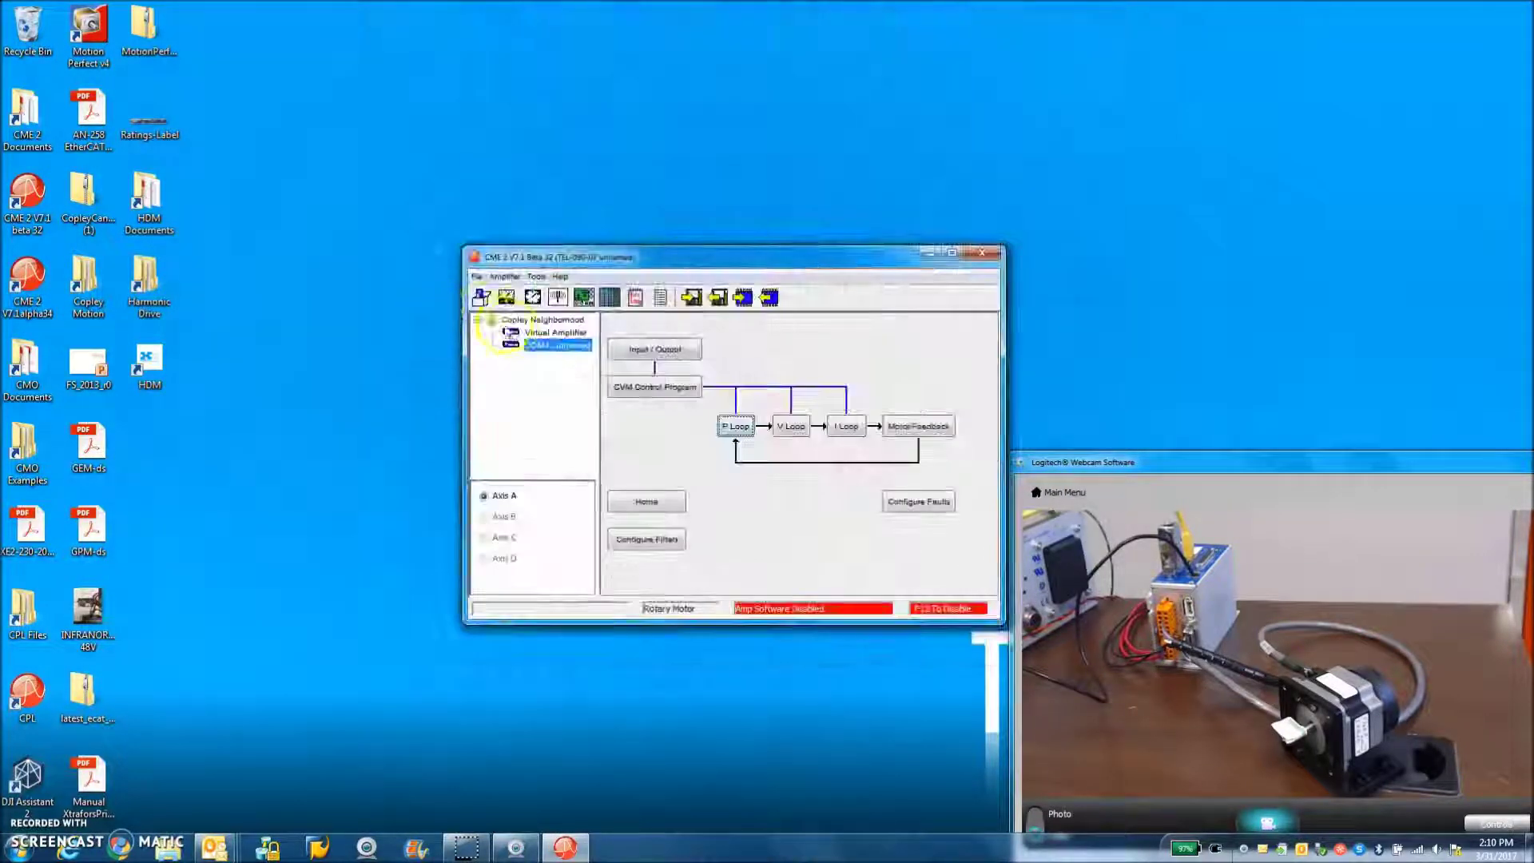
Turn off servo mode for open-loop stepping, keep Position over EtherCAT, and save to flash
{"action": "left_click", "coordinate": [481, 296]}
{"action": "left_click", "coordinate": [623, 560]}
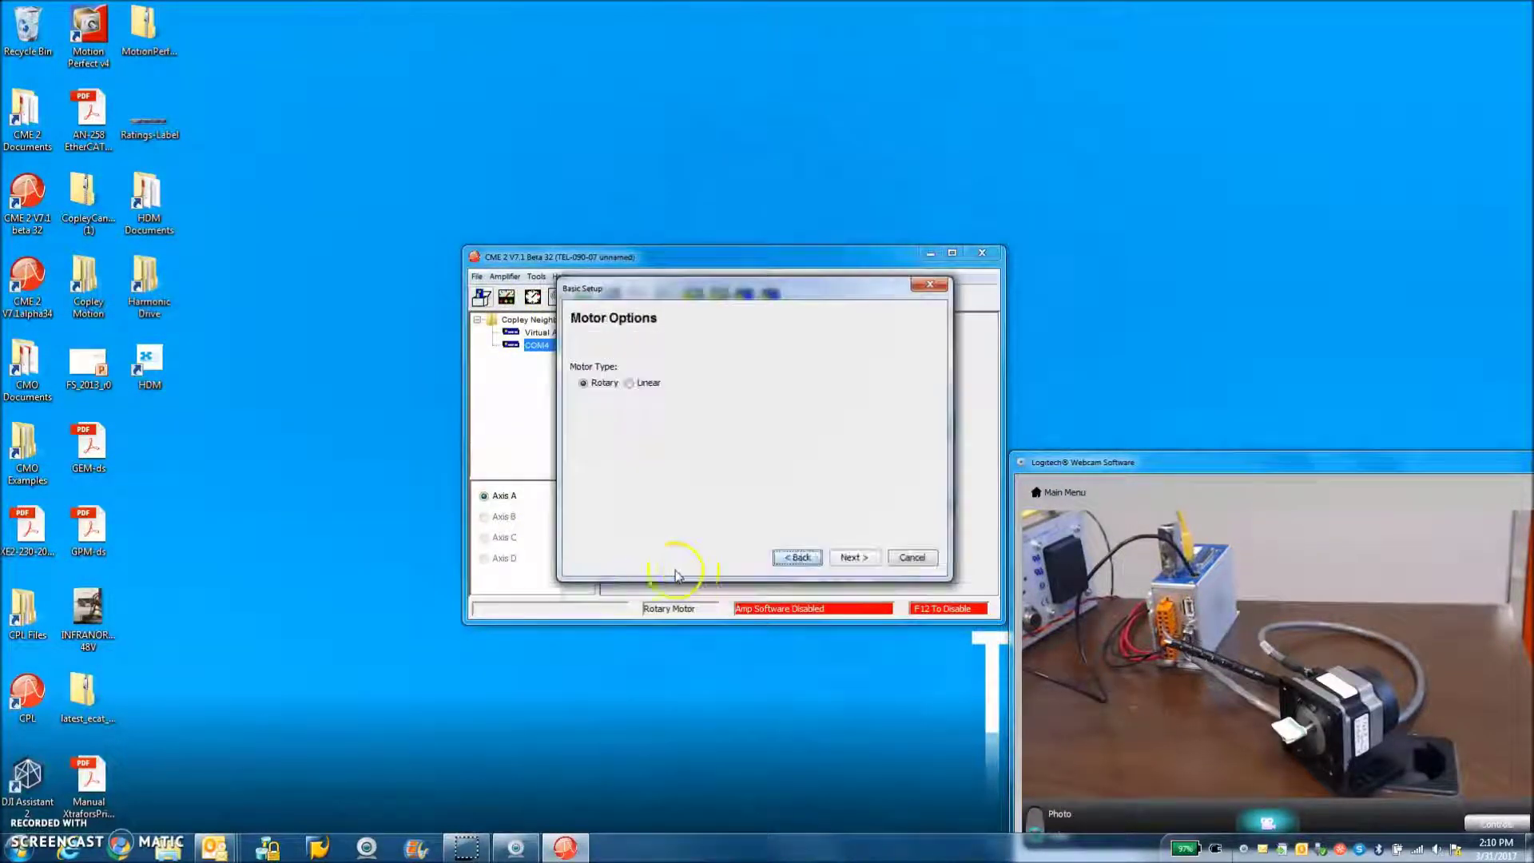
{"action": "left_click", "coordinate": [852, 558]}
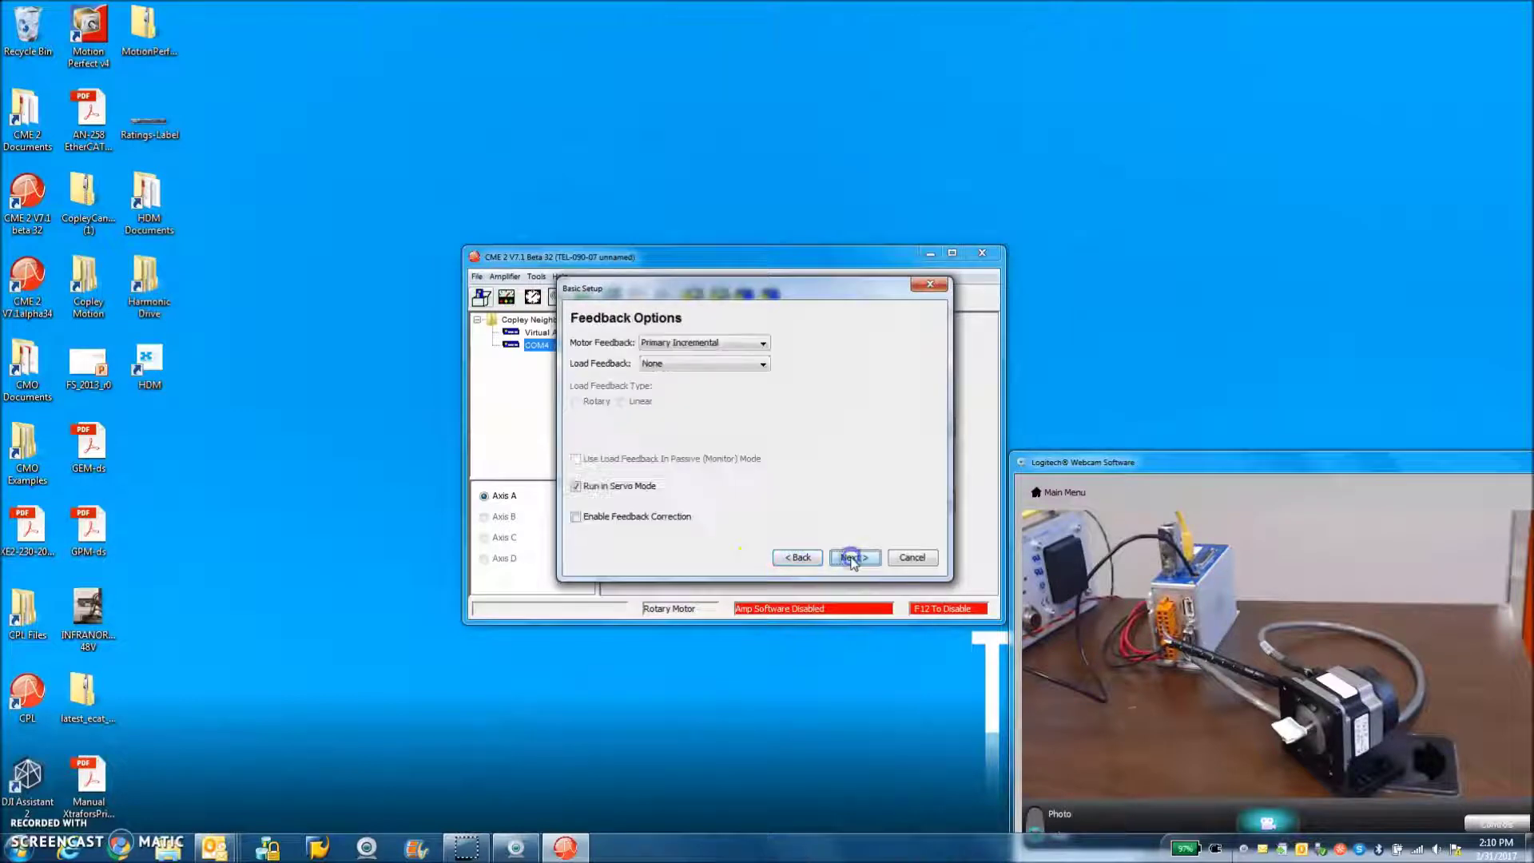
{"action": "left_click", "coordinate": [576, 486]}
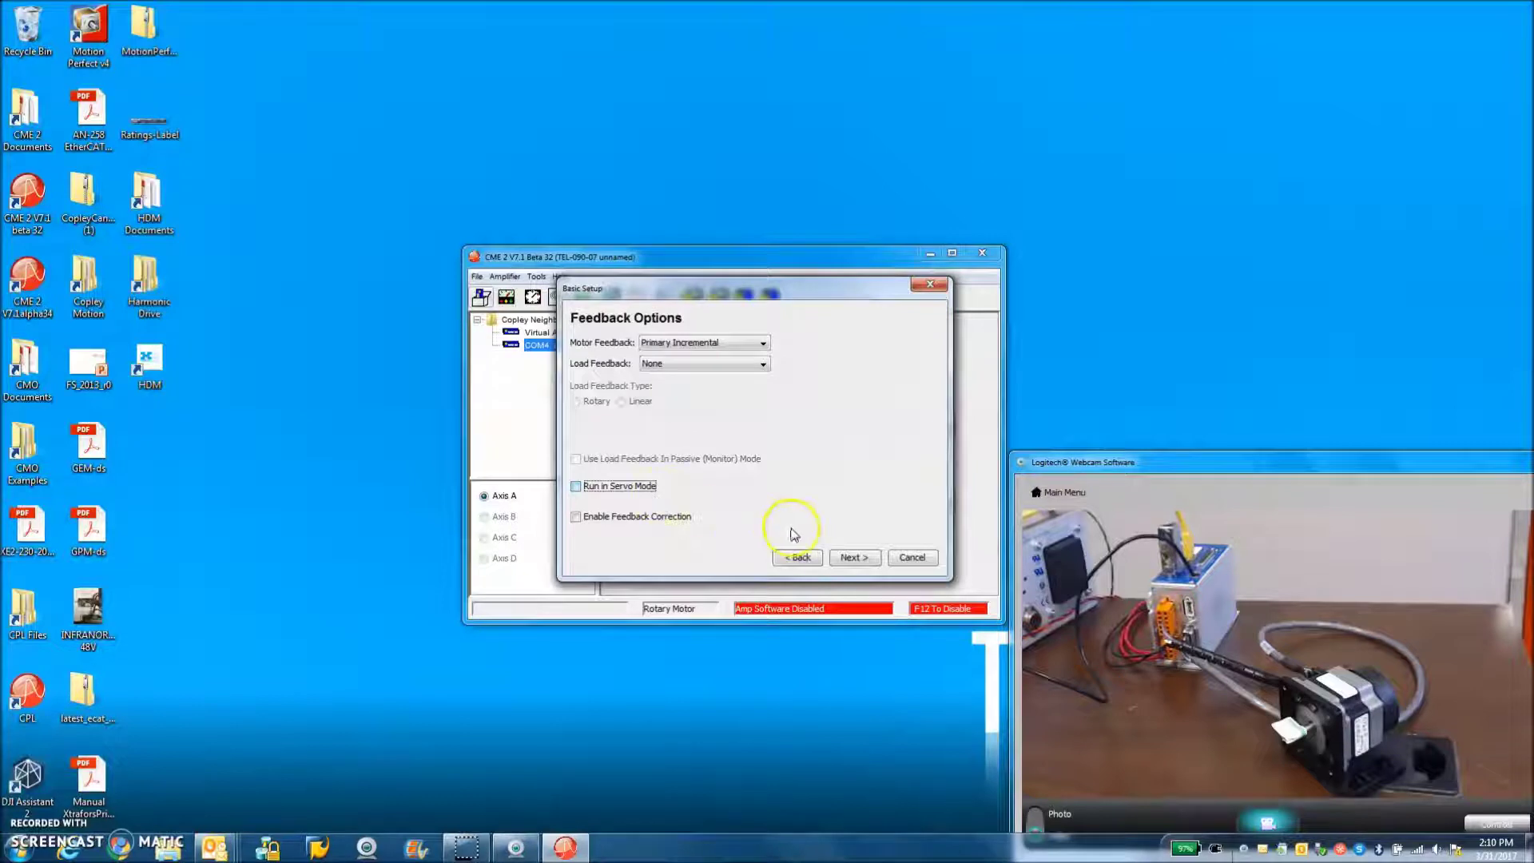
{"action": "left_click", "coordinate": [850, 558]}
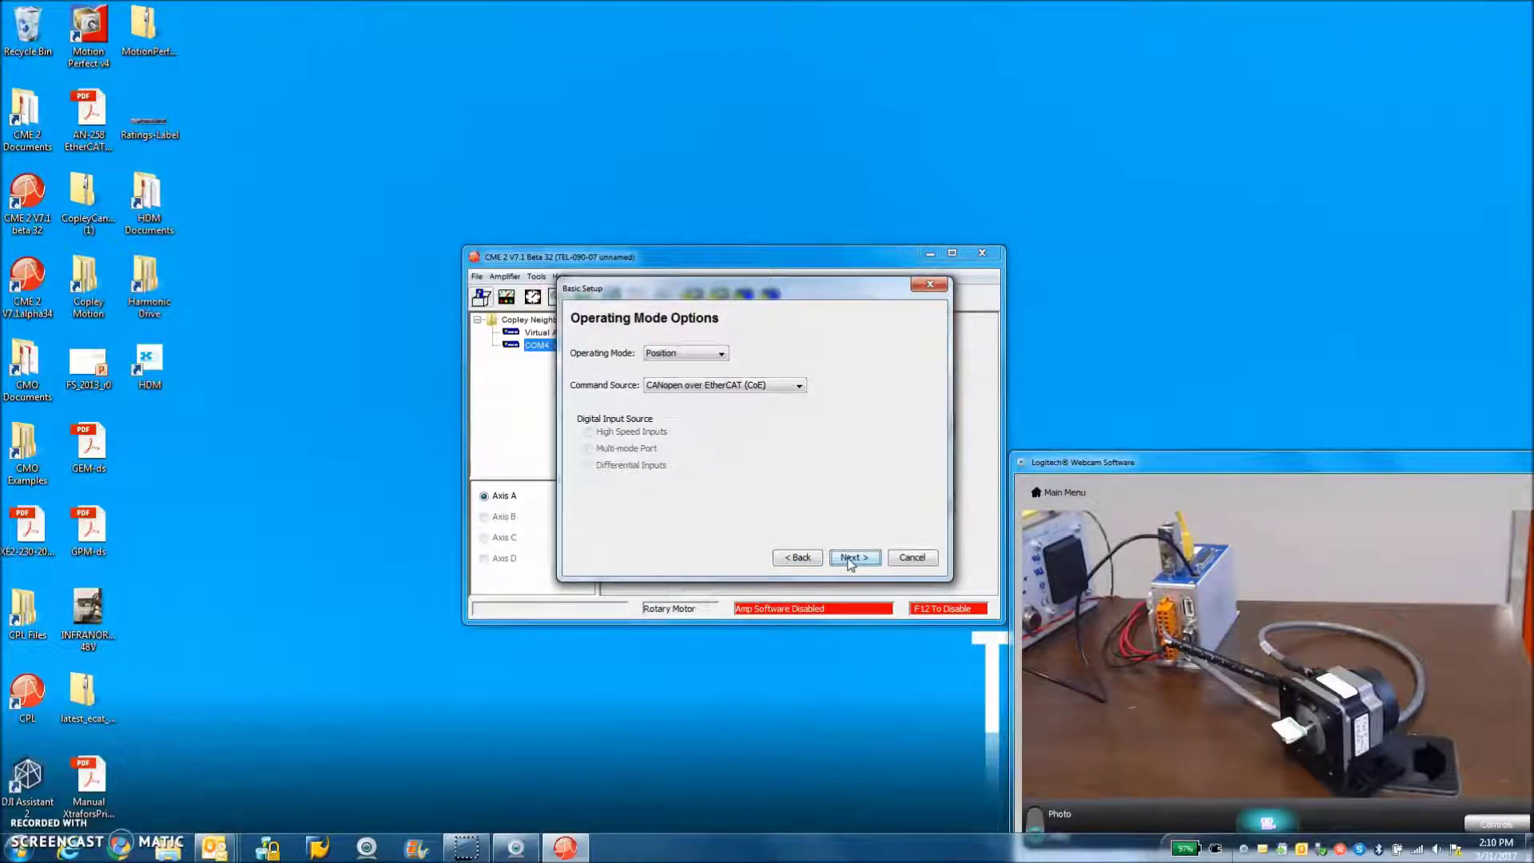
{"action": "left_click", "coordinate": [850, 558]}
{"action": "left_click", "coordinate": [854, 558]}
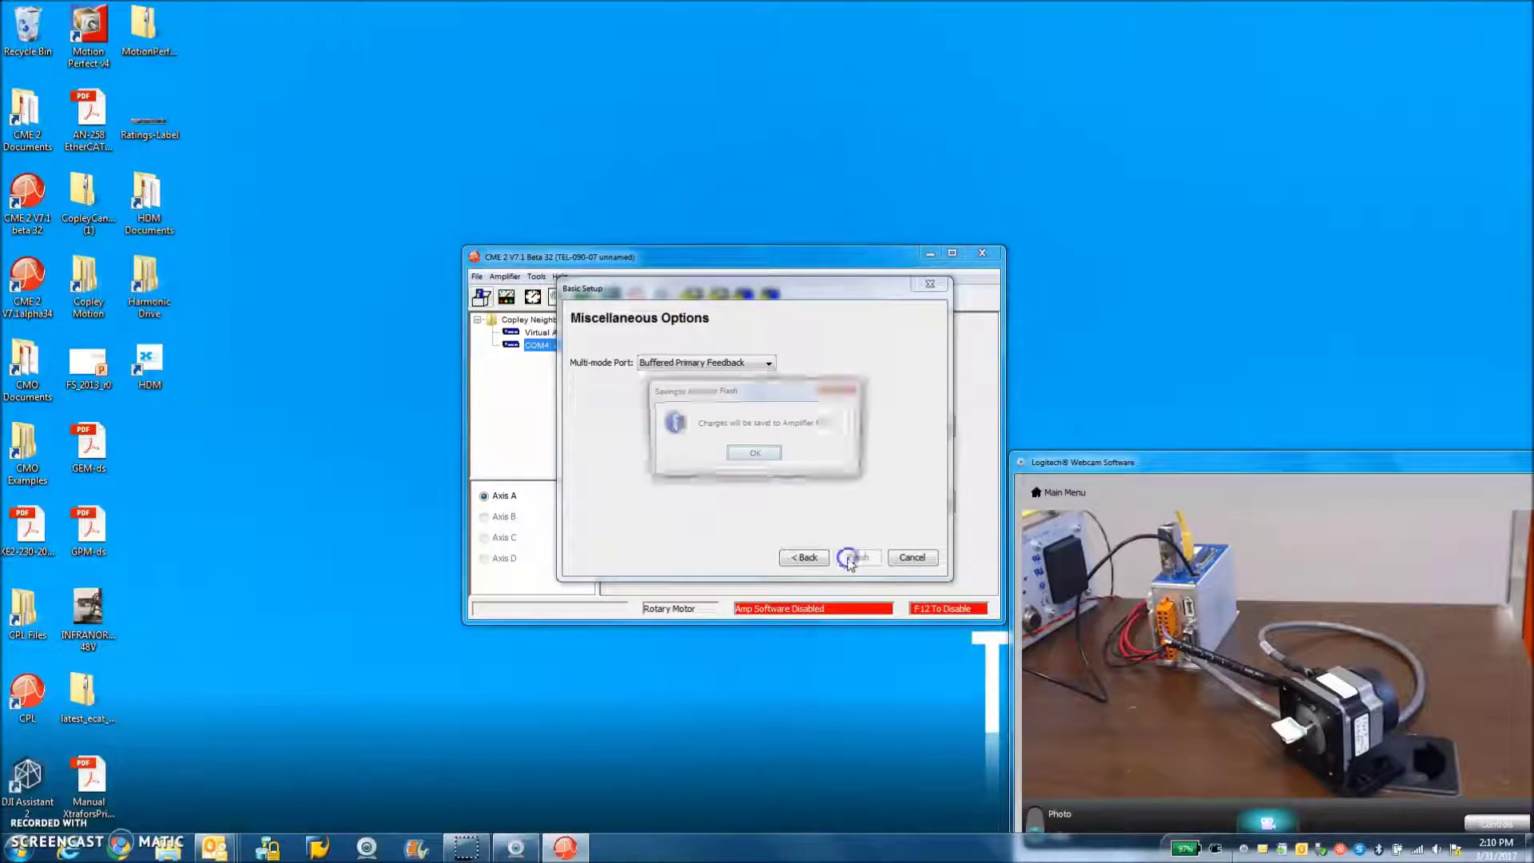
{"action": "left_click", "coordinate": [747, 456]}
Save the stepper motor data to flash and dismiss the warning
{"action": "left_click", "coordinate": [957, 426]}
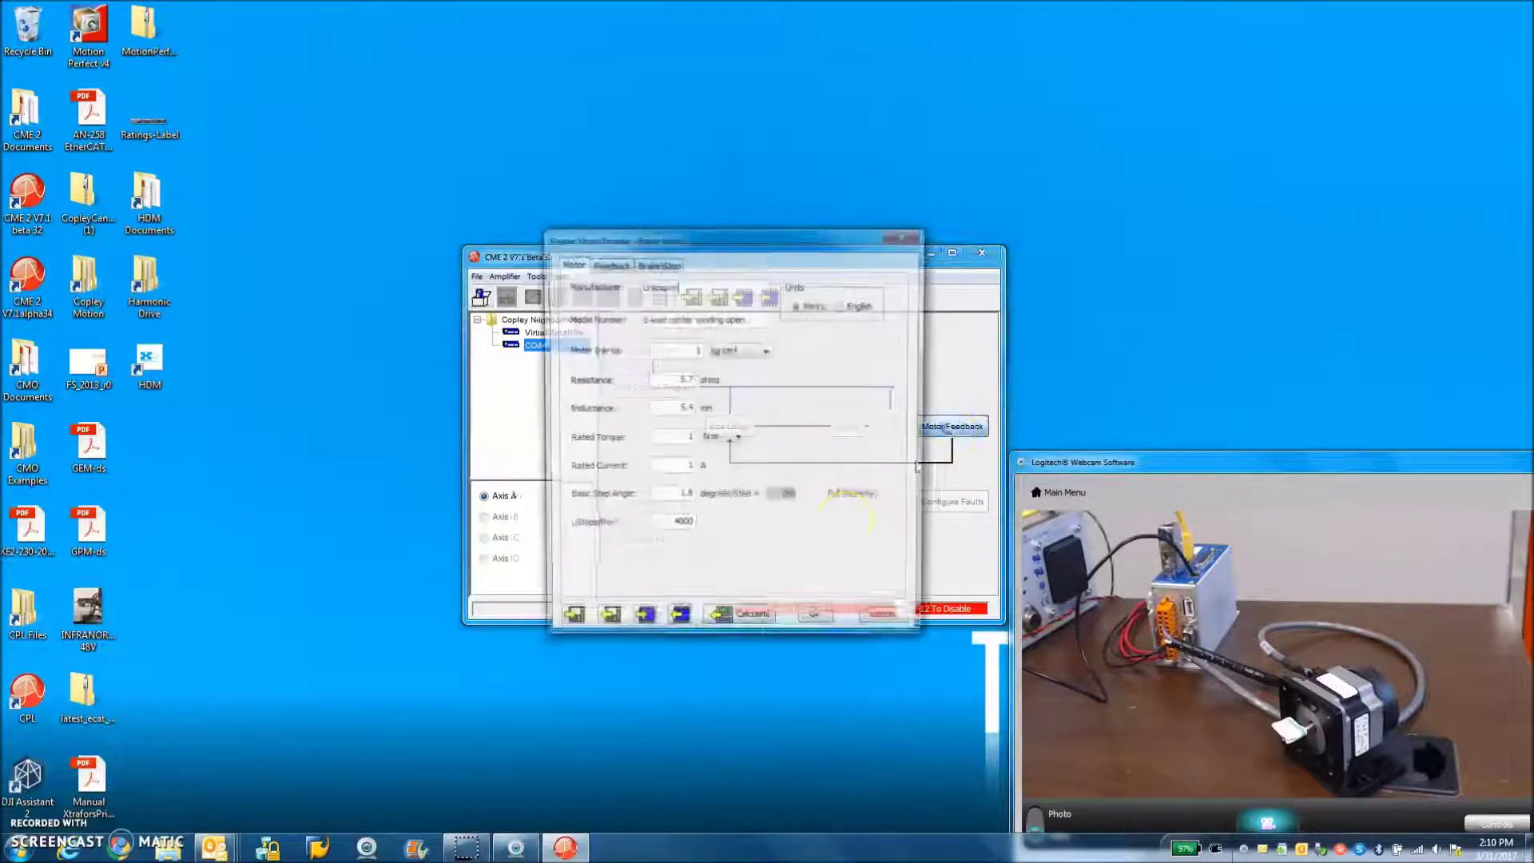
{"action": "left_click", "coordinate": [805, 625]}
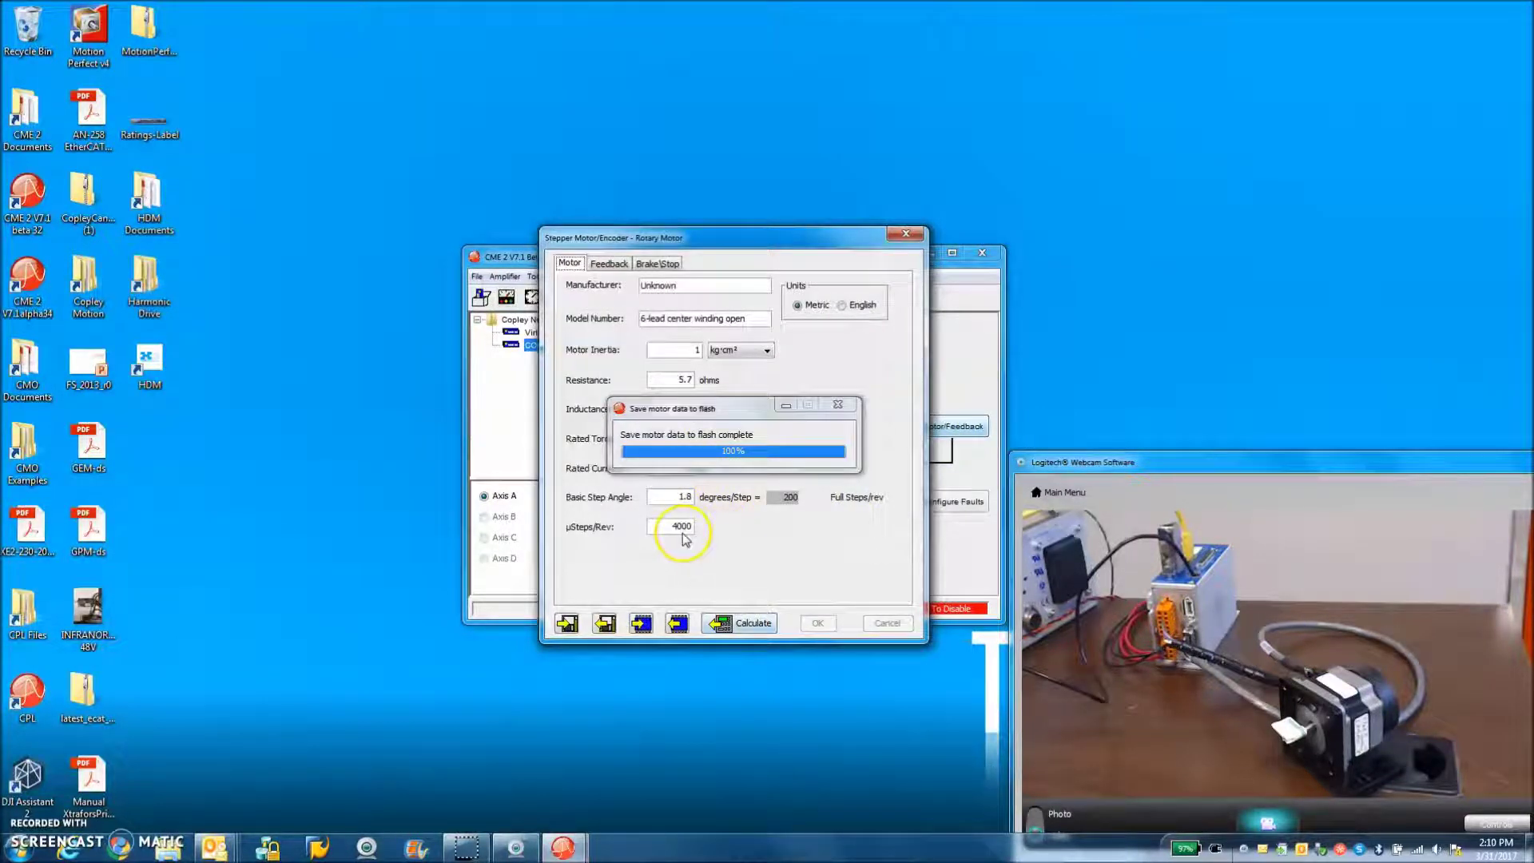
{"action": "left_click", "coordinate": [729, 462]}
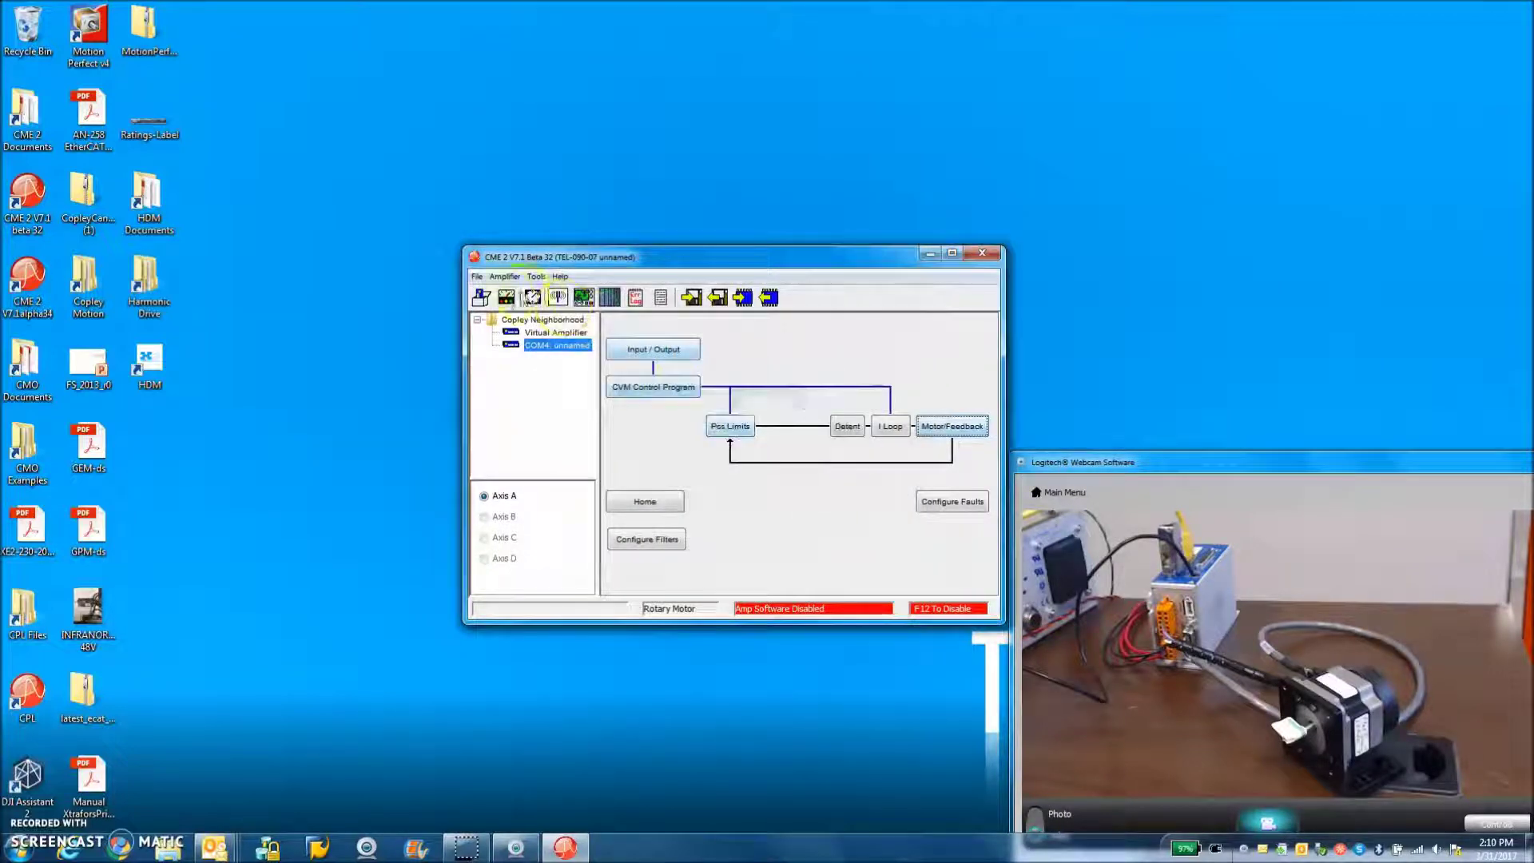
Enable the drive in stepper mode from the Control Panel
{"action": "left_click", "coordinate": [533, 297]}
{"action": "left_click_drag", "start_coordinate": [627, 263], "coordinate": [482, 309]}
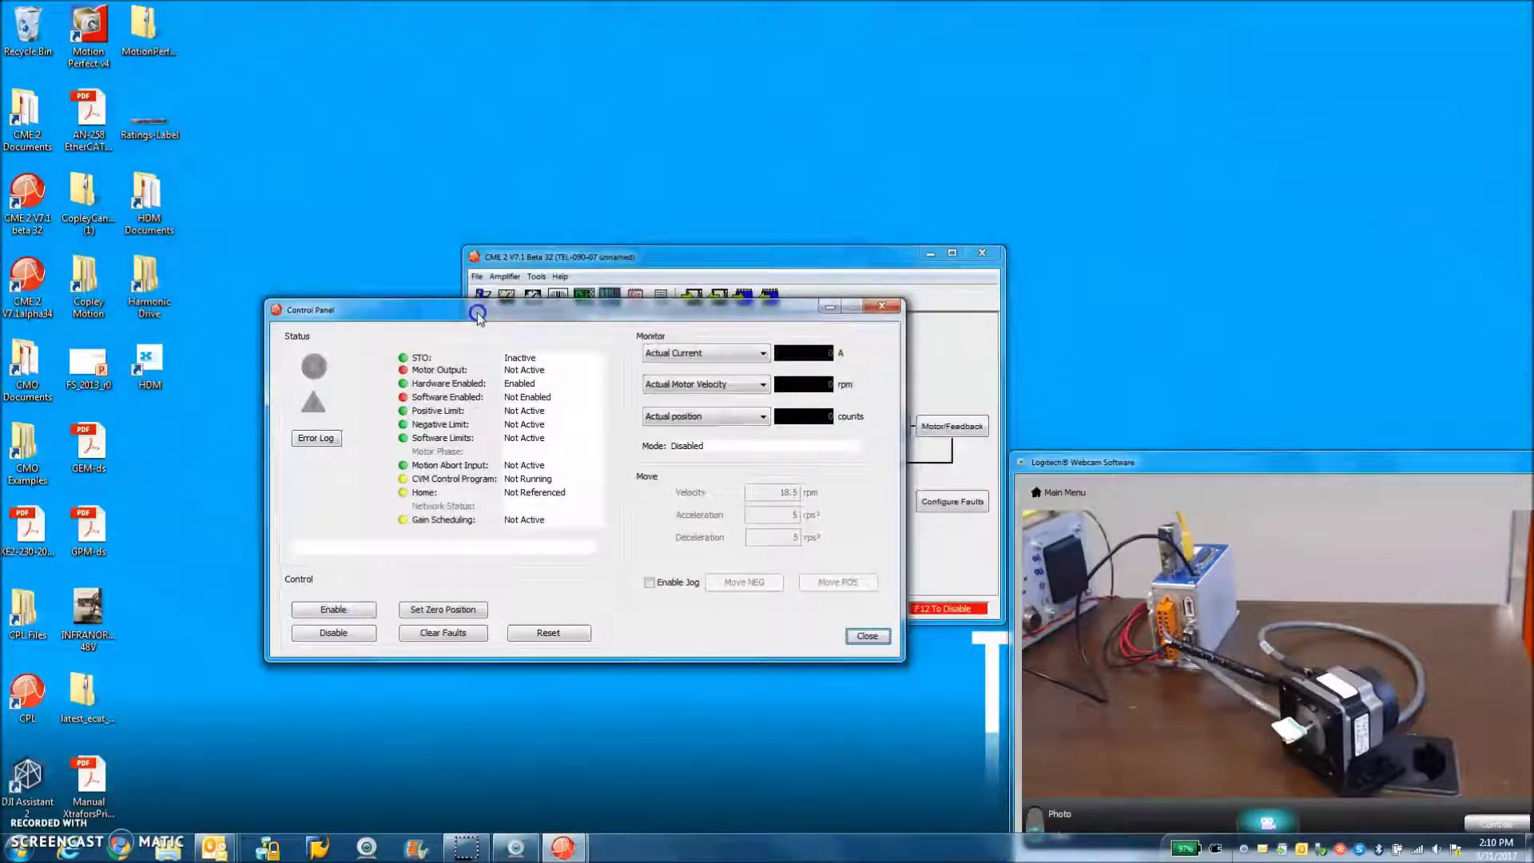
{"action": "left_click", "coordinate": [332, 610]}
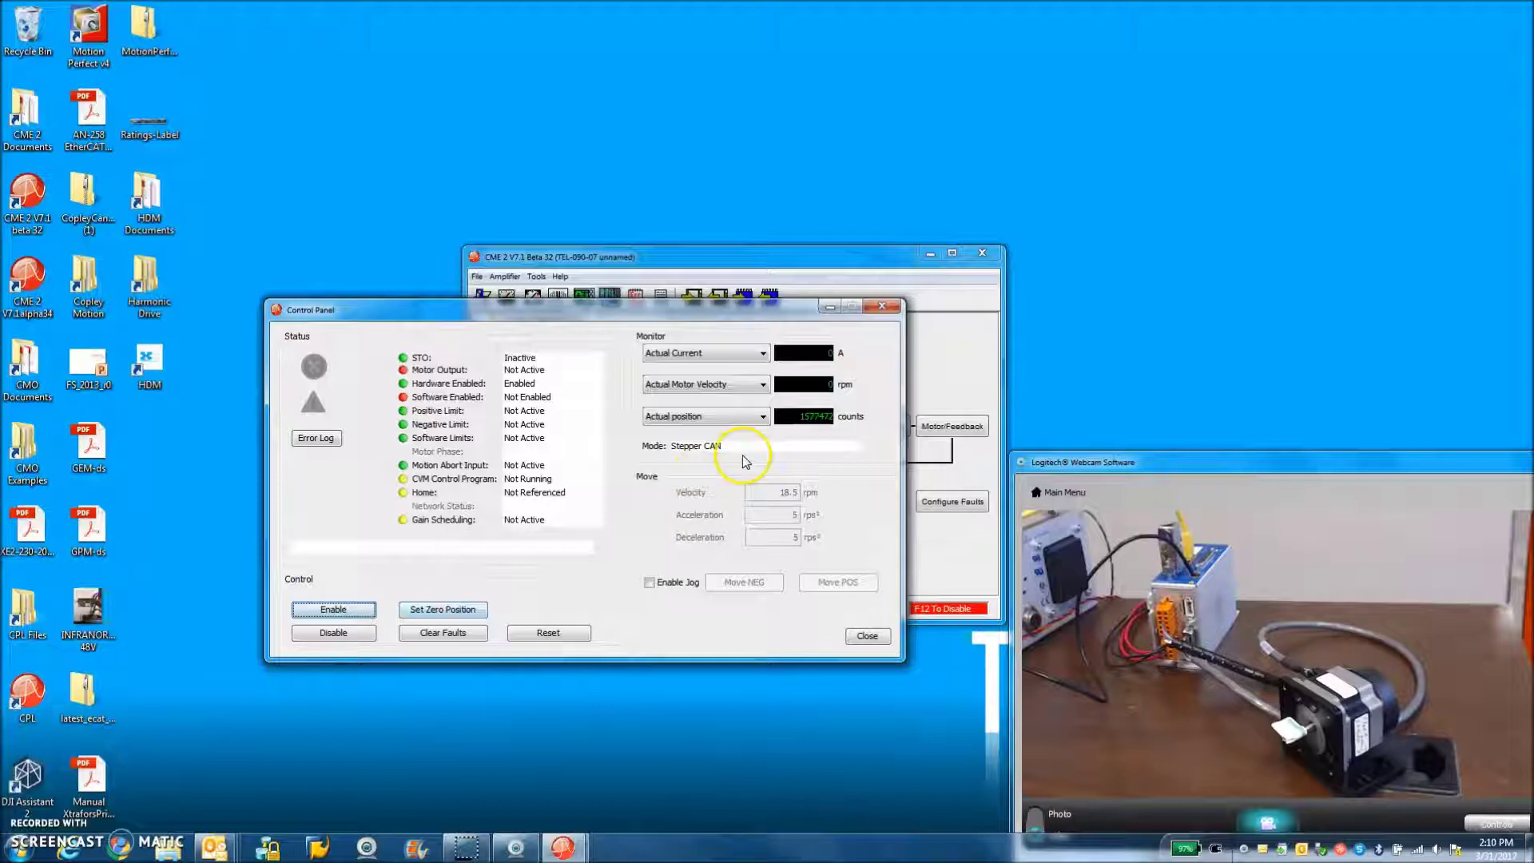
{"action": "left_click", "coordinate": [883, 308]}
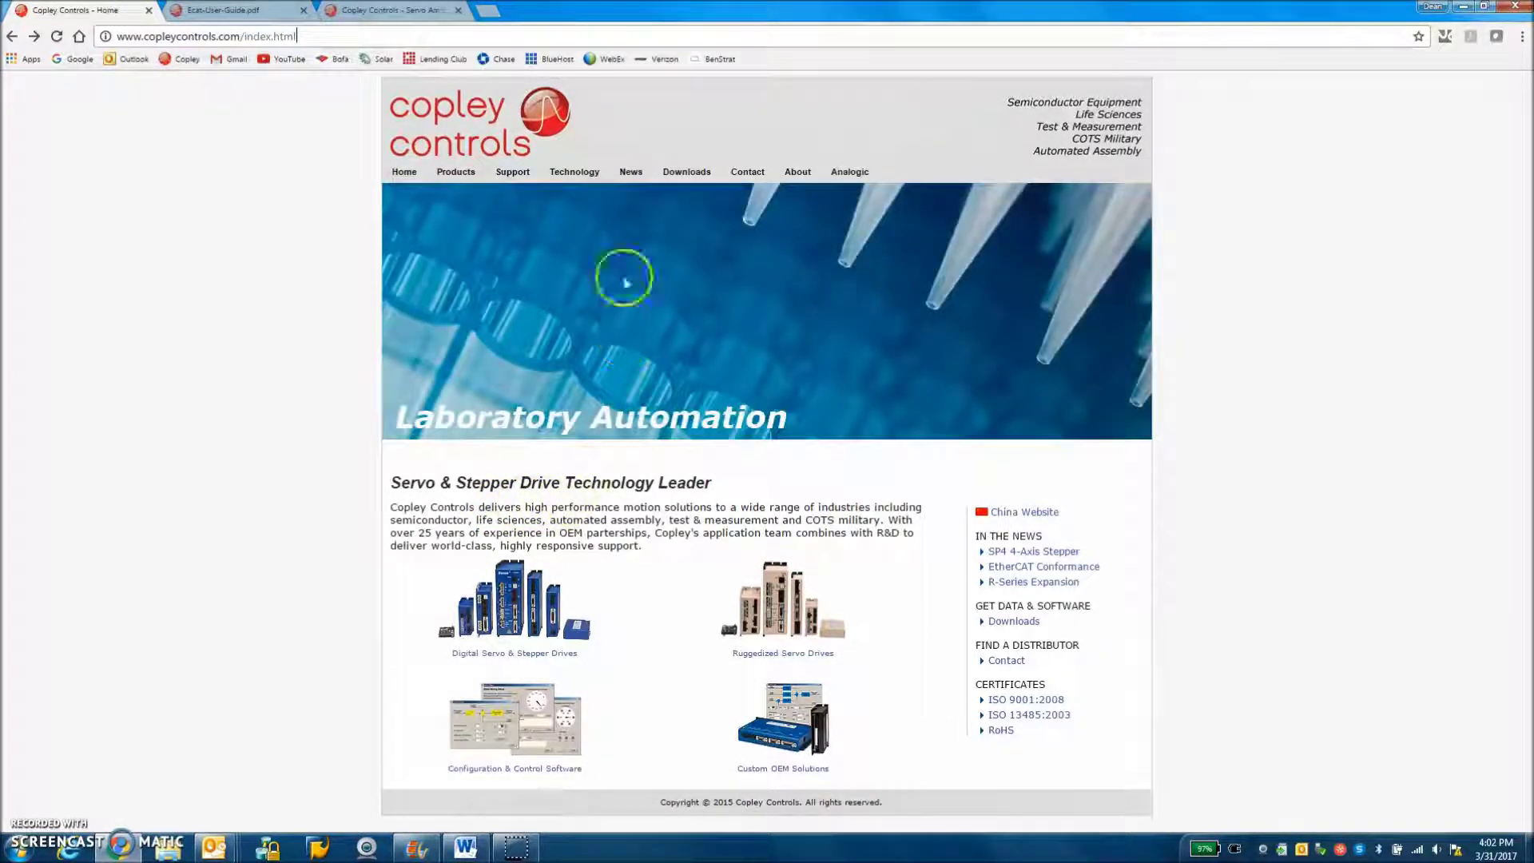
Go to Support > App Notes on the Copley Controls website
{"action": "mouse_move", "coordinate": [528, 184]}
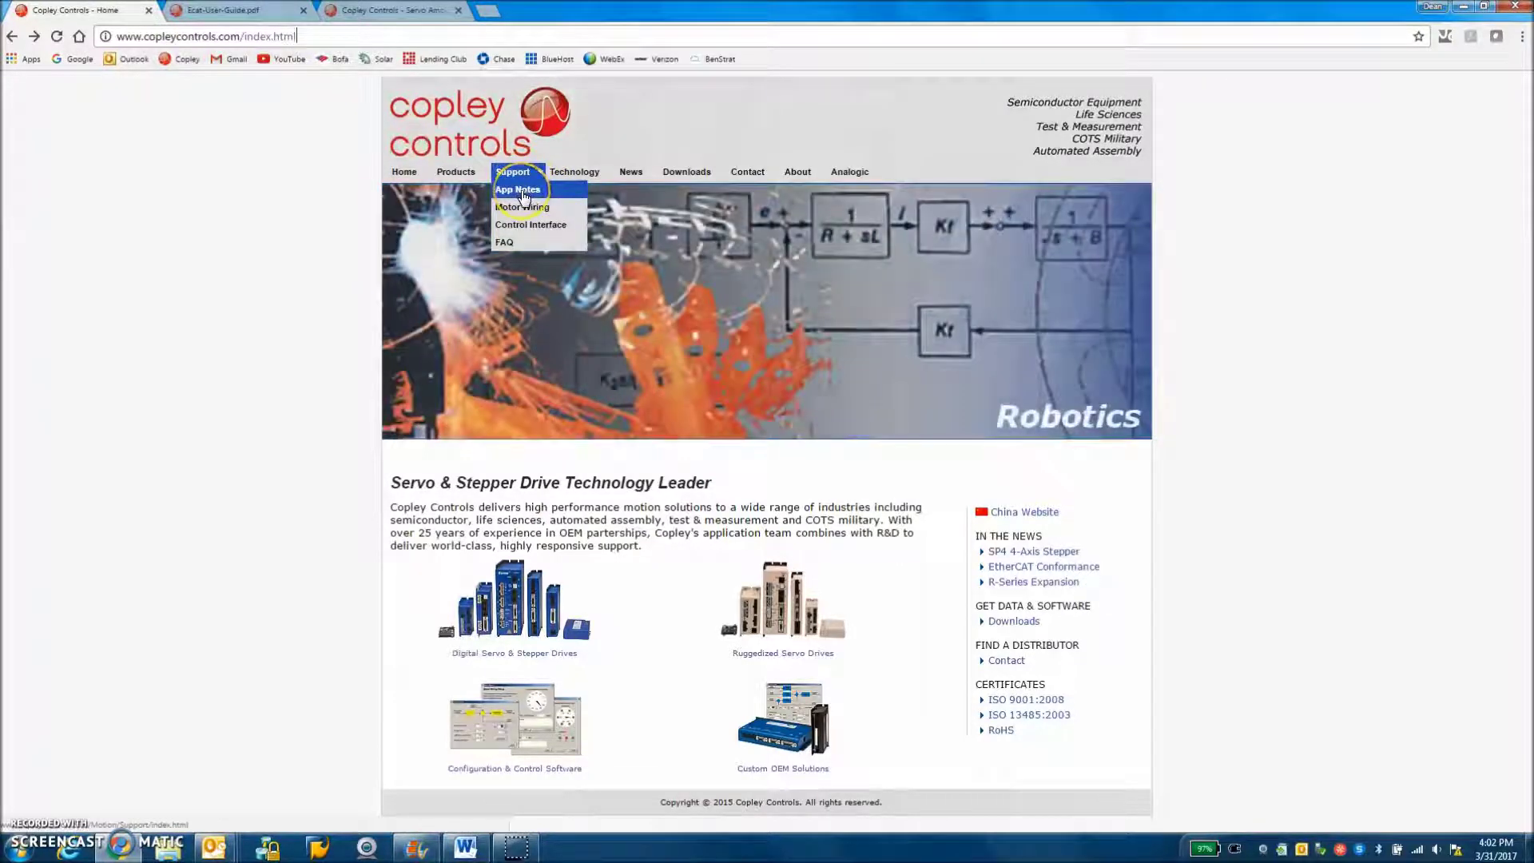
{"action": "left_click", "coordinate": [525, 197]}
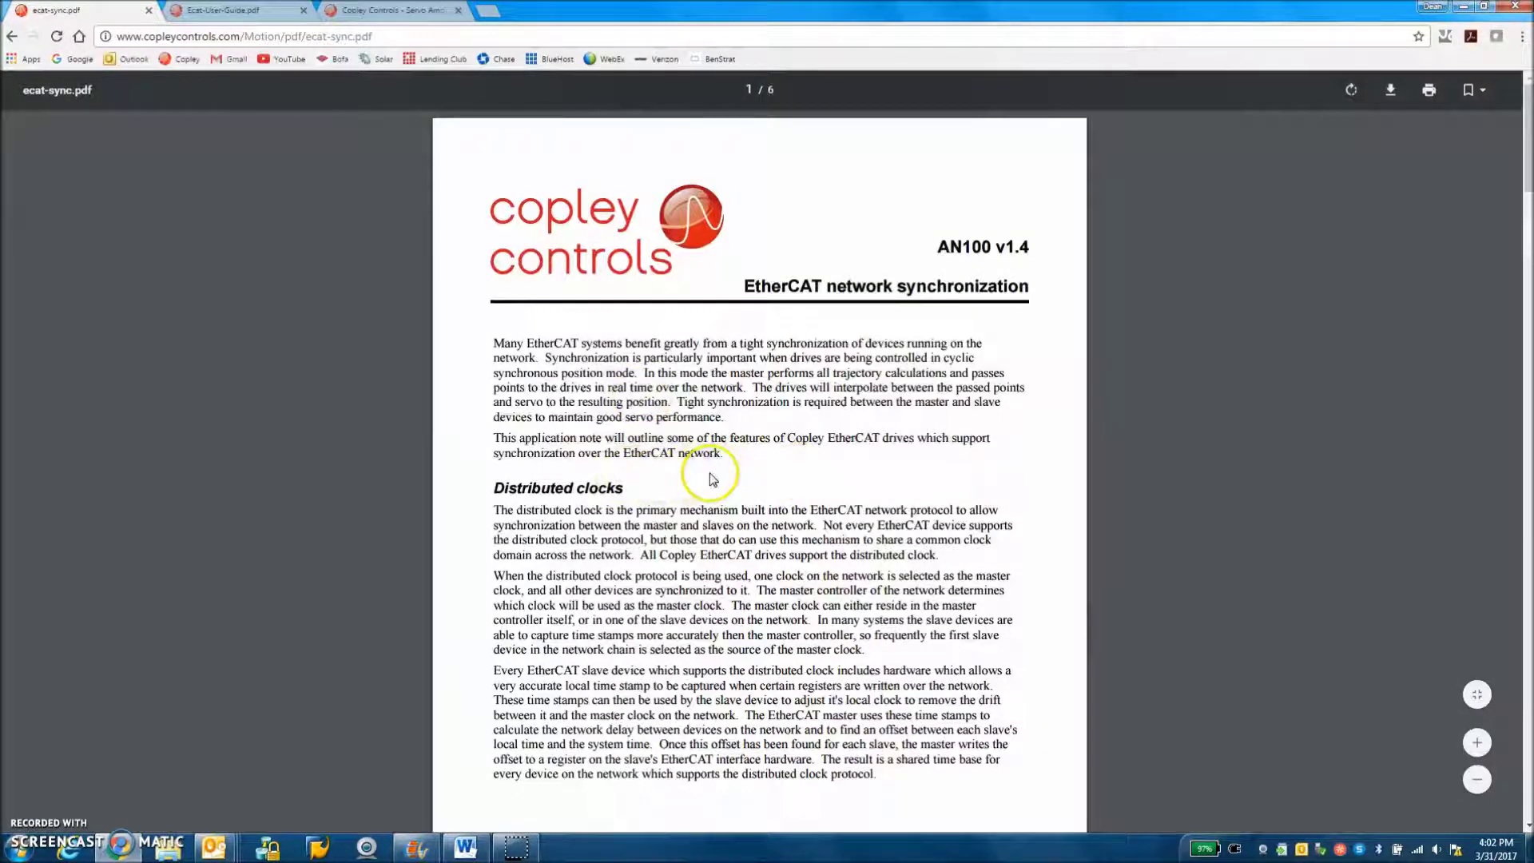
Scroll through the opening pages of the ecat-sync.pdf application note, highlighting a passage
{"action": "scroll", "coordinate": [710, 478], "scroll_direction": "down", "scroll_amount": 4}
{"action": "scroll", "coordinate": [710, 476], "scroll_direction": "down", "scroll_amount": 7}
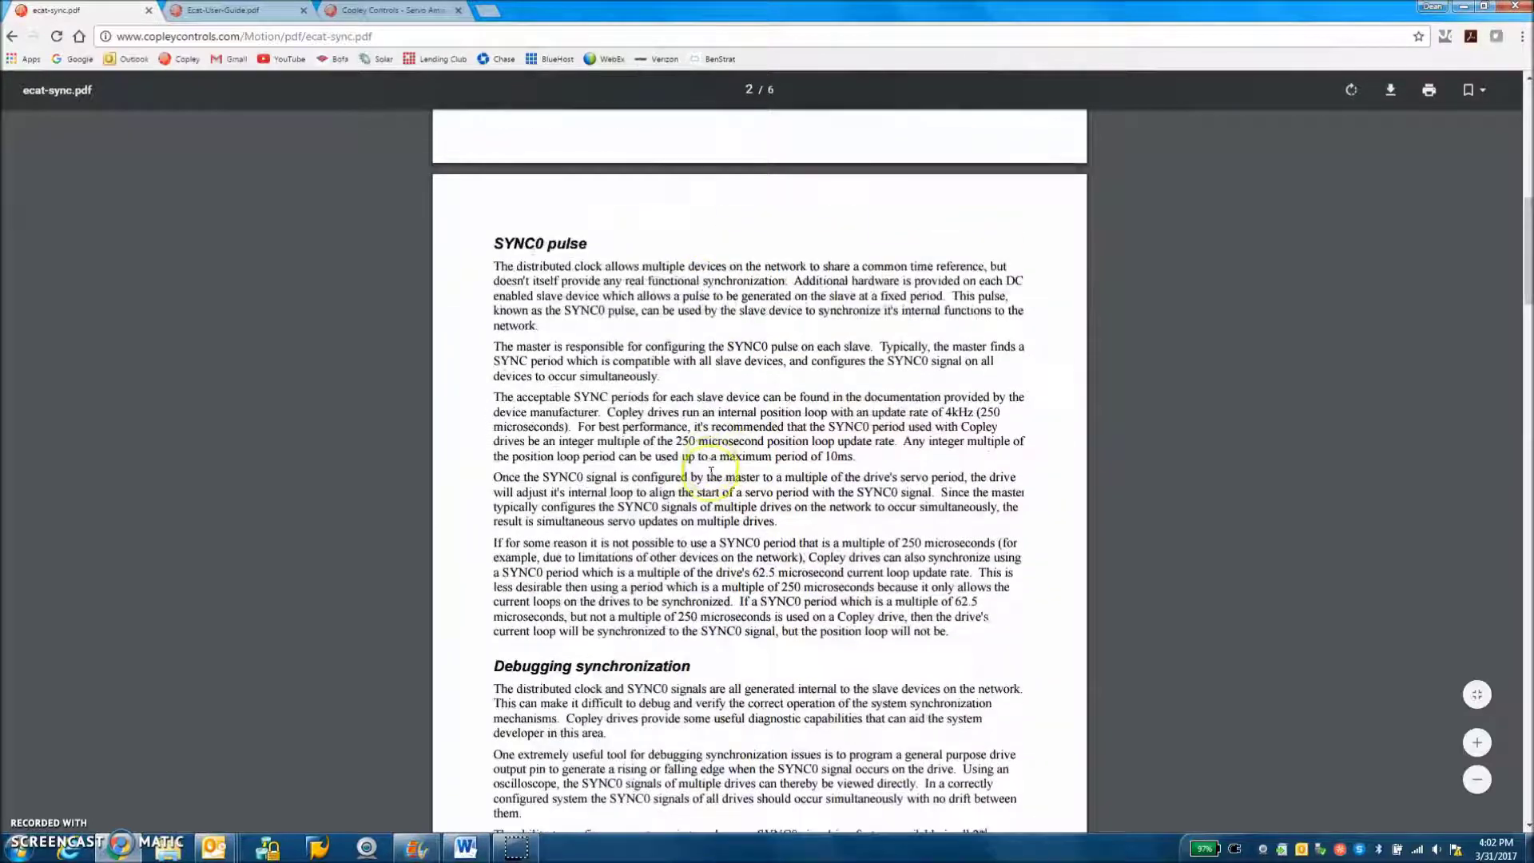
{"action": "scroll", "coordinate": [710, 473], "scroll_direction": "down", "scroll_amount": 4}
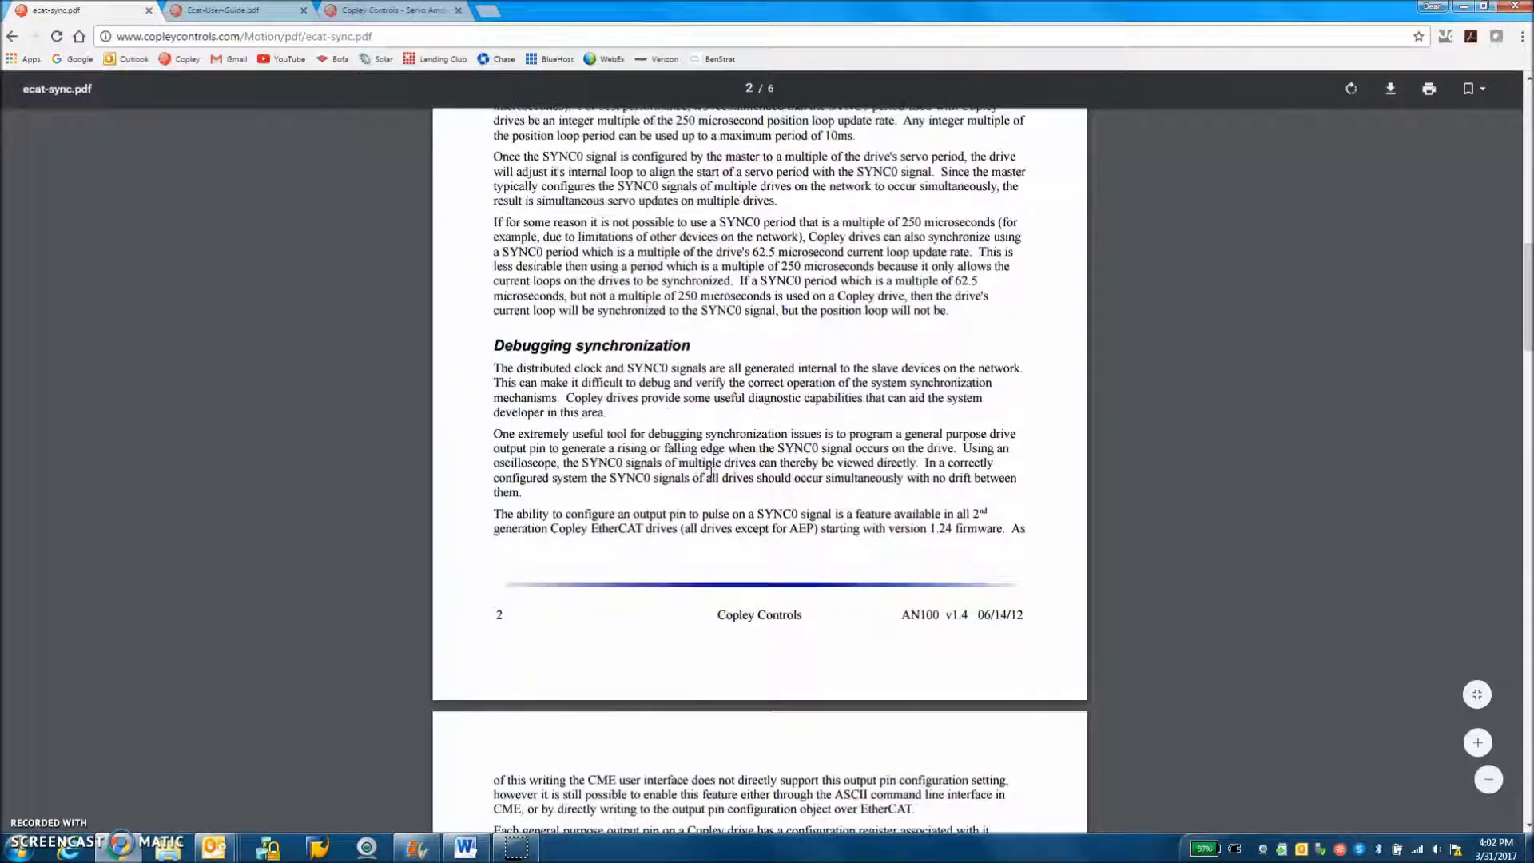
{"action": "scroll", "coordinate": [711, 473], "scroll_direction": "down", "scroll_amount": 3}
{"action": "left_click_drag", "start_coordinate": [648, 382], "coordinate": [661, 430]}
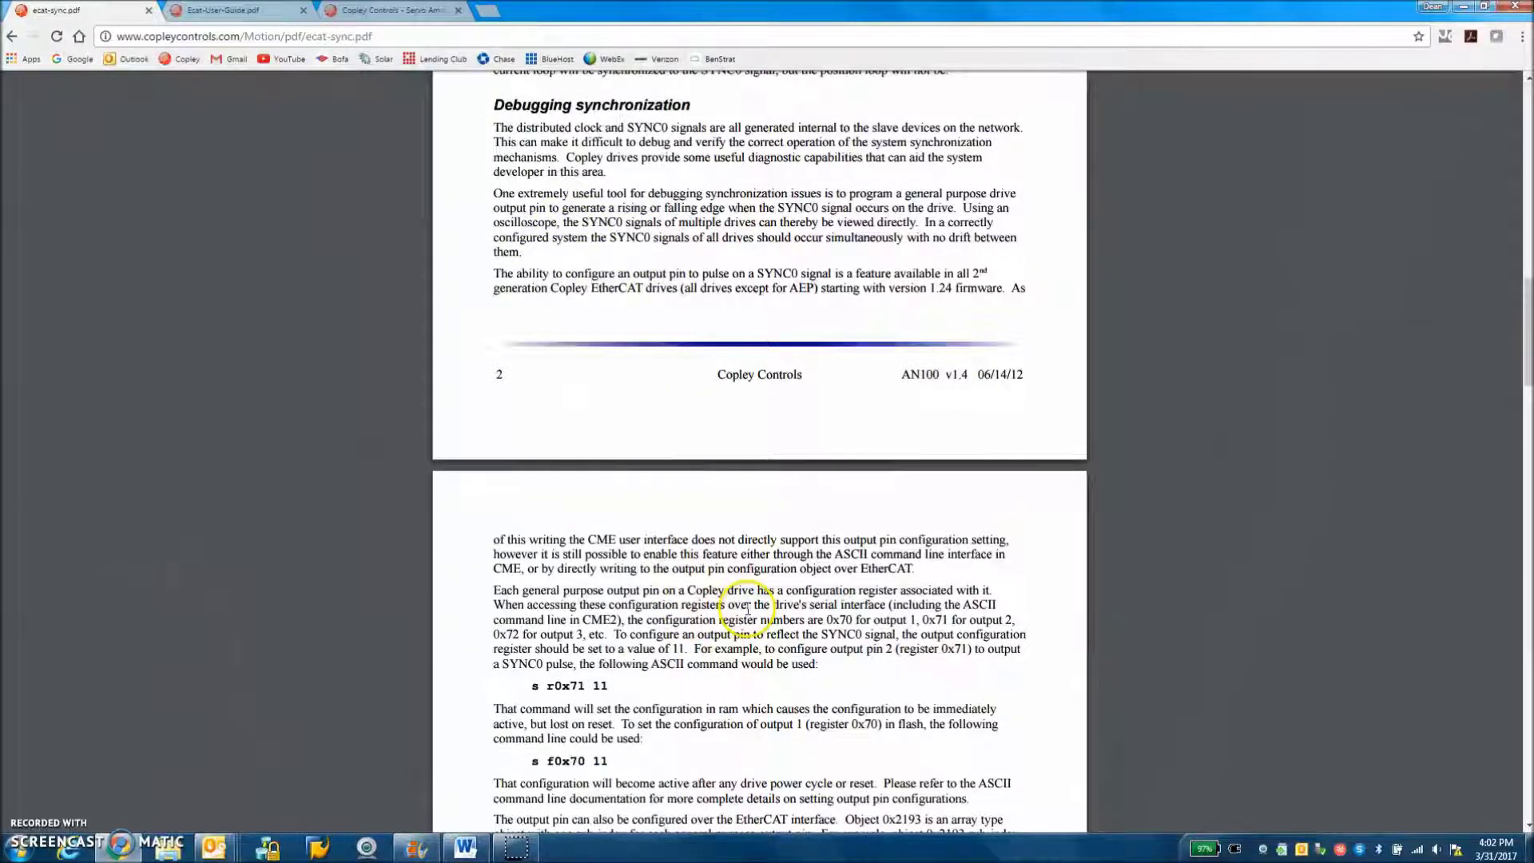
{"action": "scroll", "coordinate": [742, 609], "scroll_direction": "down", "scroll_amount": 1}
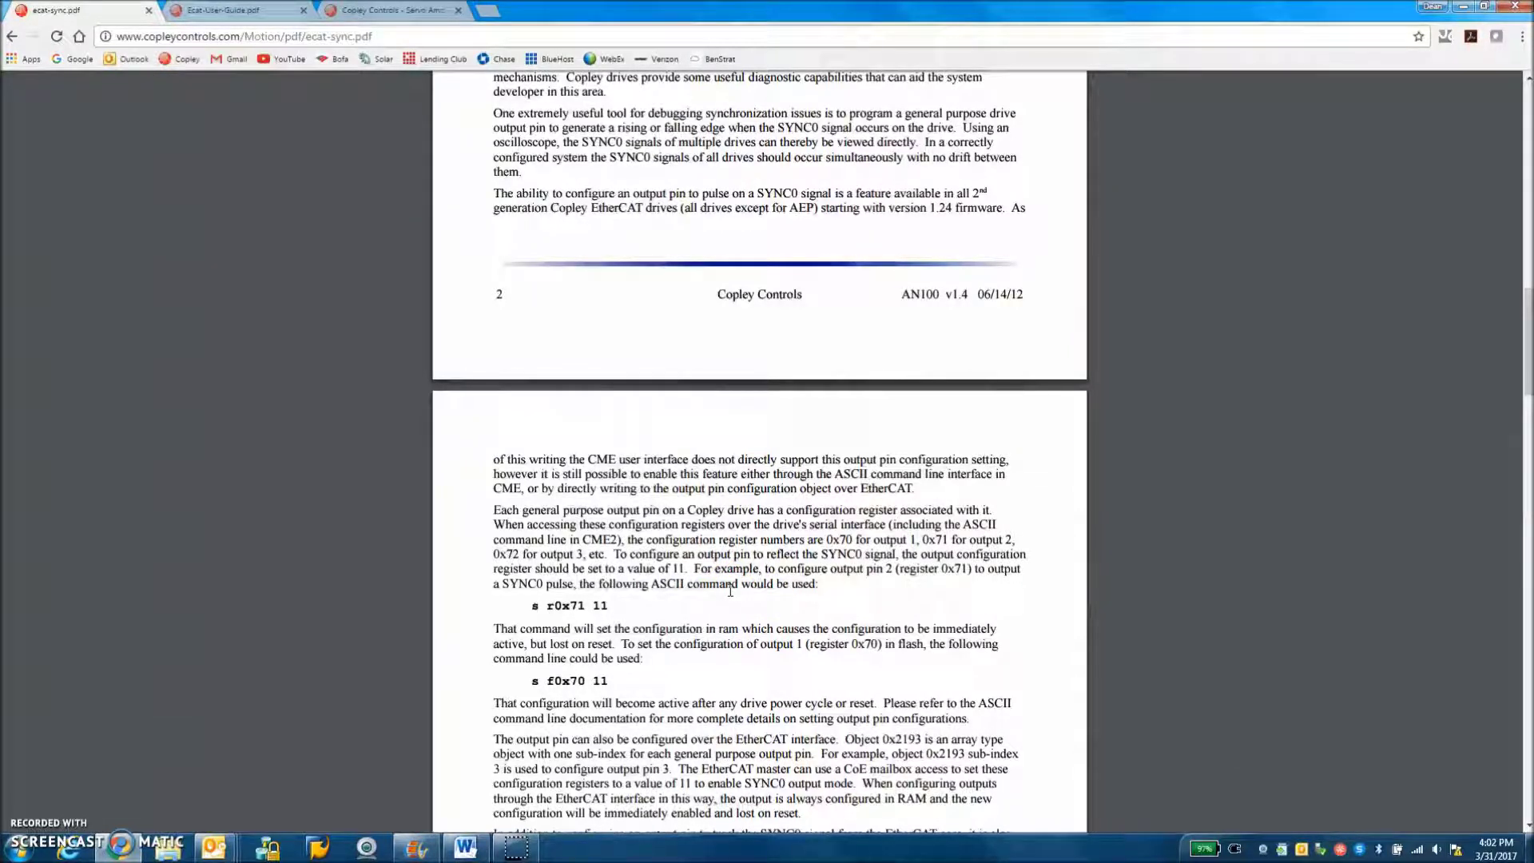
Highlight the sentence about 0x1C32.1 set to 2, then read on to 'Running without synchronization'
{"action": "scroll", "coordinate": [731, 590], "scroll_direction": "down", "scroll_amount": 4}
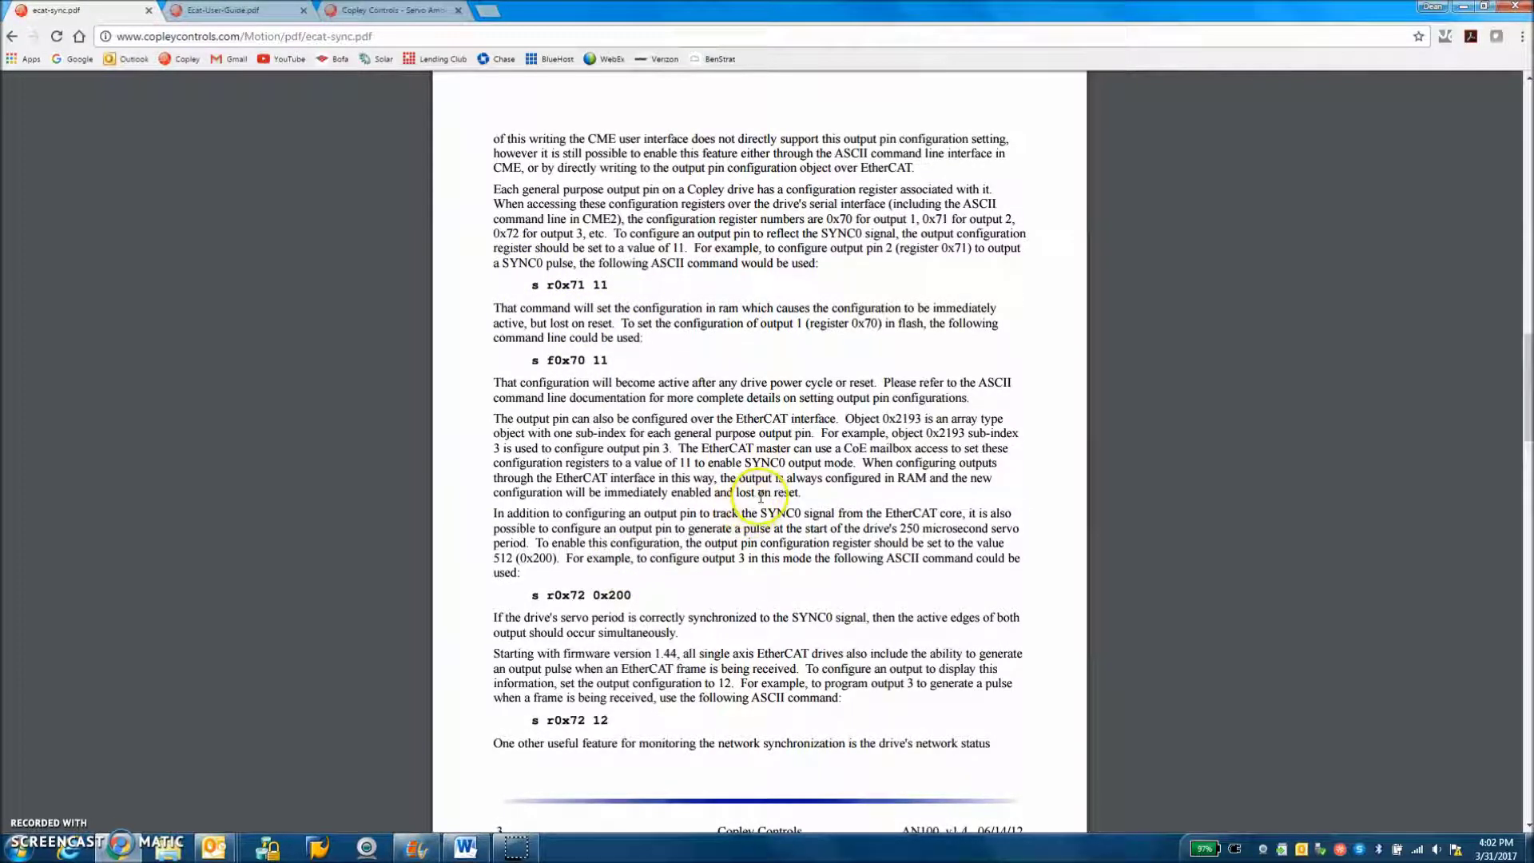
{"action": "scroll", "coordinate": [773, 553], "scroll_direction": "down", "scroll_amount": 5}
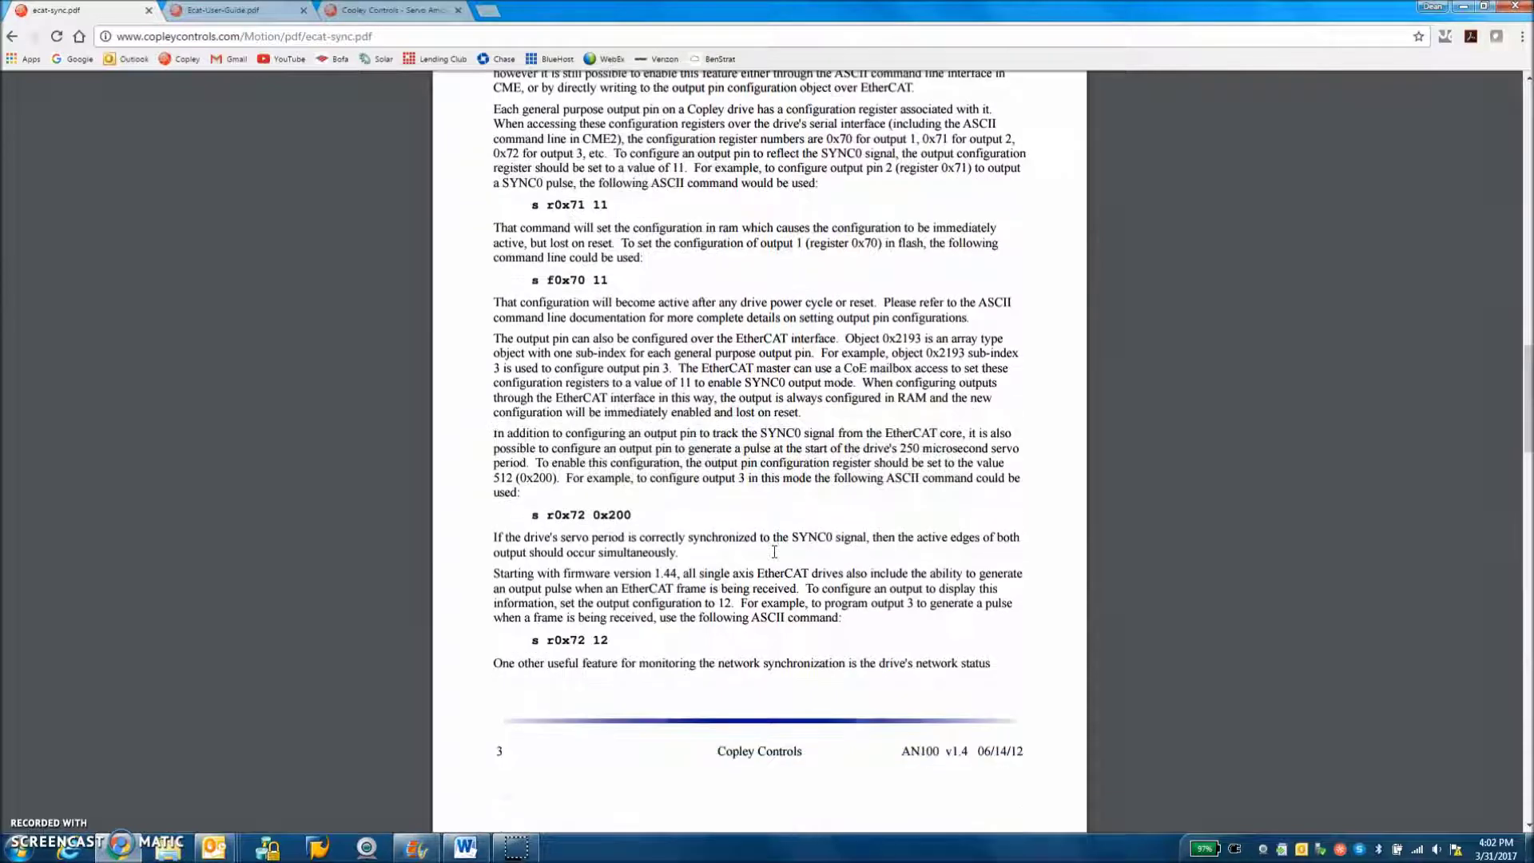
{"action": "scroll", "coordinate": [774, 557], "scroll_direction": "down", "scroll_amount": 3}
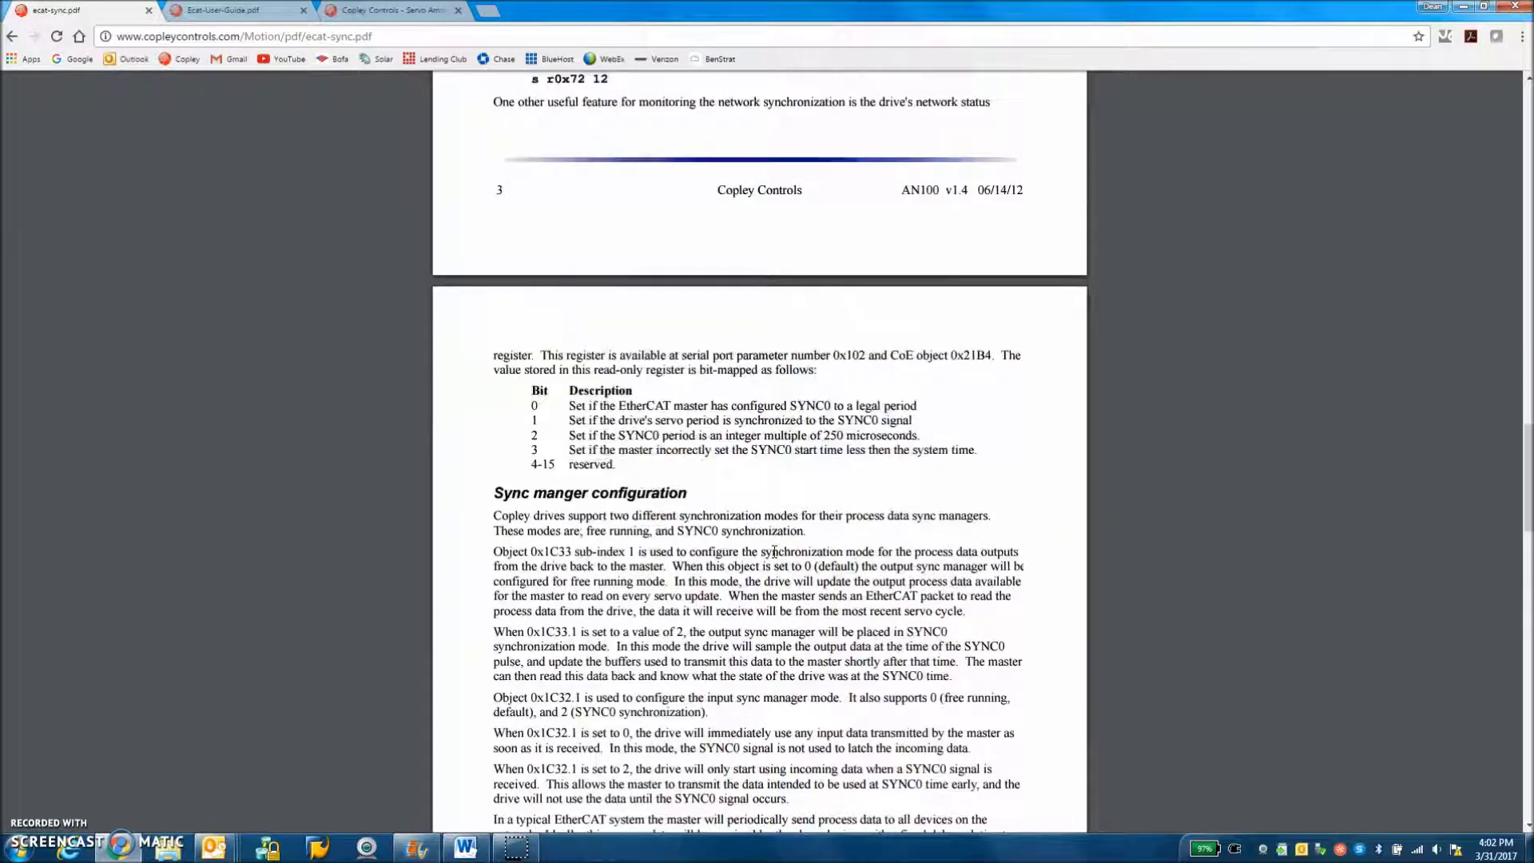
{"action": "scroll", "coordinate": [703, 496], "scroll_direction": "down", "scroll_amount": 3}
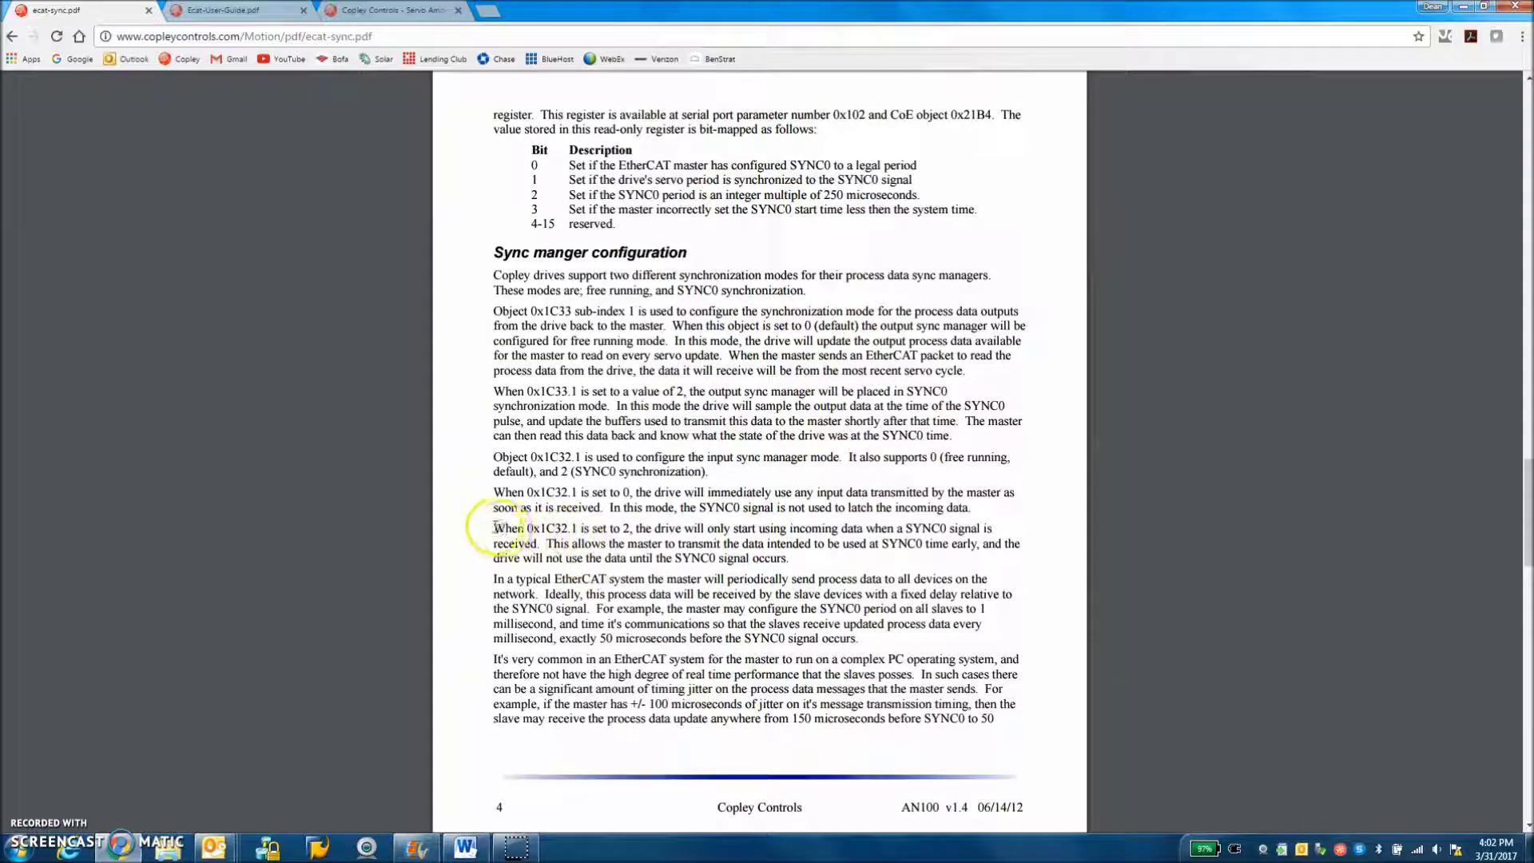
{"action": "left_click_drag", "start_coordinate": [493, 528], "coordinate": [630, 529]}
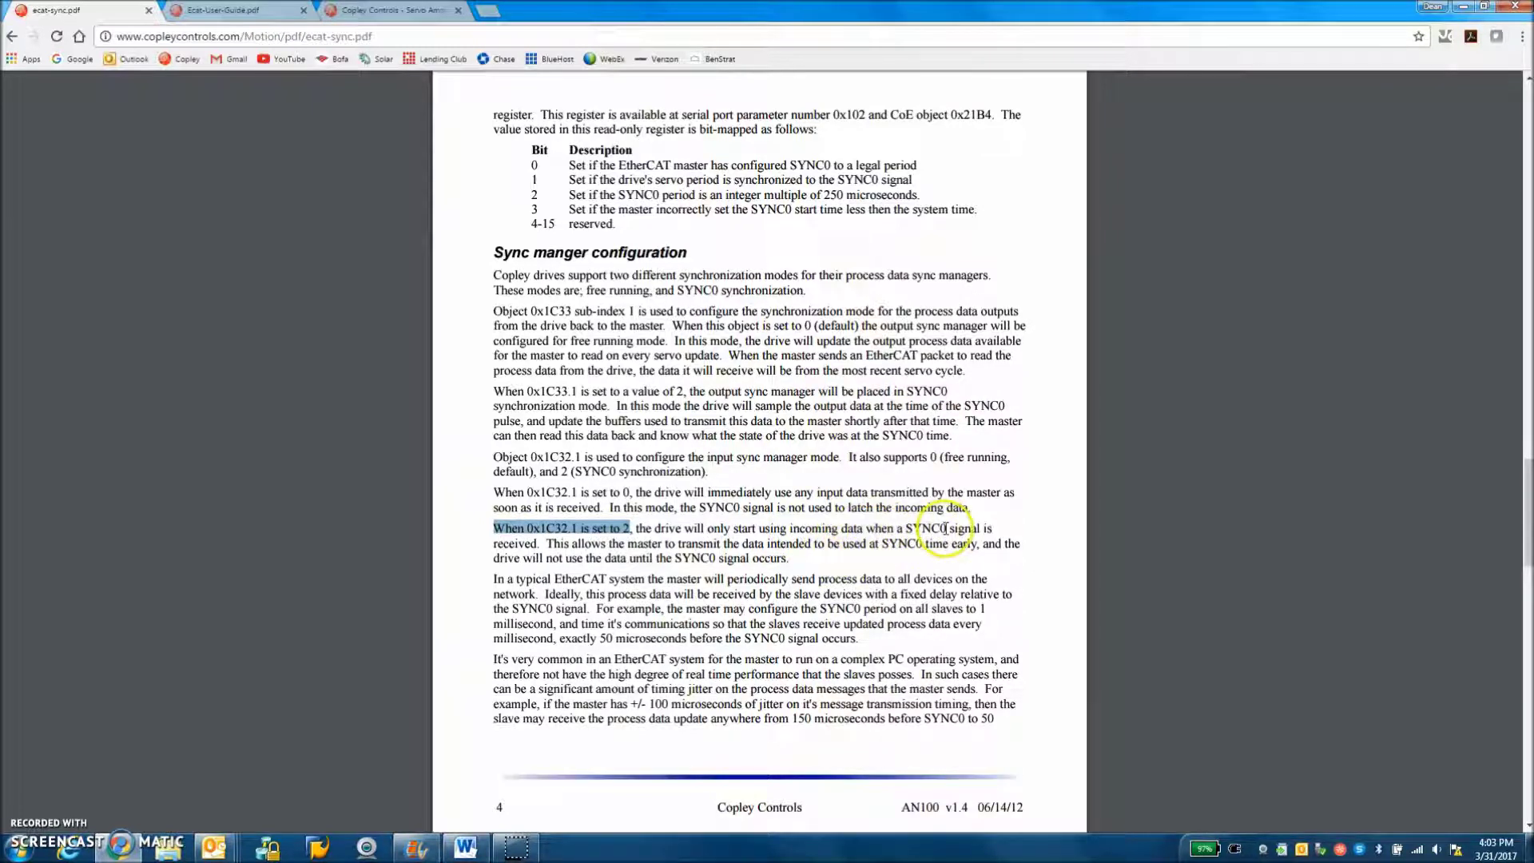
{"action": "scroll", "coordinate": [905, 608], "scroll_direction": "down", "scroll_amount": 7}
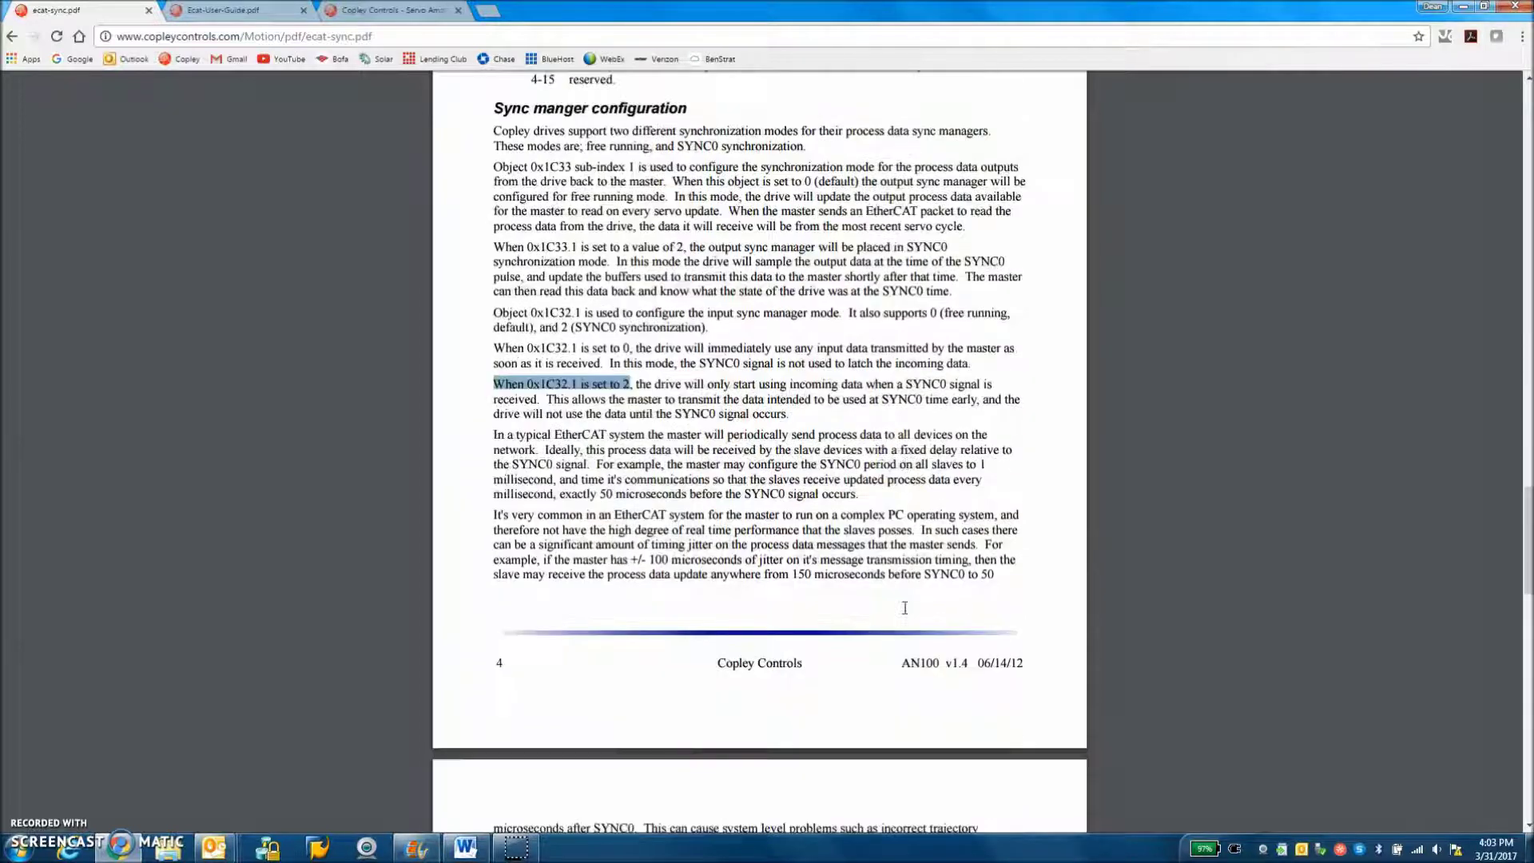
{"action": "scroll", "coordinate": [905, 608], "scroll_direction": "down", "scroll_amount": 3}
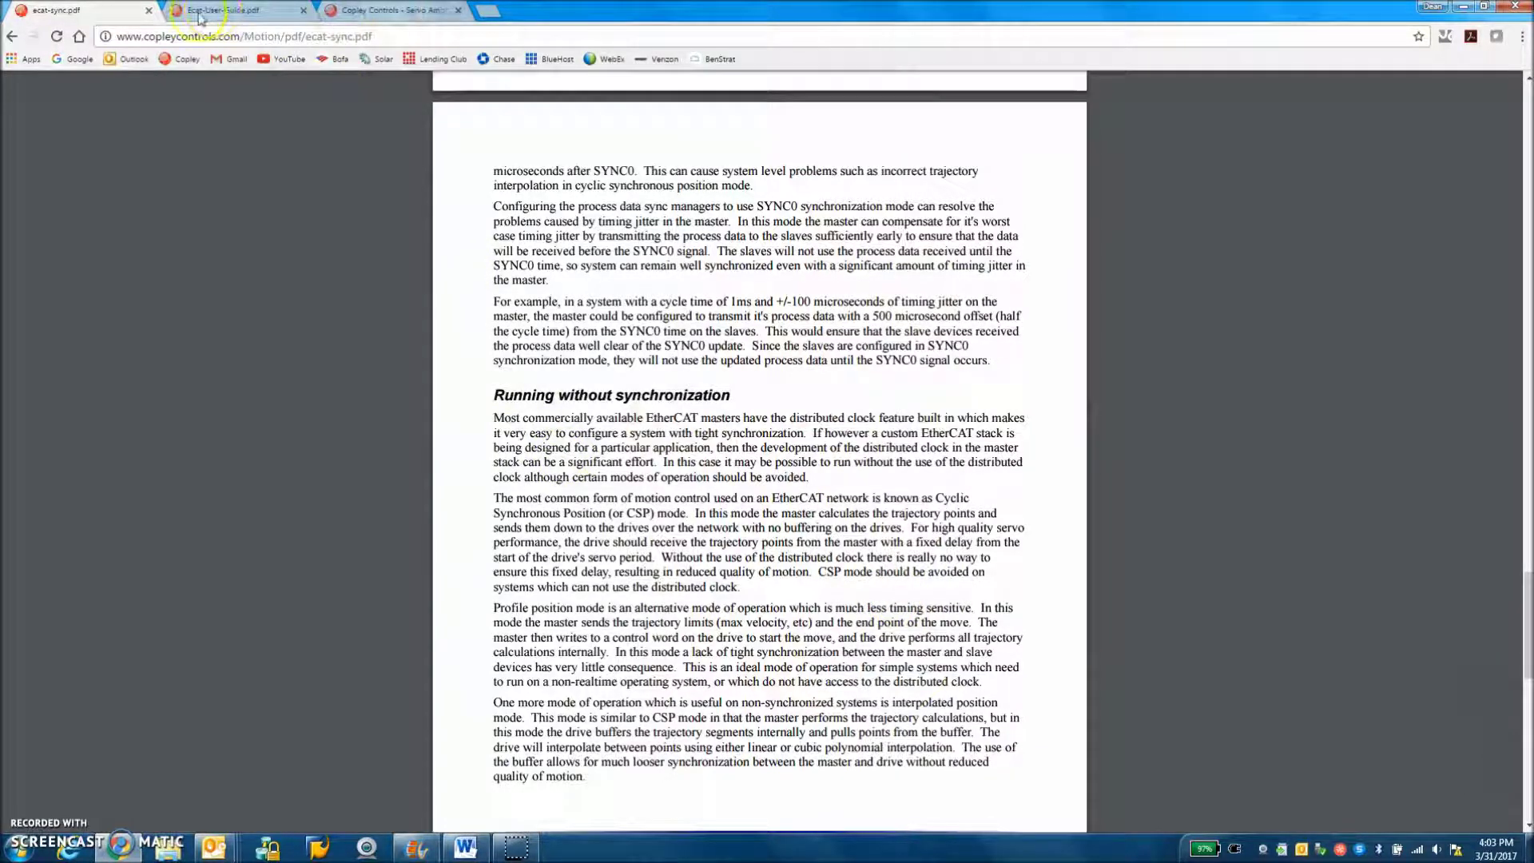
Open the CANopen Manual PDF from the downloads page's communication protocols documents
{"action": "left_click", "coordinate": [12, 38]}
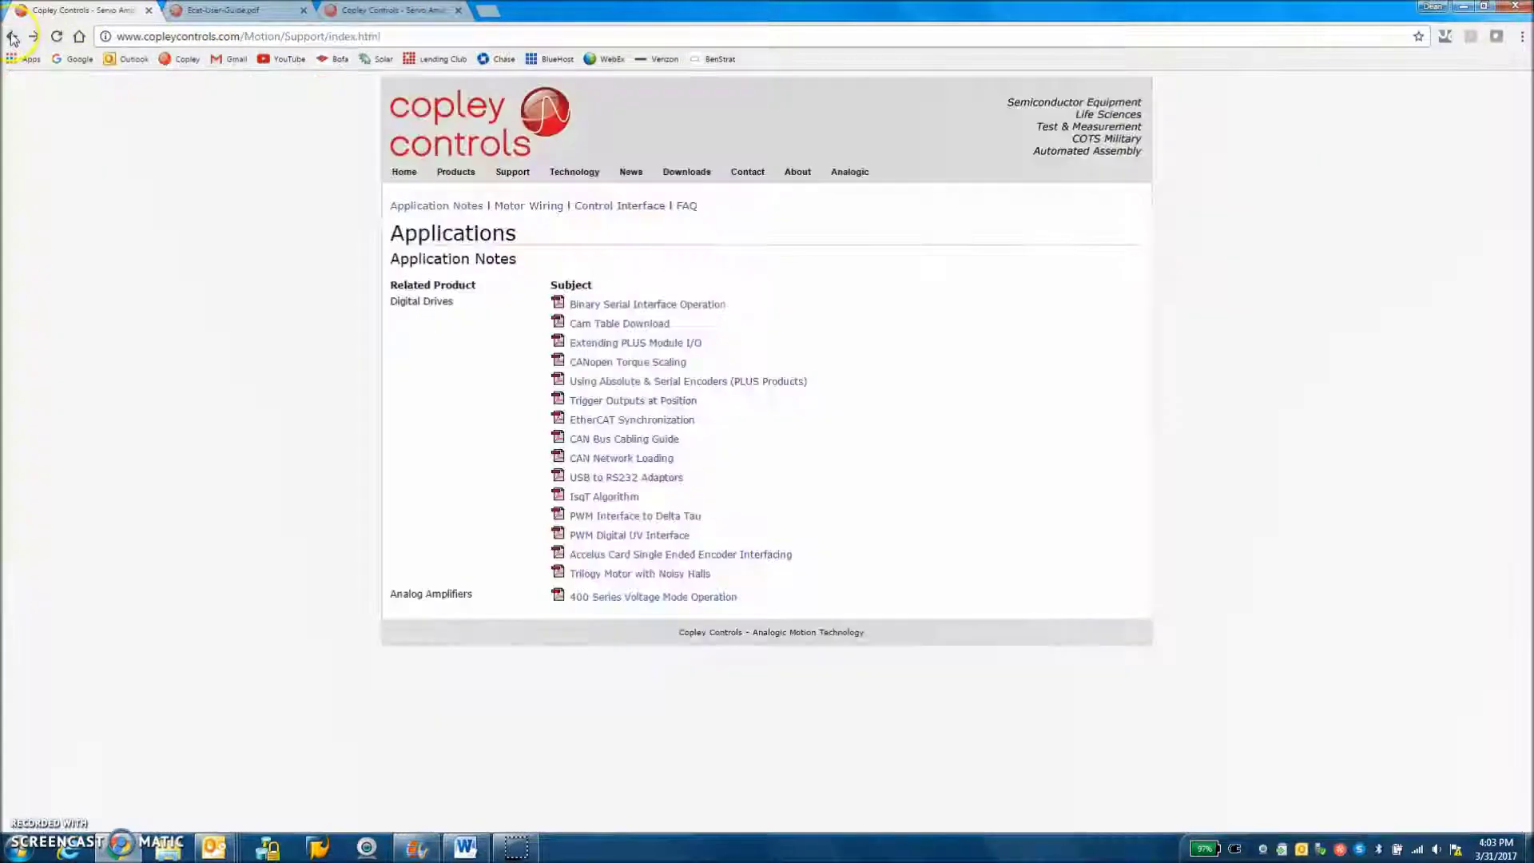
{"action": "left_click", "coordinate": [677, 180]}
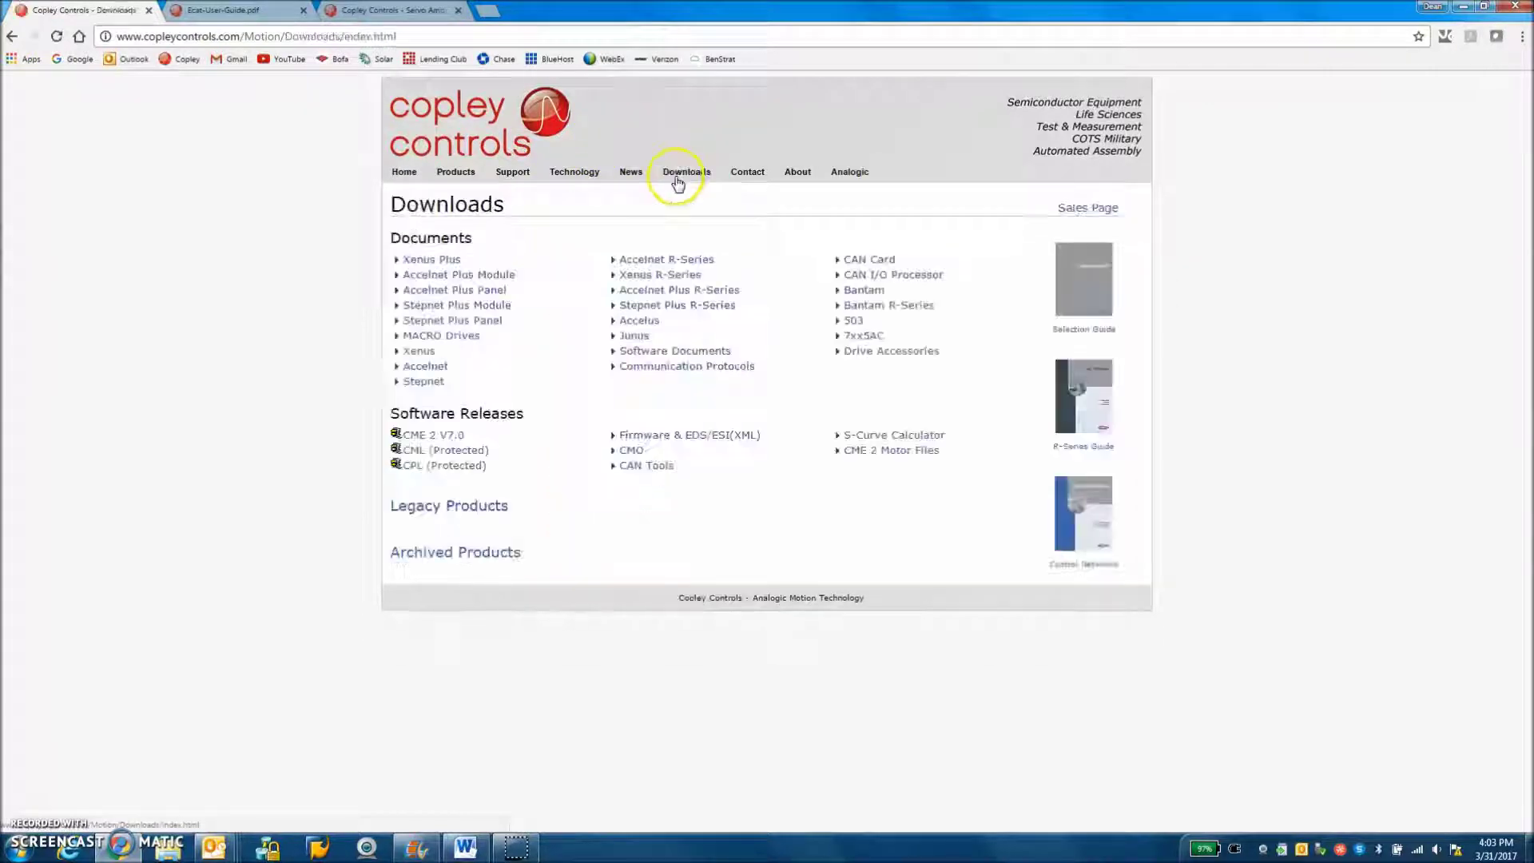
{"action": "left_click", "coordinate": [687, 369]}
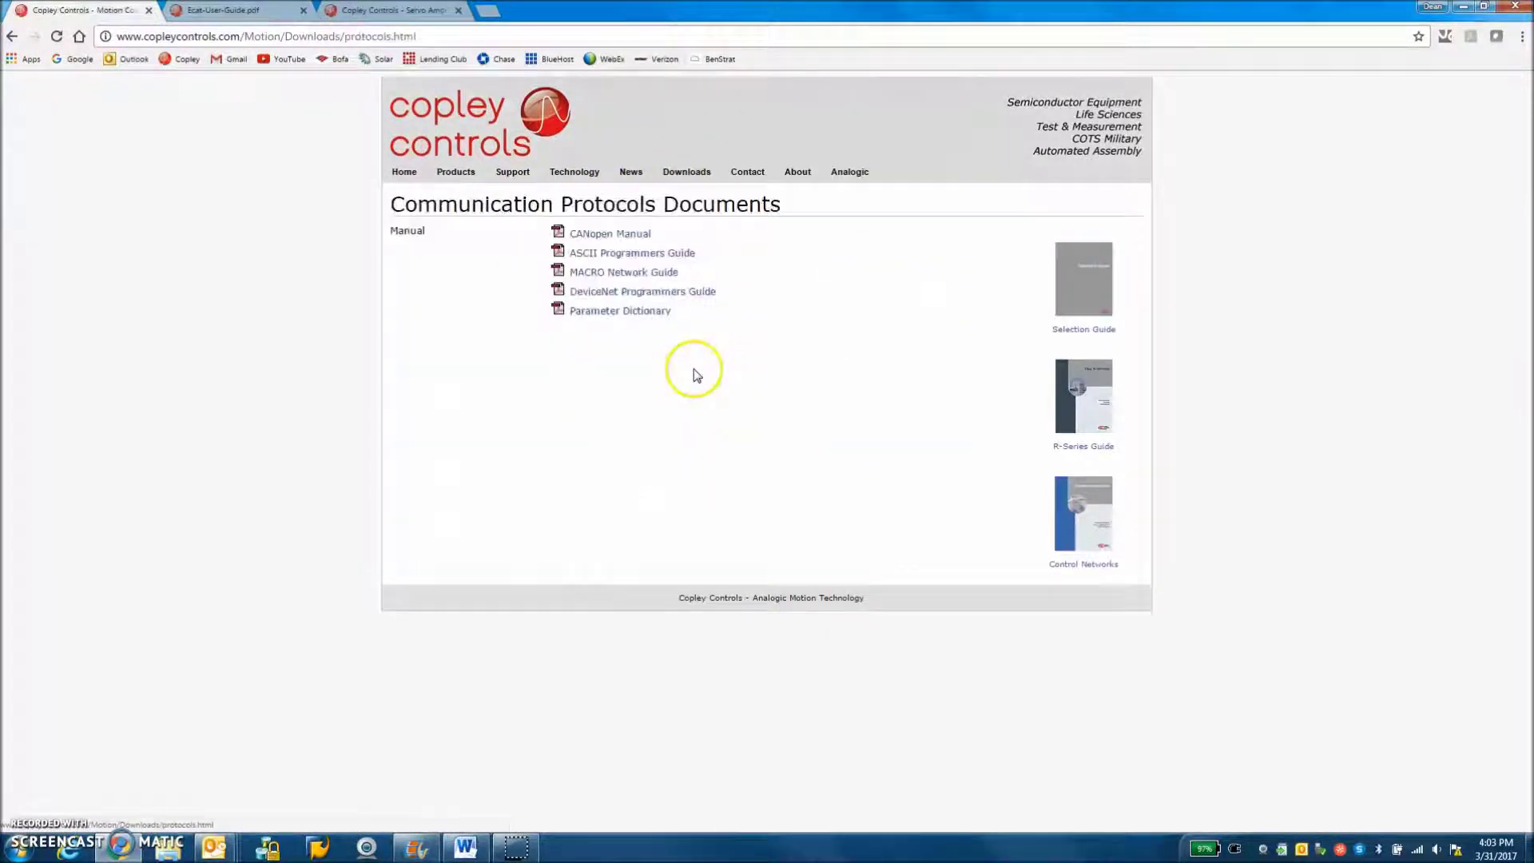
{"action": "left_click", "coordinate": [612, 235]}
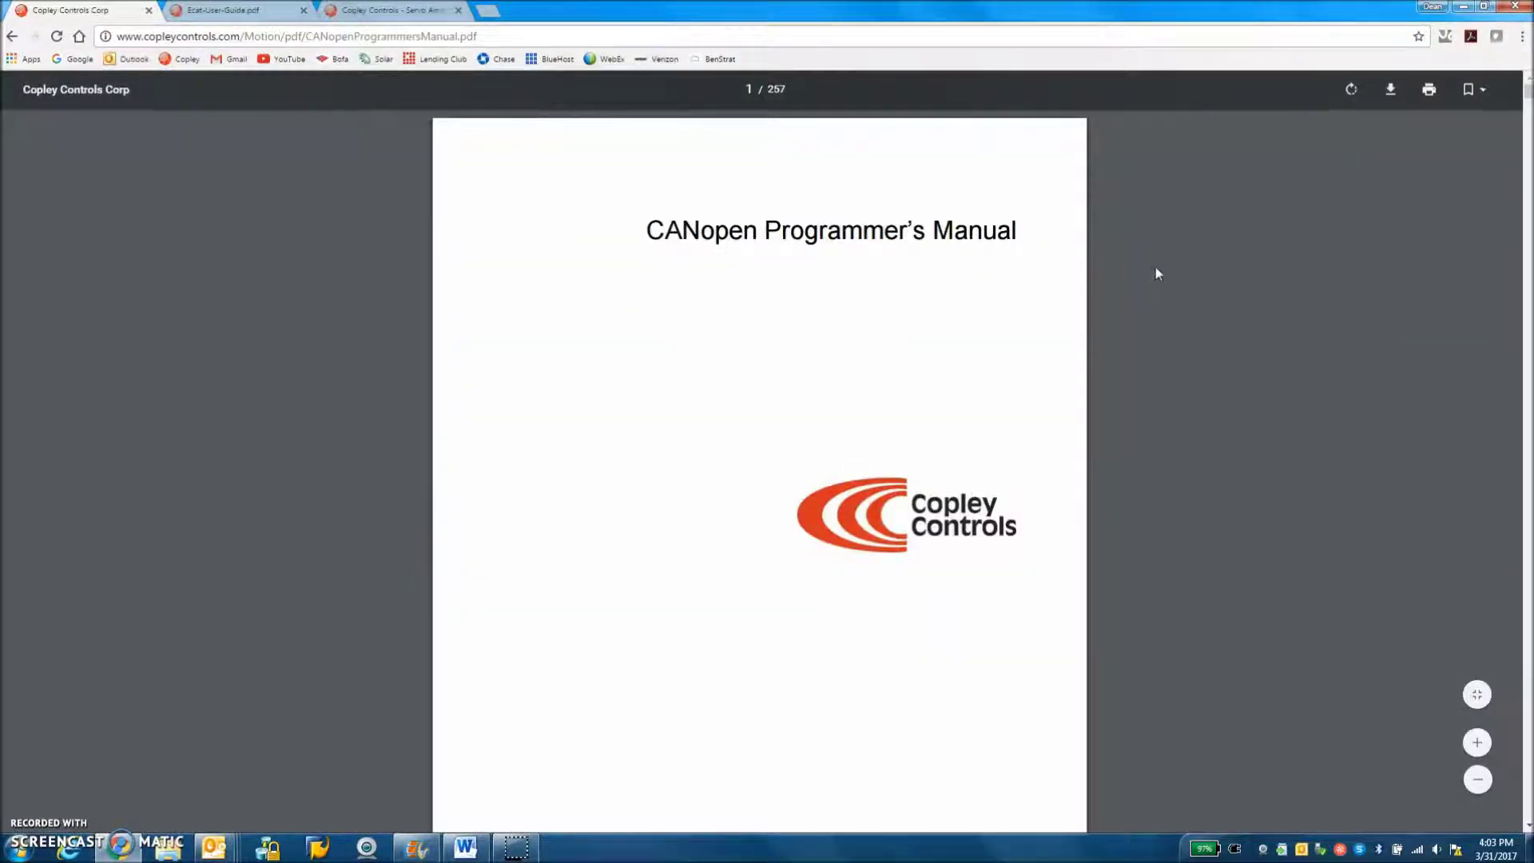
Search the CANopen manual for '-3' and step through the first matches
{"action": "key", "text": "ctrl+f"}
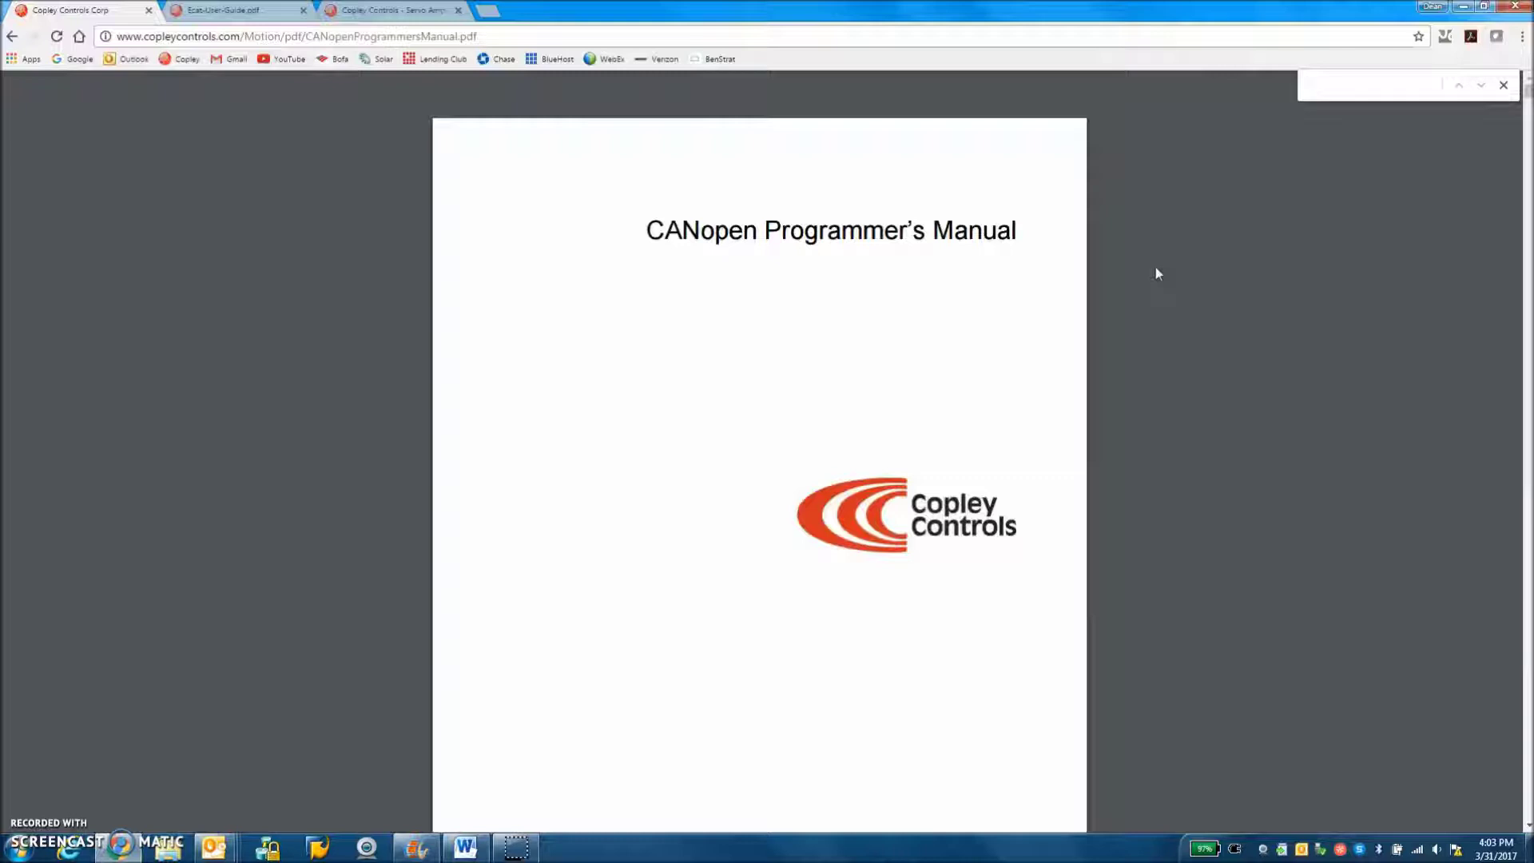
{"action": "type", "text": "-3"}
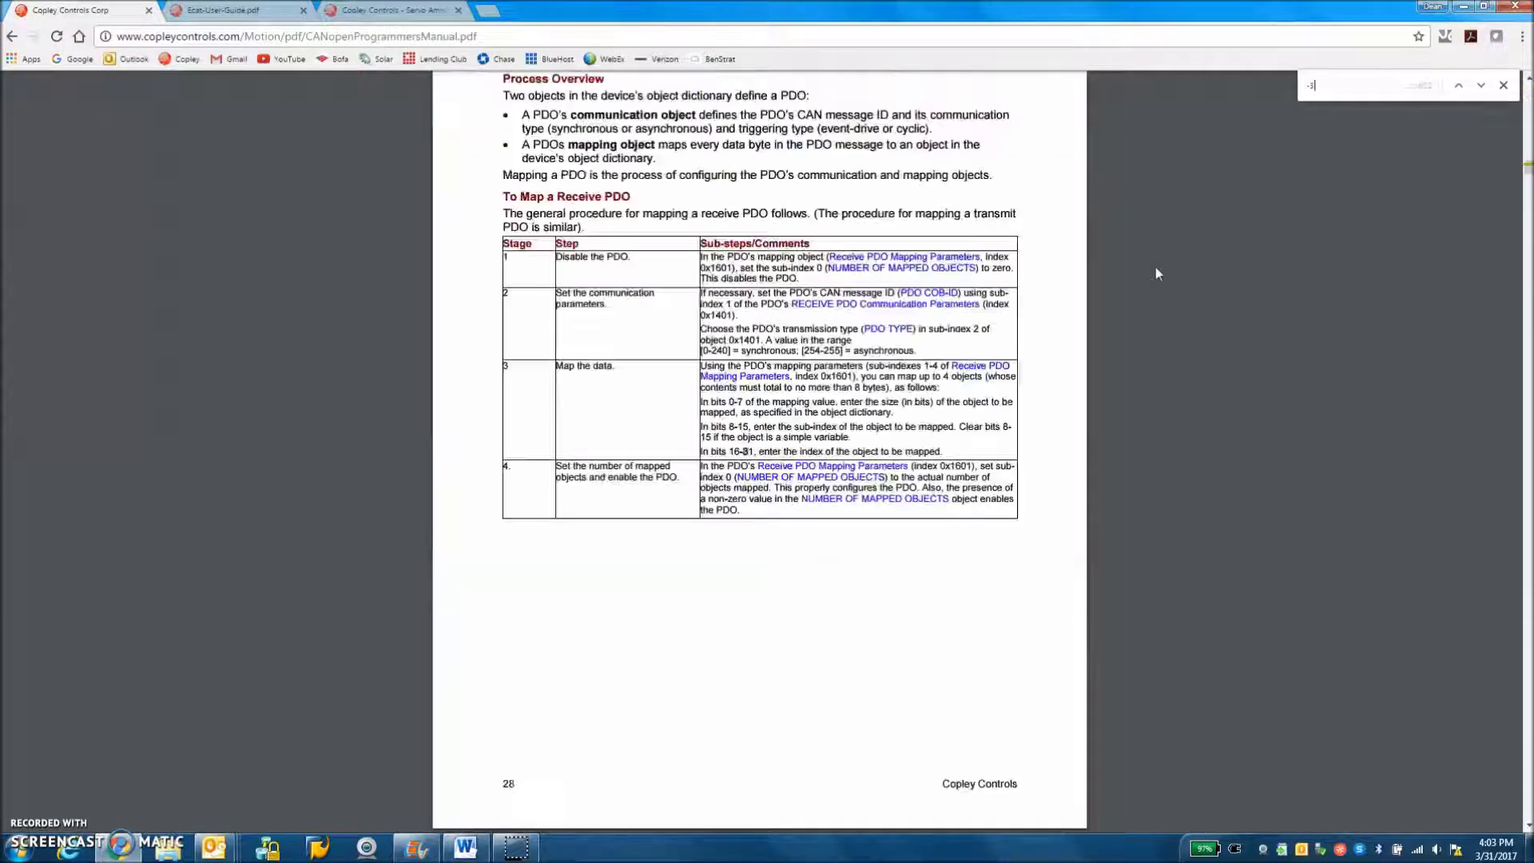
{"action": "left_click", "coordinate": [1481, 84]}
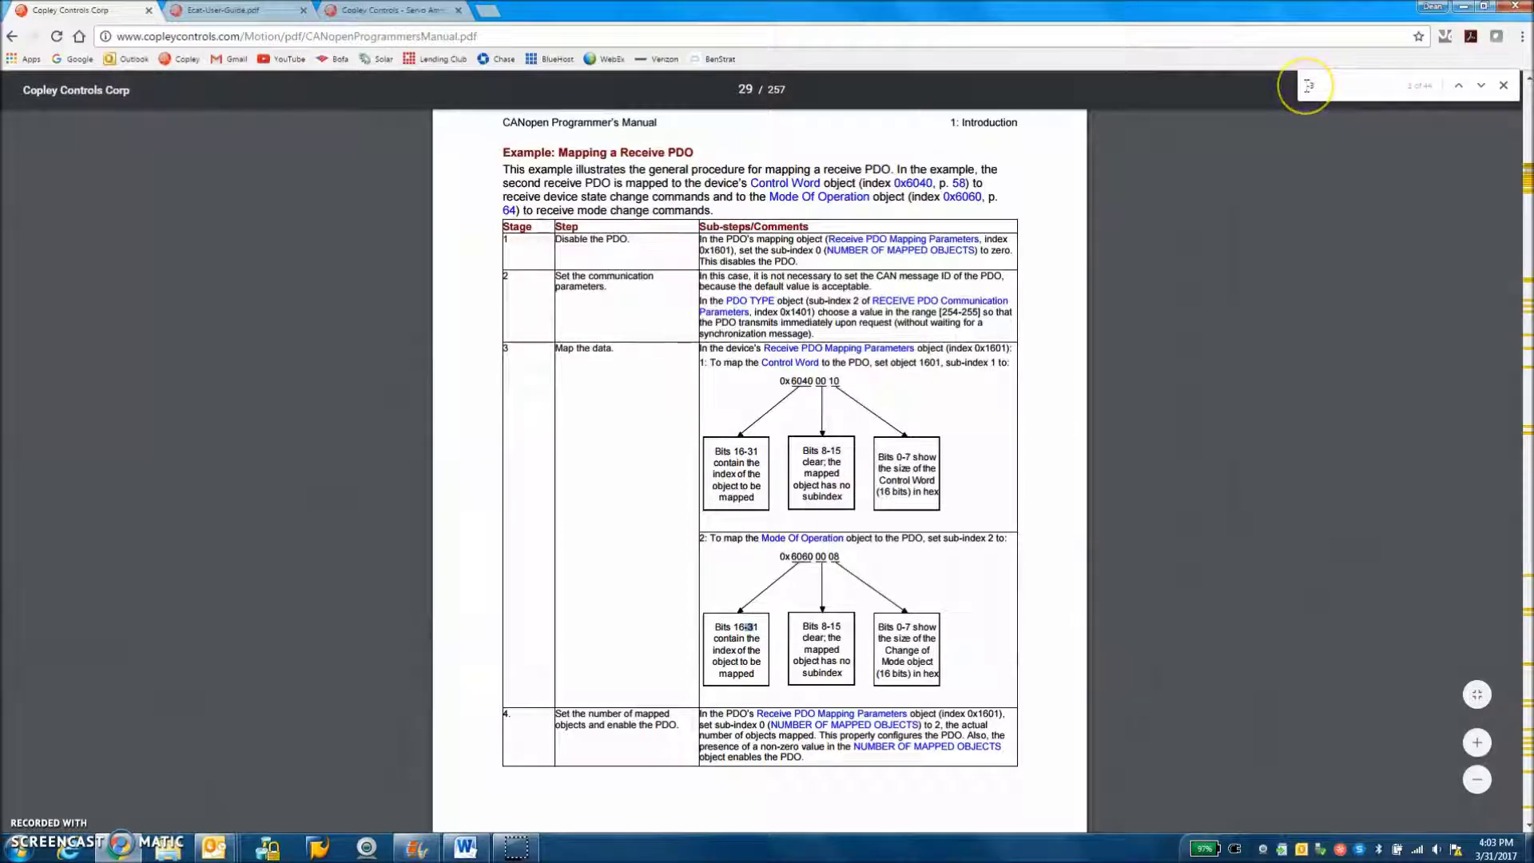
{"action": "type", "text": "6"}
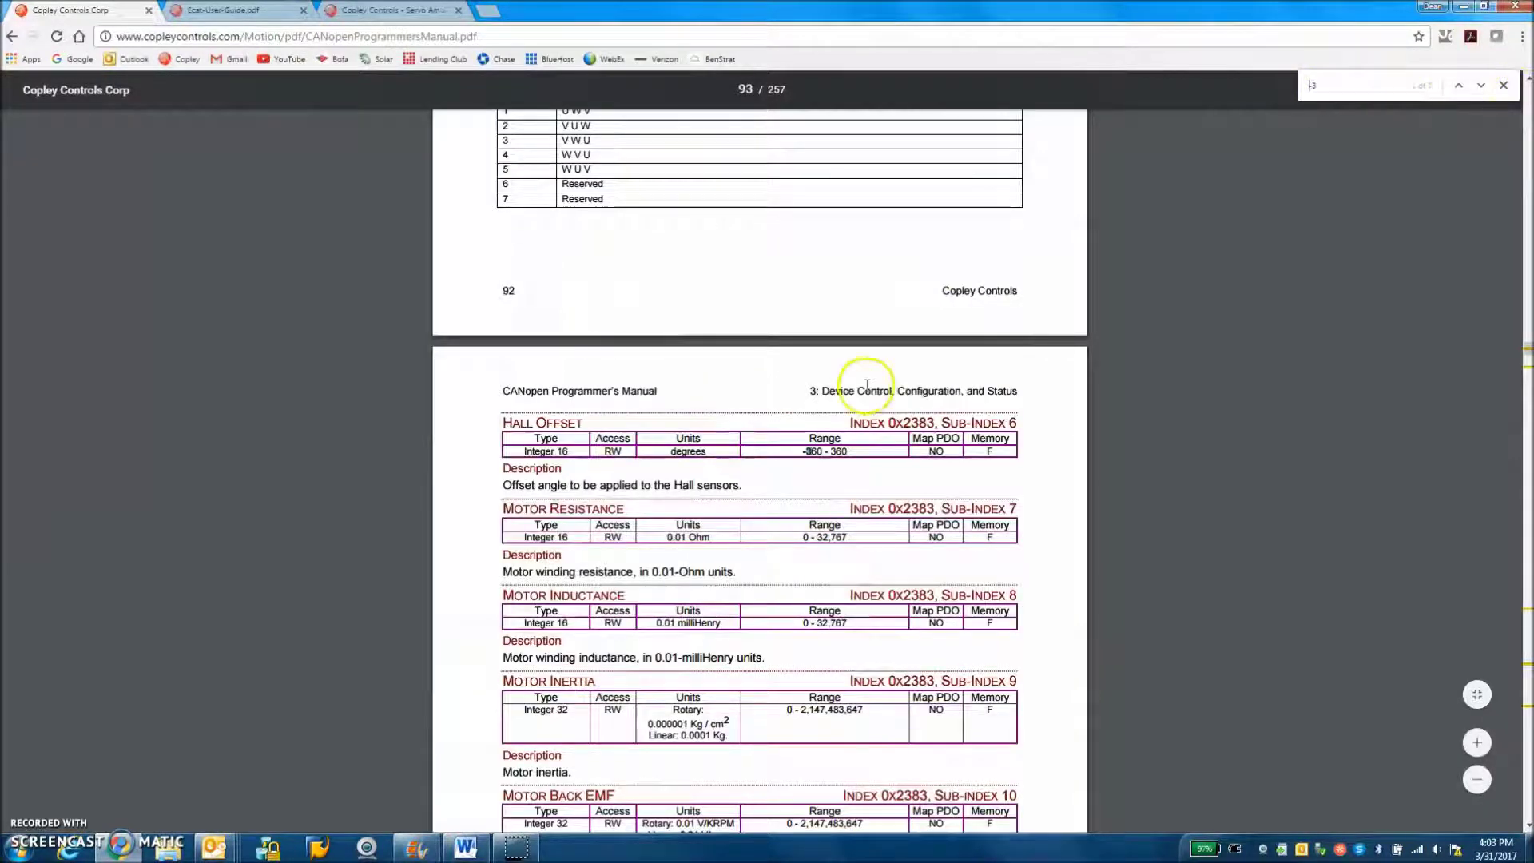
{"action": "left_click", "coordinate": [1482, 88]}
{"action": "left_click", "coordinate": [1483, 88]}
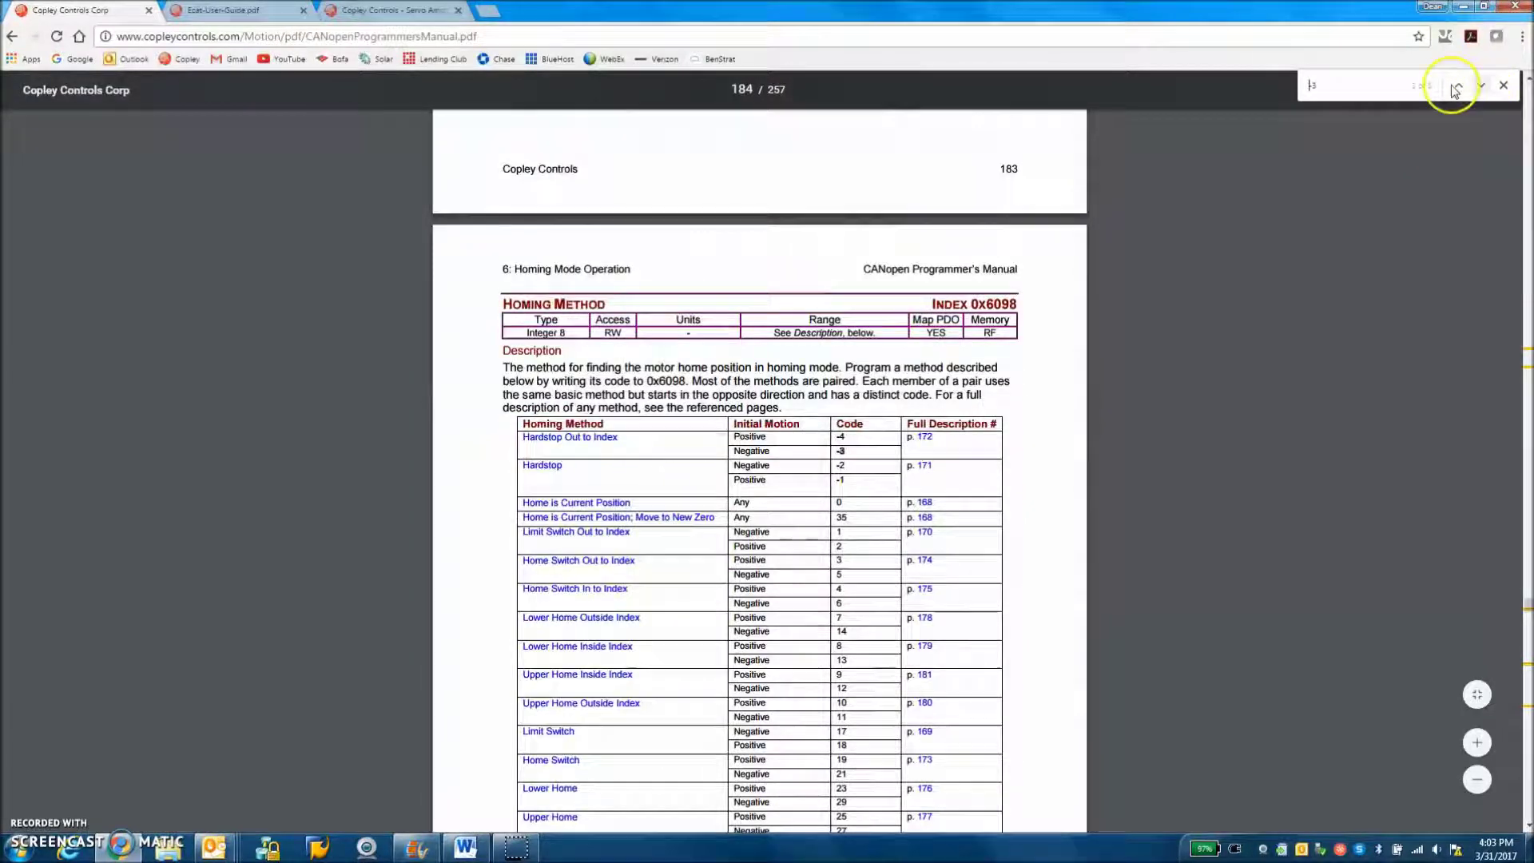
Step back and forth through the -3 matches, past the Torque Command range to page 218
{"action": "left_click", "coordinate": [1456, 87]}
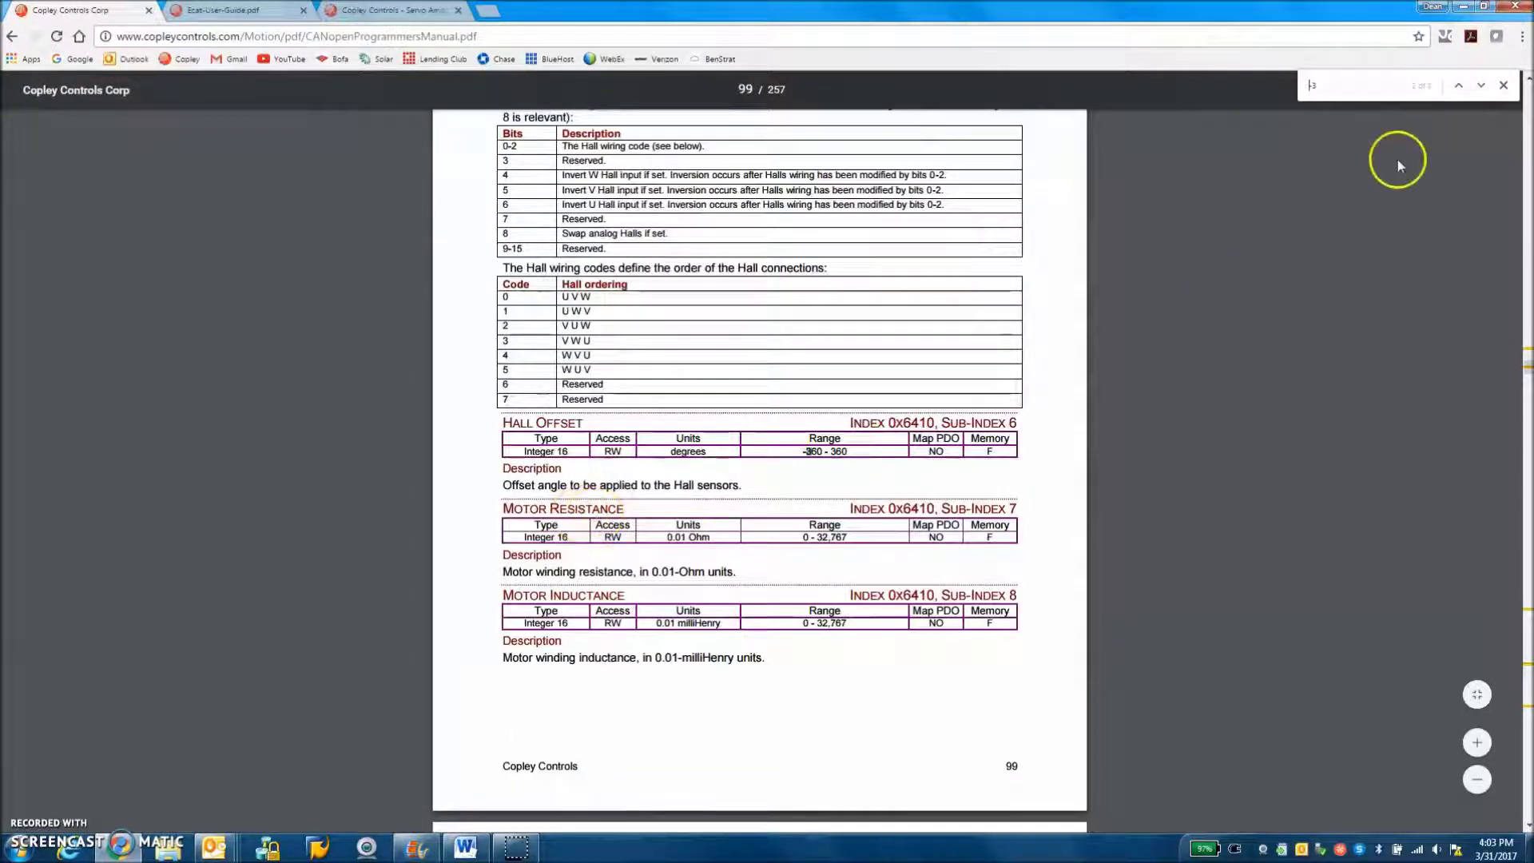
{"action": "left_click", "coordinate": [1480, 86]}
{"action": "left_click", "coordinate": [1481, 85]}
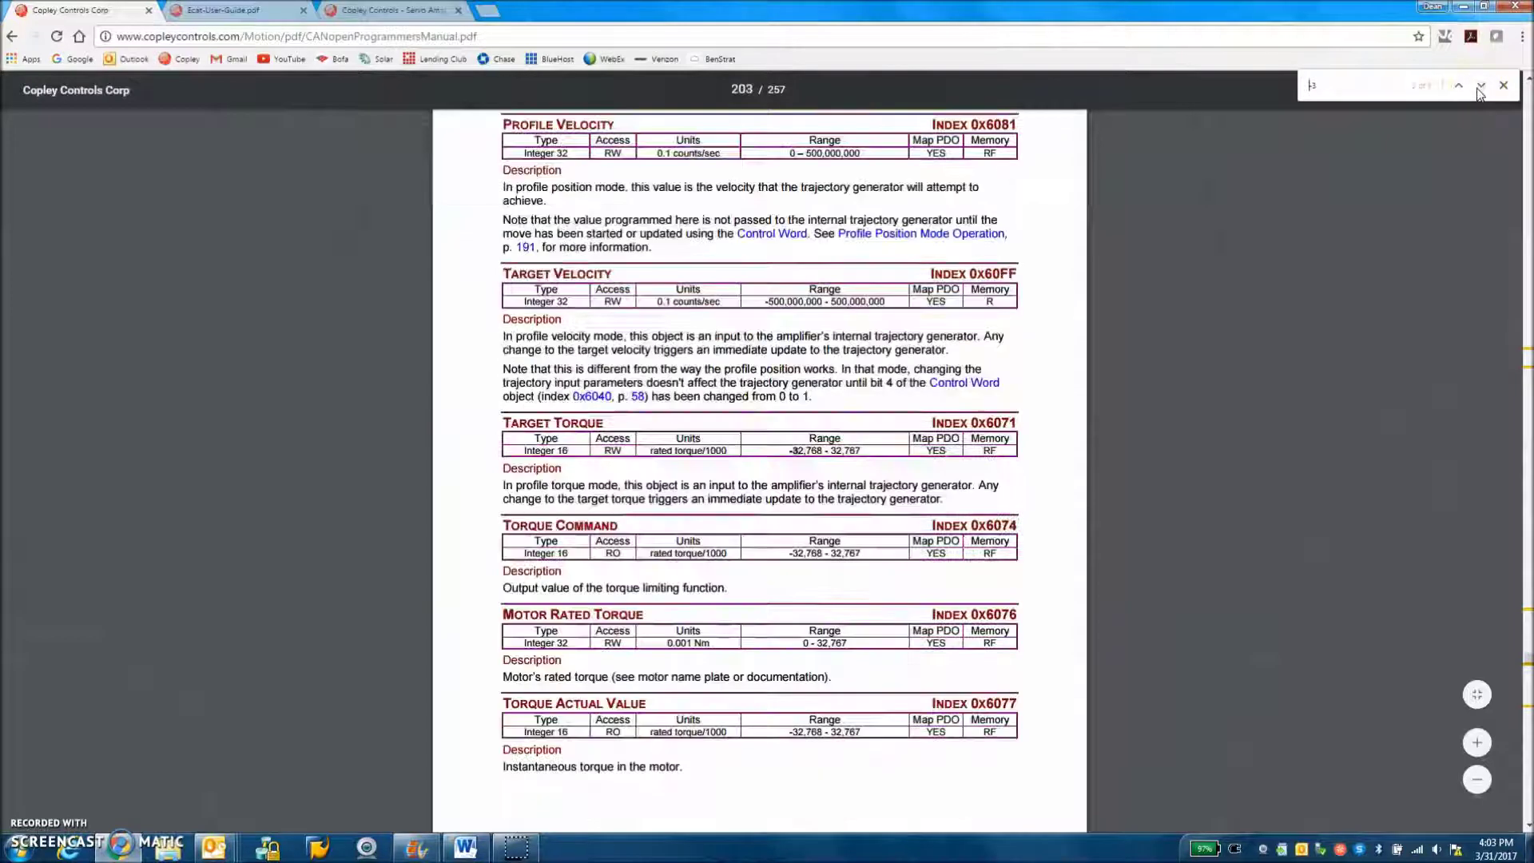
{"action": "left_click", "coordinate": [1480, 85]}
{"action": "left_click", "coordinate": [1458, 88]}
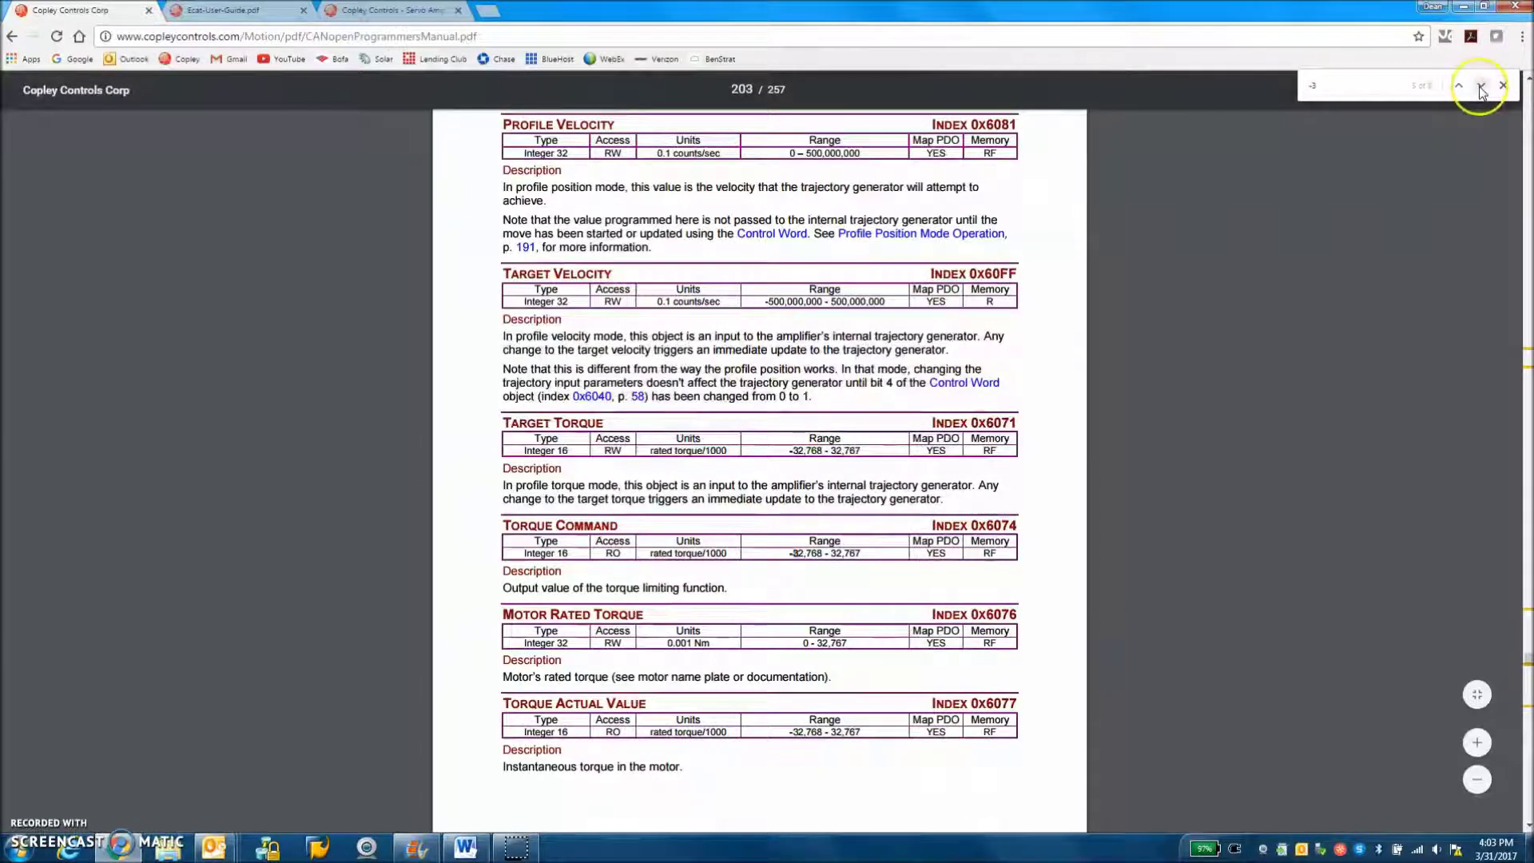
{"action": "left_click", "coordinate": [1480, 85]}
{"action": "left_click", "coordinate": [1481, 86]}
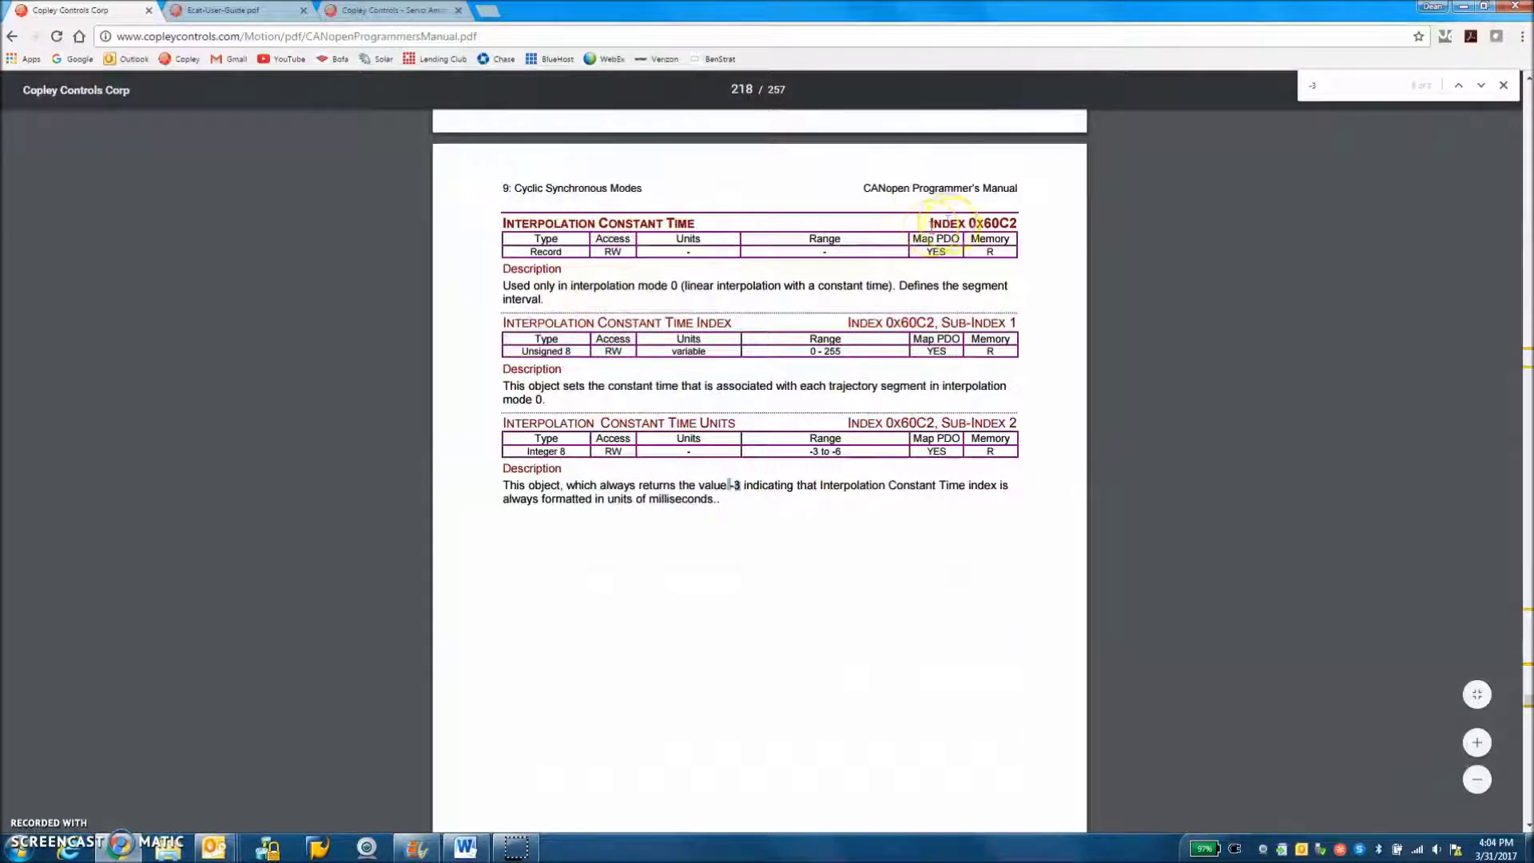
Highlight the 'INDEX 0x60C2' Interpolation Constant Time heading on page 218
{"action": "left_click_drag", "start_coordinate": [931, 224], "coordinate": [1018, 224]}
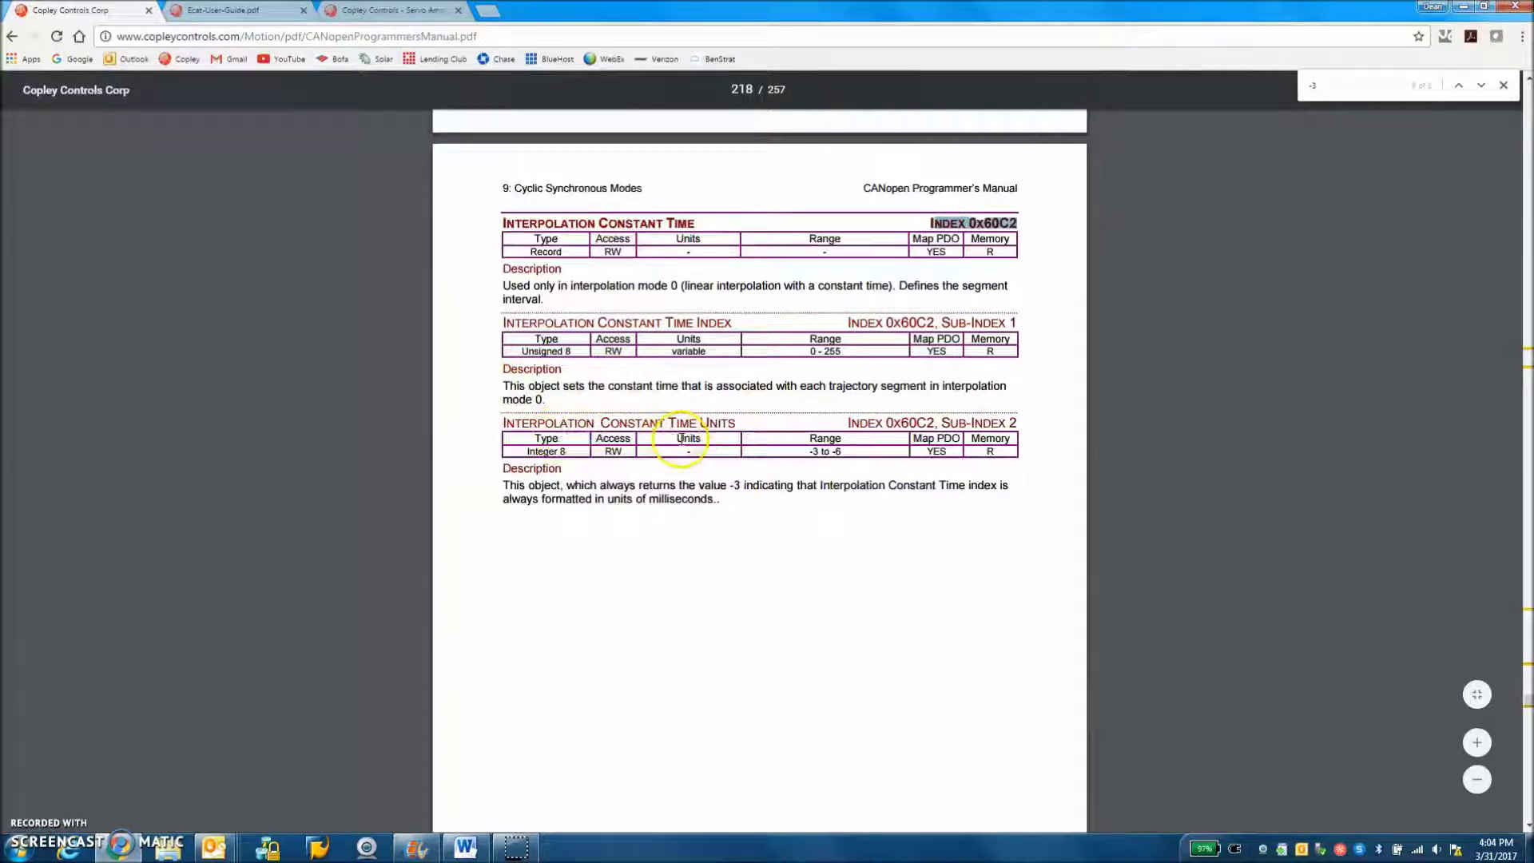
Switch to Ecat-User-Guide.pdf, highlight its file name, and skim from the table of contents
{"action": "left_click", "coordinate": [221, 12]}
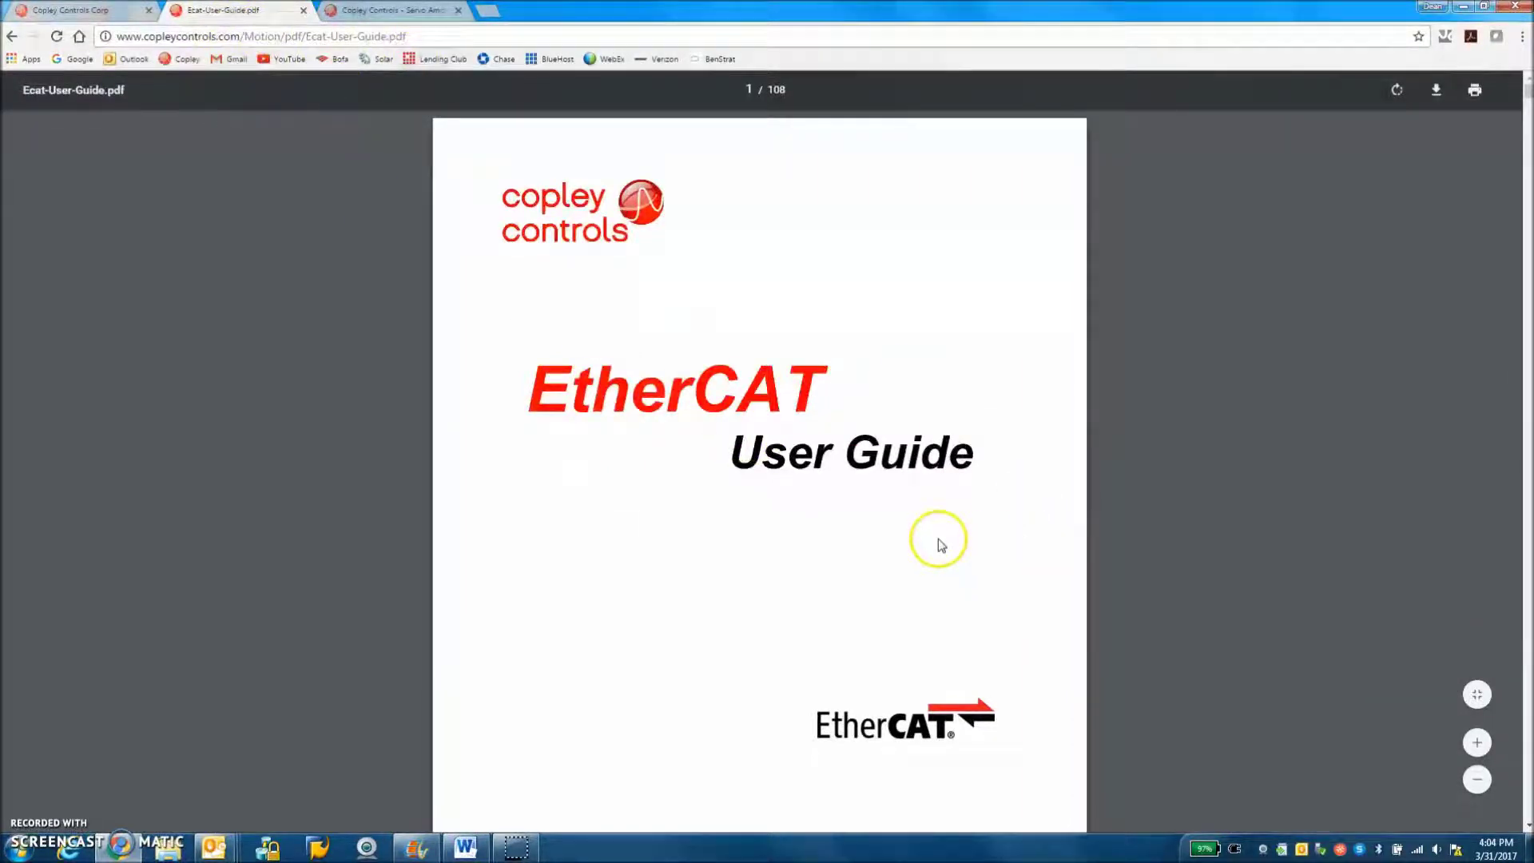
{"action": "left_click_drag", "start_coordinate": [408, 36], "coordinate": [307, 36]}
{"action": "scroll", "coordinate": [788, 433], "scroll_direction": "down", "scroll_amount": 5}
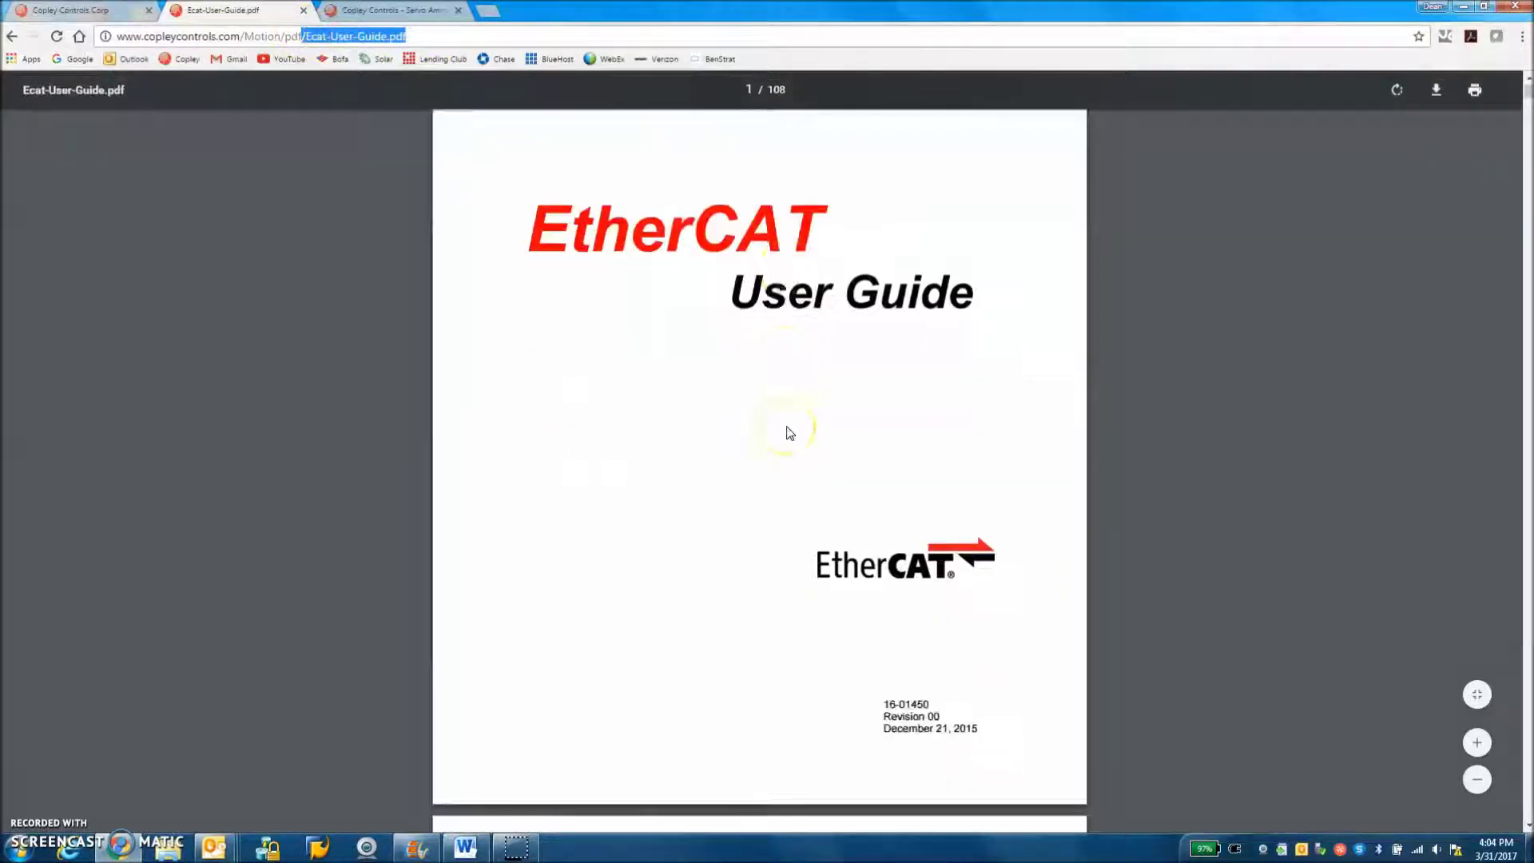
{"action": "scroll", "coordinate": [789, 433], "scroll_direction": "down", "scroll_amount": 15}
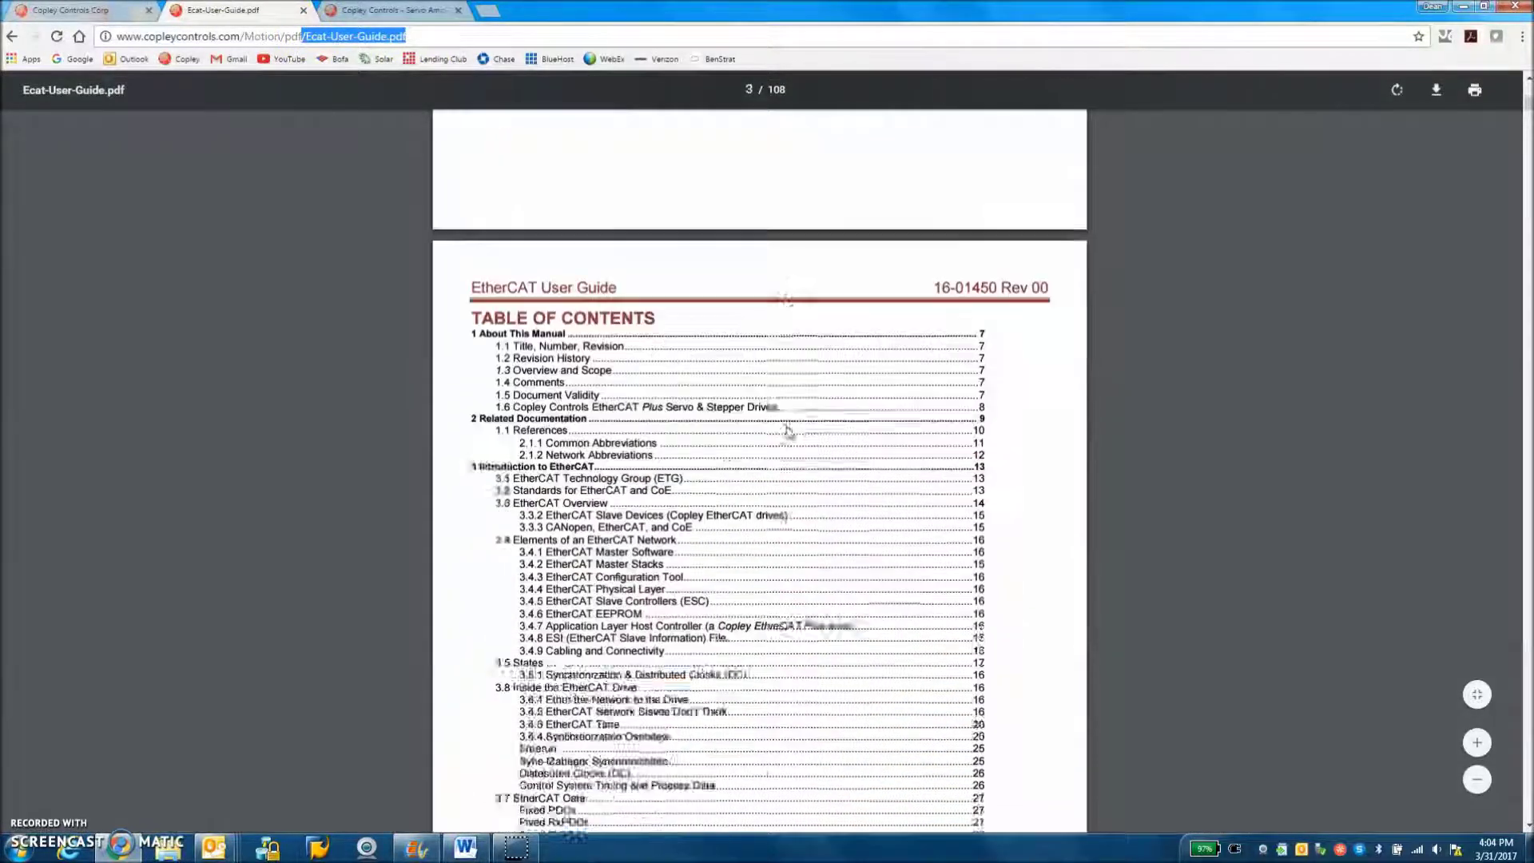
{"action": "scroll", "coordinate": [790, 433], "scroll_direction": "down", "scroll_amount": 18}
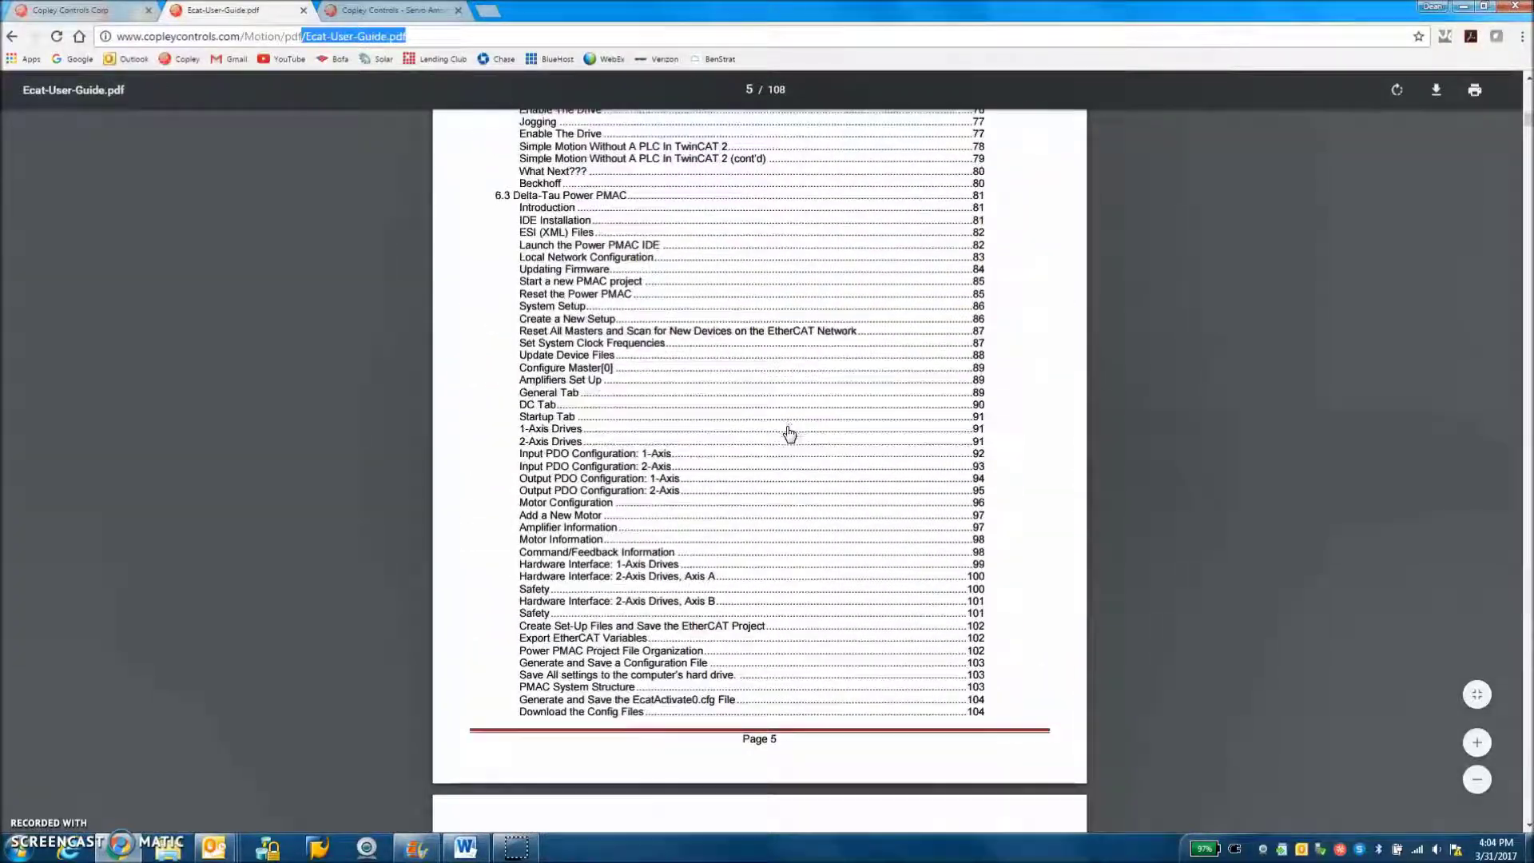
{"action": "scroll", "coordinate": [789, 433], "scroll_direction": "down", "scroll_amount": 18}
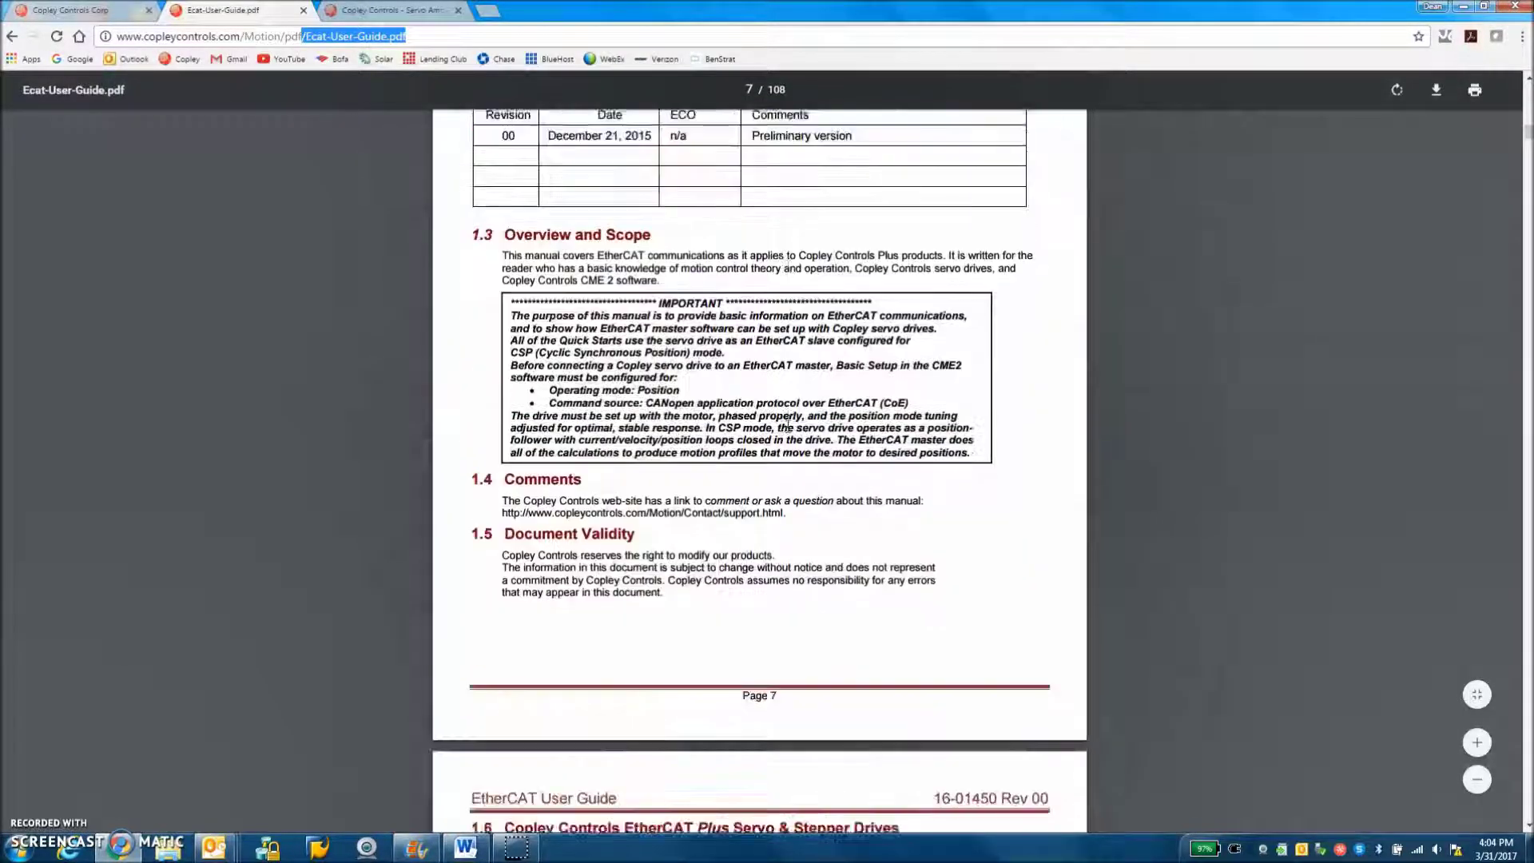
{"action": "scroll", "coordinate": [790, 433], "scroll_direction": "down", "scroll_amount": 18}
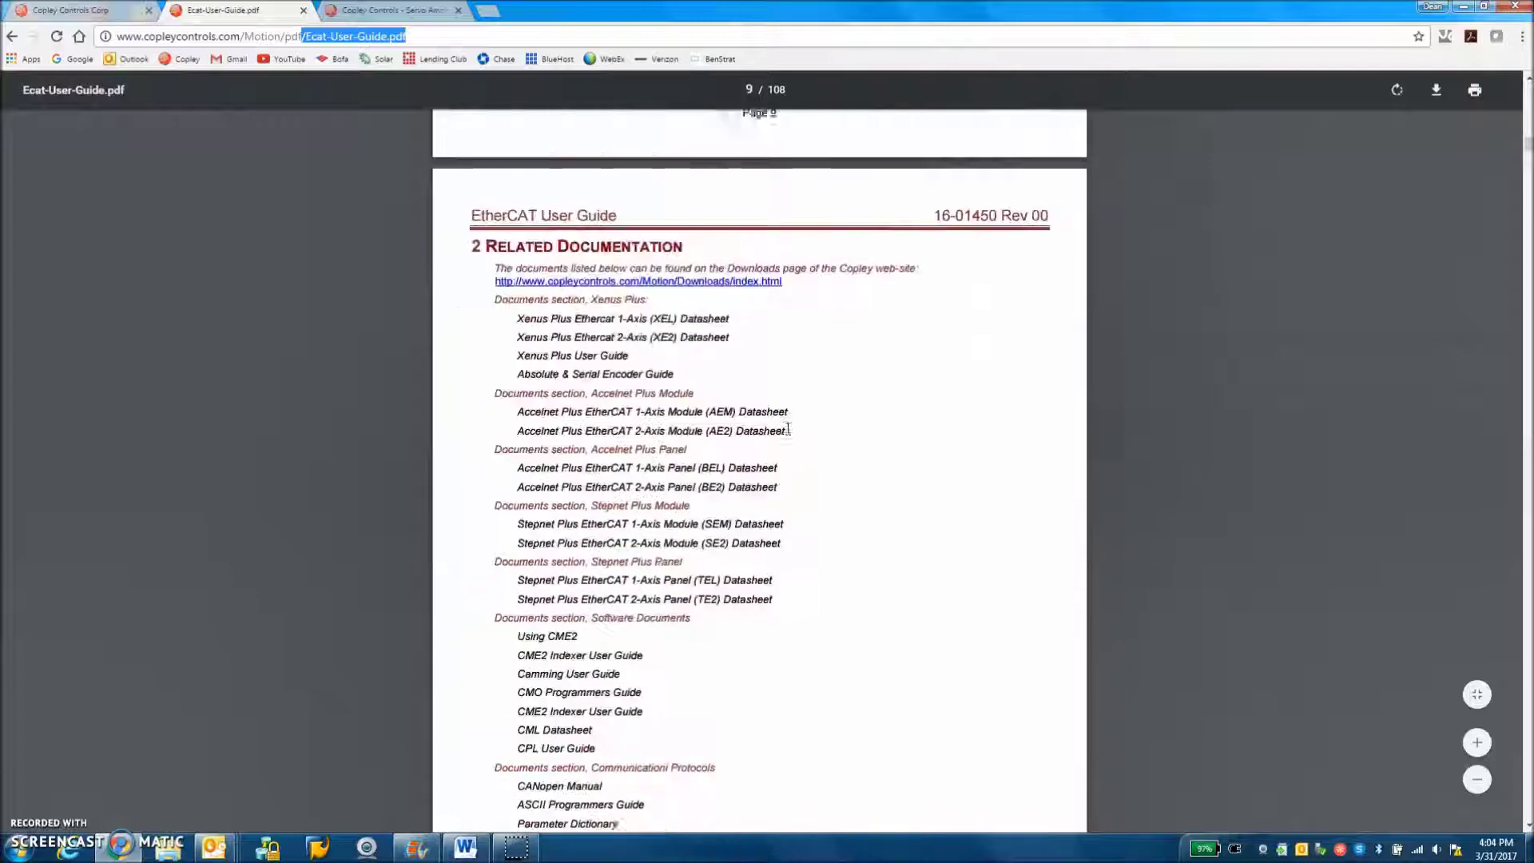
{"action": "scroll", "coordinate": [789, 428], "scroll_direction": "down", "scroll_amount": 18}
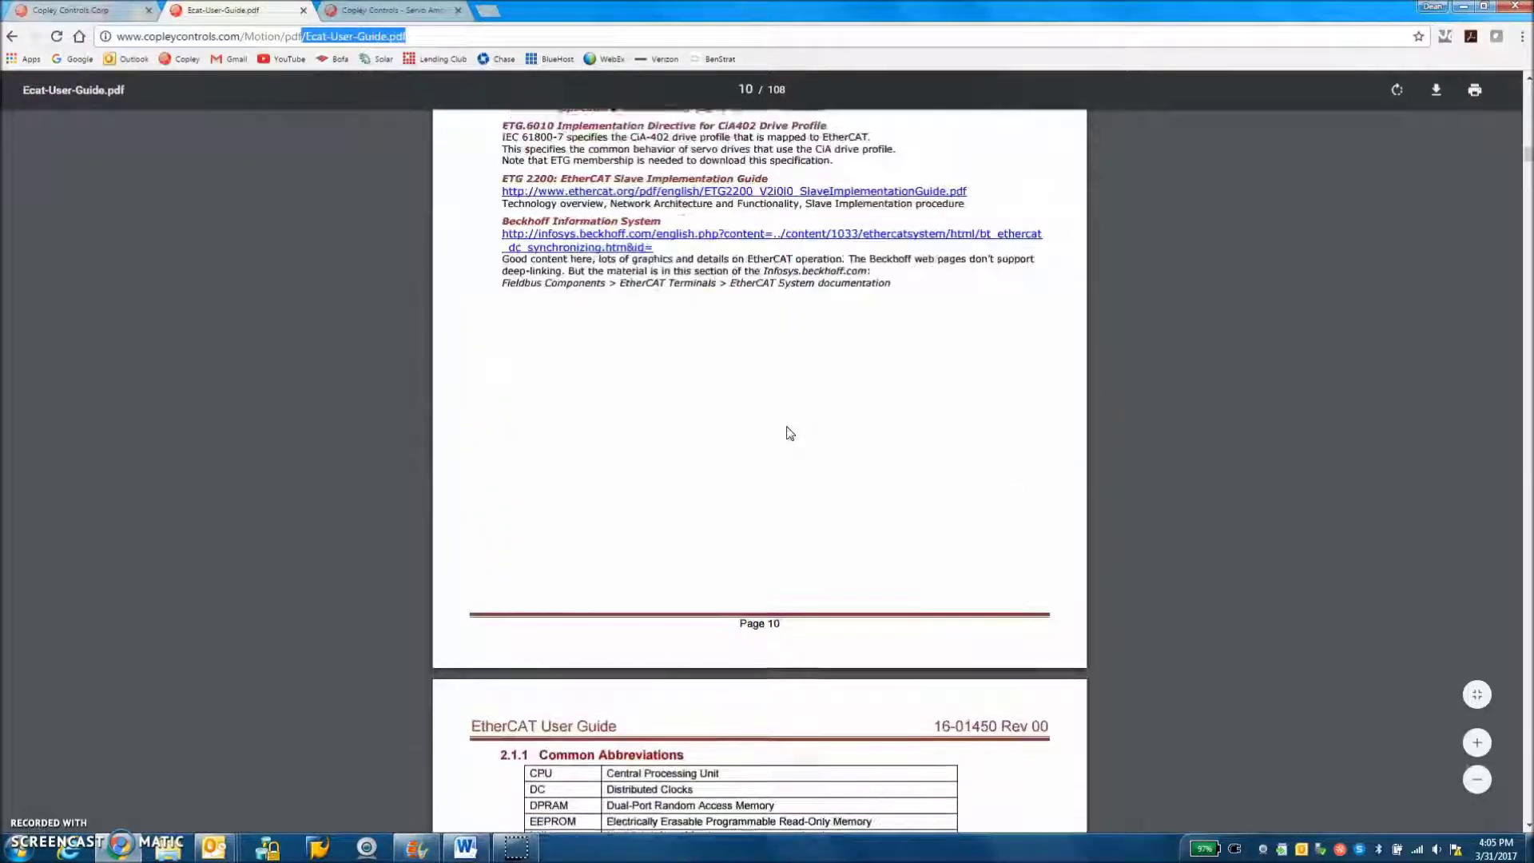
{"action": "scroll", "coordinate": [788, 395], "scroll_direction": "down", "scroll_amount": 18}
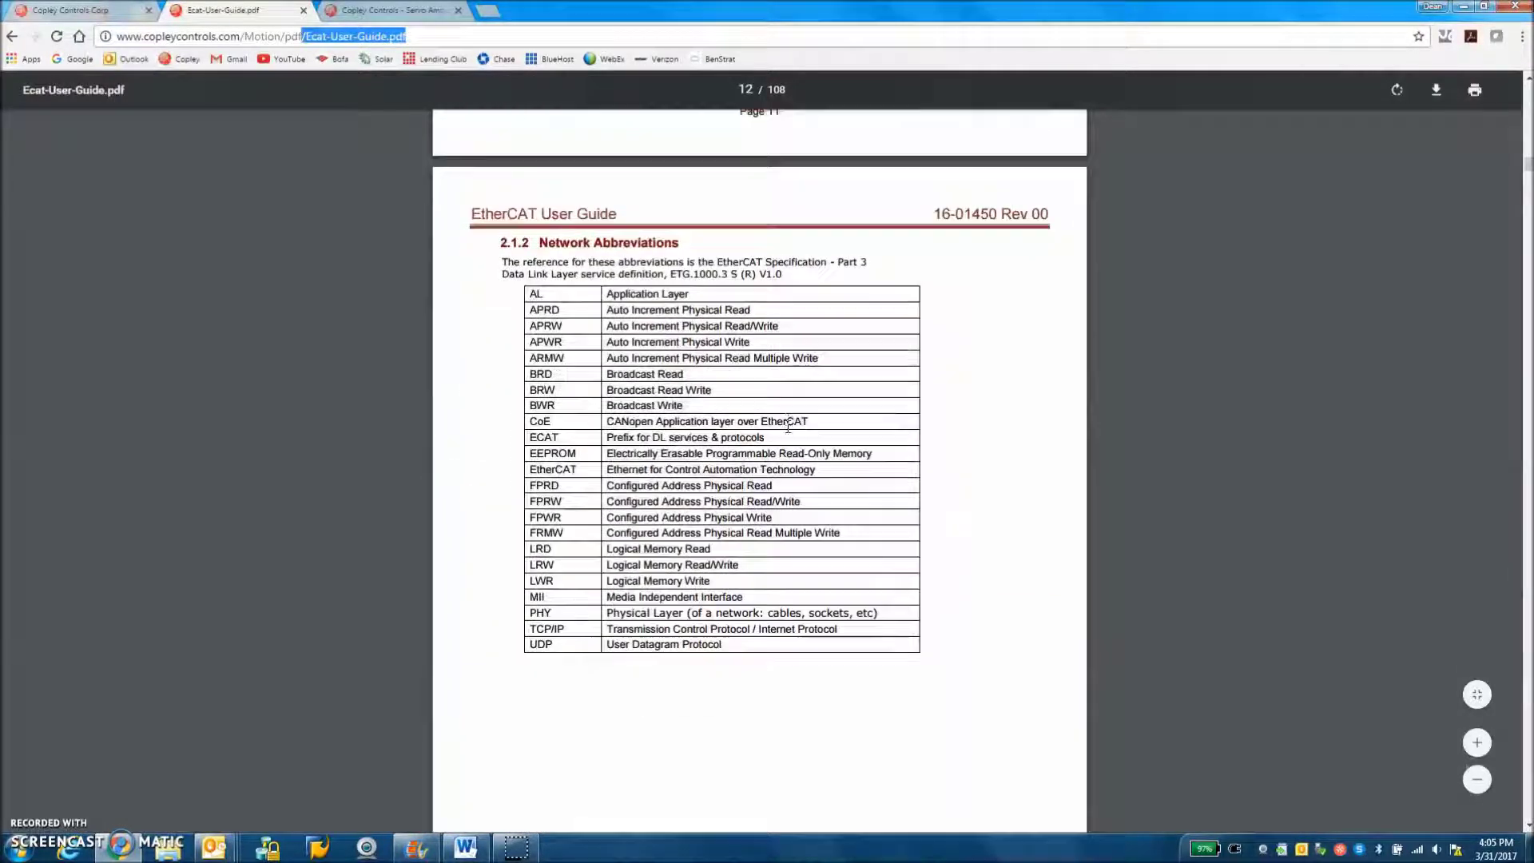
{"action": "scroll", "coordinate": [790, 433], "scroll_direction": "down", "scroll_amount": 18}
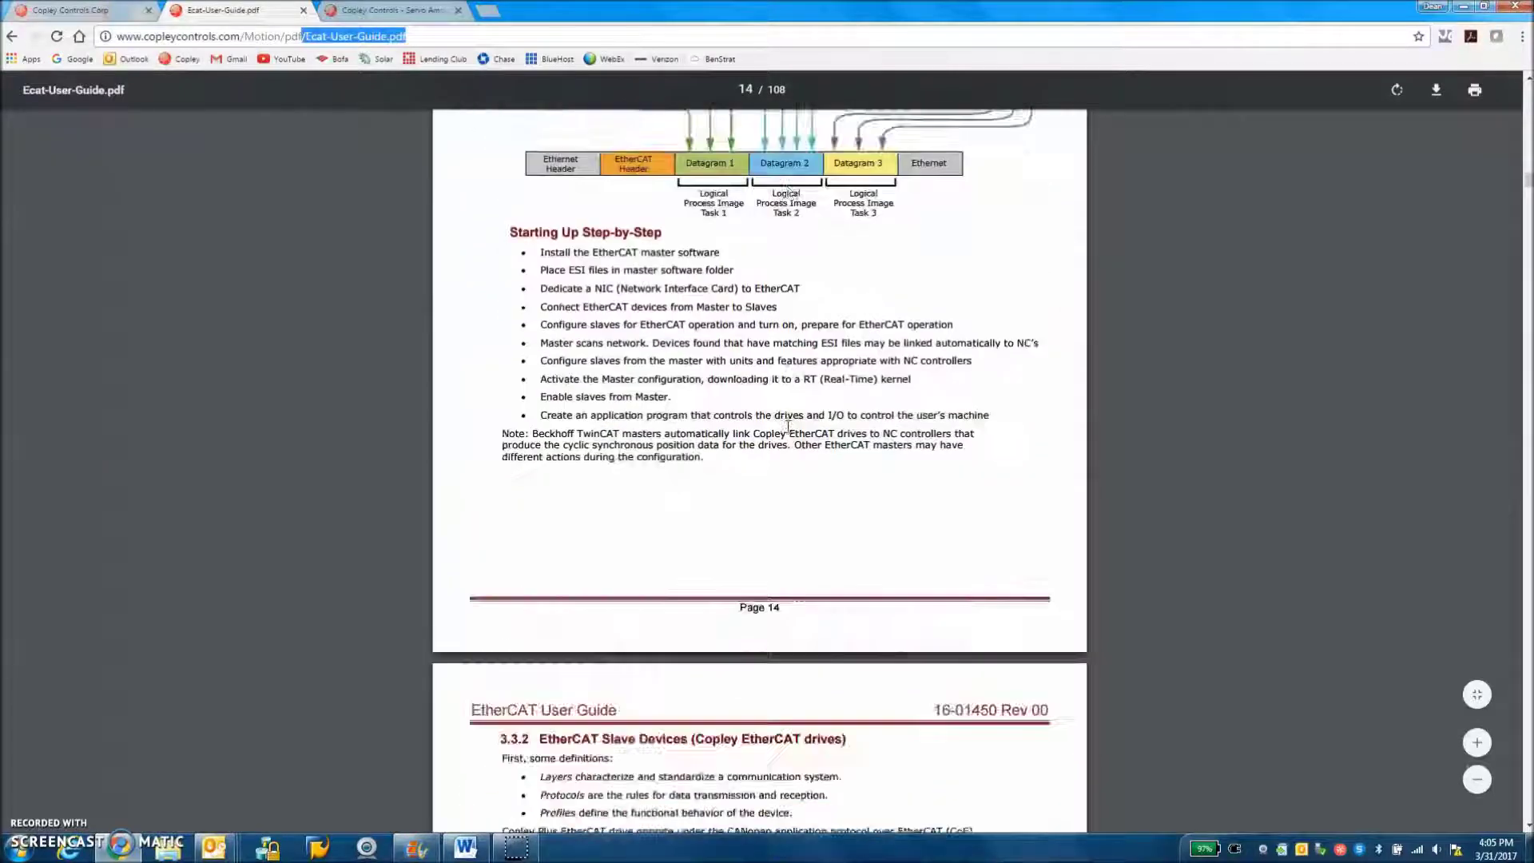
{"action": "scroll", "coordinate": [789, 433], "scroll_direction": "down", "scroll_amount": 18}
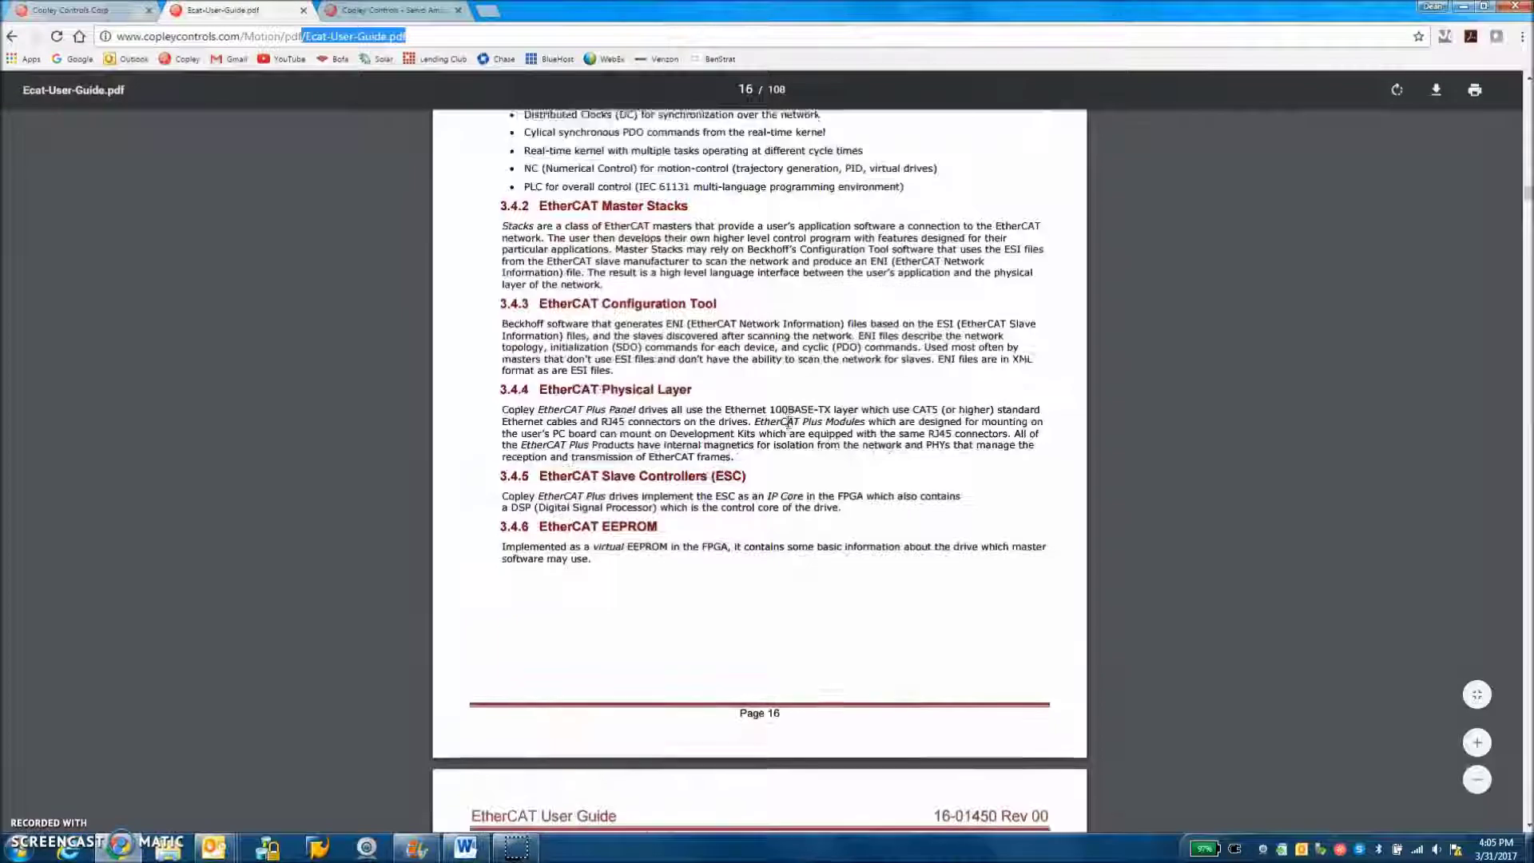
{"action": "scroll", "coordinate": [789, 432], "scroll_direction": "down", "scroll_amount": 1}
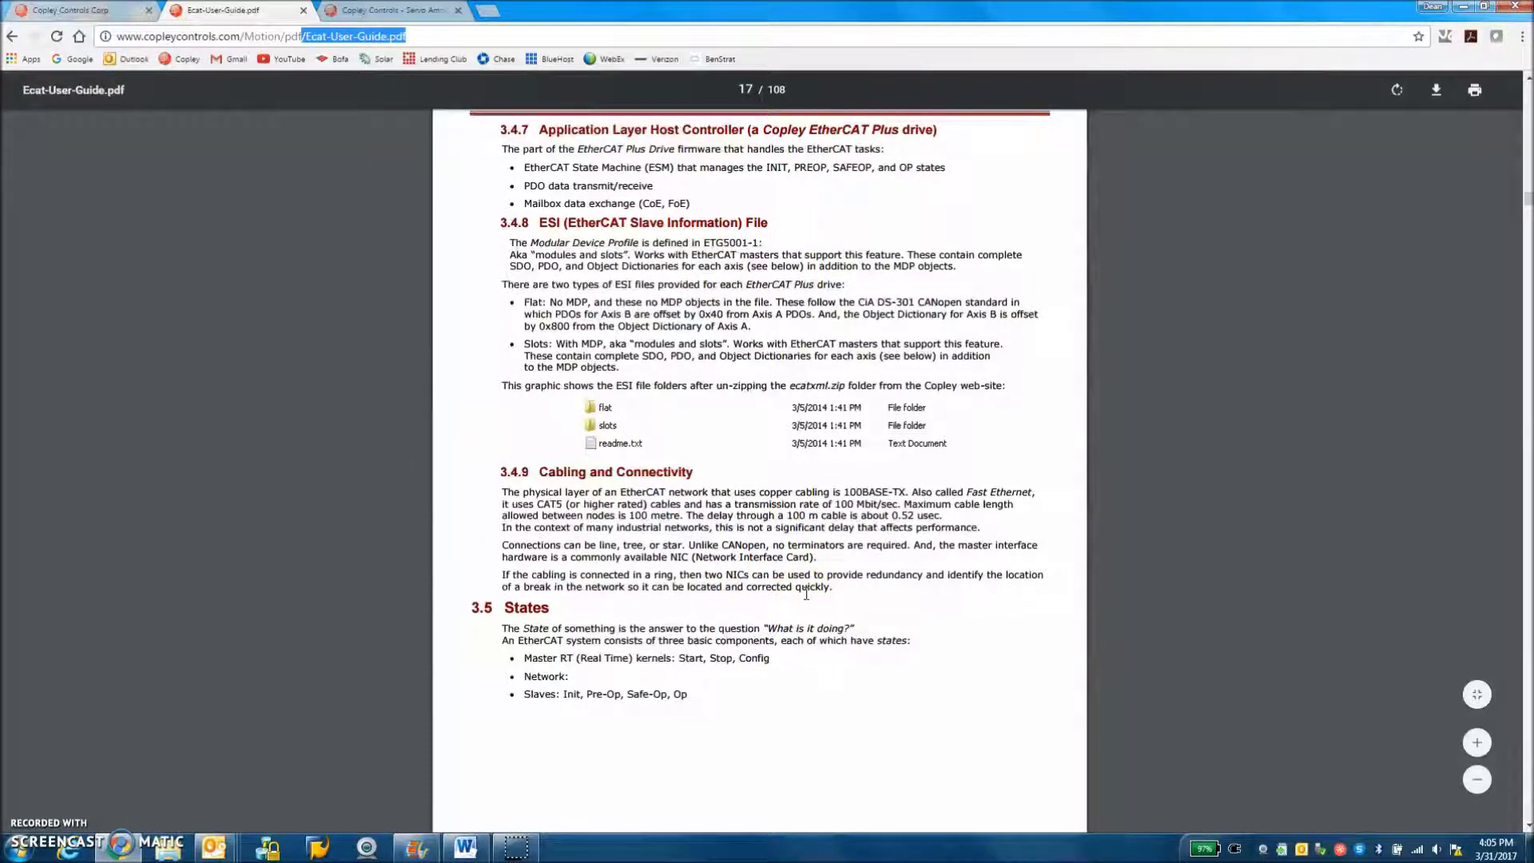
Scroll on to the Fixed PDOs section and highlight its heading
{"action": "scroll", "coordinate": [806, 594], "scroll_direction": "down", "scroll_amount": 8}
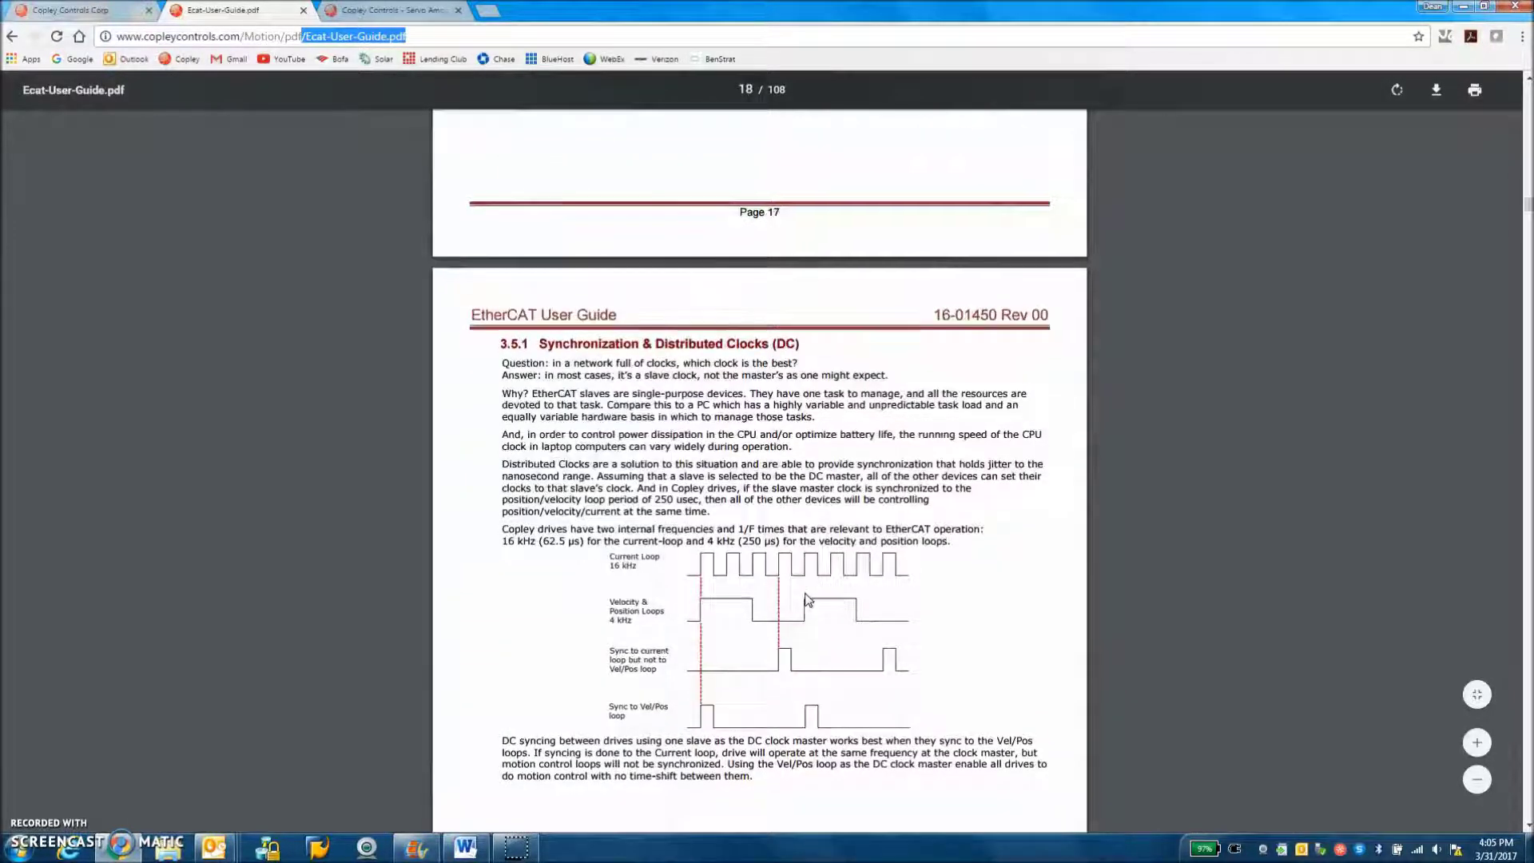
{"action": "scroll", "coordinate": [806, 599], "scroll_direction": "down", "scroll_amount": 12}
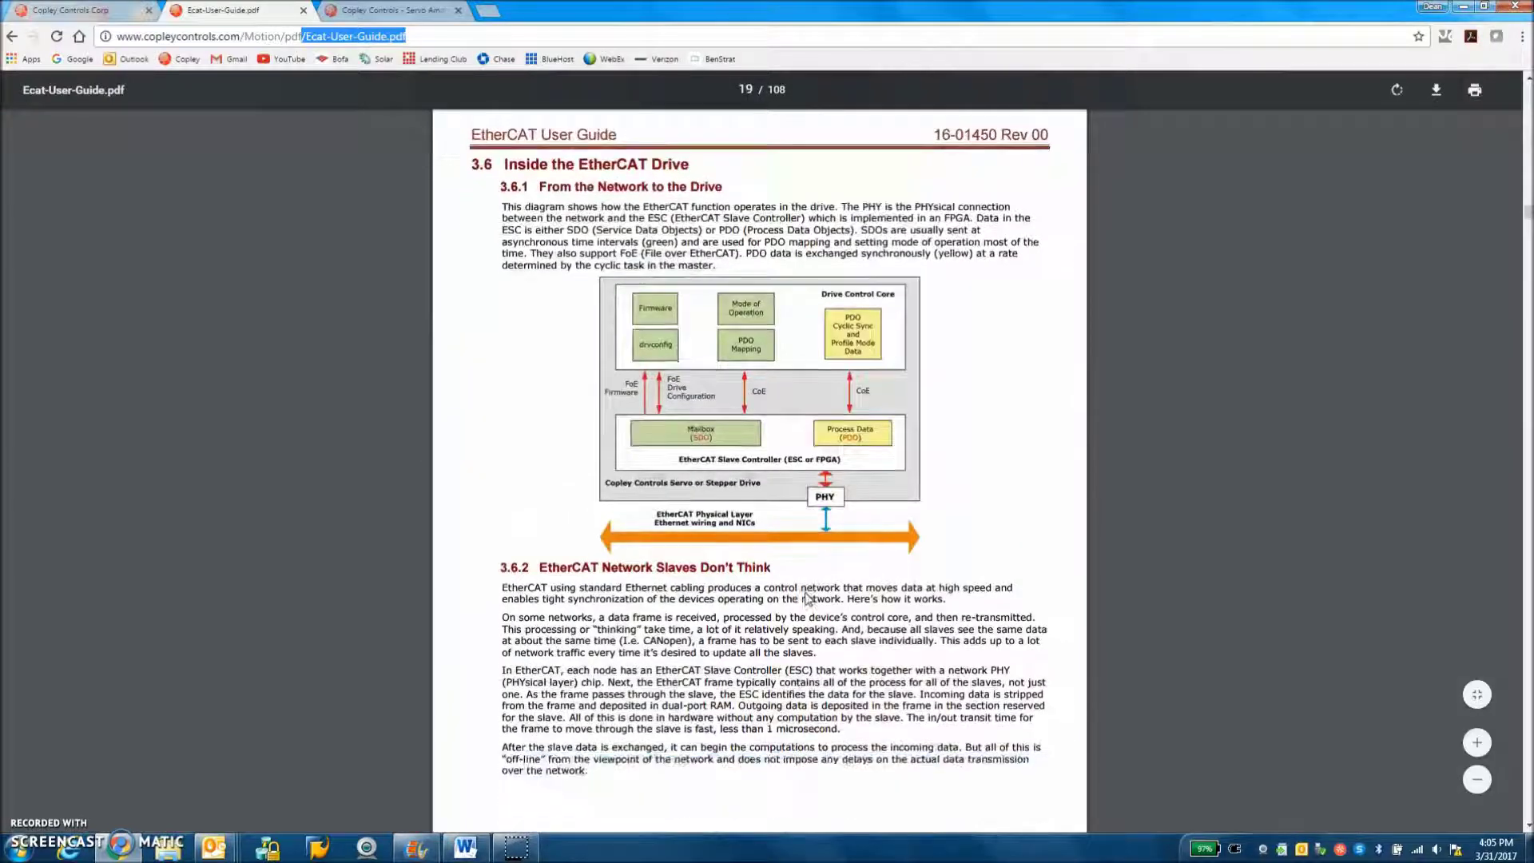
{"action": "scroll", "coordinate": [806, 598], "scroll_direction": "down", "scroll_amount": 11}
{"action": "scroll", "coordinate": [806, 592], "scroll_direction": "down", "scroll_amount": 10}
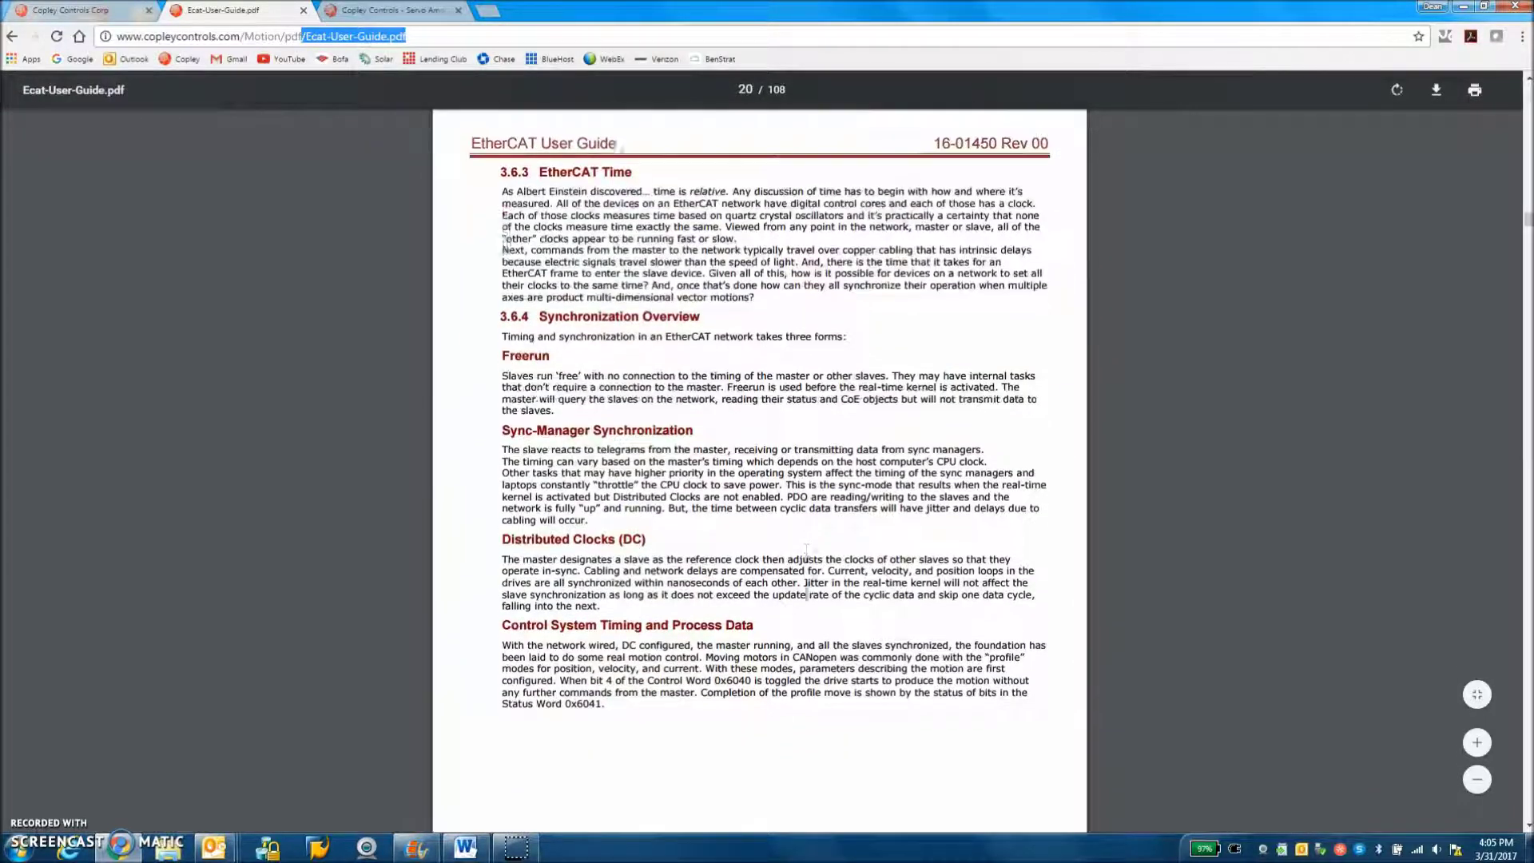
{"action": "scroll", "coordinate": [806, 593], "scroll_direction": "down", "scroll_amount": 2}
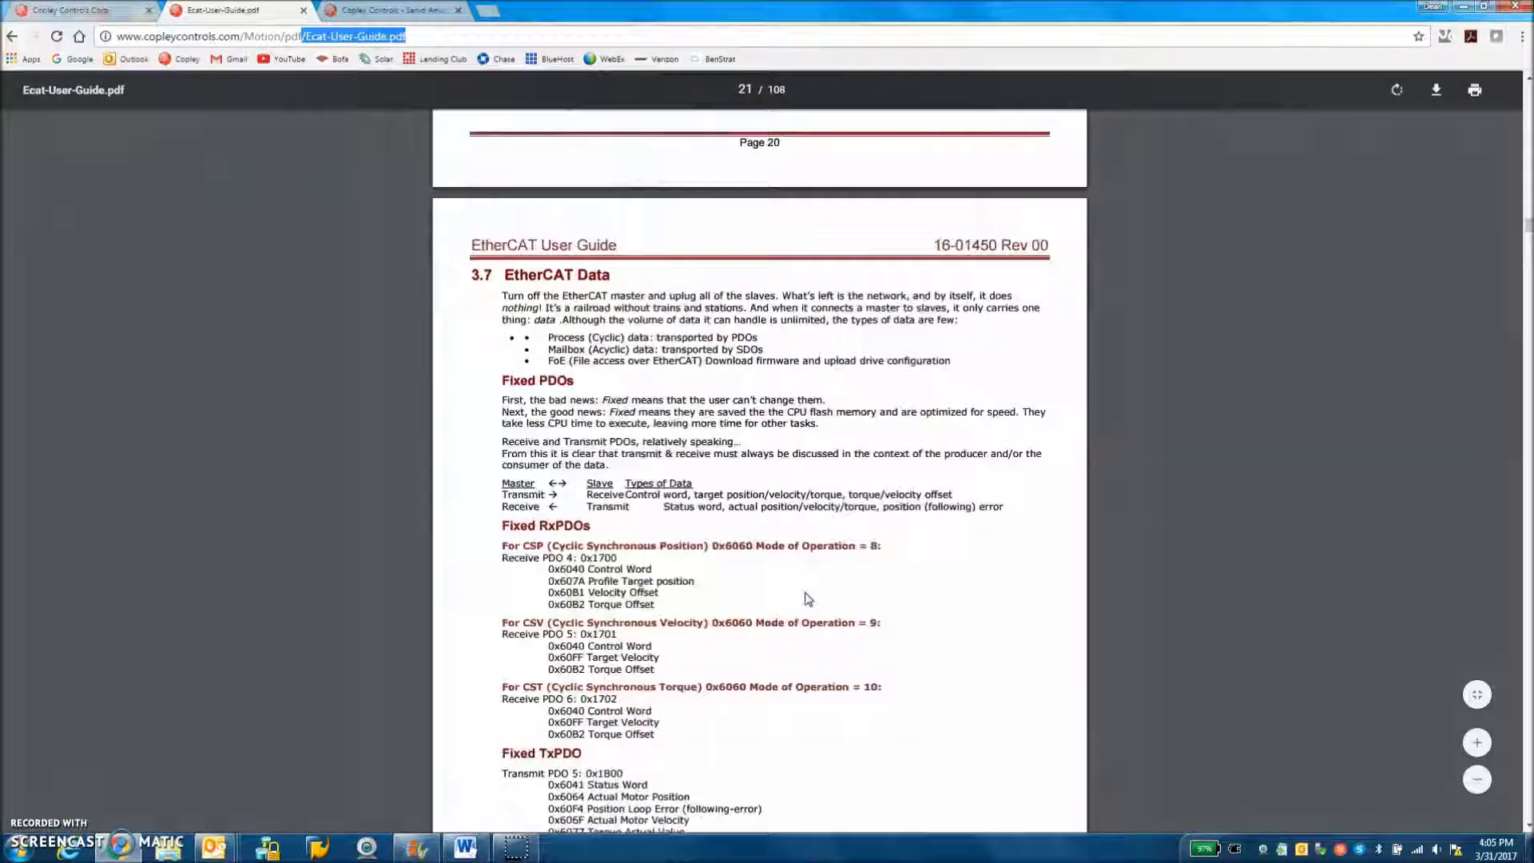
{"action": "left_click_drag", "start_coordinate": [500, 382], "coordinate": [625, 380]}
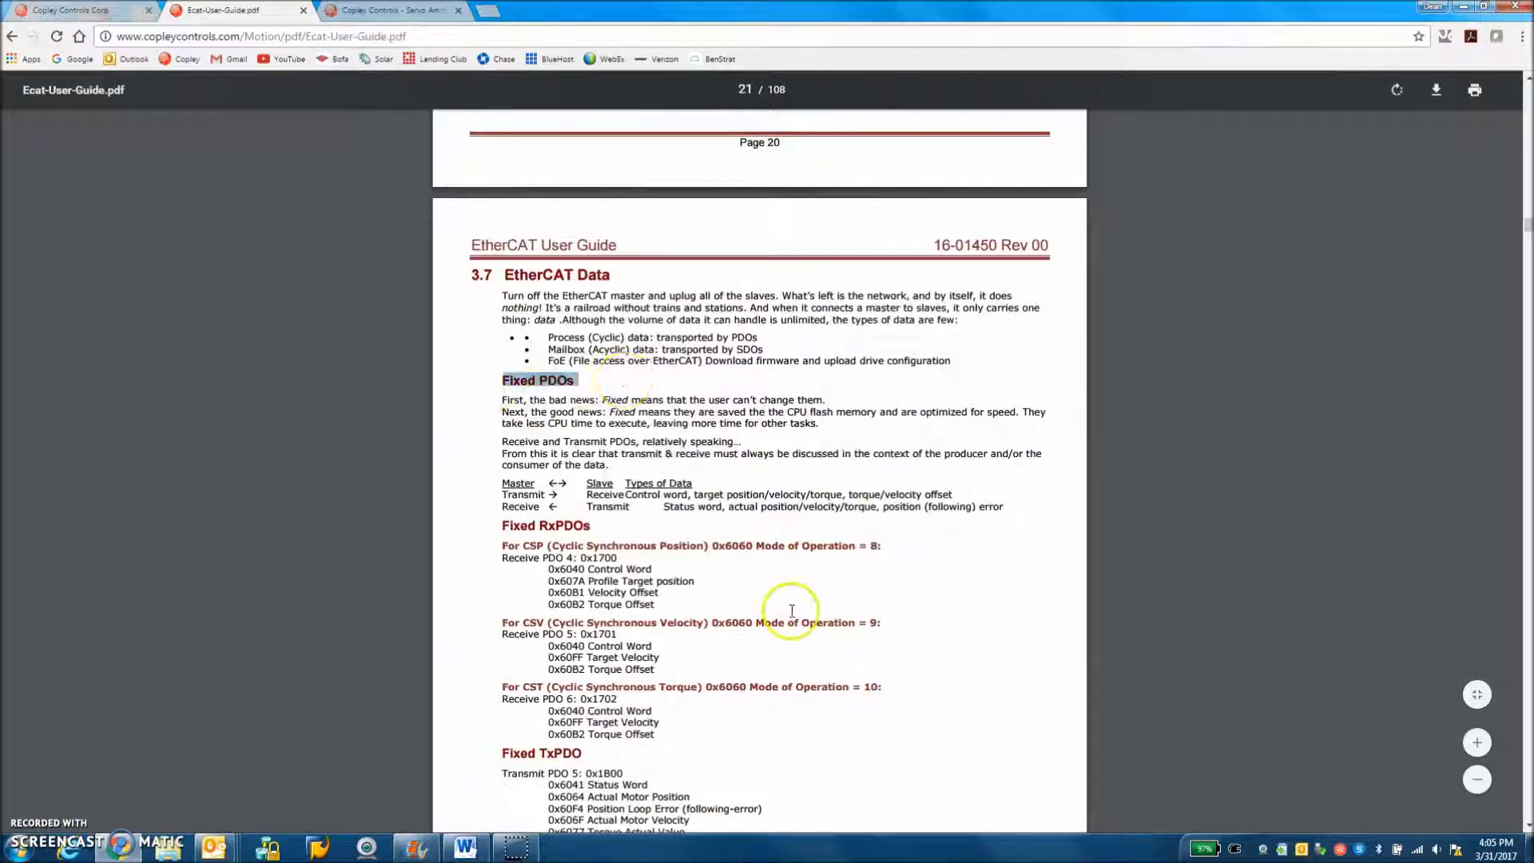
Skim through the Un-Fixed PDO pages, then go to Copley's Pre-Release Software Terms page
{"action": "scroll", "coordinate": [793, 614], "scroll_direction": "down", "scroll_amount": 4}
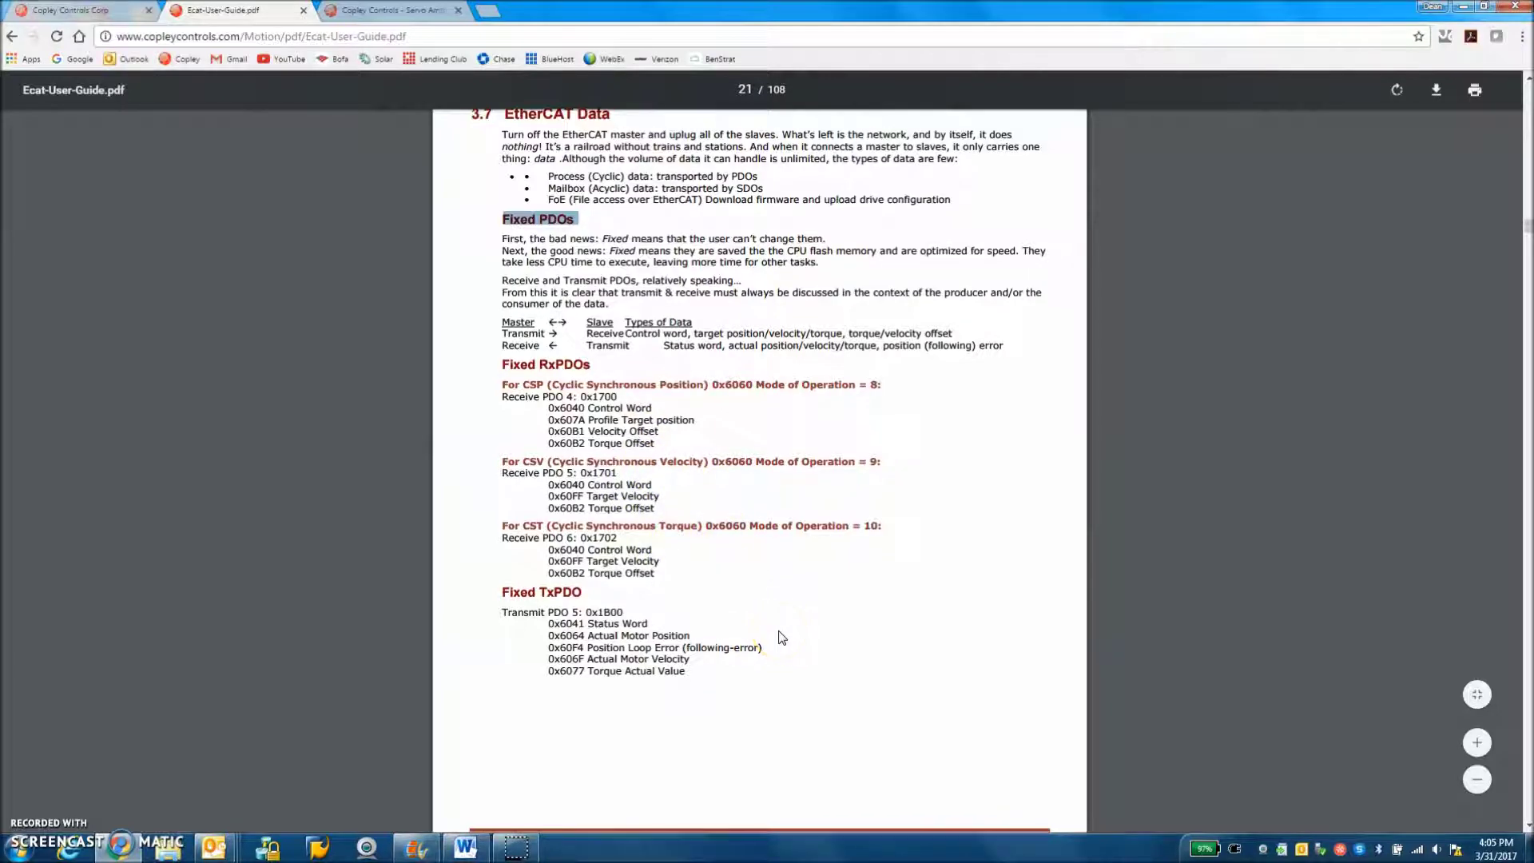
{"action": "scroll", "coordinate": [781, 637], "scroll_direction": "down", "scroll_amount": 9}
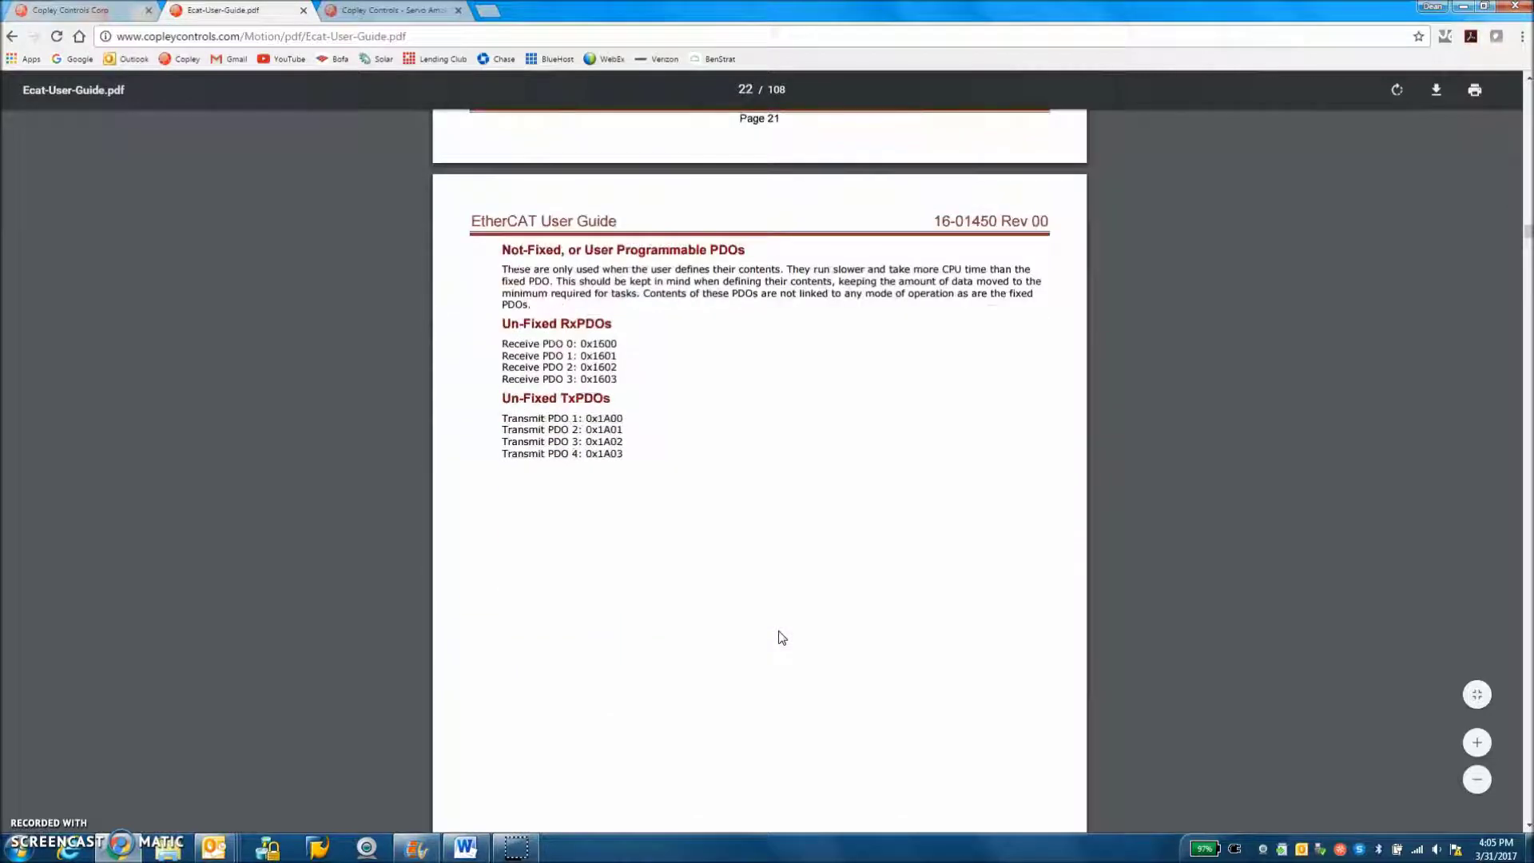
{"action": "scroll", "coordinate": [782, 637], "scroll_direction": "down", "scroll_amount": 10}
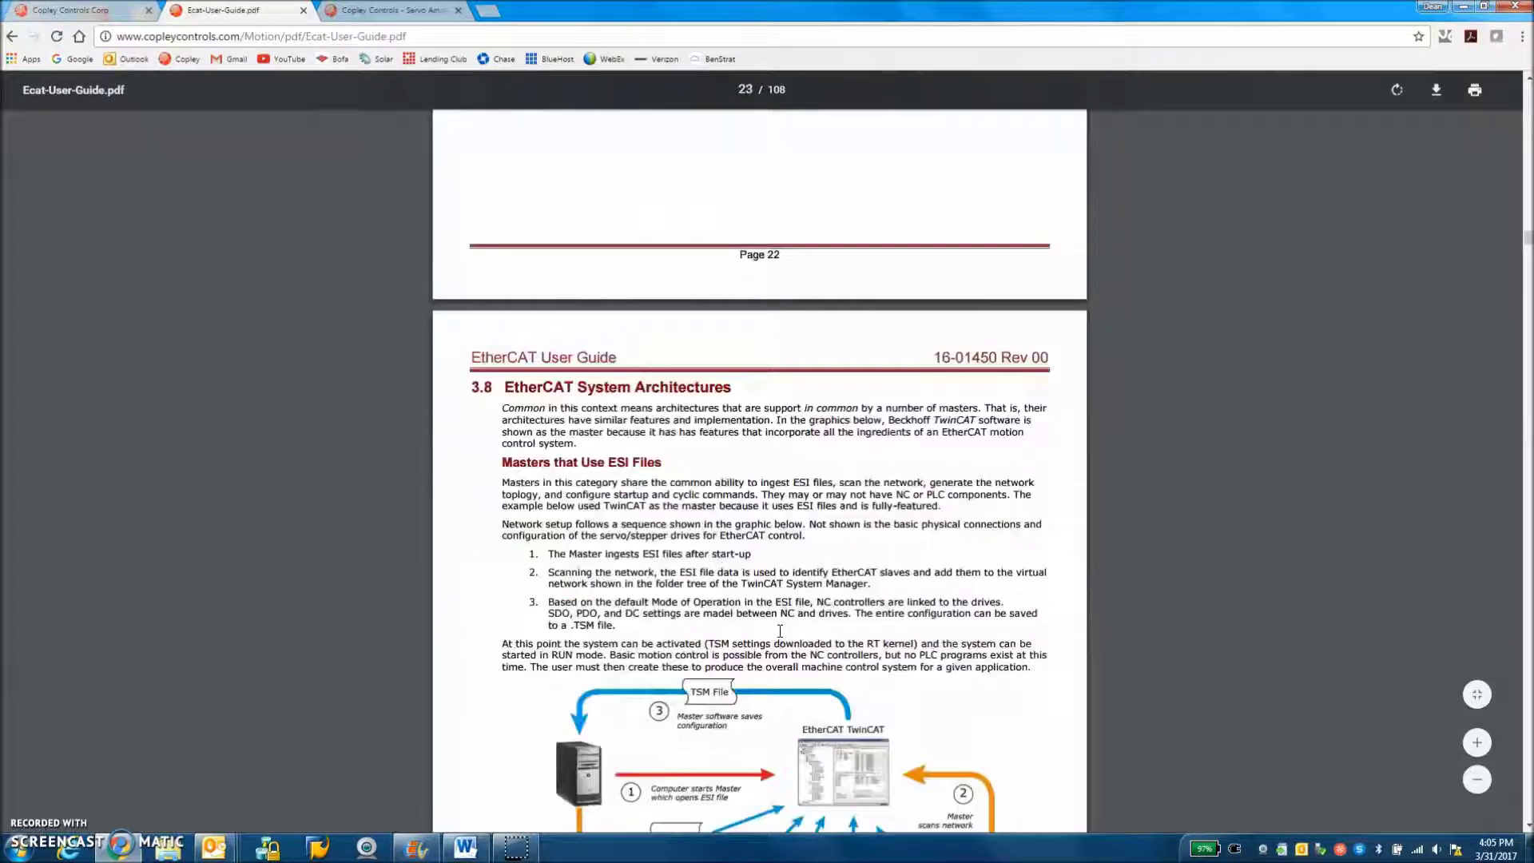
{"action": "scroll", "coordinate": [782, 637], "scroll_direction": "down", "scroll_amount": 15}
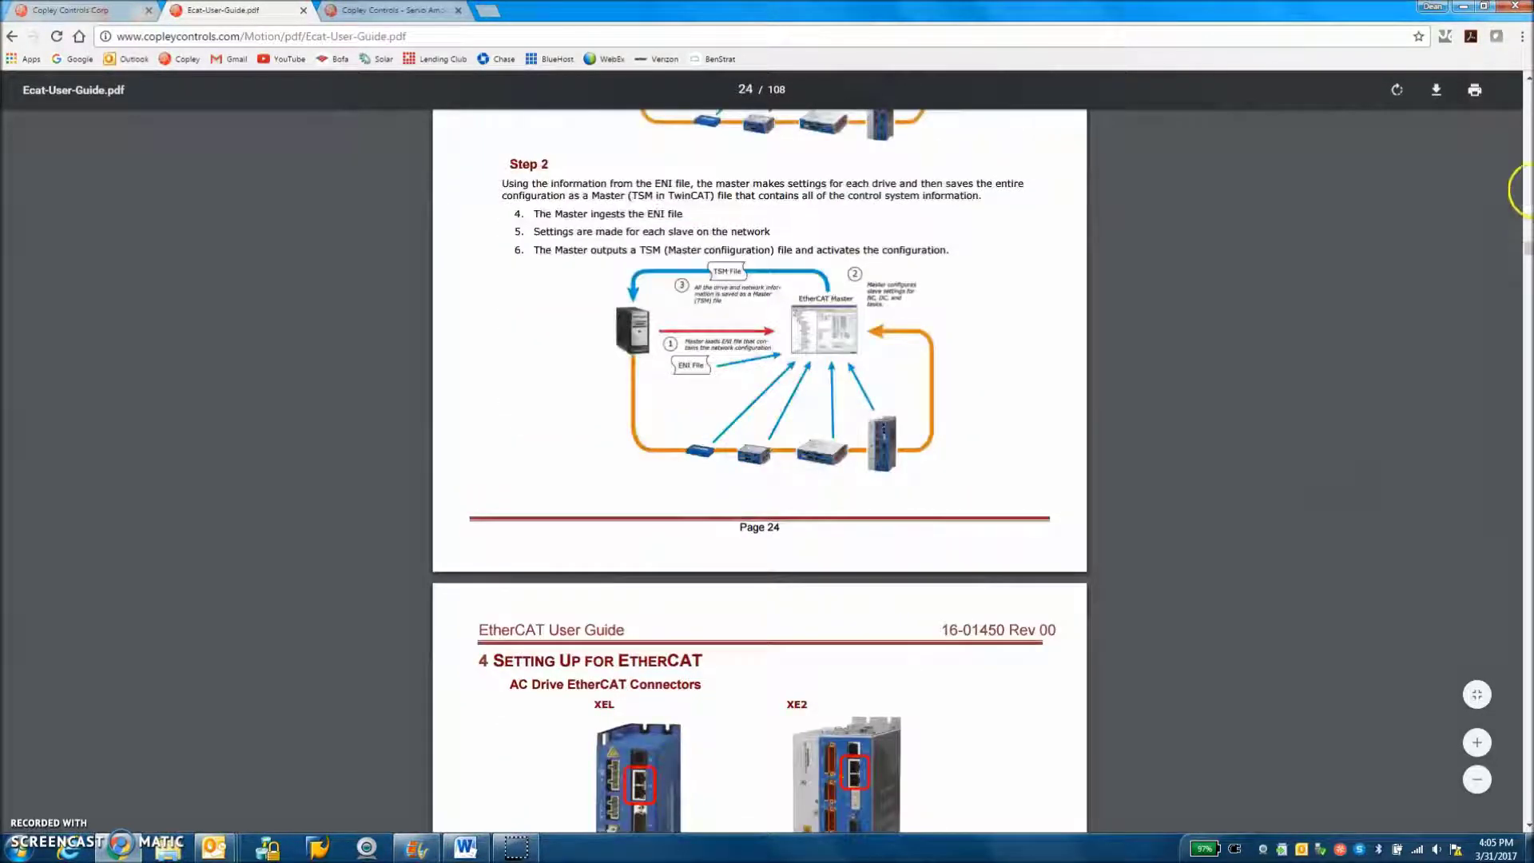
{"action": "left_click", "coordinate": [1522, 243]}
{"action": "left_click_drag", "start_coordinate": [1522, 242], "coordinate": [1480, 63]}
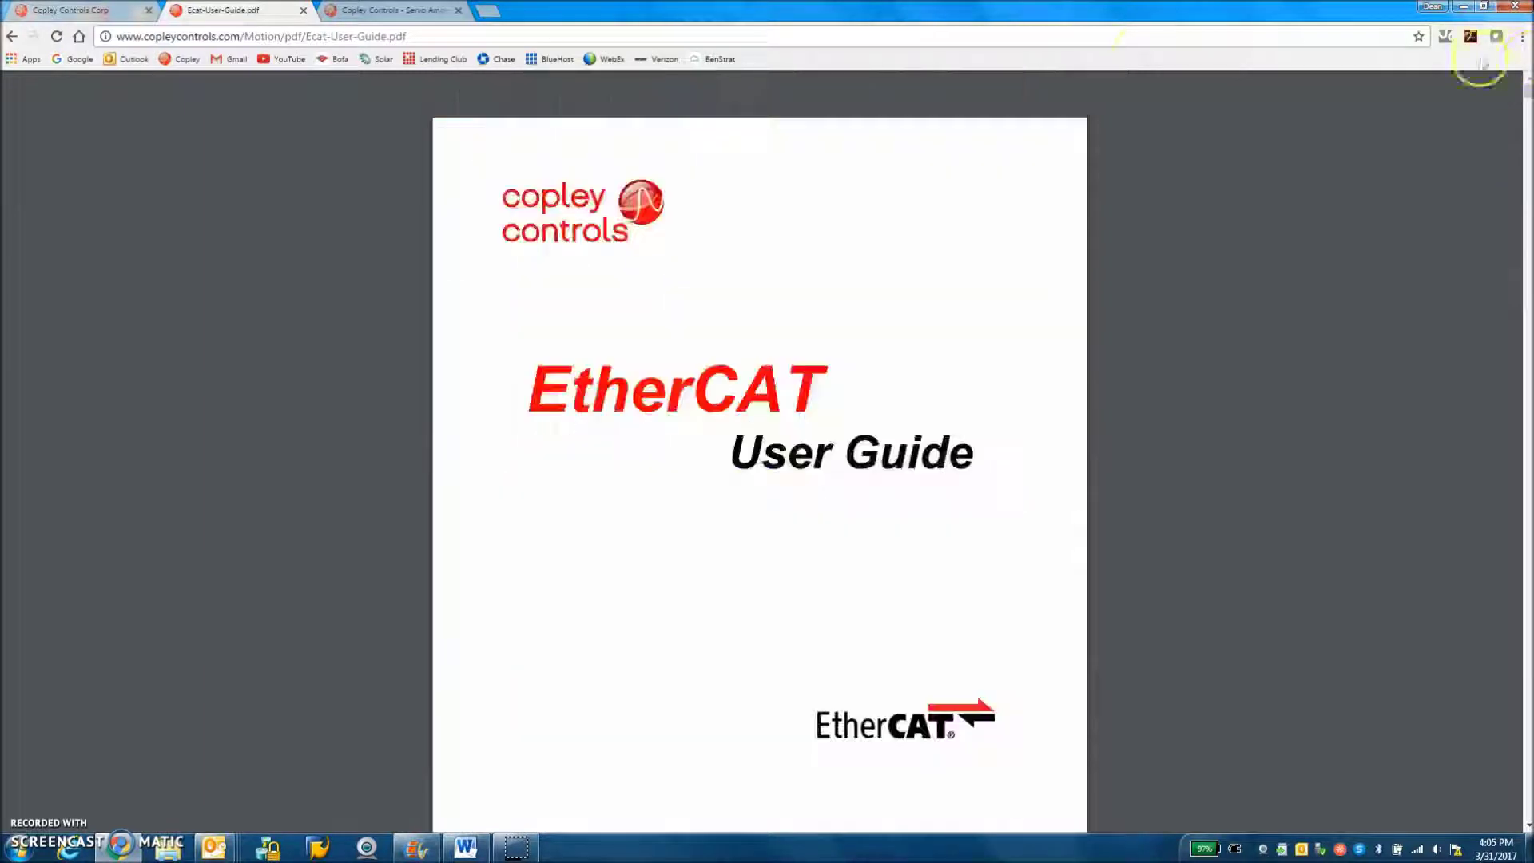
{"action": "left_click", "coordinate": [363, 12]}
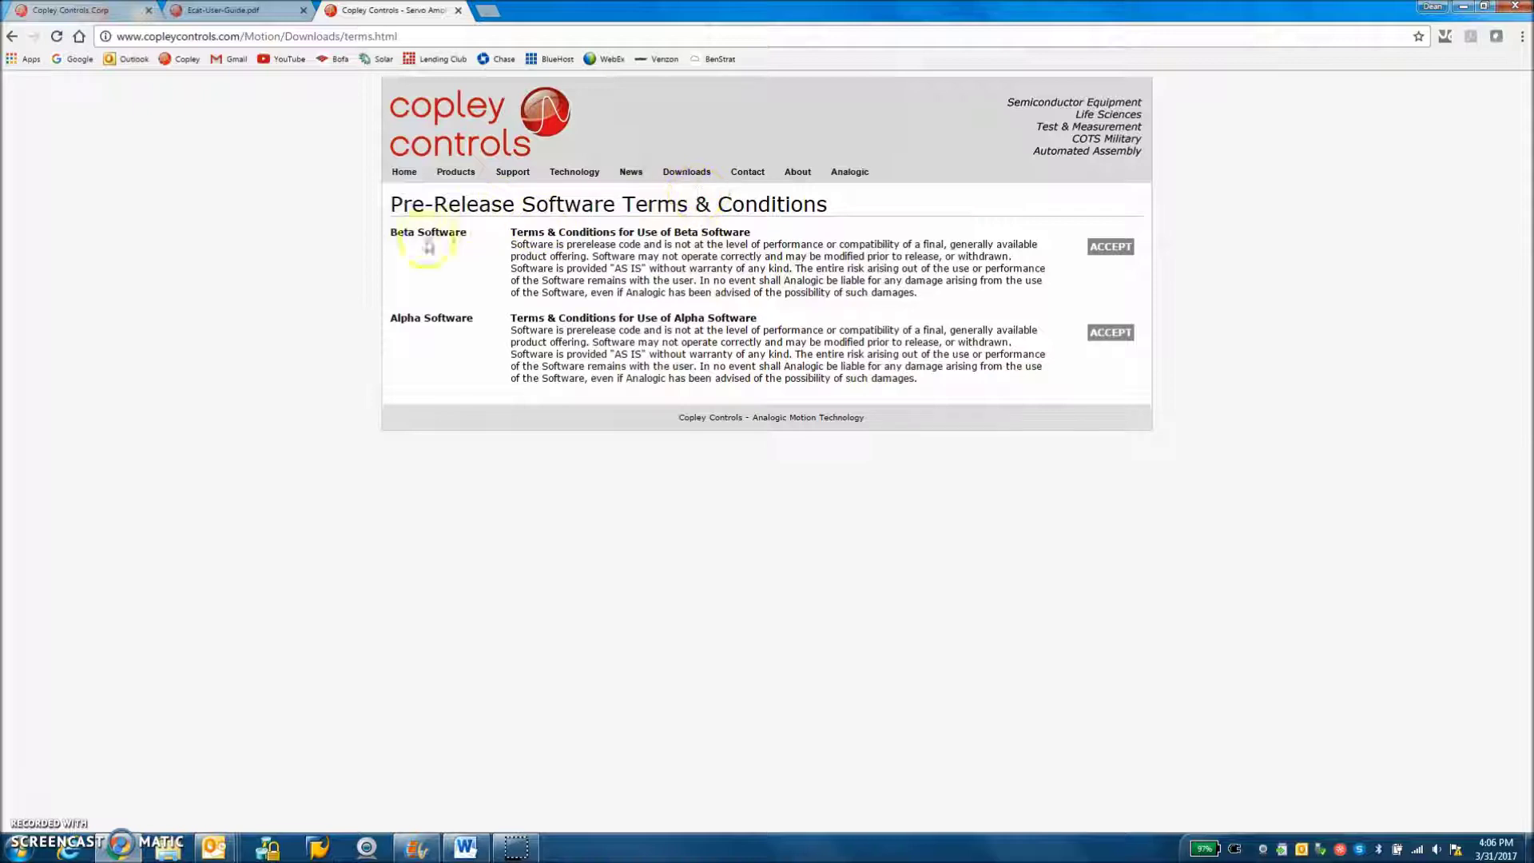
Accept the Beta software terms and download latest_ecat_esi.zip from the beta directory
{"action": "left_click", "coordinate": [1109, 249]}
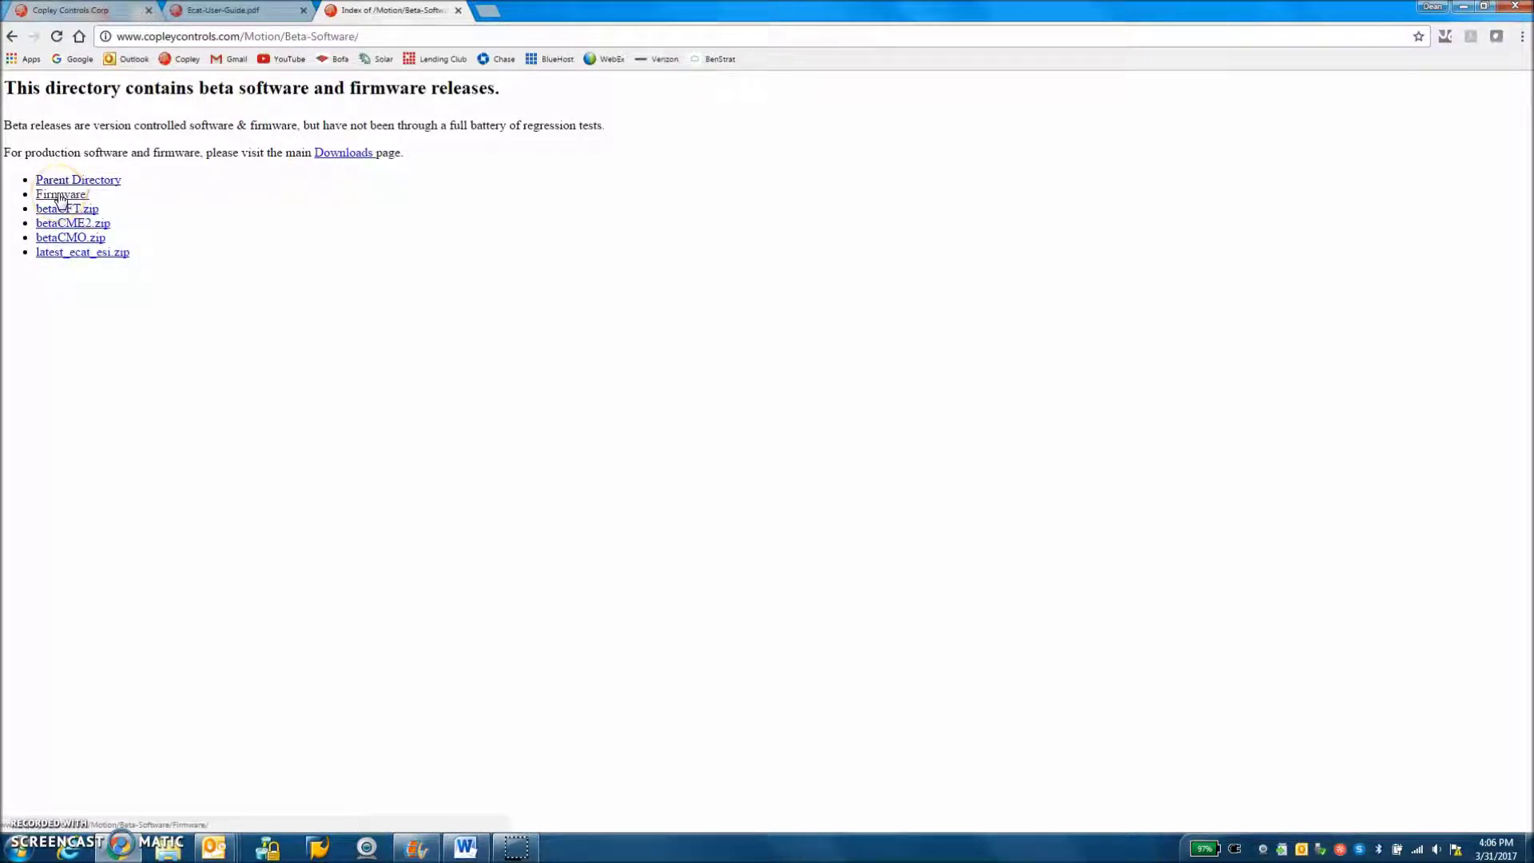
{"action": "scroll", "coordinate": [120, 544], "scroll_direction": "down", "scroll_amount": 3}
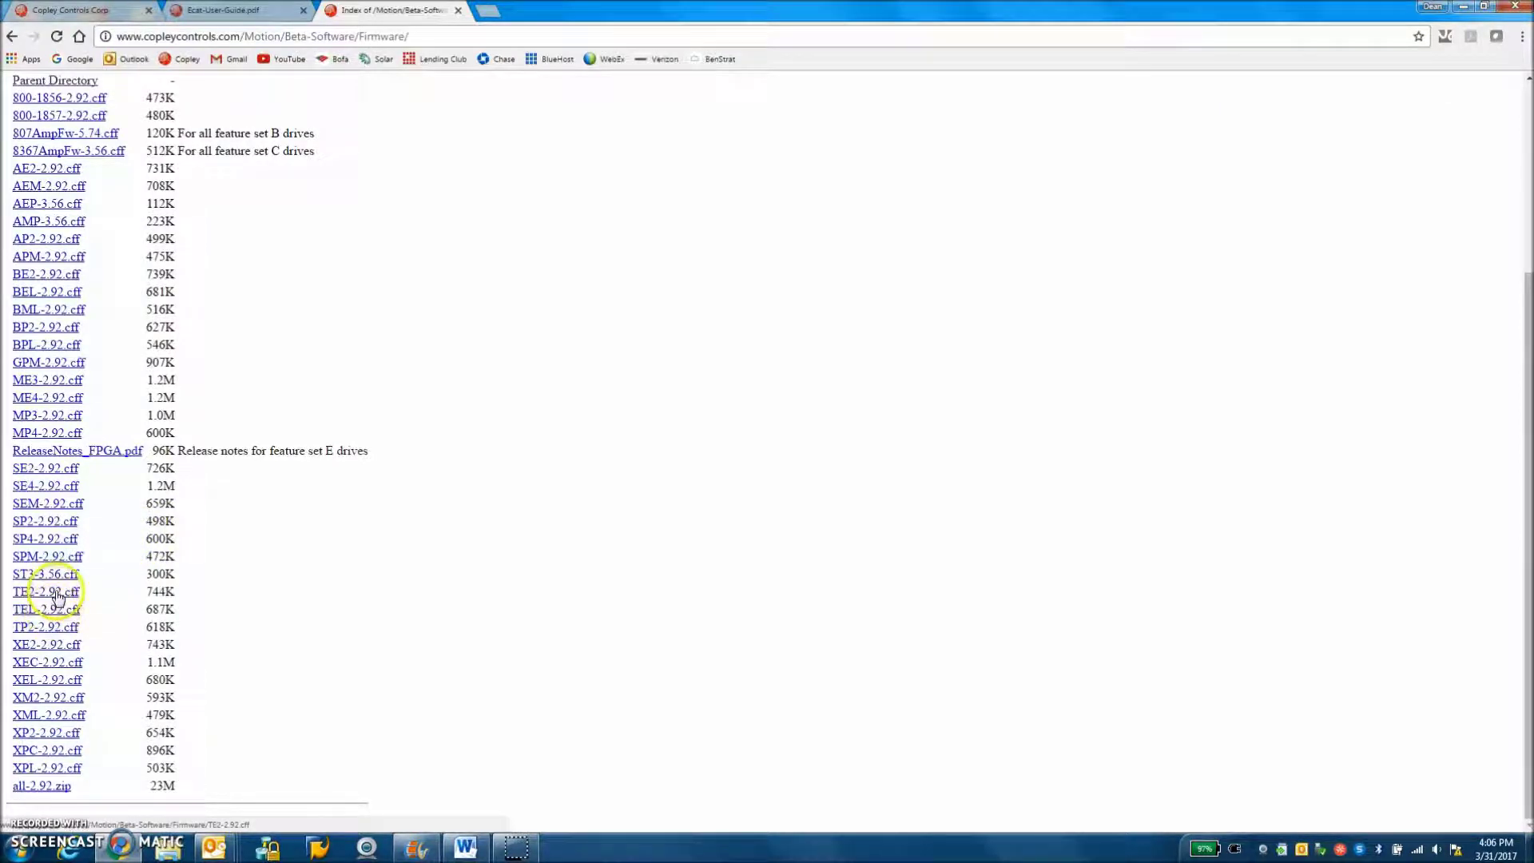
{"action": "left_click", "coordinate": [11, 38]}
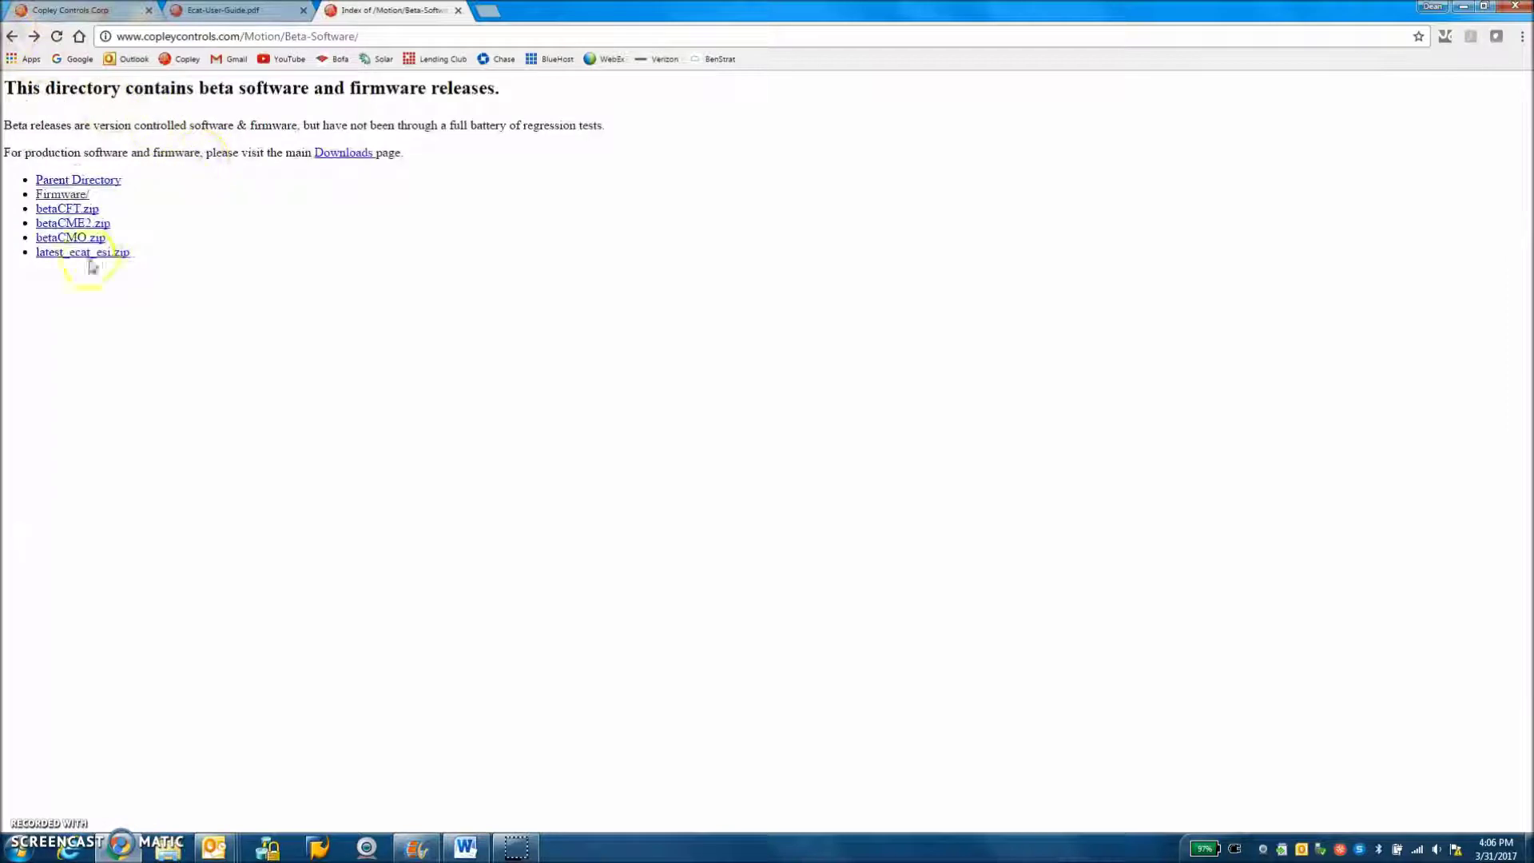
{"action": "left_click", "coordinate": [84, 255]}
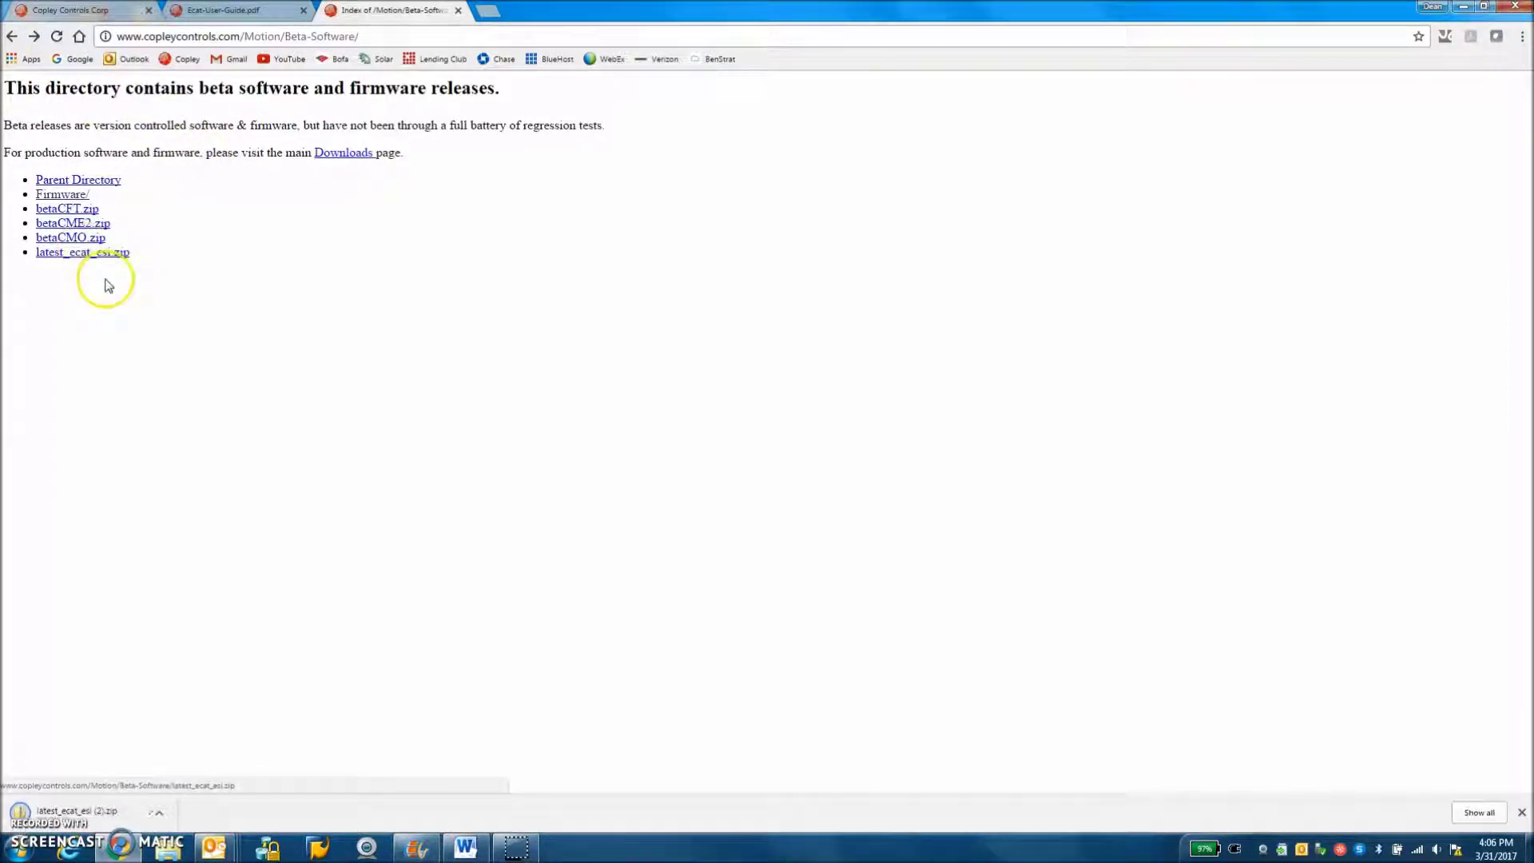
{"action": "left_click", "coordinate": [163, 812]}
Open the downloaded file and rearrange the latest_ecat and Copley_TEL icons on the desktop
{"action": "left_click", "coordinate": [190, 719]}
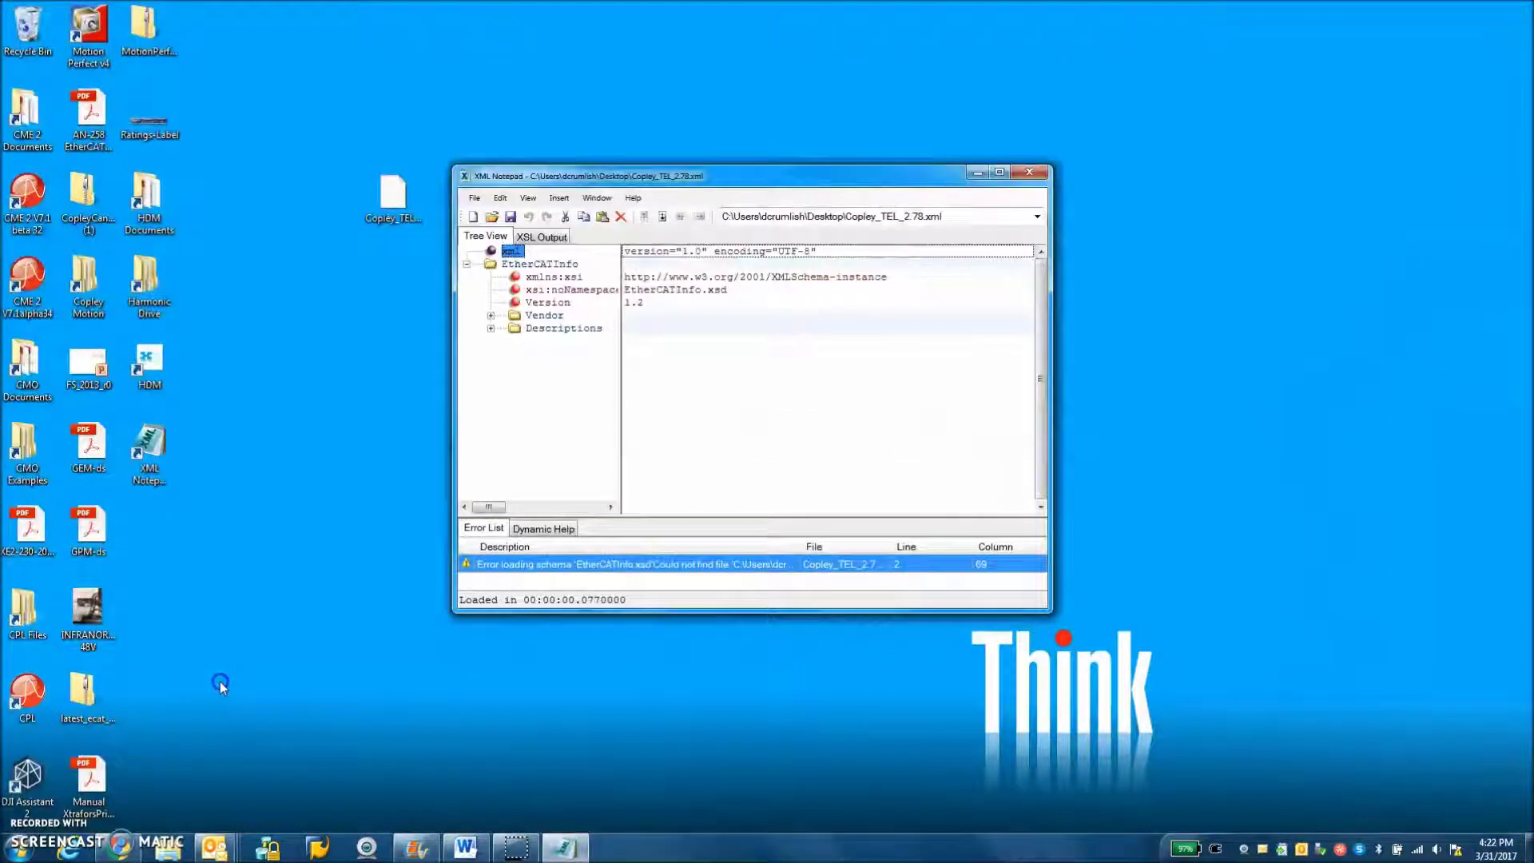
{"action": "left_click_drag", "start_coordinate": [80, 689], "coordinate": [390, 276]}
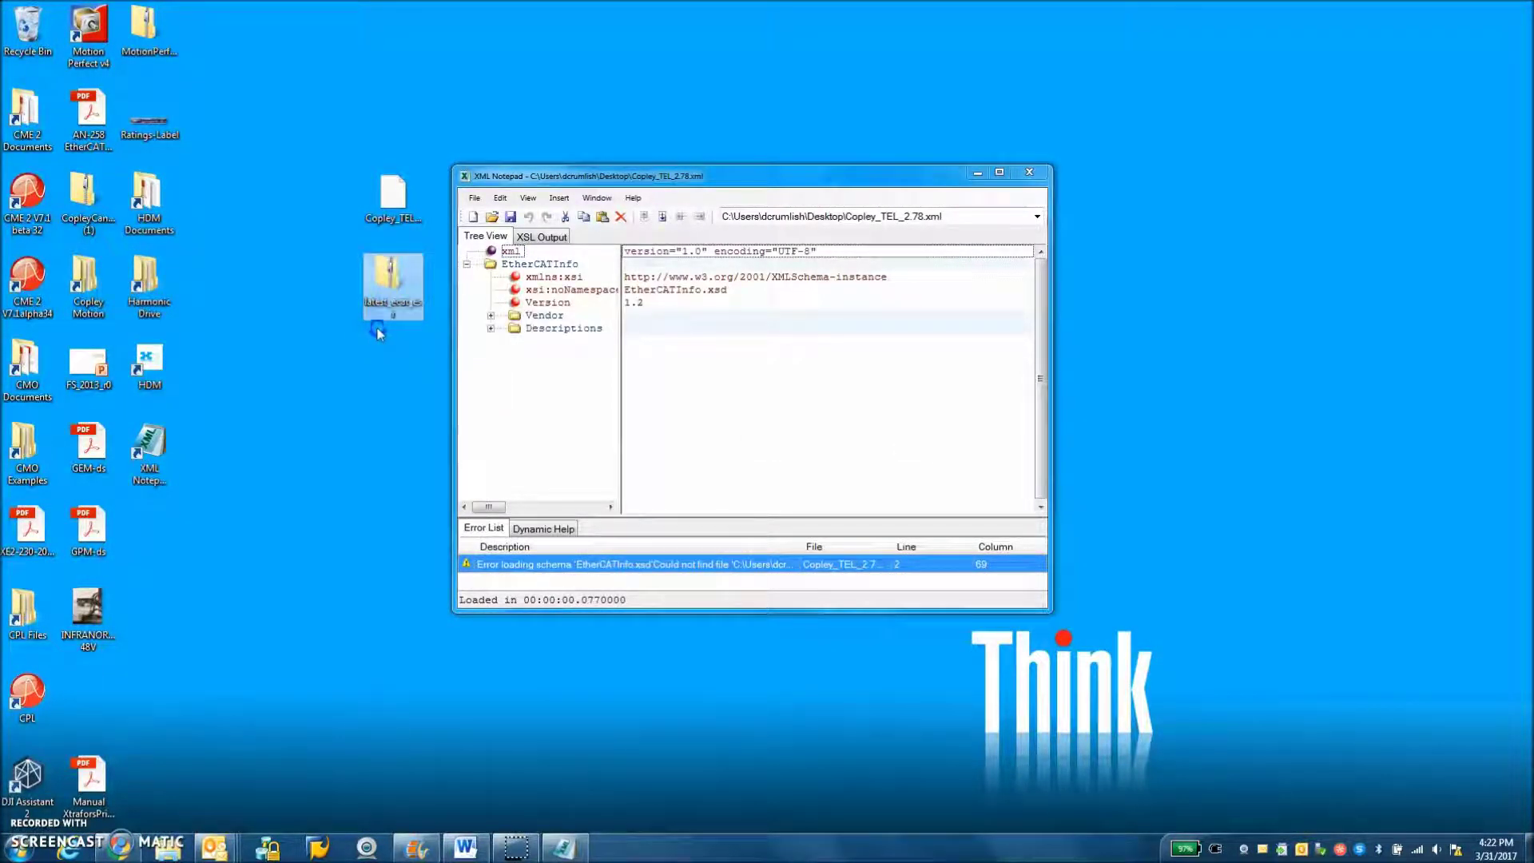
{"action": "left_click_drag", "start_coordinate": [391, 280], "coordinate": [328, 280]}
{"action": "left_click_drag", "start_coordinate": [394, 198], "coordinate": [397, 286]}
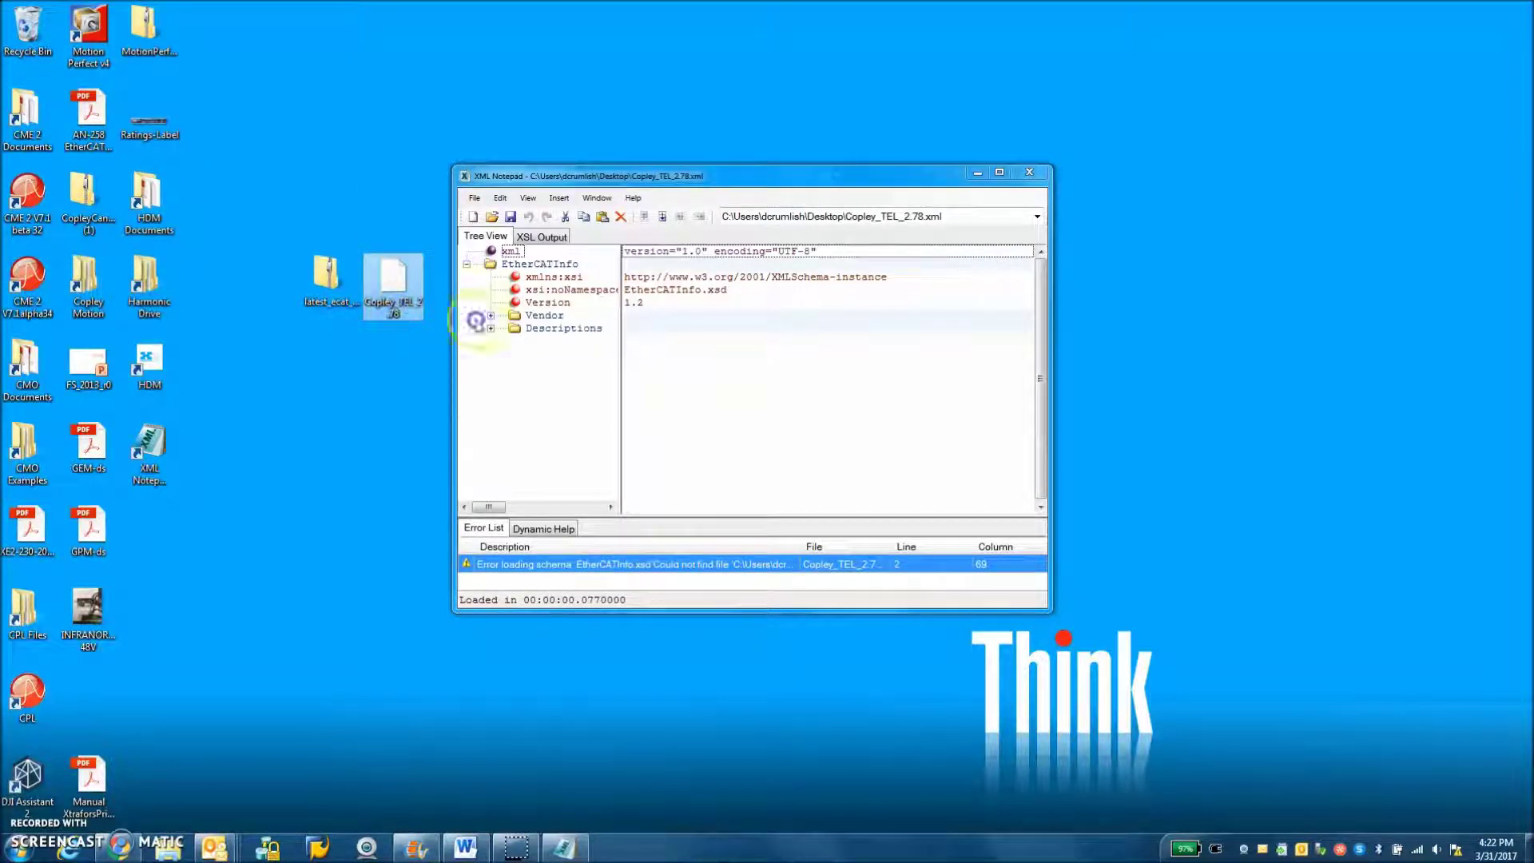
{"action": "left_click", "coordinate": [387, 301]}
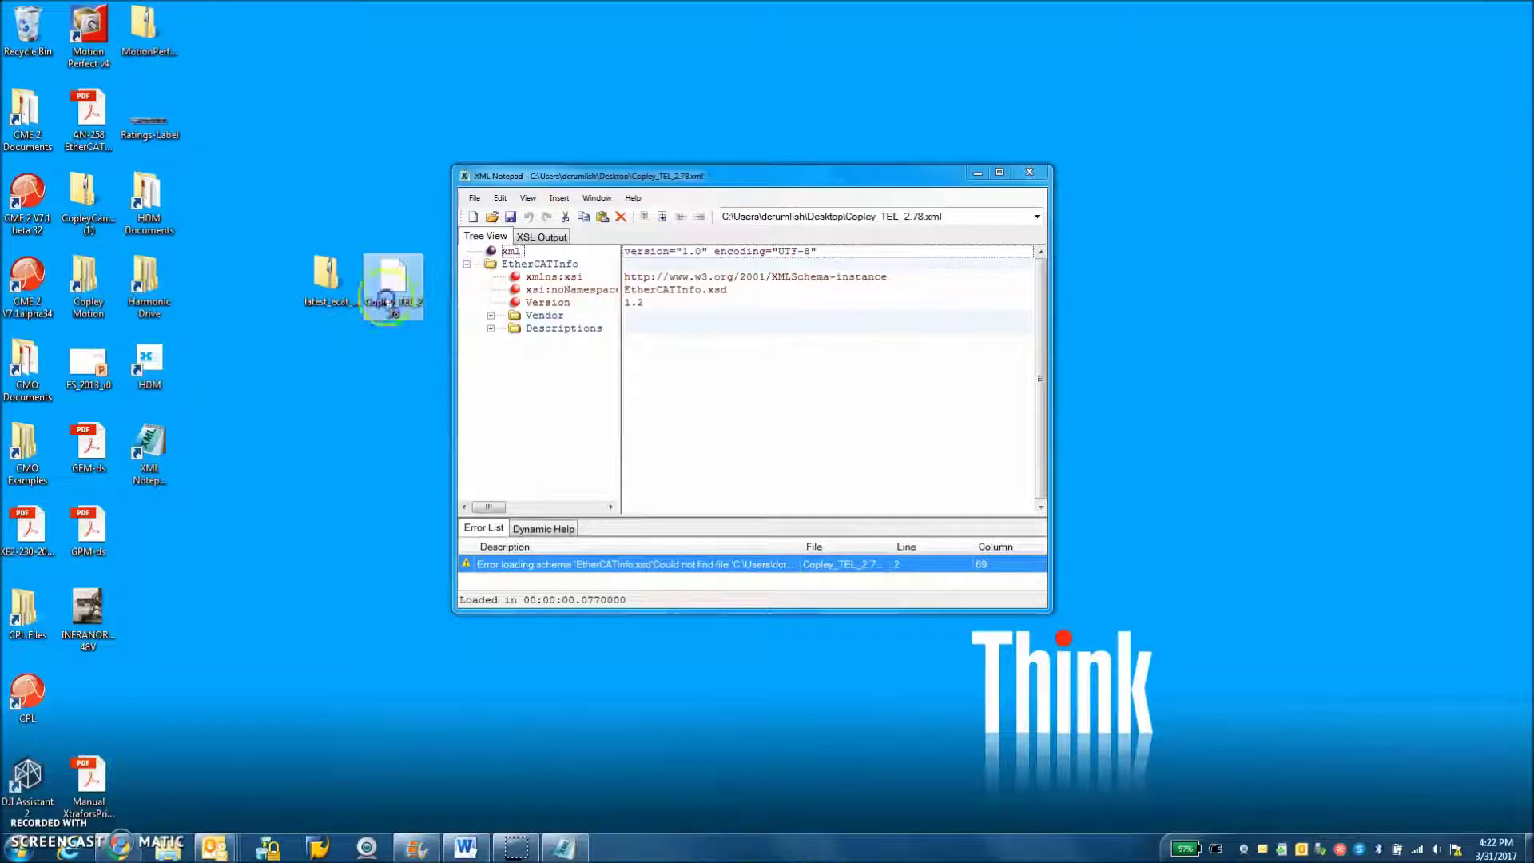
Load Copley_TEL_2.78.xml from the Desktop into XML Notepad
{"action": "left_click", "coordinate": [478, 198]}
{"action": "left_click", "coordinate": [489, 198]}
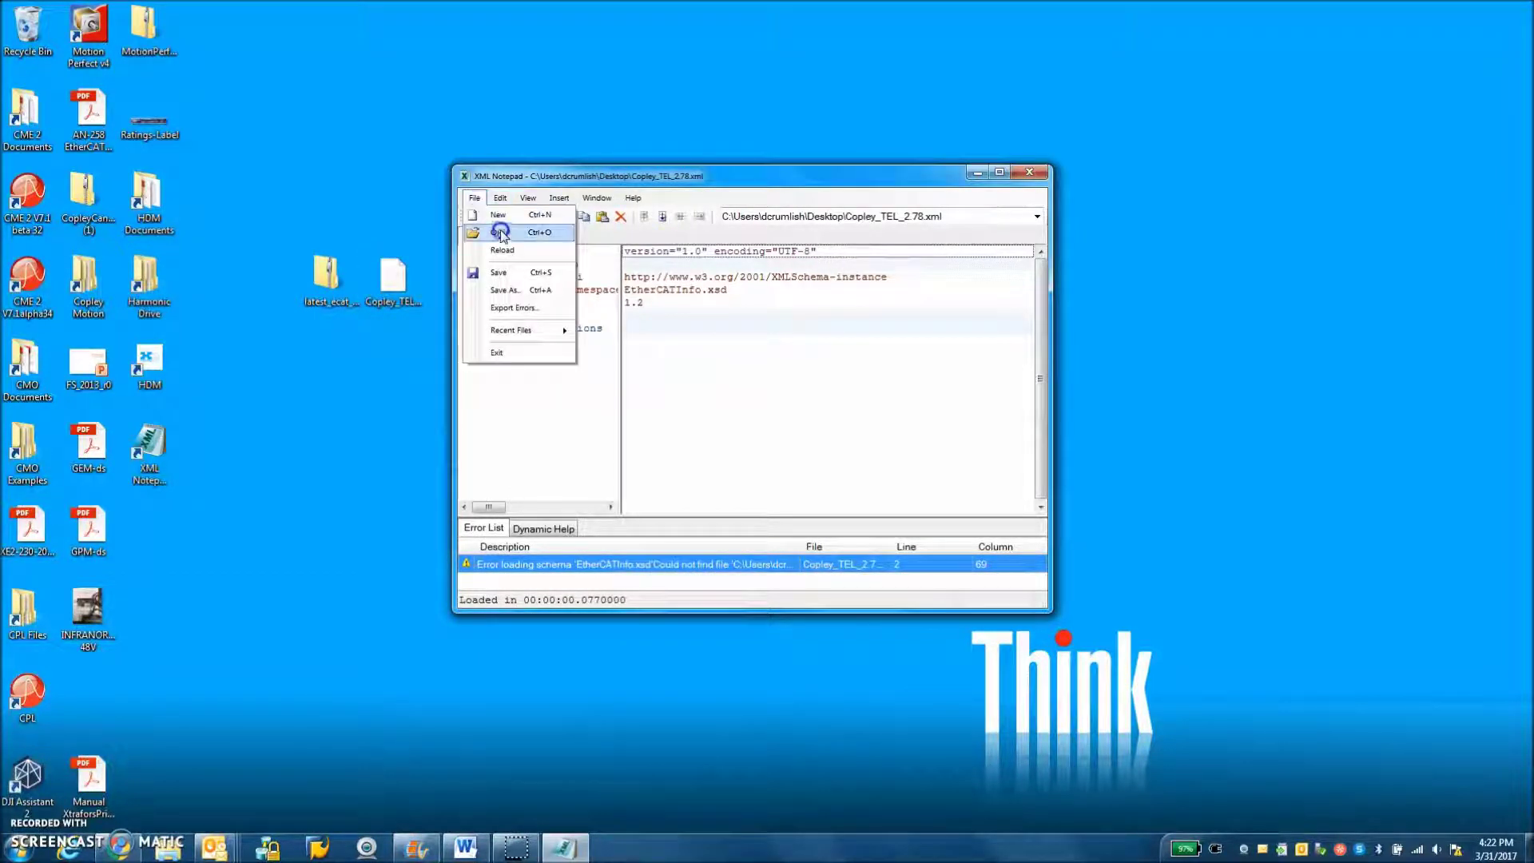
{"action": "left_click", "coordinate": [497, 229]}
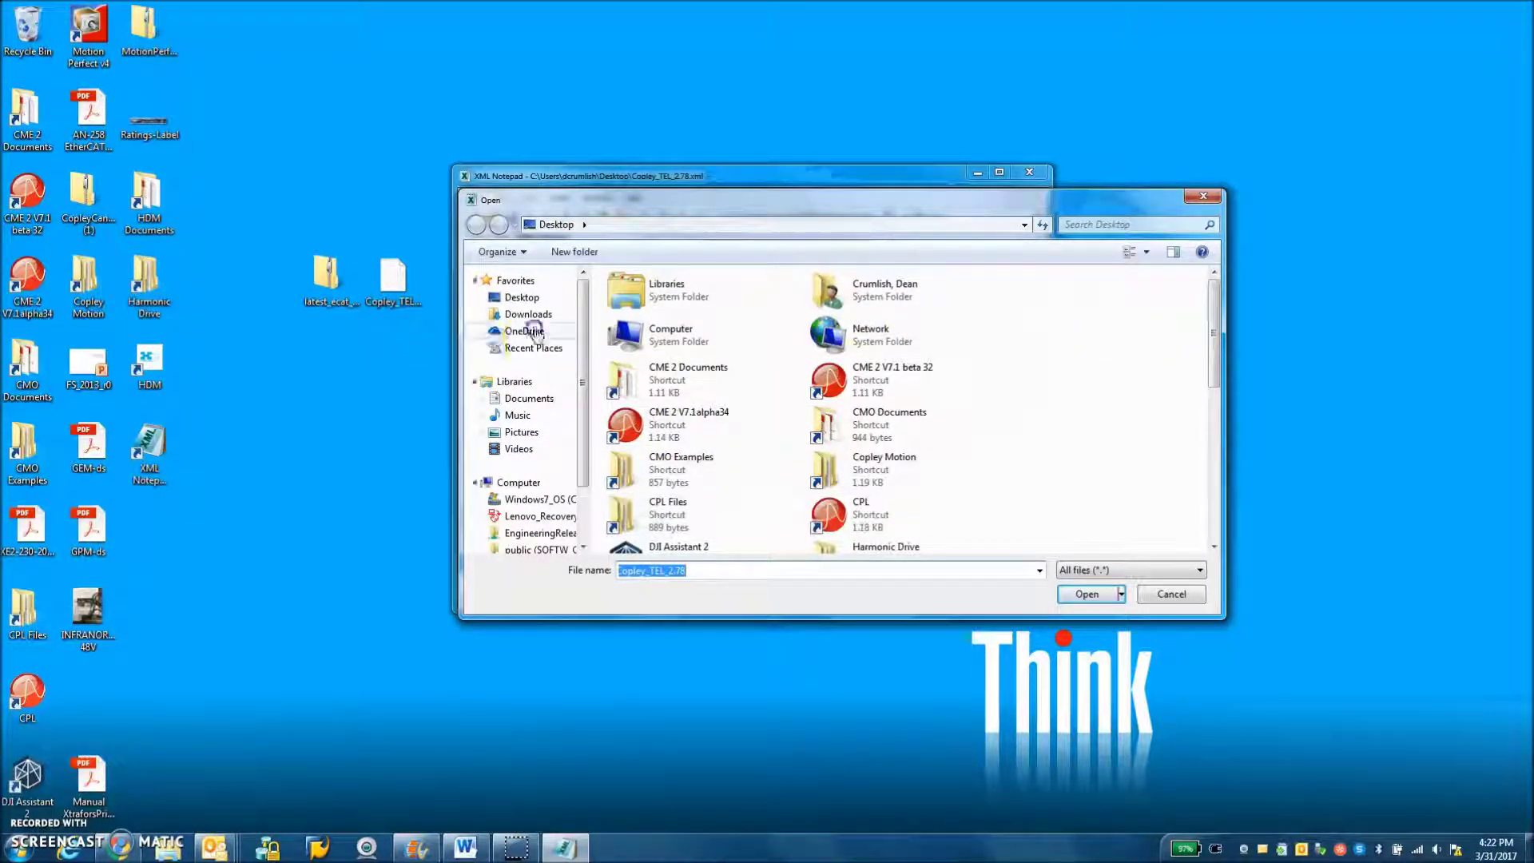
{"action": "left_click", "coordinate": [515, 298]}
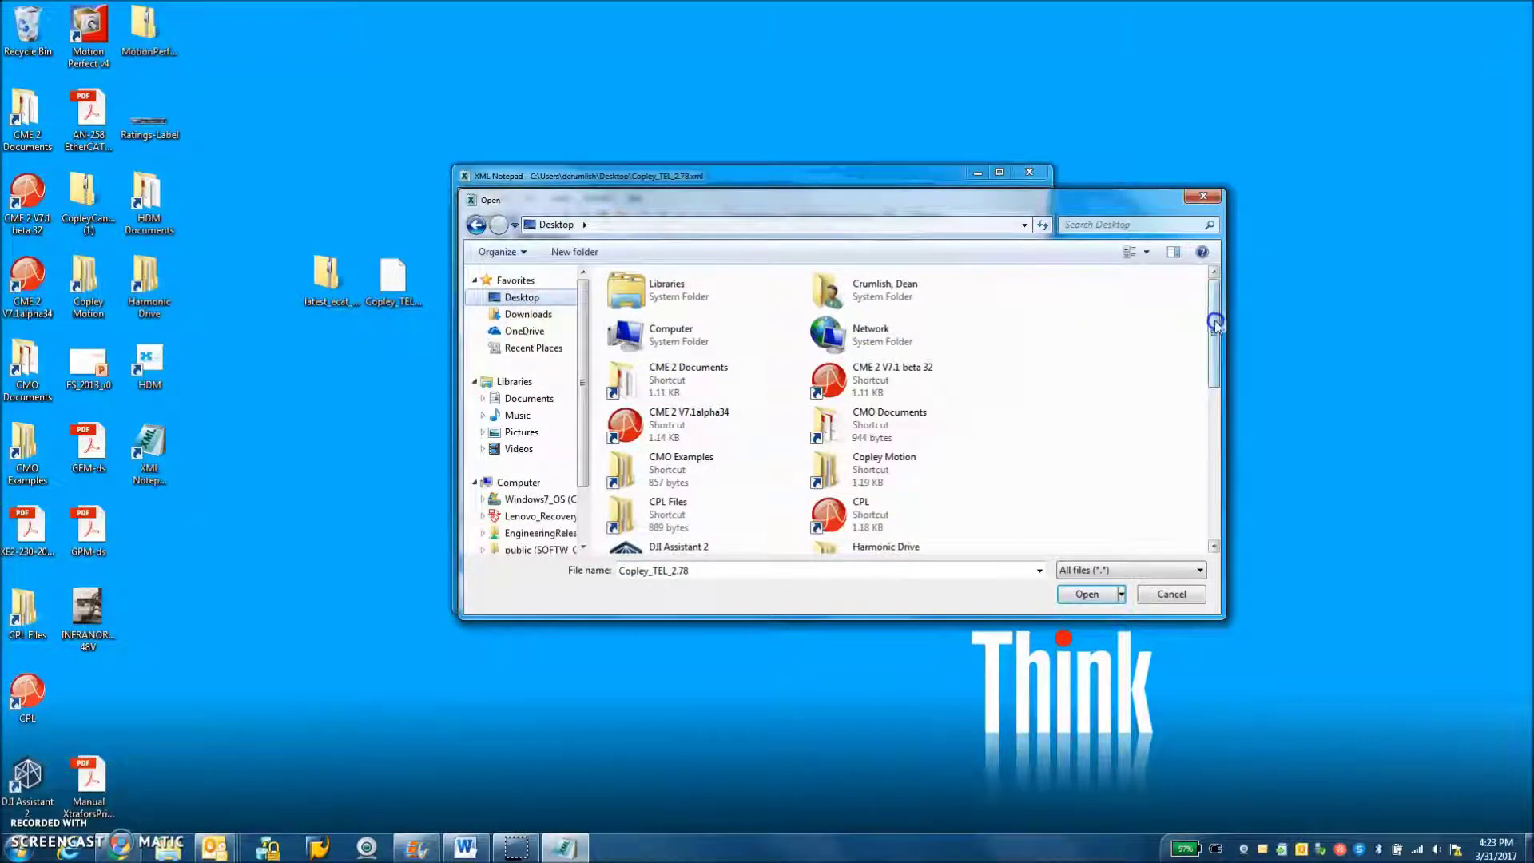
{"action": "left_click_drag", "start_coordinate": [1211, 324], "coordinate": [1205, 454]}
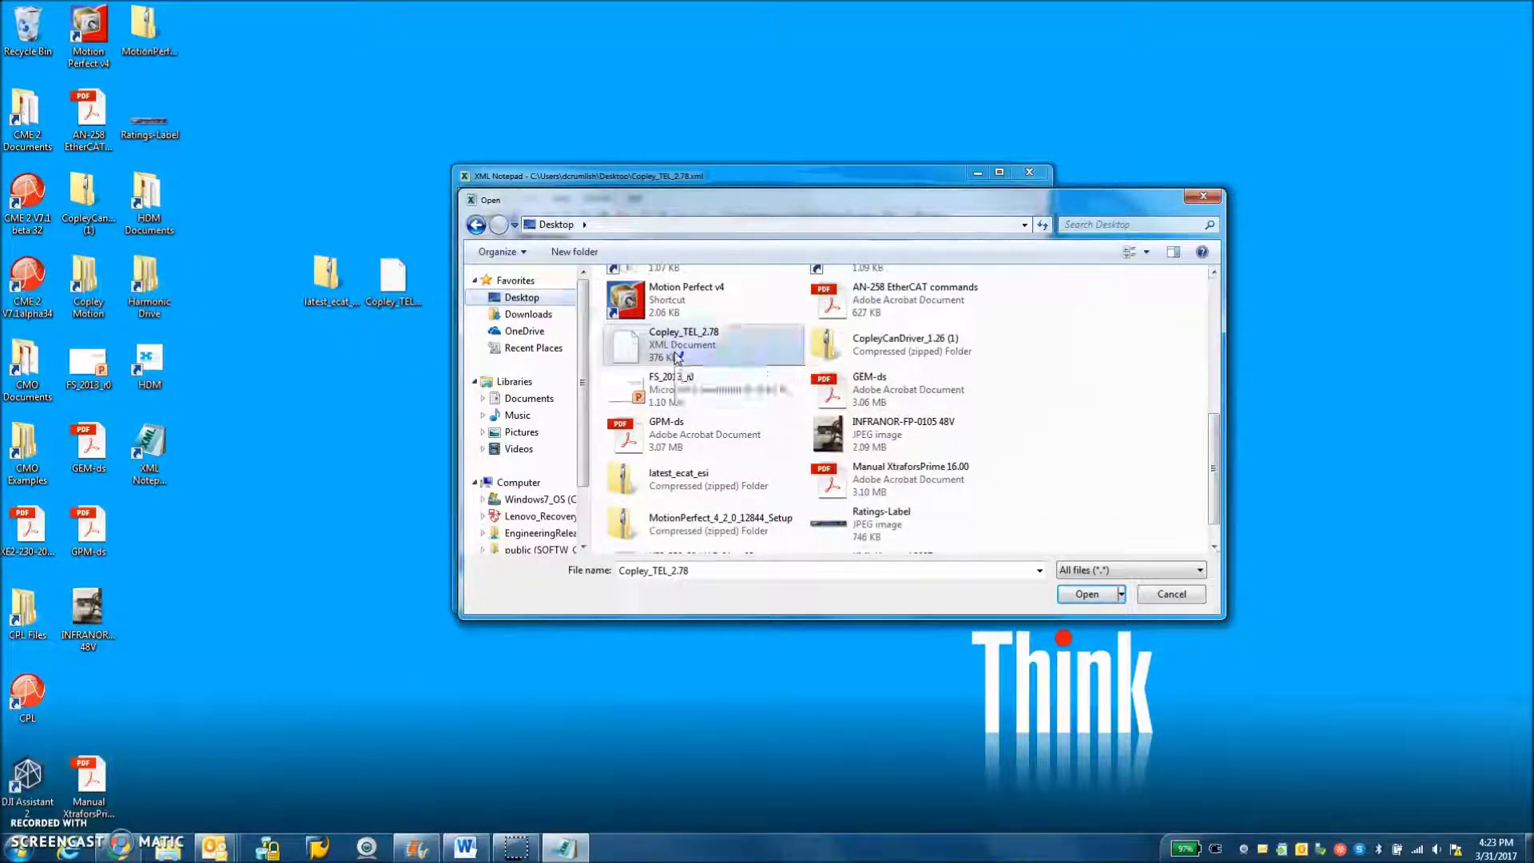
{"action": "left_click", "coordinate": [1080, 593]}
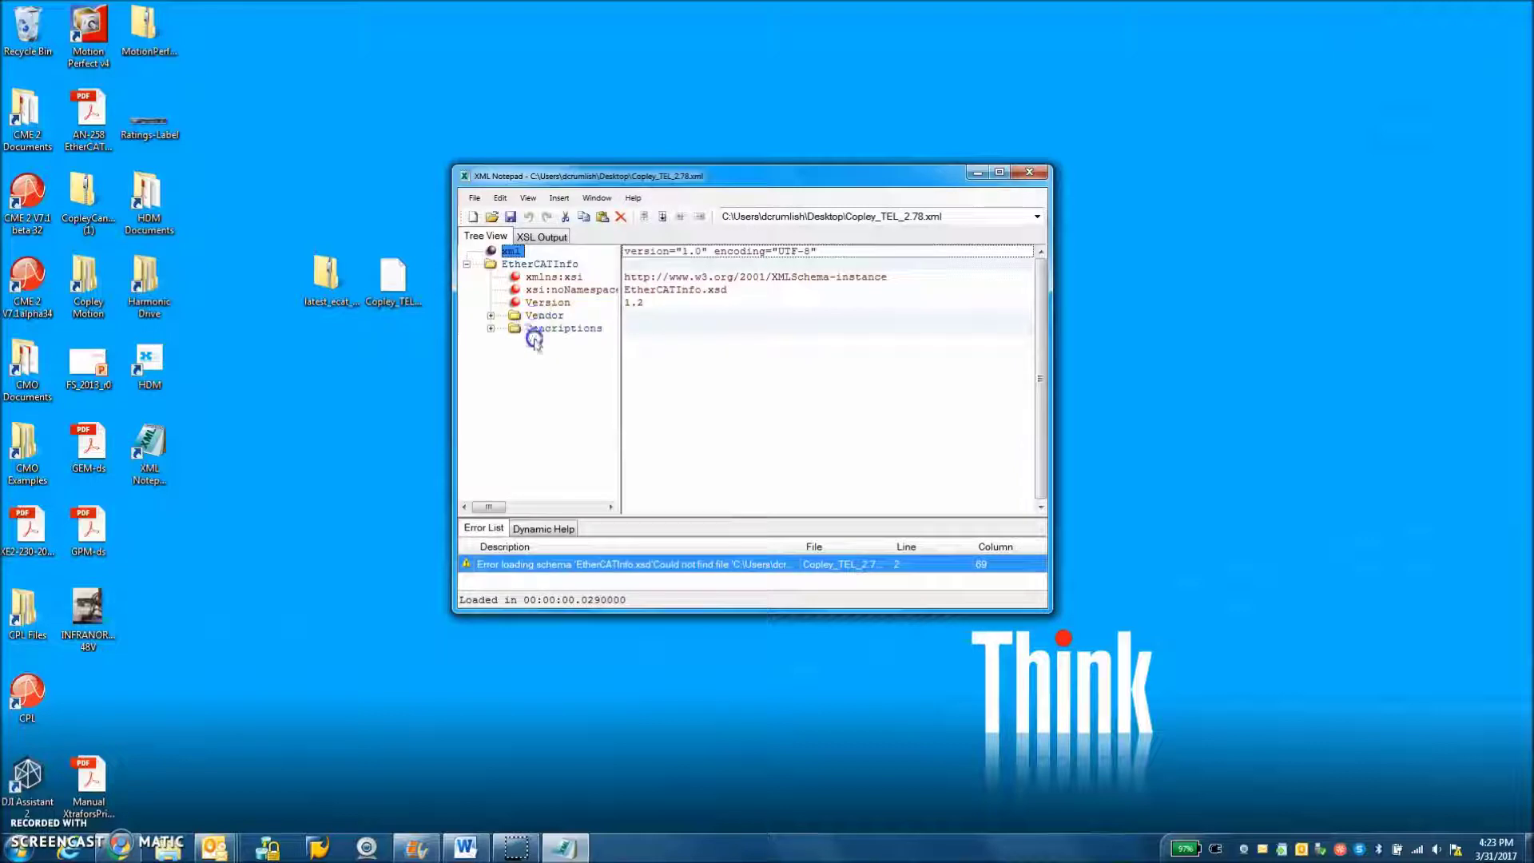
Expand the Vendor and Descriptions nodes, including the vendor Id, Name and ImageData
{"action": "left_click", "coordinate": [490, 319]}
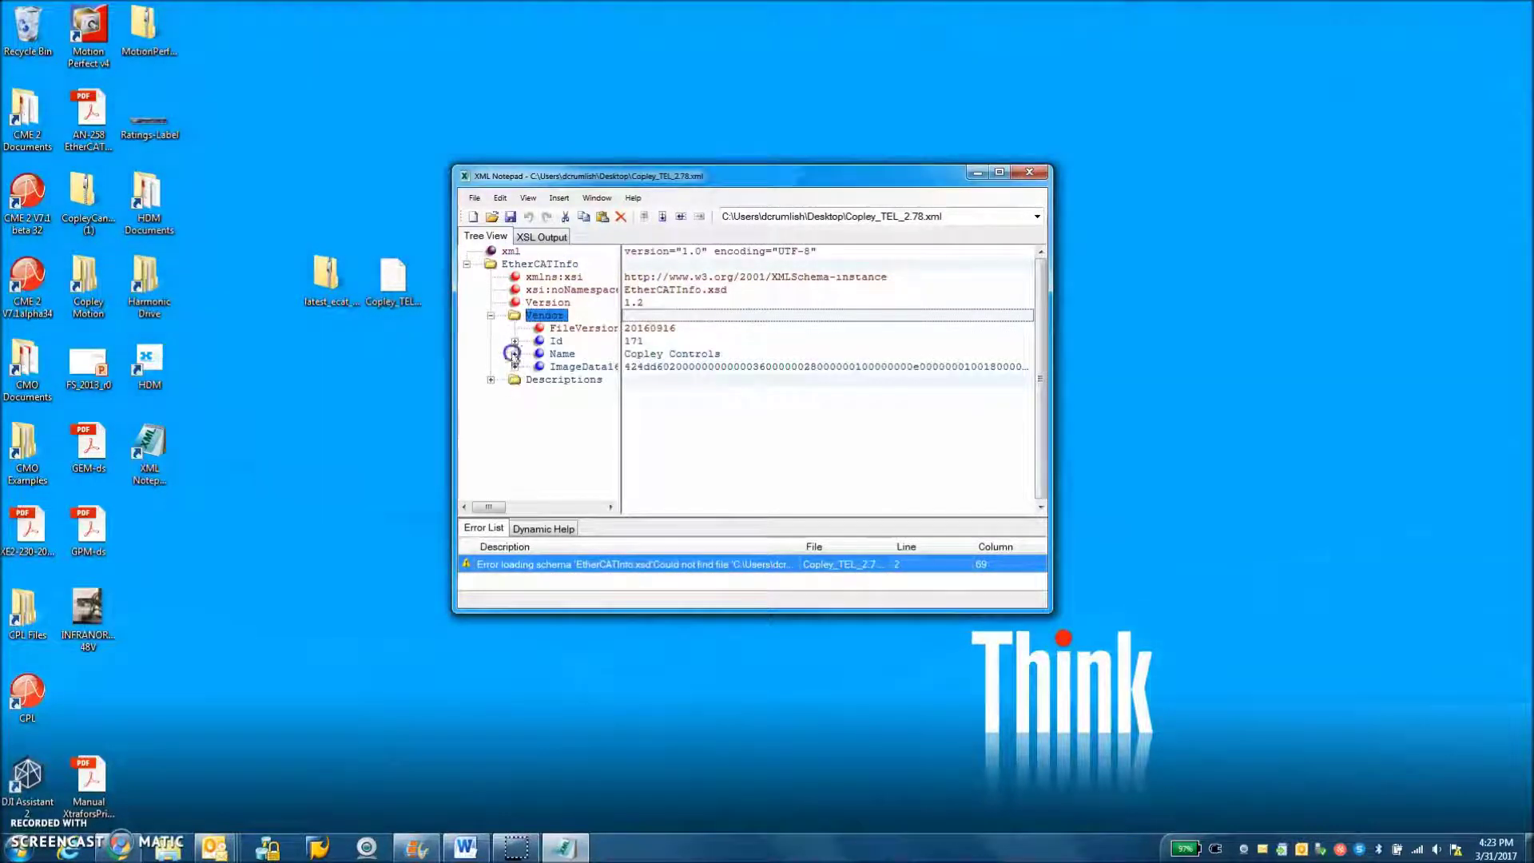
{"action": "left_click", "coordinate": [491, 381]}
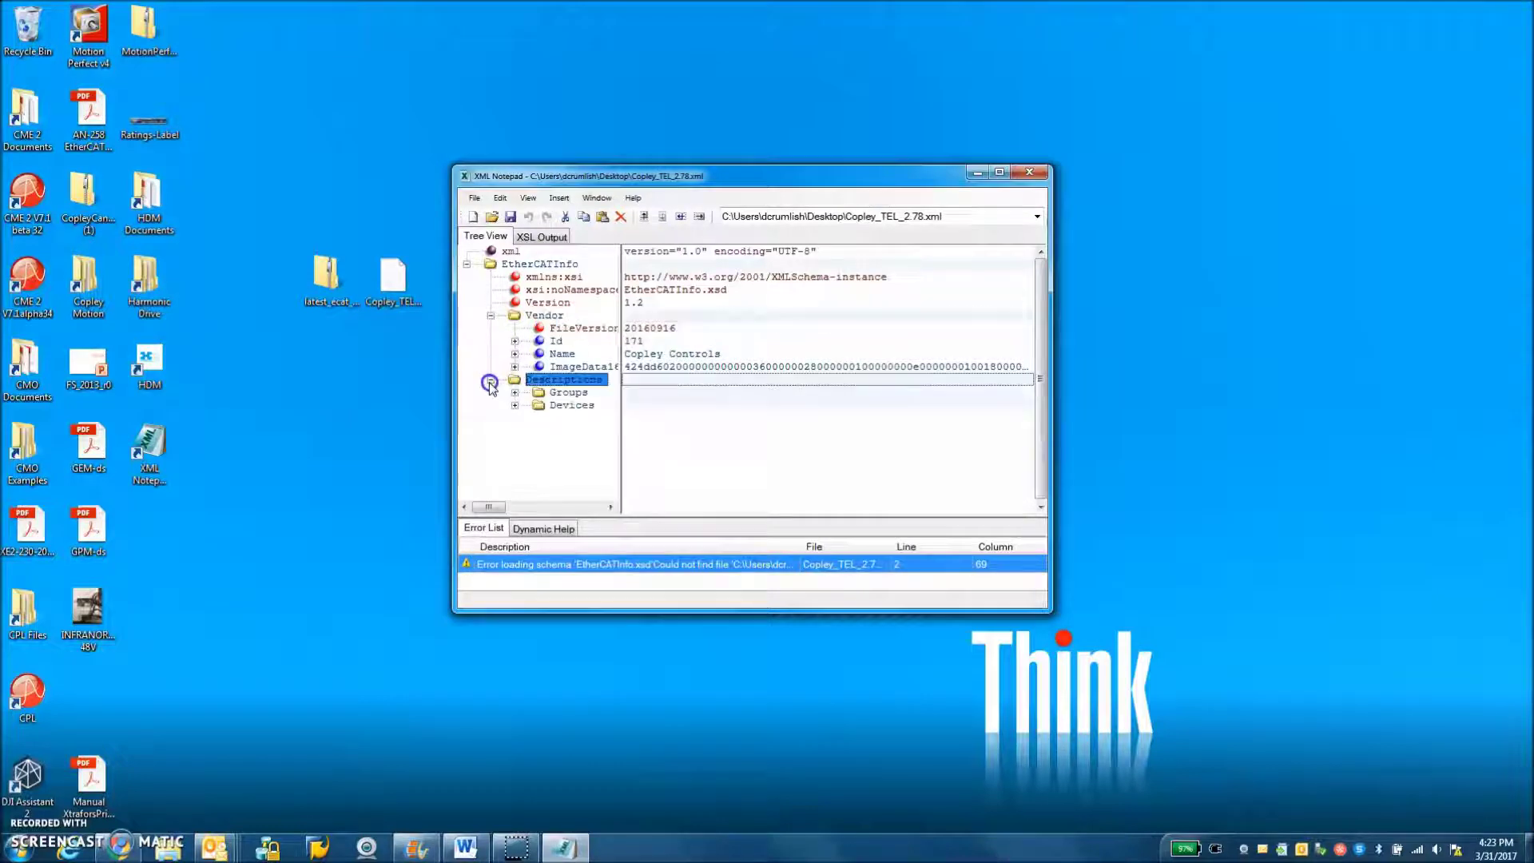
{"action": "left_click", "coordinate": [516, 344]}
{"action": "left_click", "coordinate": [516, 367]}
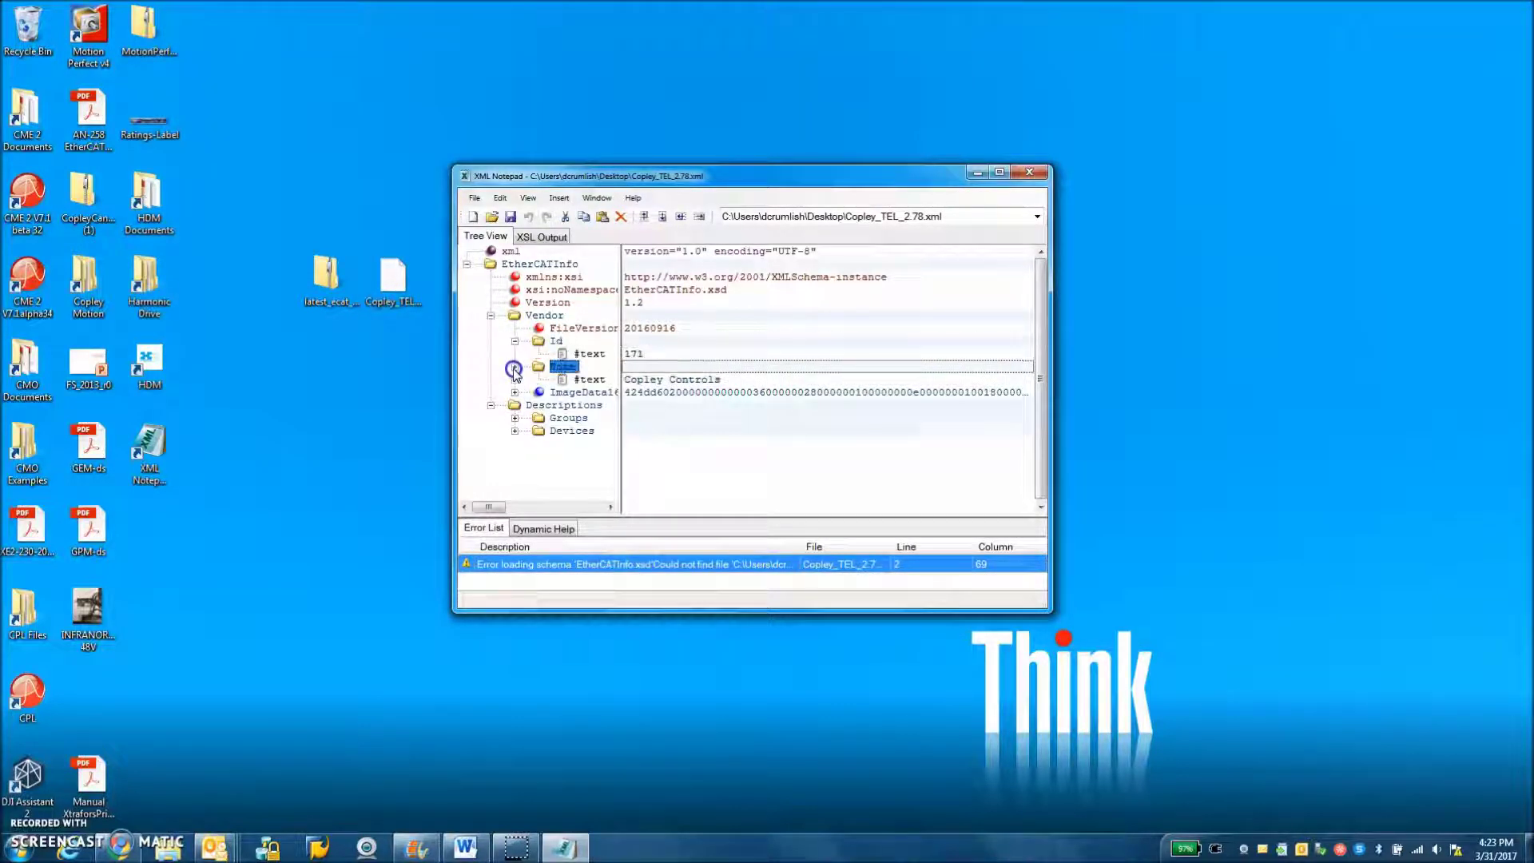
{"action": "left_click", "coordinate": [514, 392]}
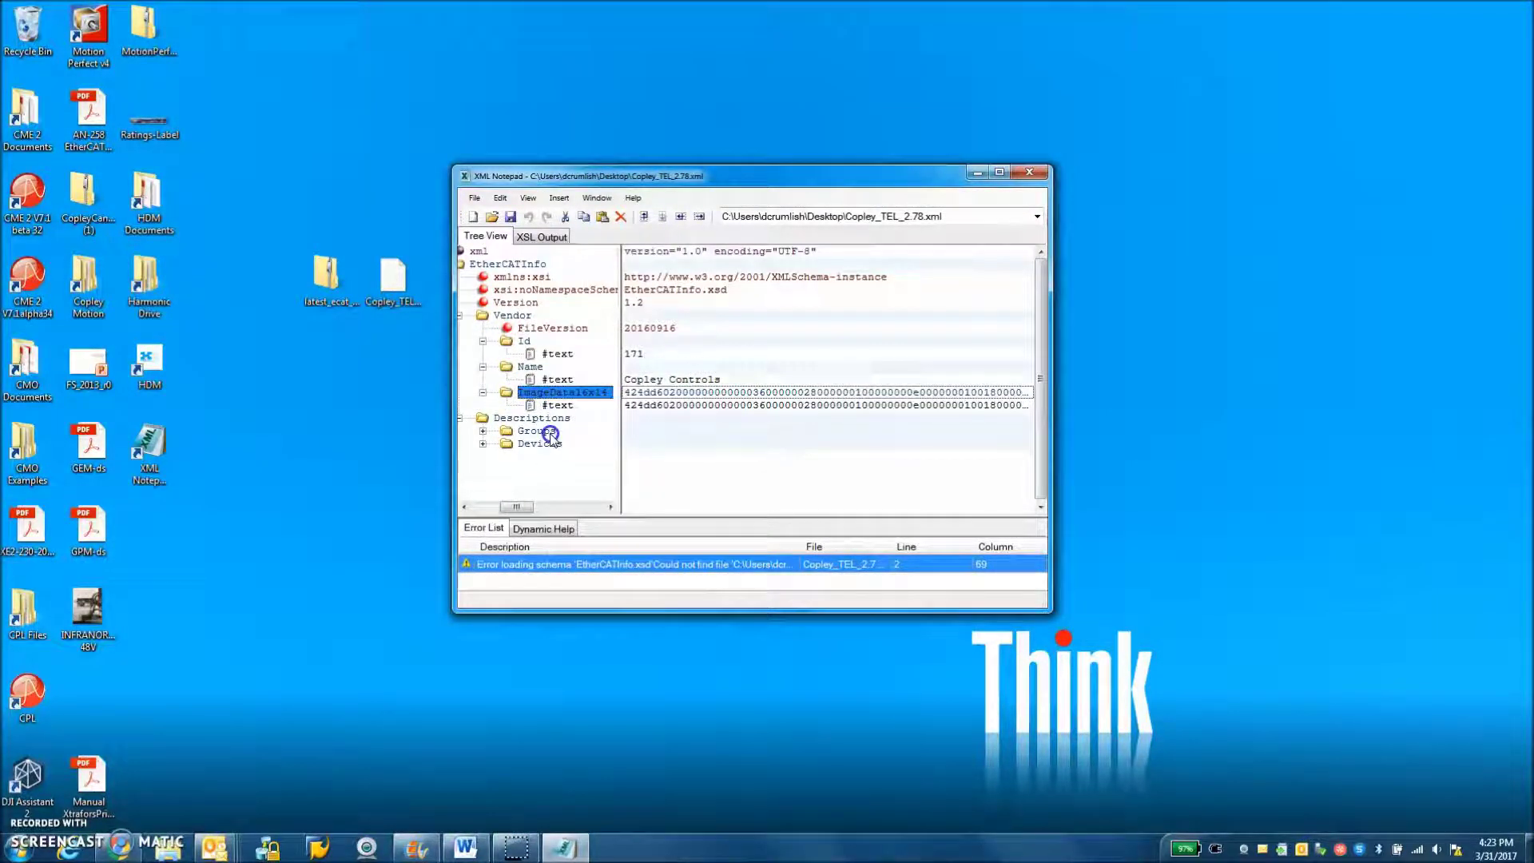
Expand Groups, the Group with its Type and Name, and maximize XML Notepad
{"action": "left_click", "coordinate": [483, 433]}
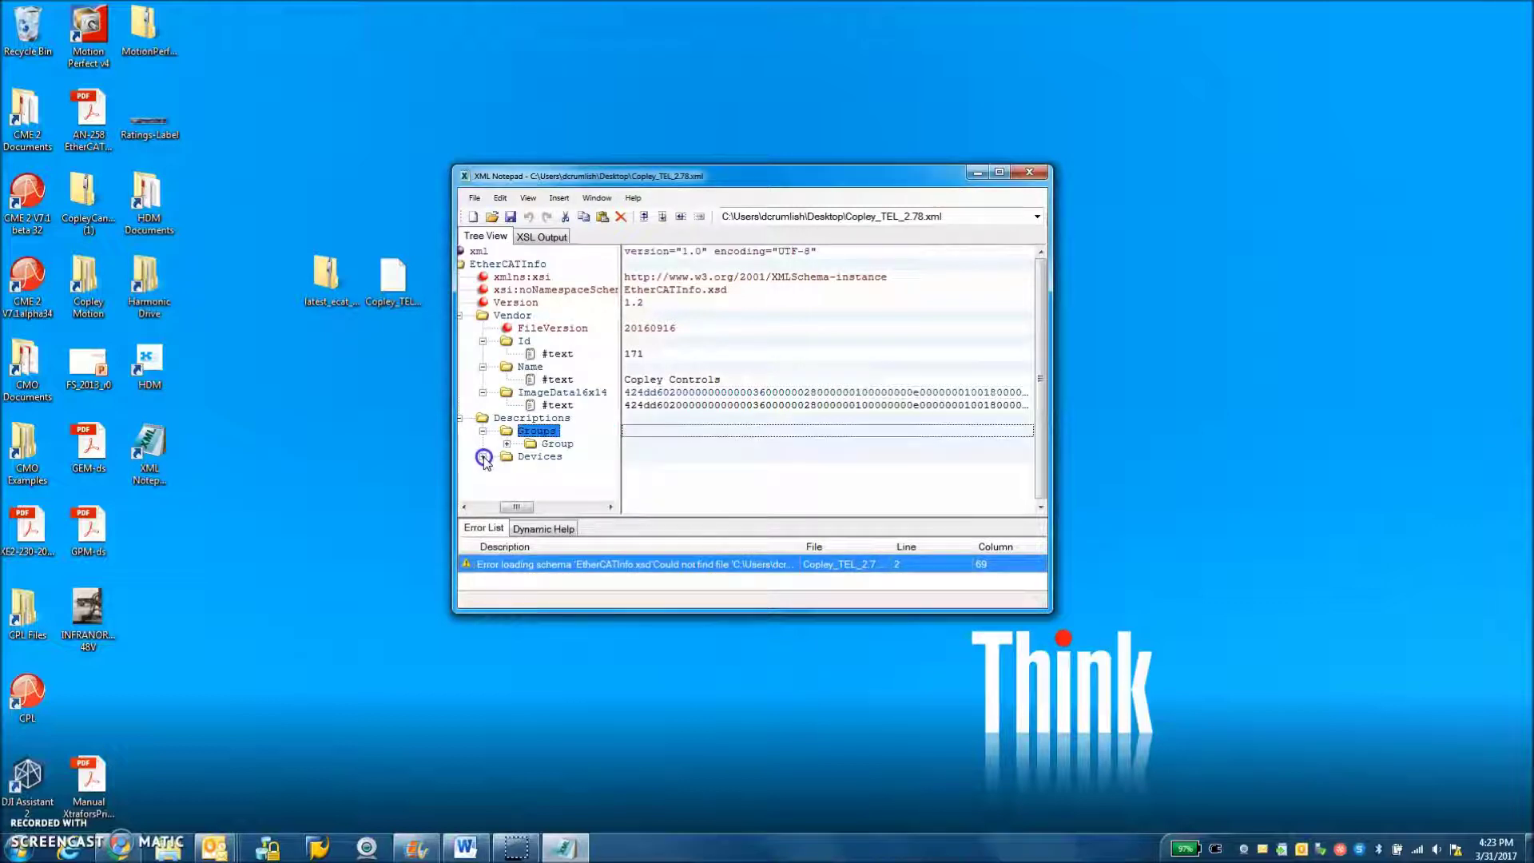
{"action": "key", "text": "Down"}
{"action": "left_click", "coordinate": [507, 444]}
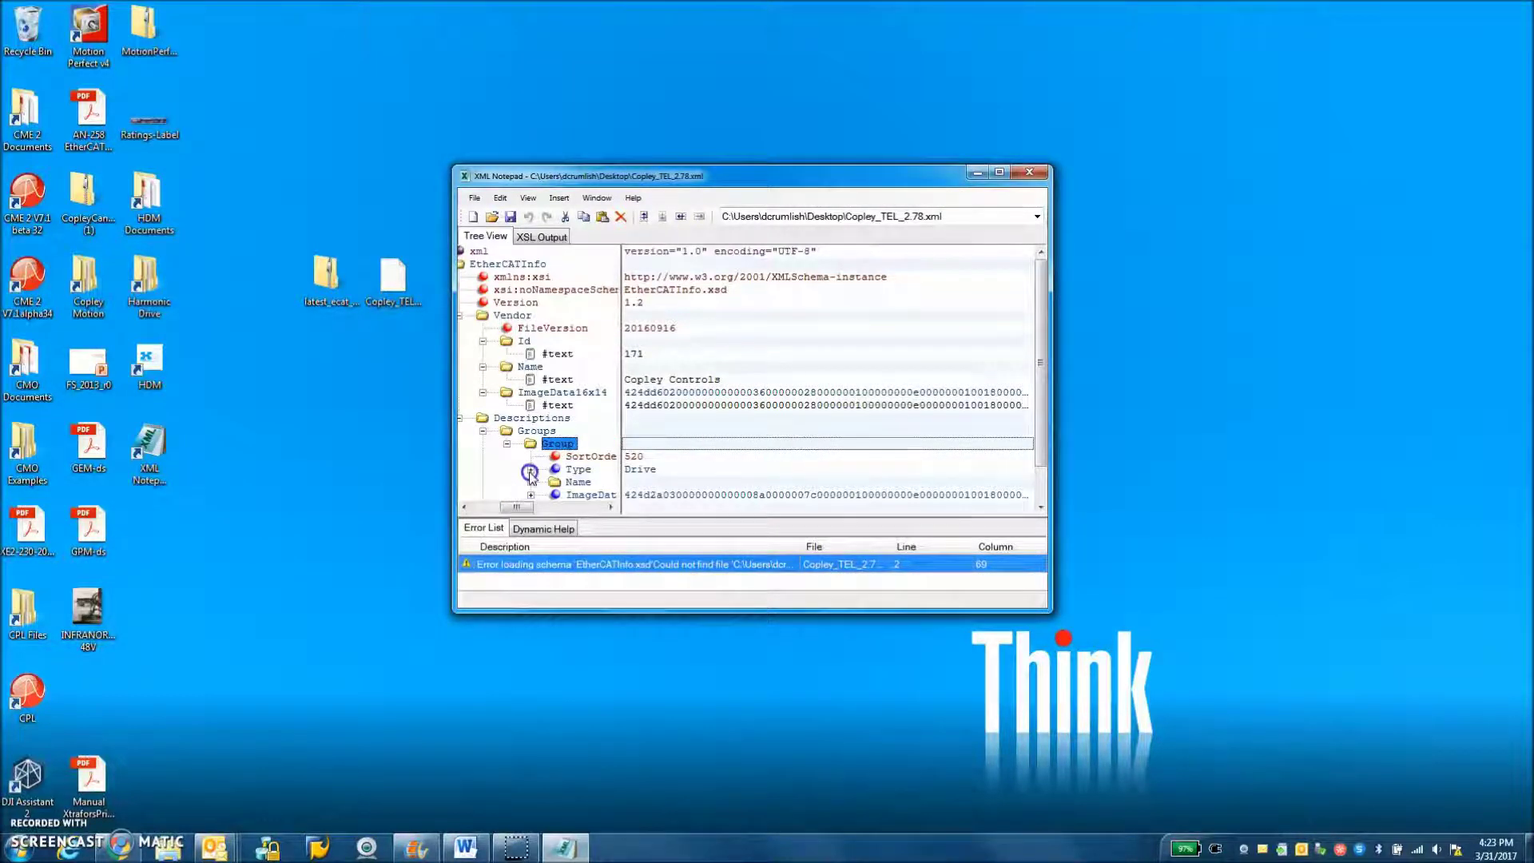
{"action": "left_click", "coordinate": [530, 469]}
{"action": "left_click", "coordinate": [531, 495]}
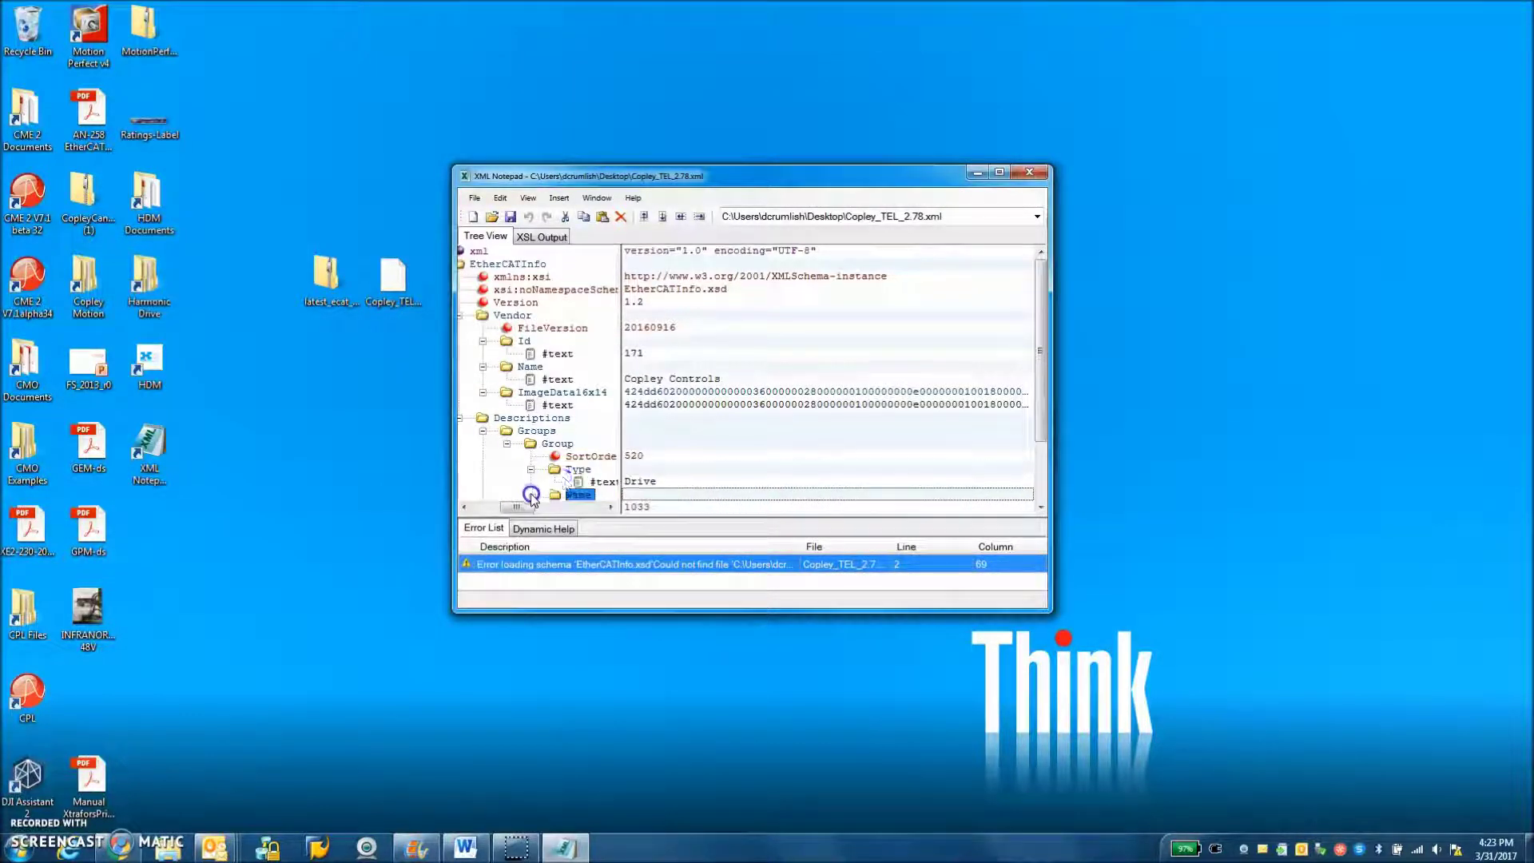
{"action": "left_click", "coordinate": [999, 172]}
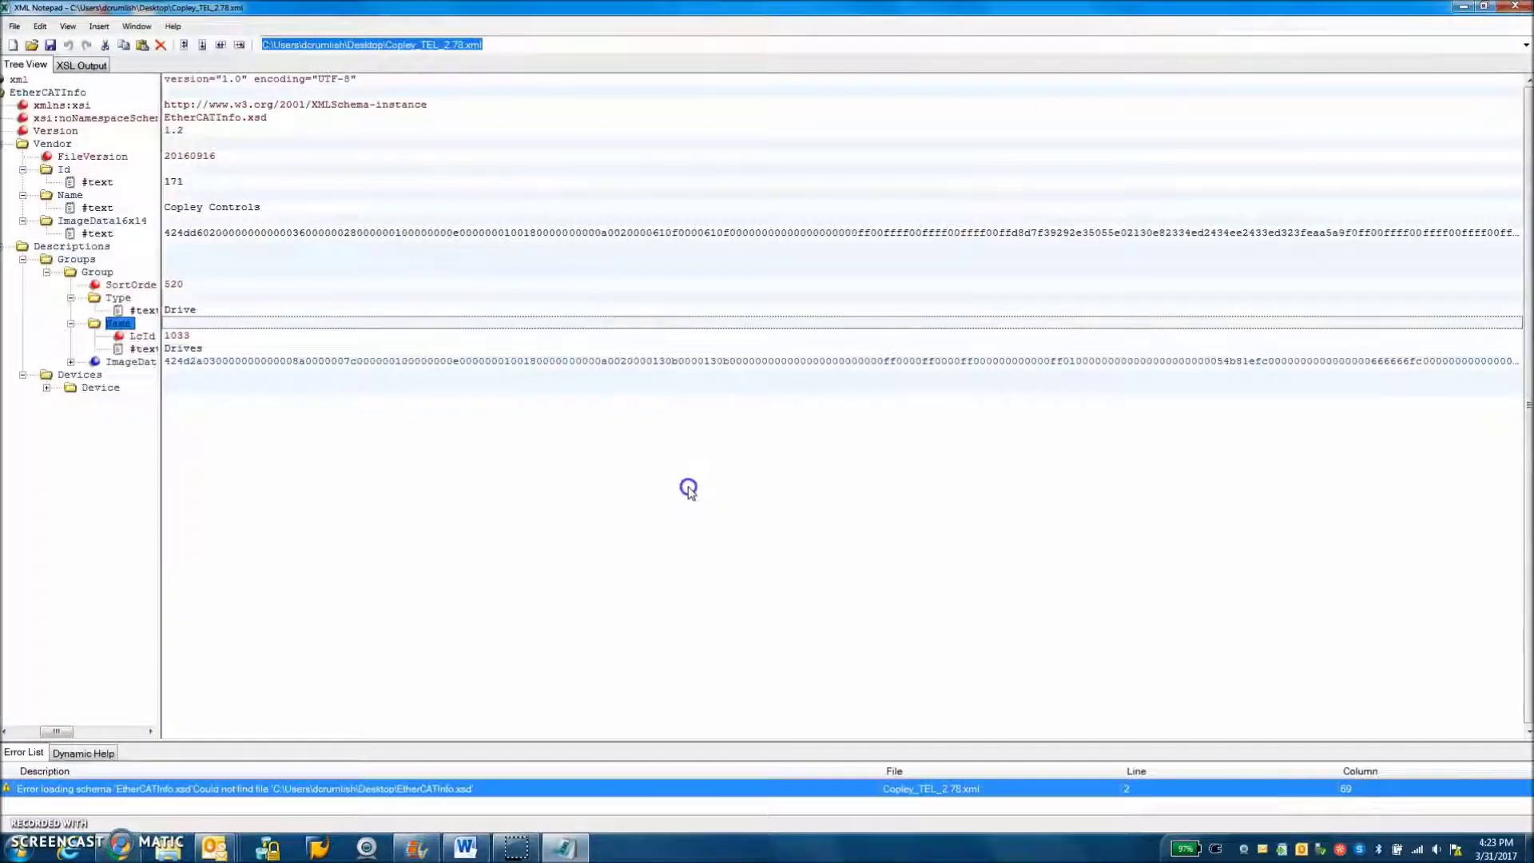
Expand the Device node and inspect its RxPdo entries
{"action": "left_click", "coordinate": [47, 388]}
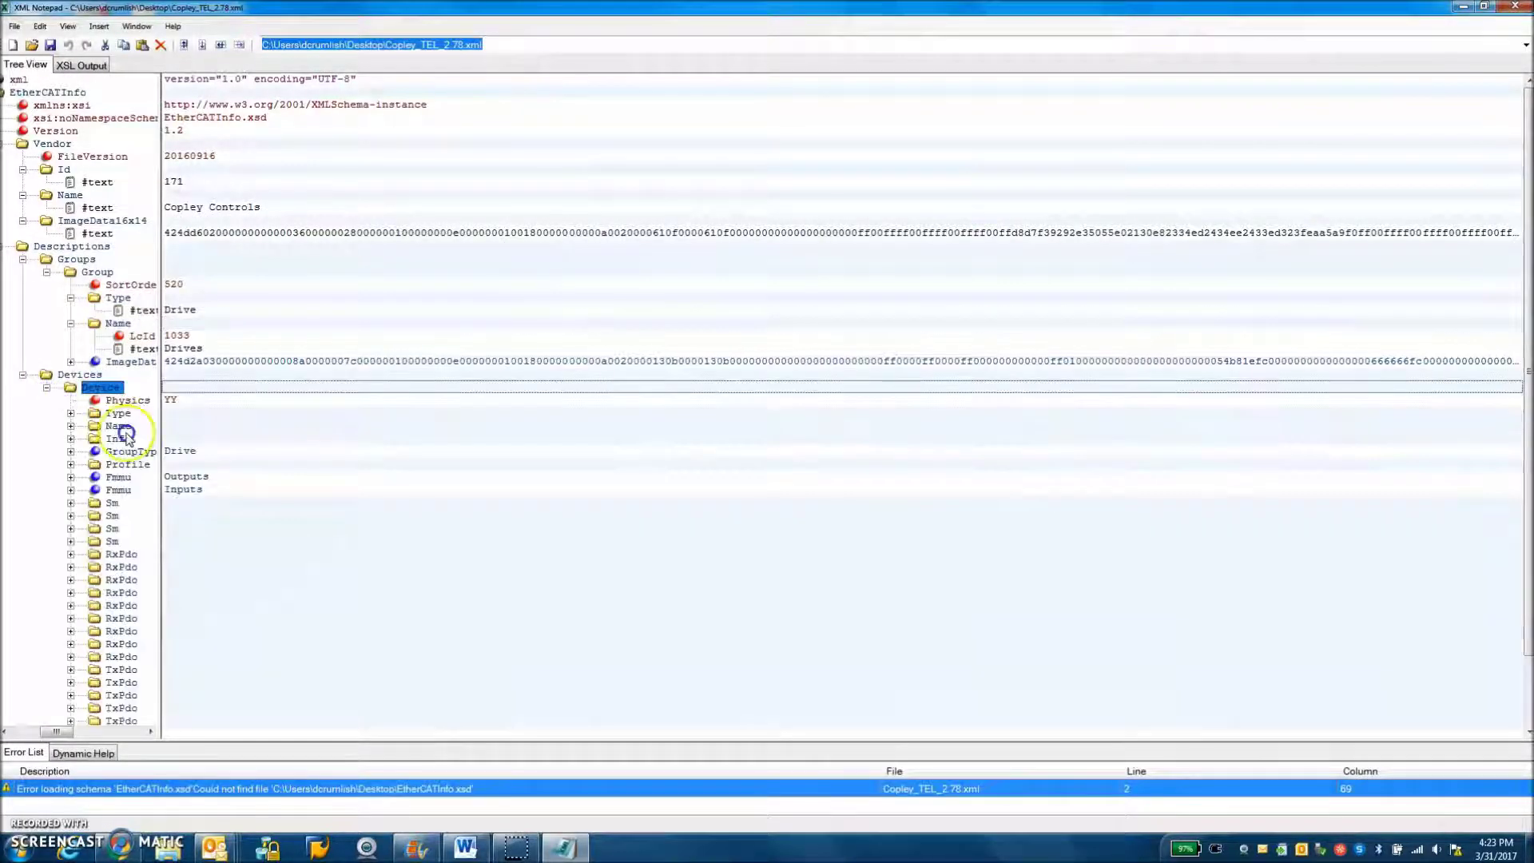
{"action": "left_click", "coordinate": [80, 555]}
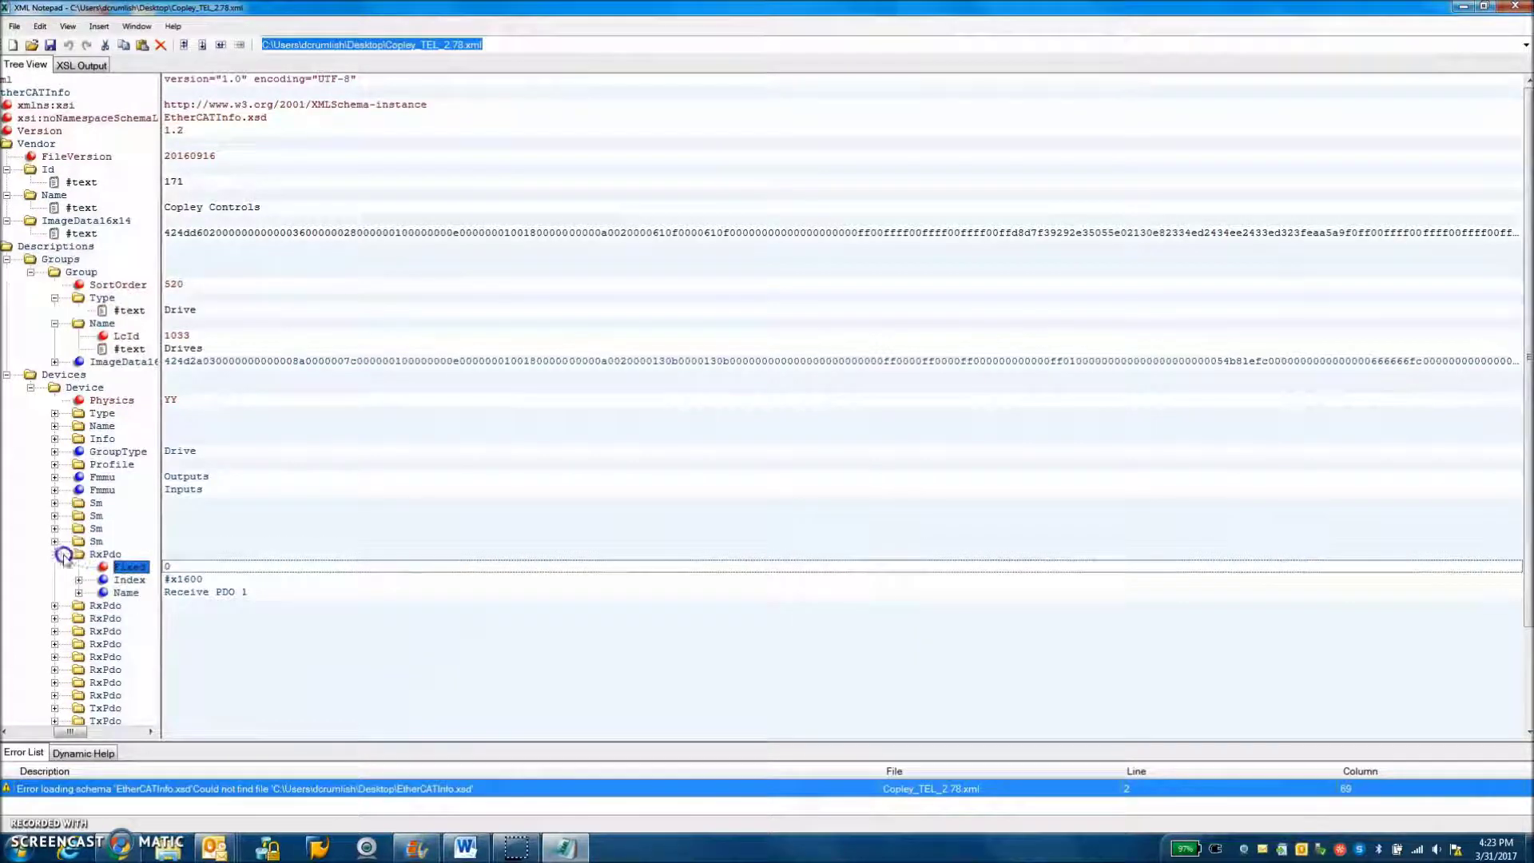
{"action": "left_click", "coordinate": [70, 554]}
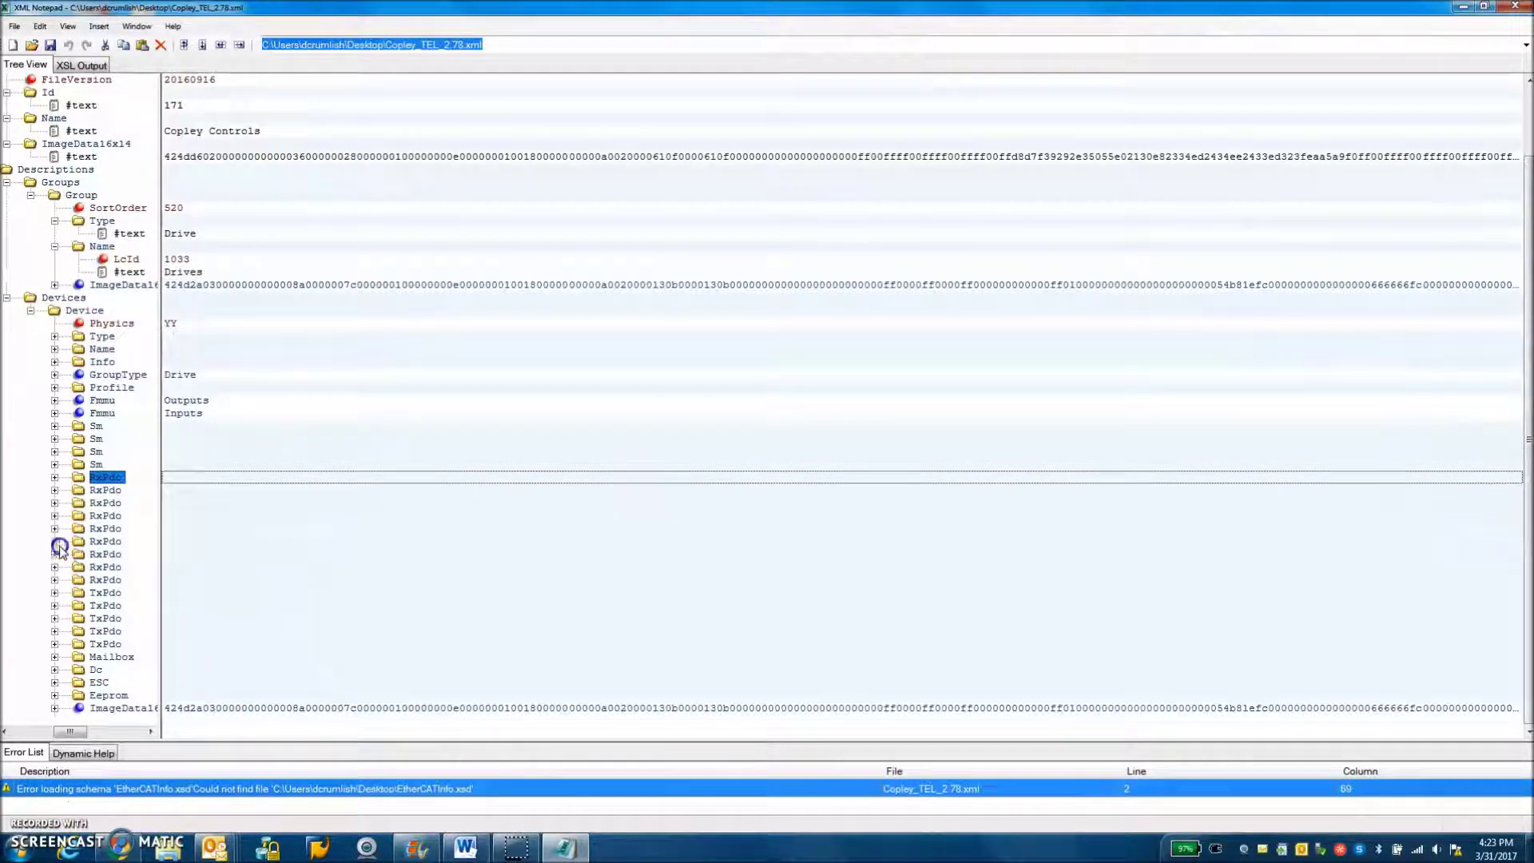
{"action": "left_click", "coordinate": [54, 529]}
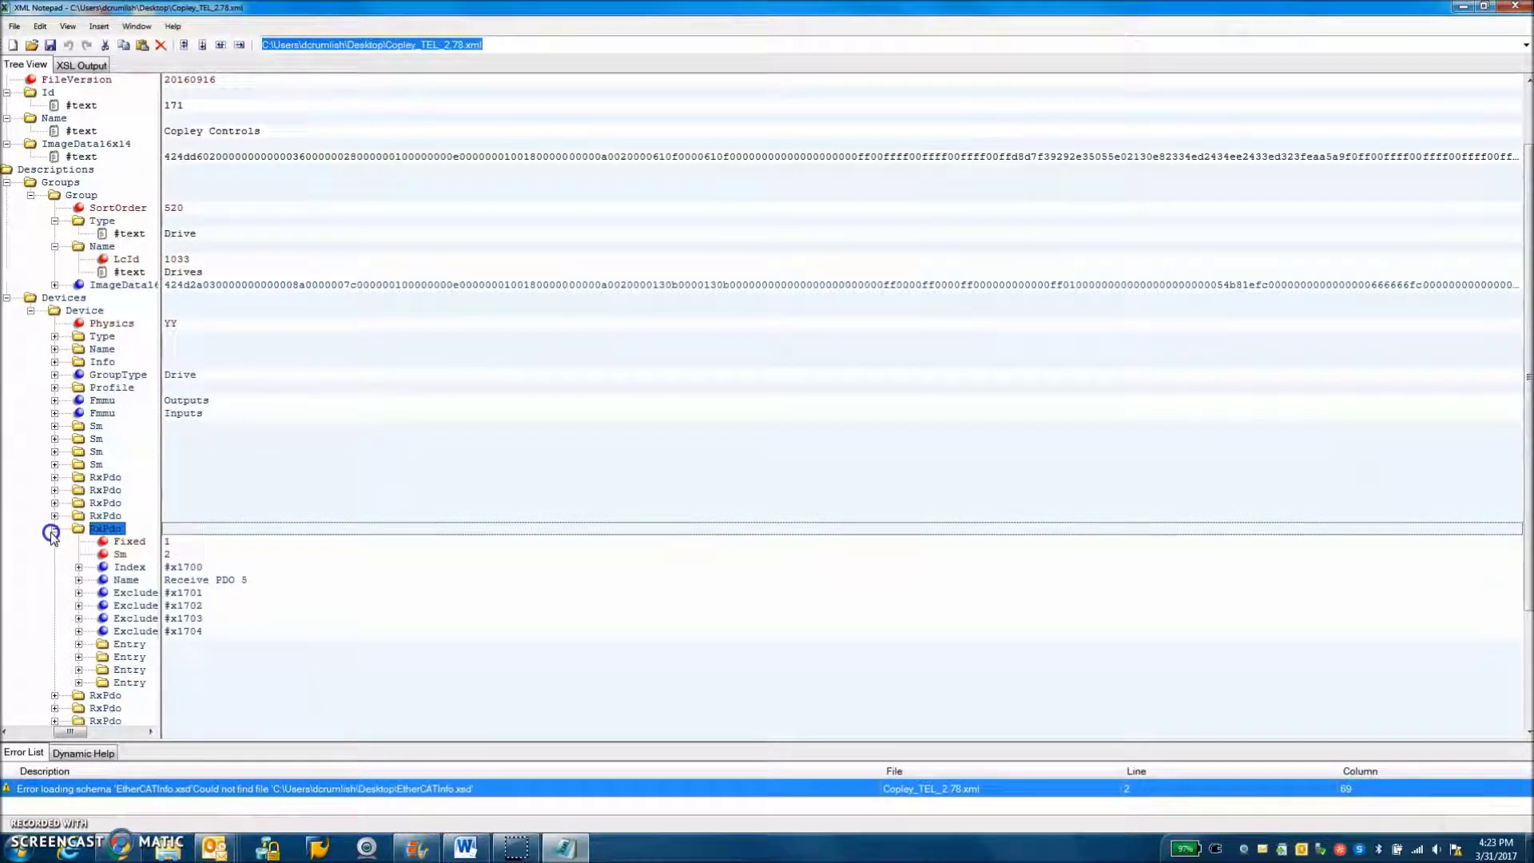
{"action": "left_click", "coordinate": [52, 530]}
Expand the first three TxPdo entries, then close XML Notepad
{"action": "left_click", "coordinate": [54, 592]}
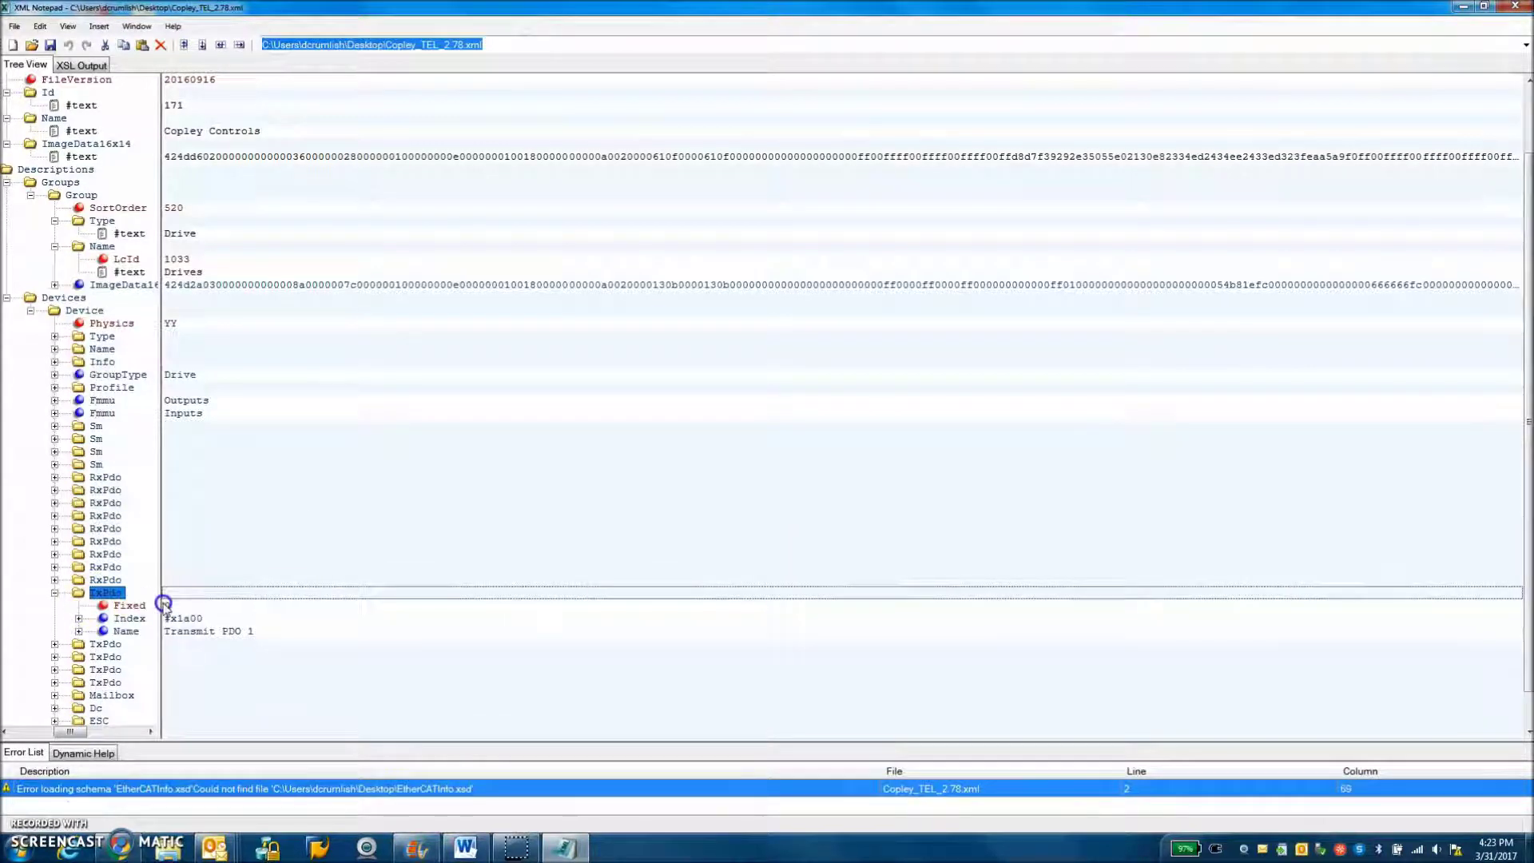
{"action": "scroll", "coordinate": [276, 599], "scroll_direction": "down", "scroll_amount": 1}
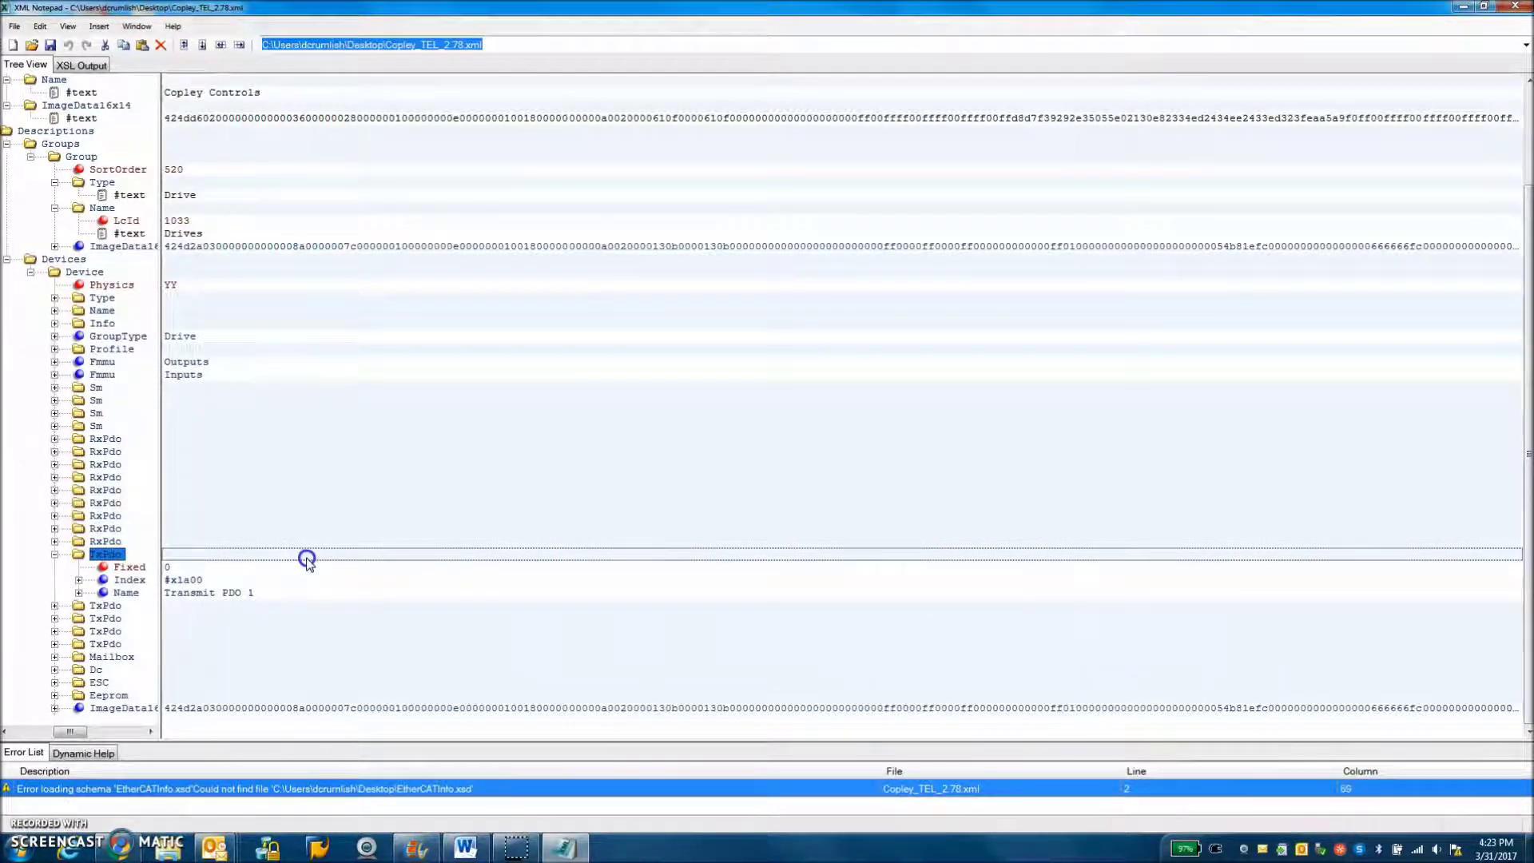
{"action": "left_click", "coordinate": [104, 644]}
{"action": "left_click", "coordinate": [103, 631]}
{"action": "left_click", "coordinate": [103, 619]}
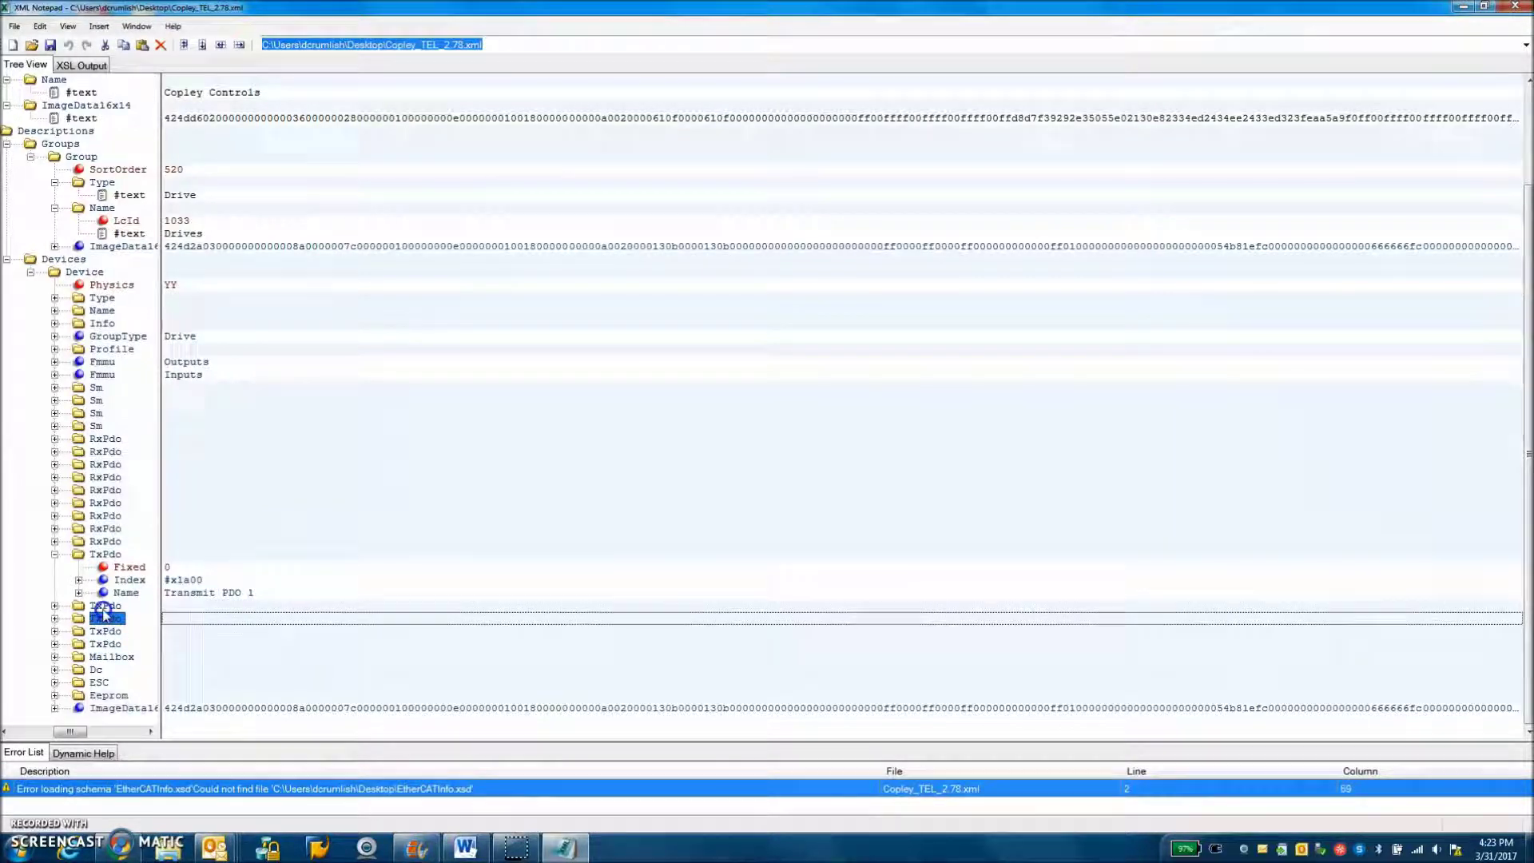
{"action": "left_click", "coordinate": [103, 605]}
{"action": "left_click", "coordinate": [54, 606]}
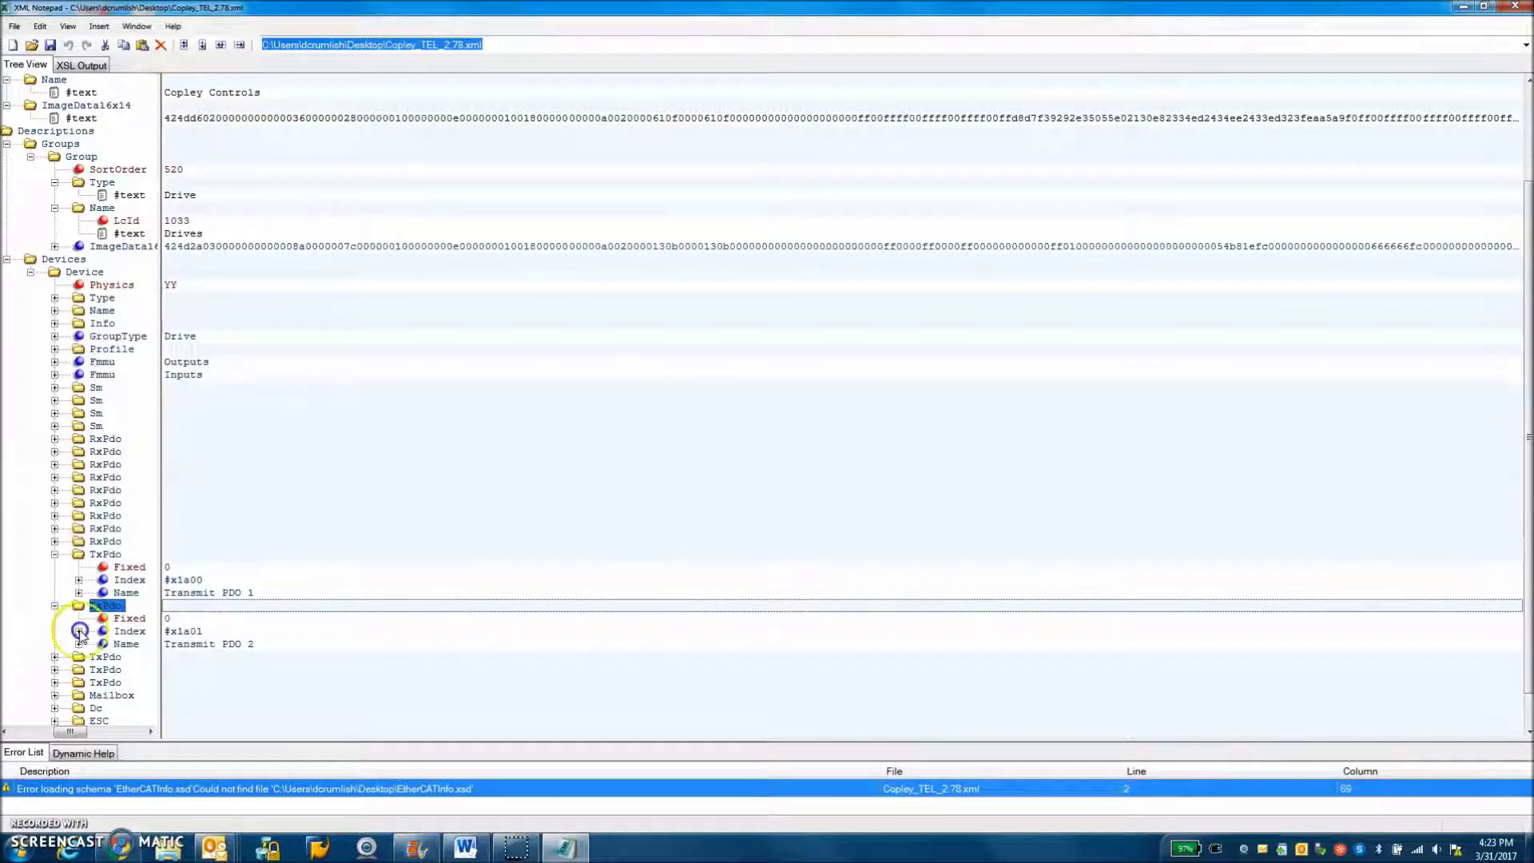
{"action": "left_click", "coordinate": [53, 656]}
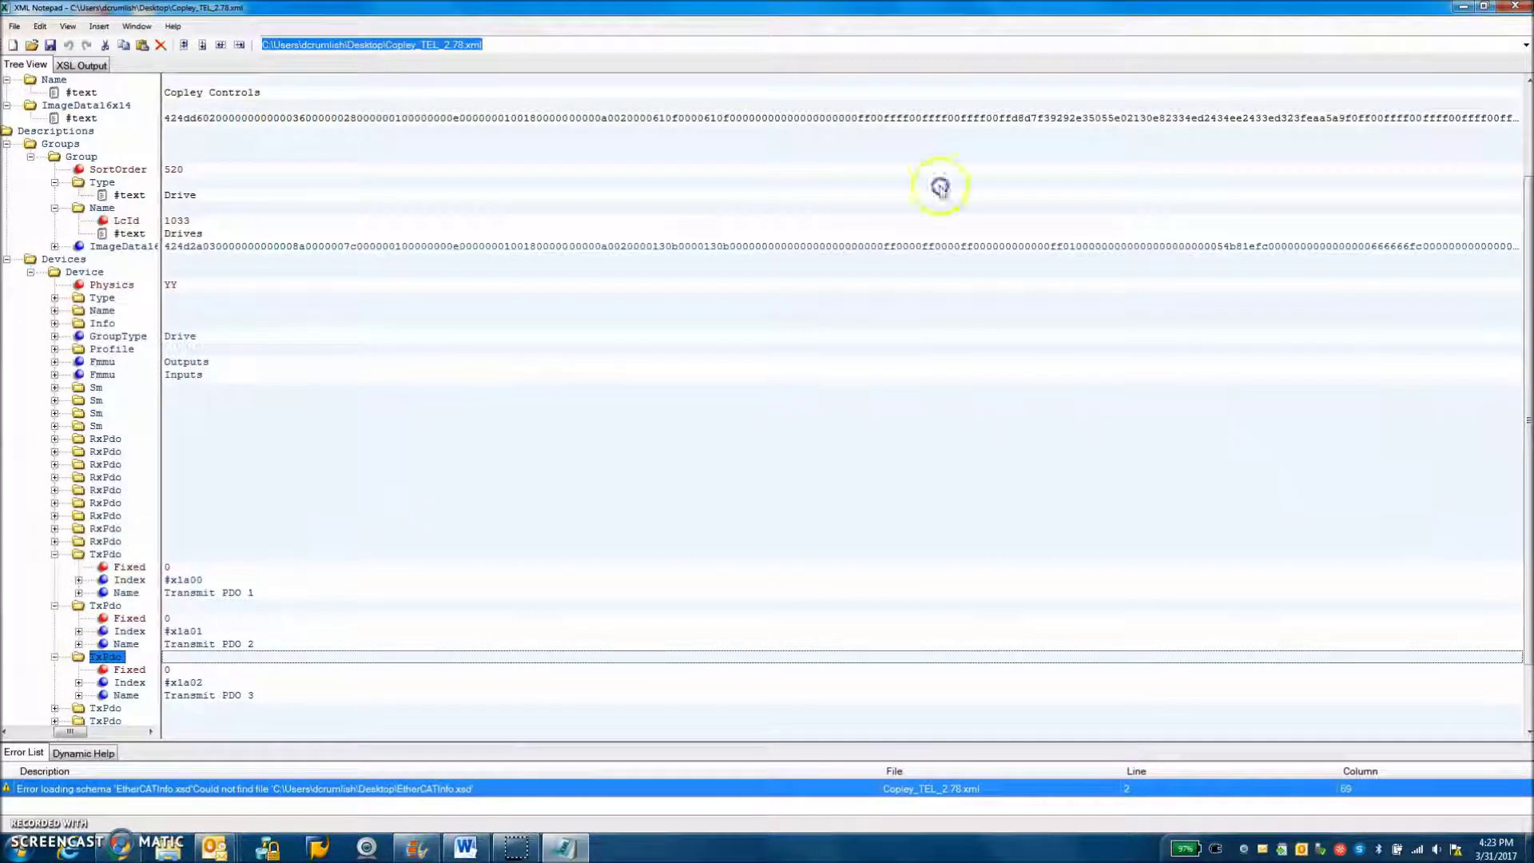
{"action": "left_click", "coordinate": [1503, 13]}
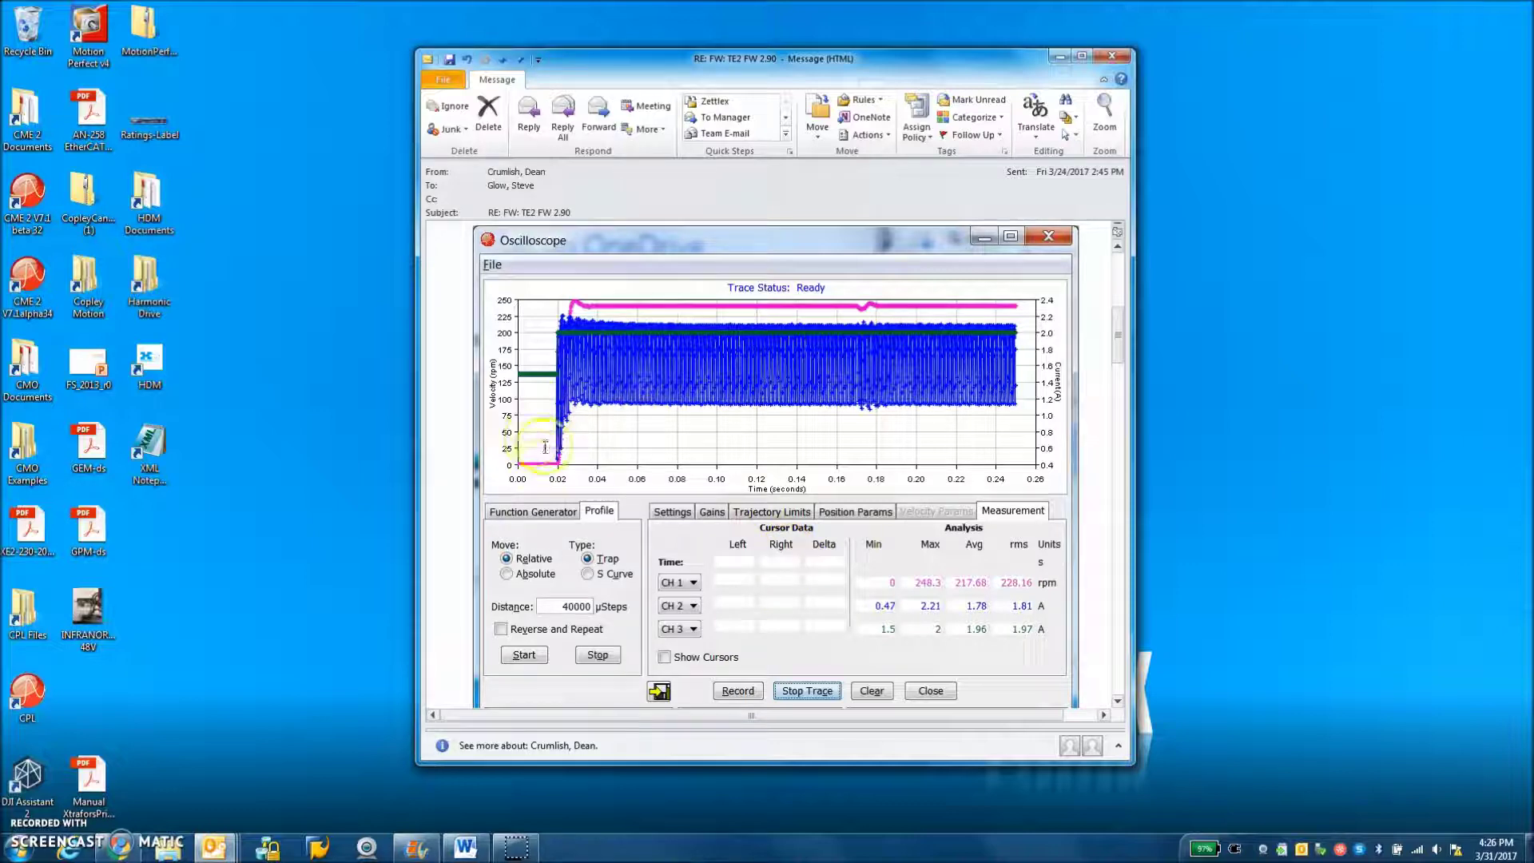
Select the XtraforsPrime manual on the desktop
{"action": "left_click", "coordinate": [99, 759]}
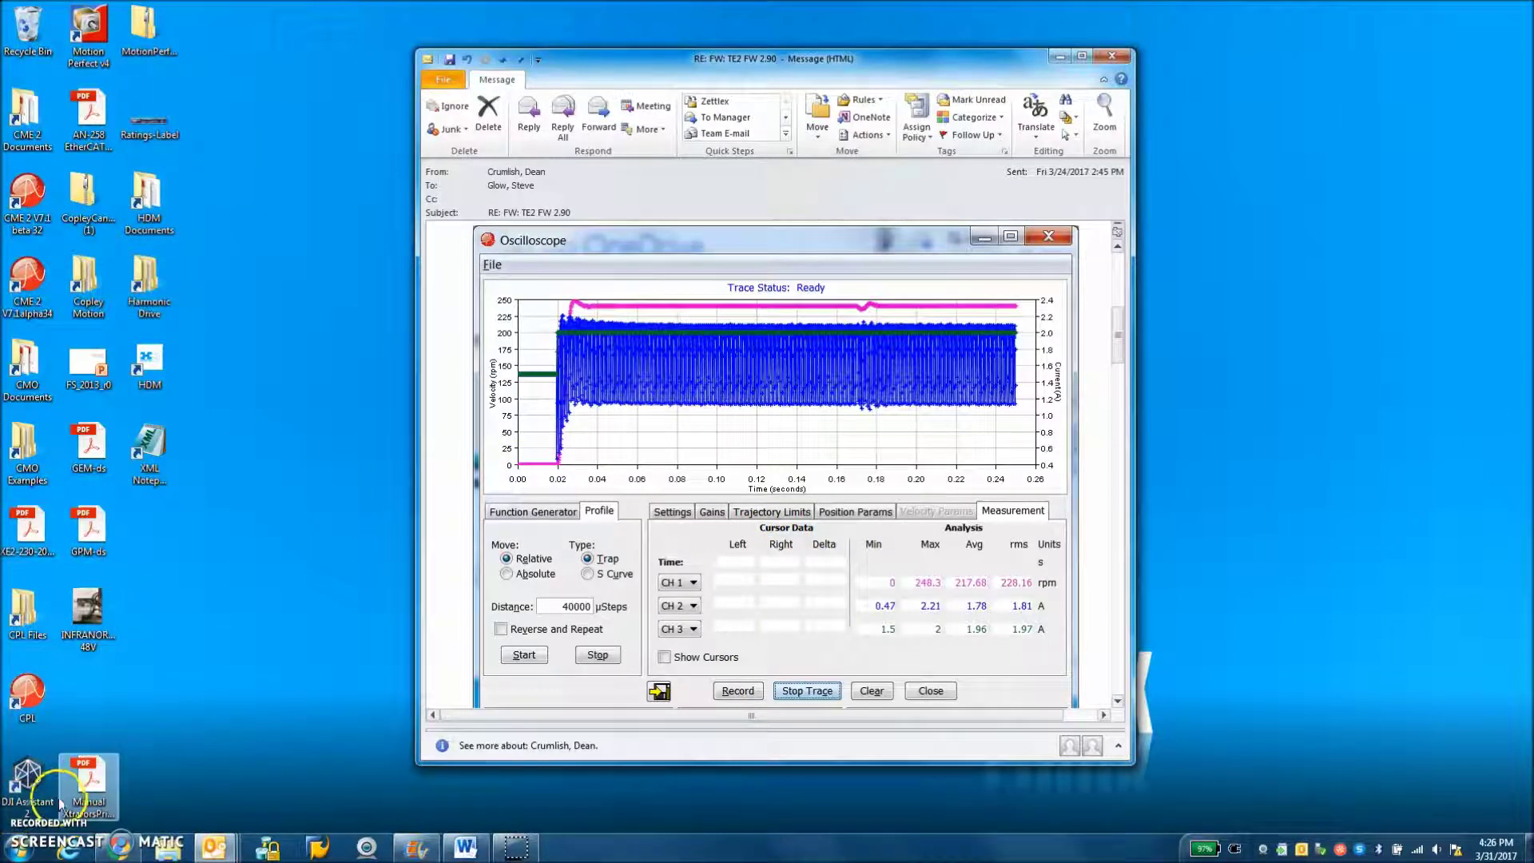